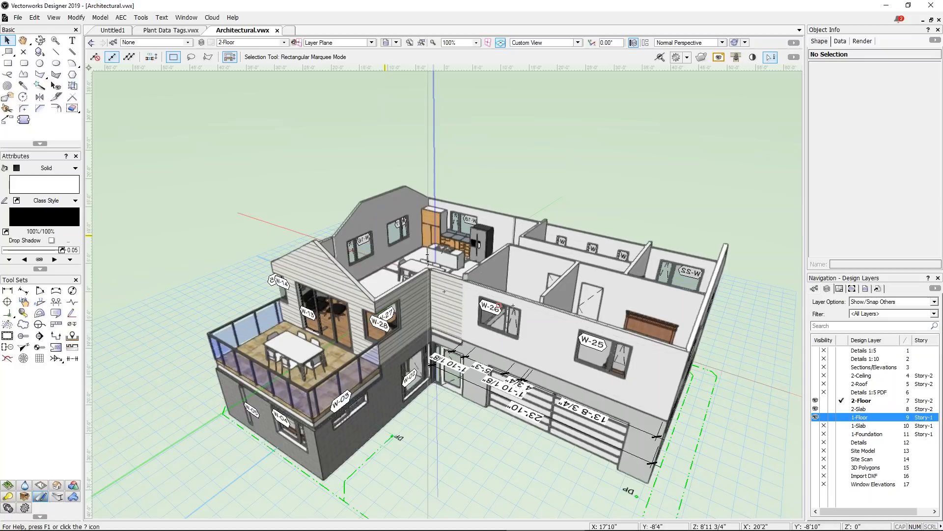
Select the kitchen and dining area objects on the upper floor and show the clip cube around them
{"action": "left_click_drag", "start_coordinate": [444, 291], "coordinate": [313, 174]}
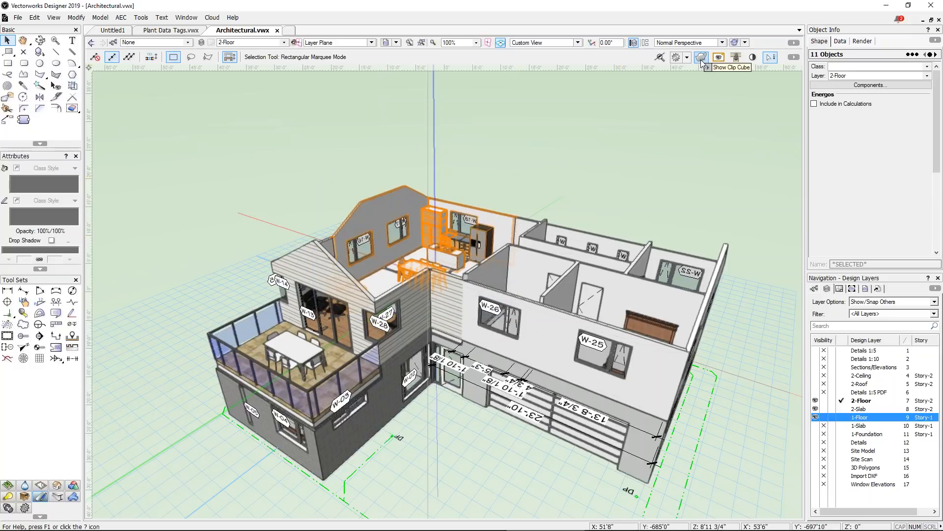
{"action": "left_click", "coordinate": [794, 57]}
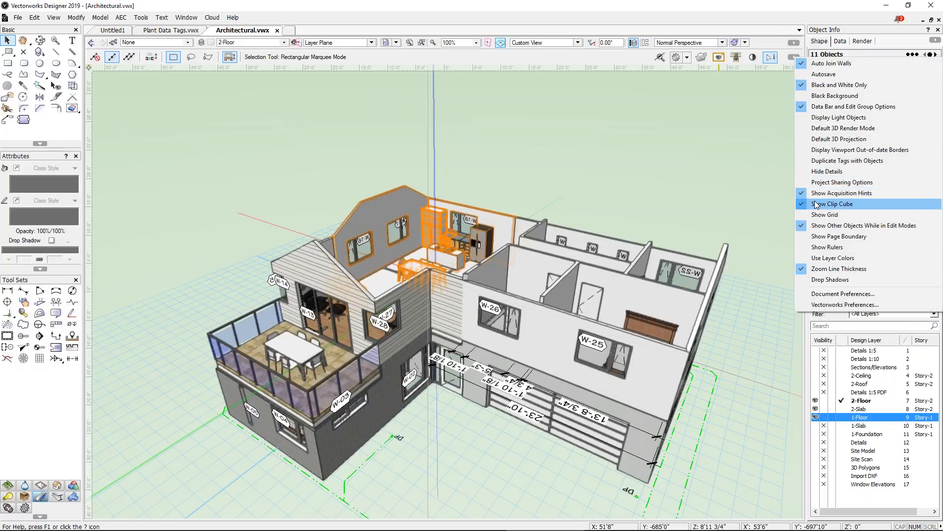
{"action": "left_click", "coordinate": [704, 58]}
{"action": "left_click", "coordinate": [702, 58]}
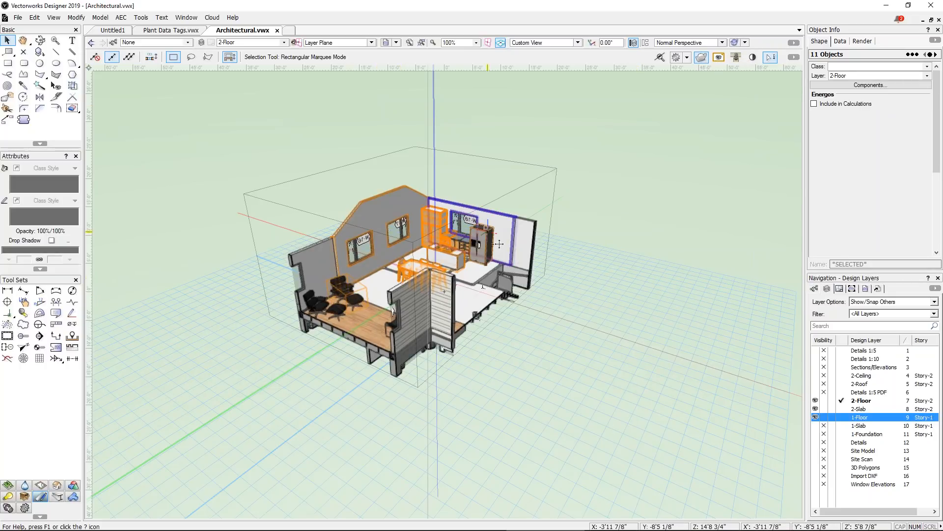
Push the clip cube's side face by the refrigerator wall slightly inward, and try rotating the cube in plan
{"action": "middle_click_drag", "start_coordinate": [536, 267], "coordinate": [535, 247], "text": "ctrl"}
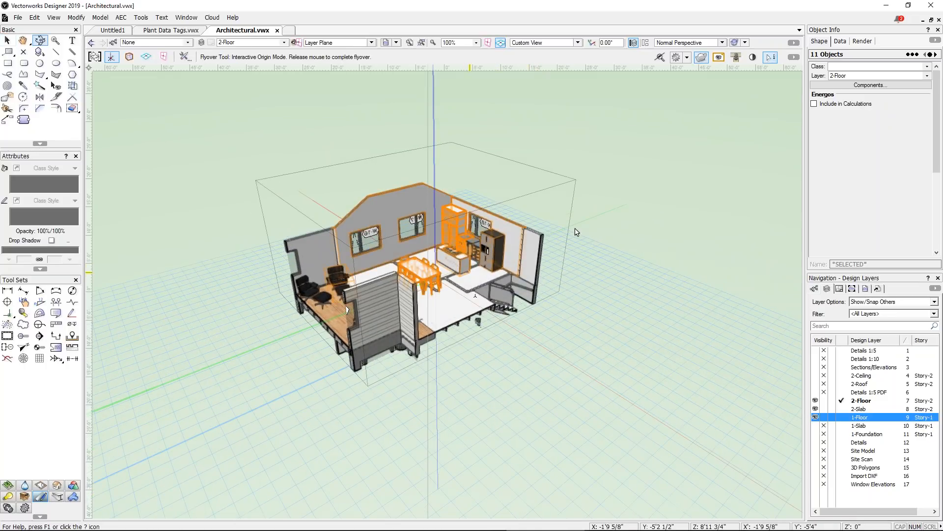
{"action": "left_click", "coordinate": [551, 218]}
{"action": "left_click", "coordinate": [551, 218]}
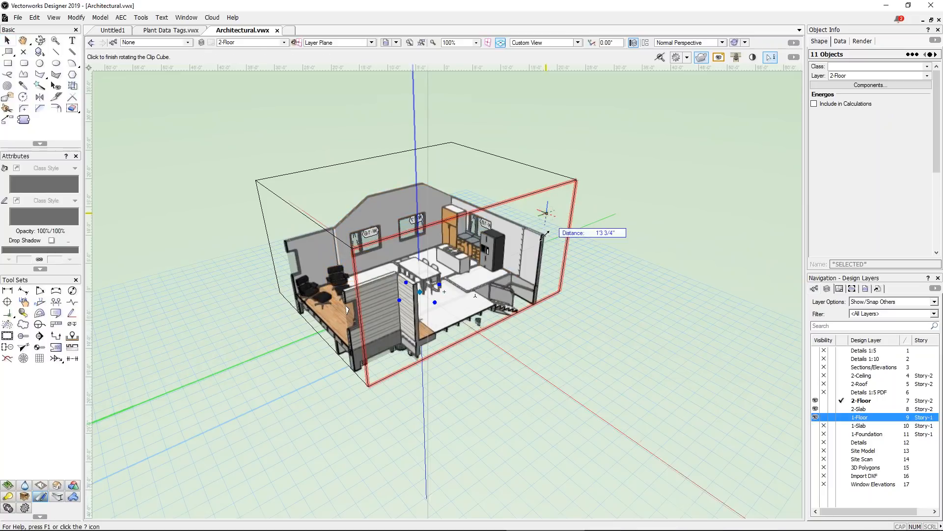
{"action": "left_click", "coordinate": [542, 211]}
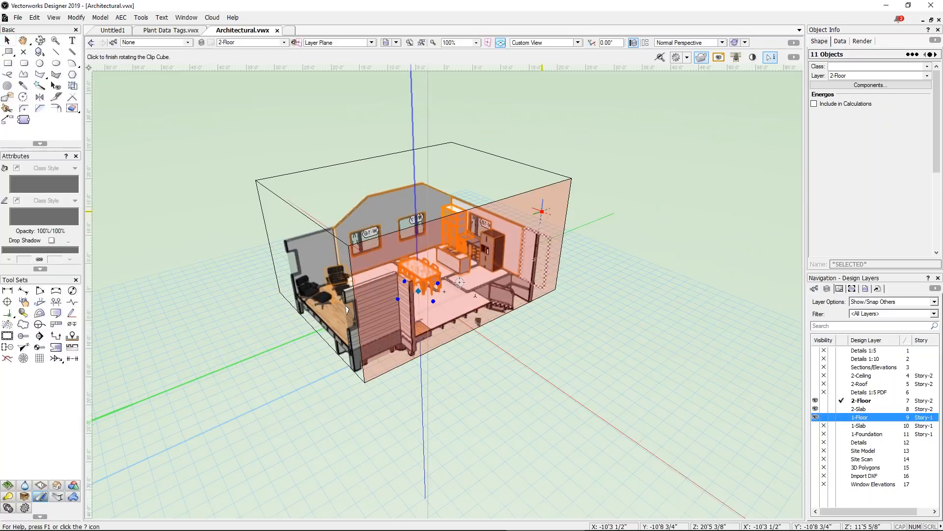
{"action": "left_click", "coordinate": [435, 300]}
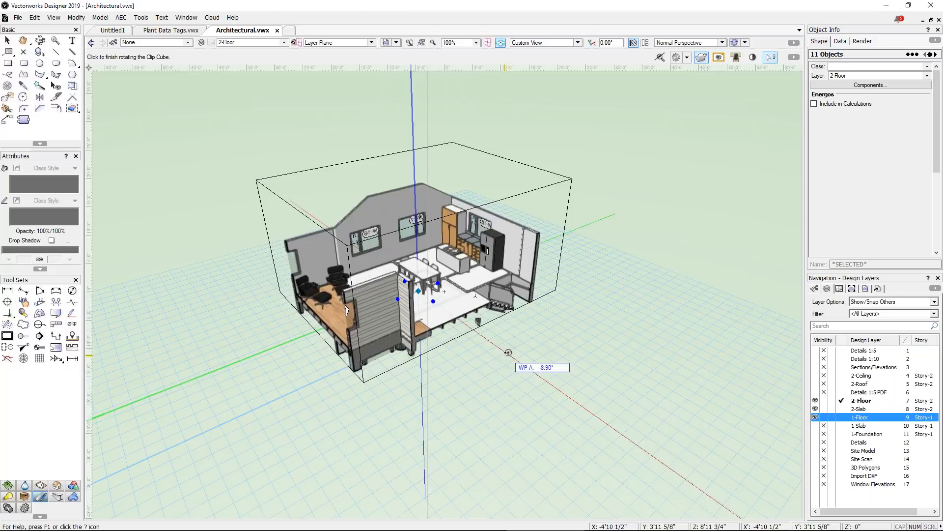
{"action": "left_click", "coordinate": [508, 352]}
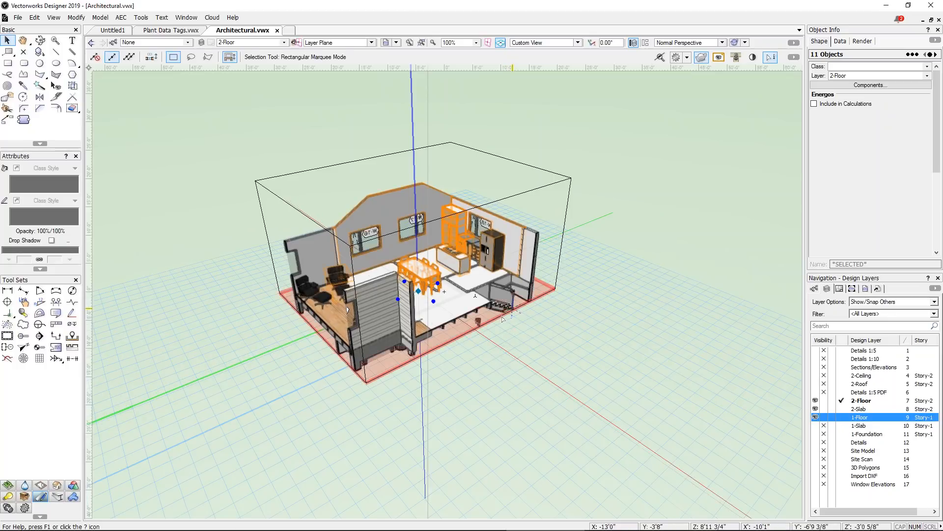
Lower the clip cube's bottom face to take in the ground storey, and make the 1-Slab and 1-Foundation layers visible
{"action": "left_click", "coordinate": [500, 319]}
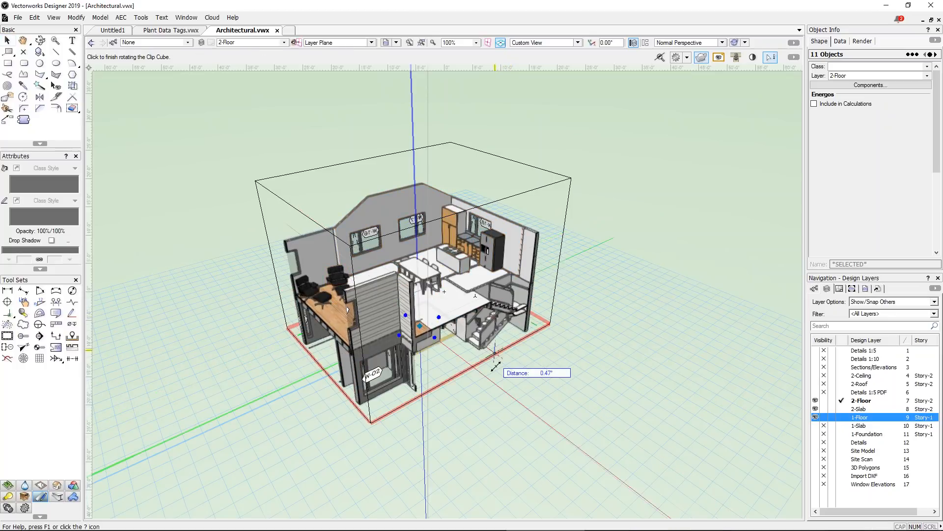
{"action": "left_click", "coordinate": [722, 369]}
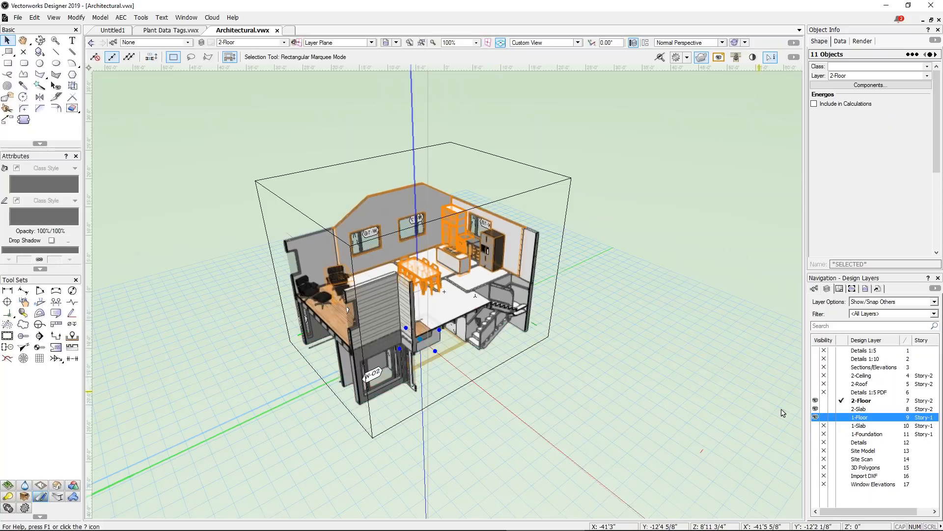
{"action": "left_click", "coordinate": [816, 426]}
{"action": "left_click", "coordinate": [816, 434]}
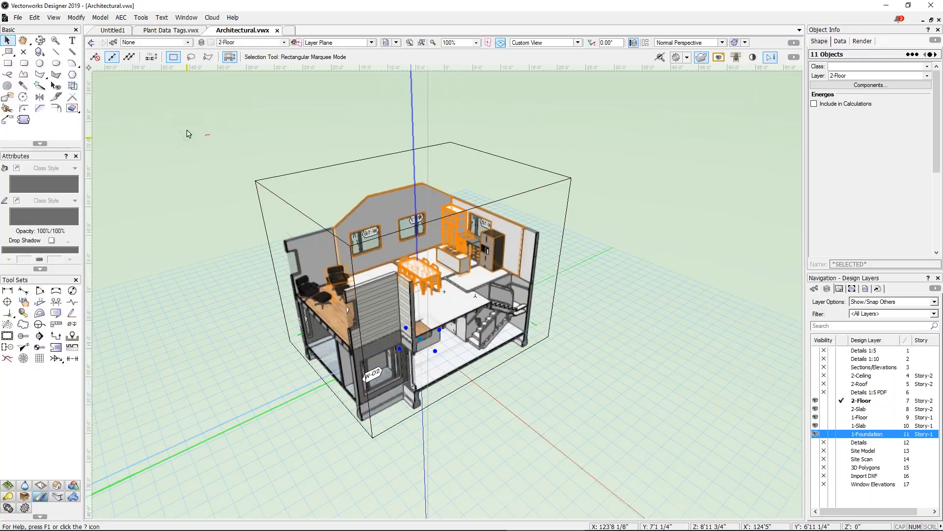
Create a viewport of the clipped model on the 050 [Clip Cube] sheet layer
{"action": "left_click", "coordinate": [57, 21]}
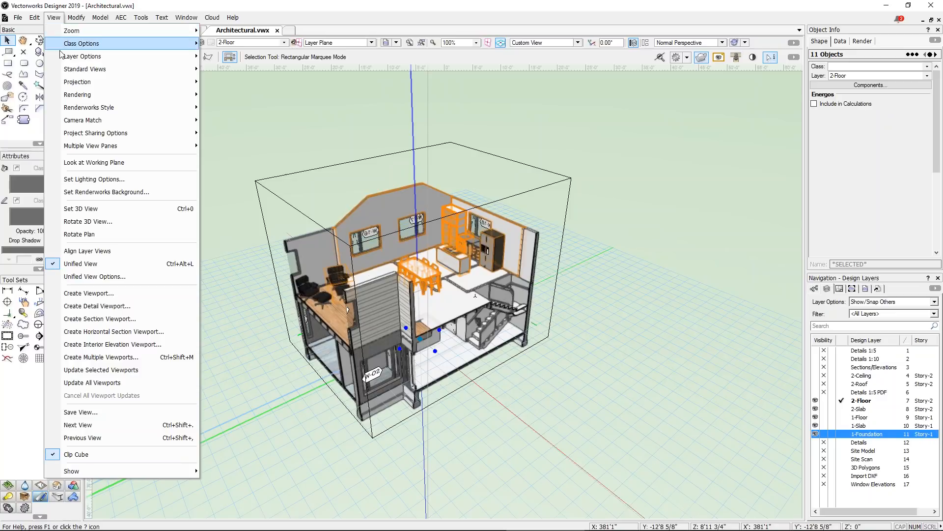
{"action": "left_click", "coordinate": [106, 293]}
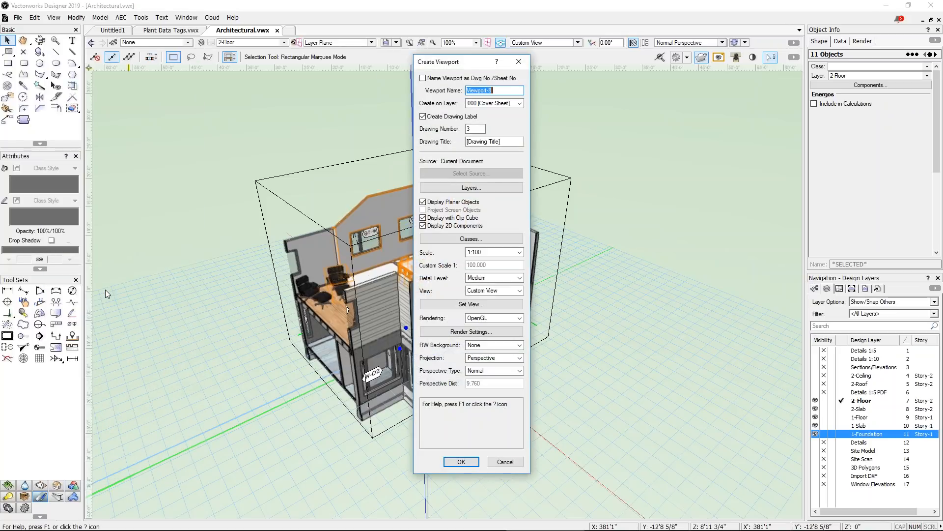
{"action": "left_click", "coordinate": [499, 104]}
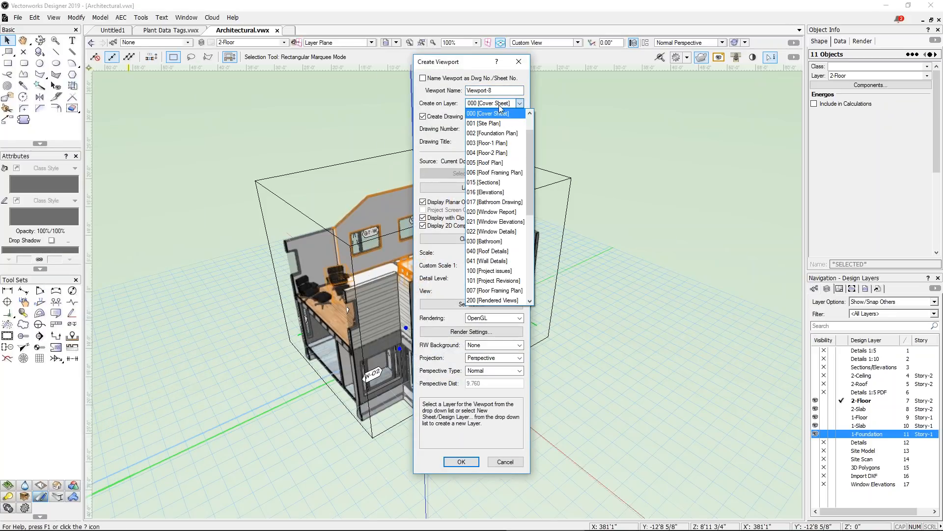
{"action": "scroll", "coordinate": [517, 183], "scroll_direction": "down", "scroll_amount": 6}
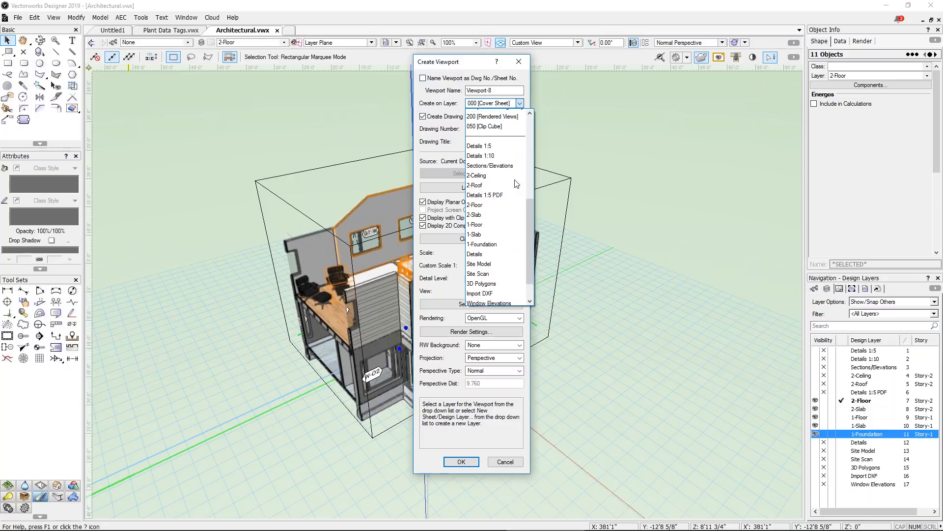
{"action": "scroll", "coordinate": [517, 183], "scroll_direction": "up", "scroll_amount": 6}
{"action": "left_click", "coordinate": [504, 185]}
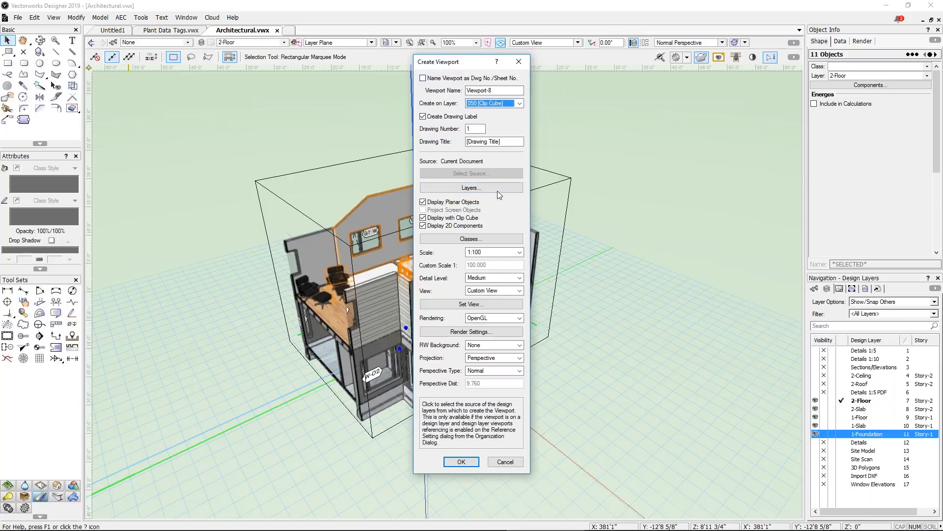
{"action": "left_click", "coordinate": [460, 462]}
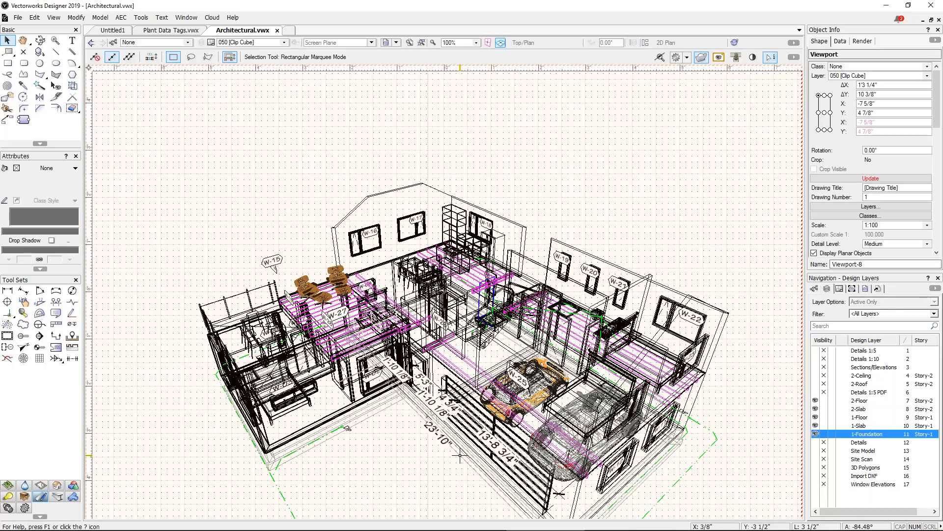
Update the new viewport on the sheet to render the clipped model
{"action": "scroll", "coordinate": [509, 268], "scroll_direction": "down", "scroll_amount": 2}
{"action": "middle_click_drag", "start_coordinate": [509, 269], "coordinate": [443, 255]}
{"action": "scroll", "coordinate": [443, 256], "scroll_direction": "up", "scroll_amount": 1}
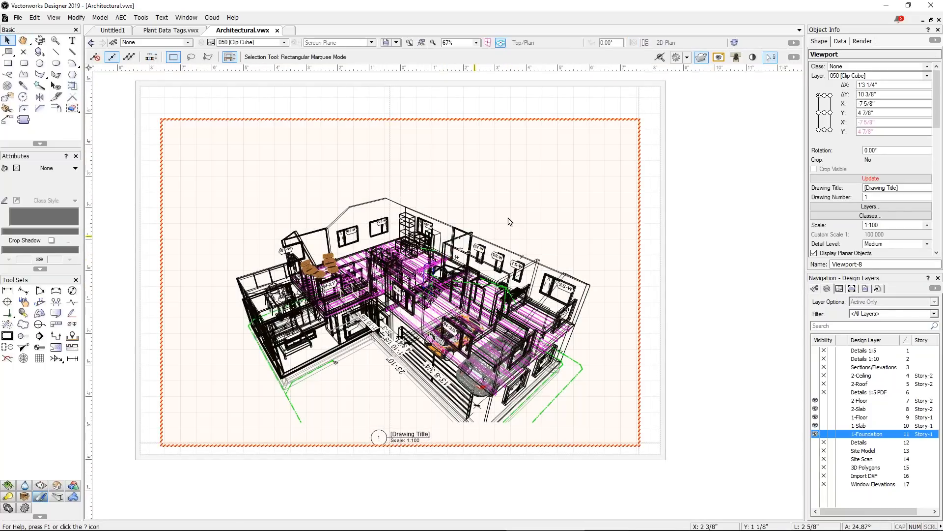
{"action": "left_click", "coordinate": [853, 179]}
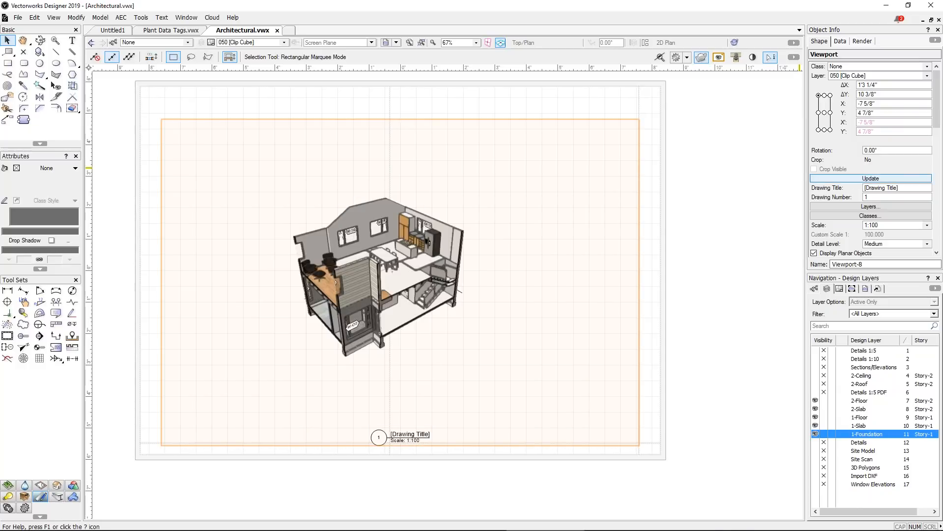
Edit the viewport's 2-Floor design layer with the clip cube displayed, keeping Edits the Annotations as the double-click action
{"action": "scroll", "coordinate": [448, 247], "scroll_direction": "up", "scroll_amount": 1}
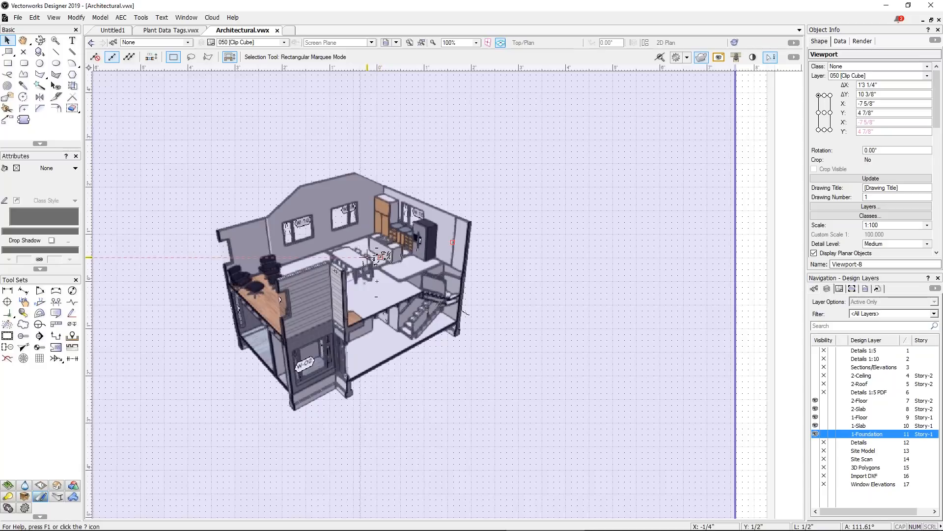
{"action": "right_click", "coordinate": [362, 249]}
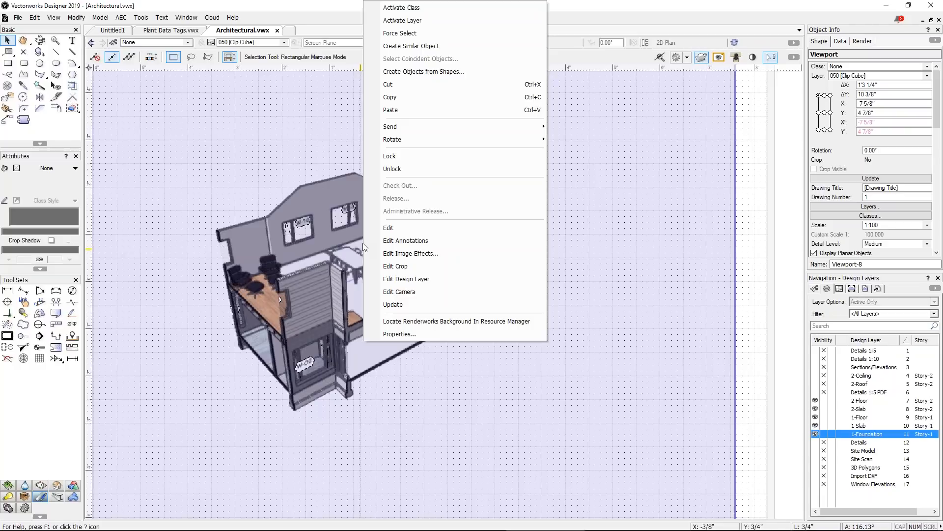
{"action": "left_click", "coordinate": [394, 229]}
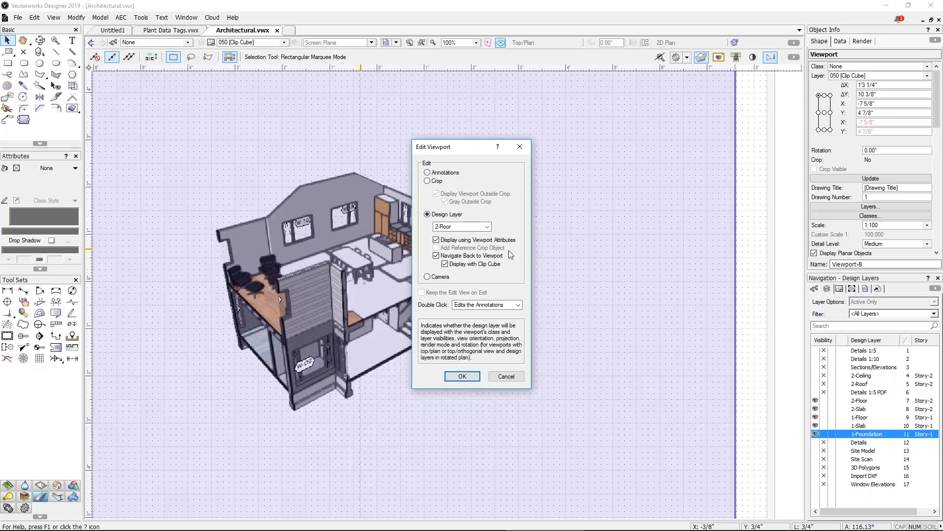
{"action": "left_click", "coordinate": [494, 307]}
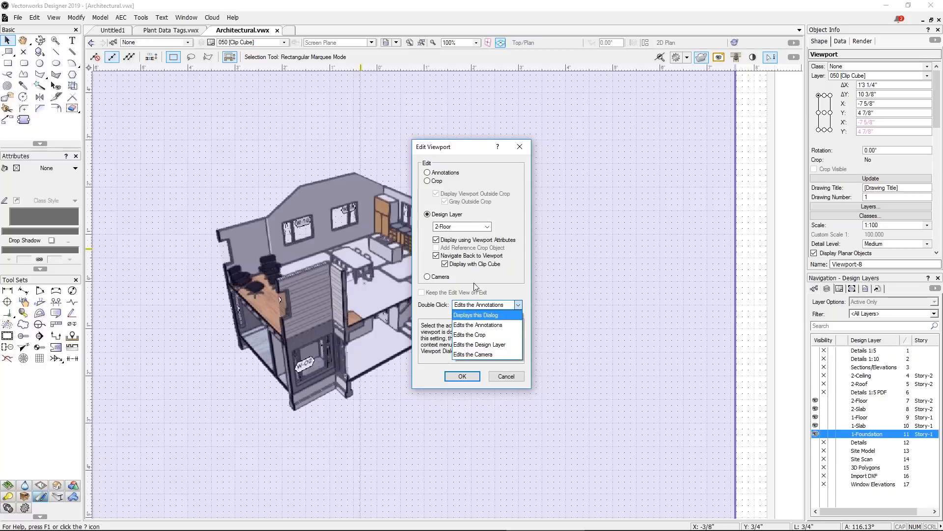
{"action": "left_click", "coordinate": [509, 326]}
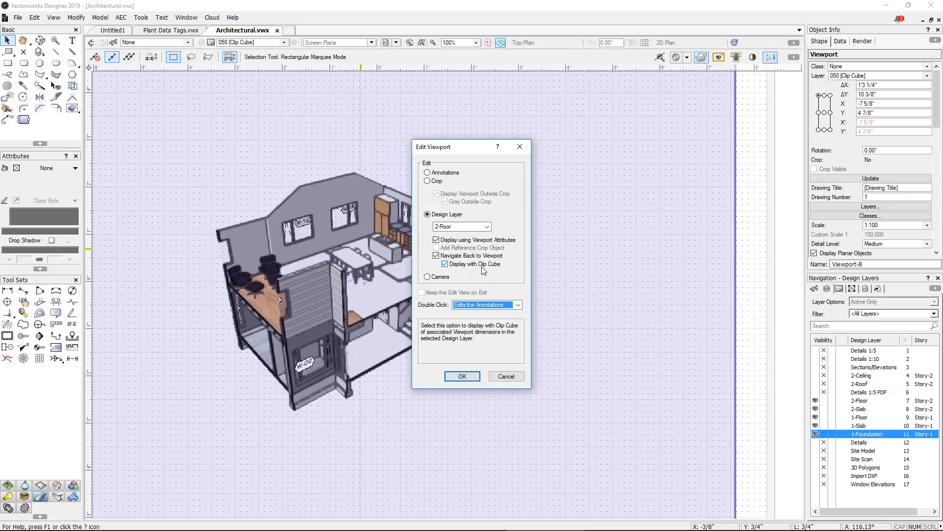
{"action": "left_click", "coordinate": [465, 378]}
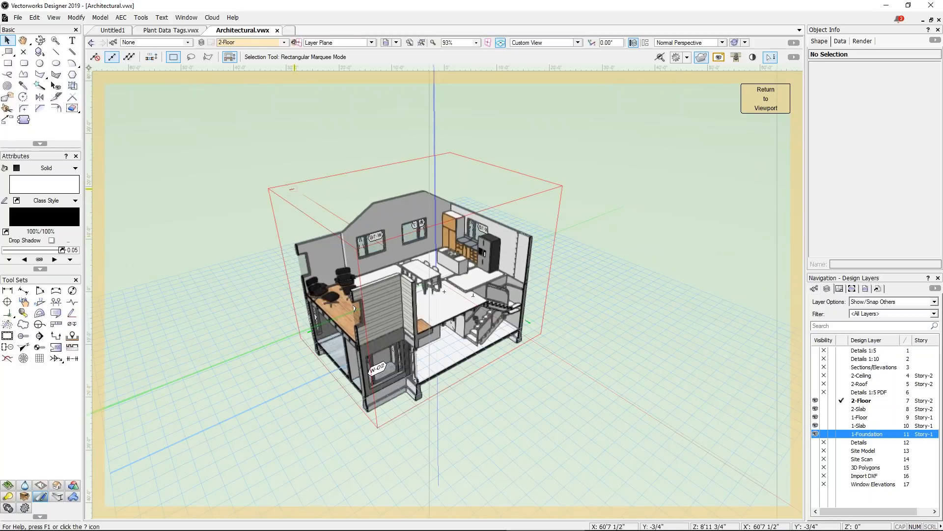
Extend the clip cube's front face past the deck and lower its top face to cut through the upper-floor windows
{"action": "left_click", "coordinate": [300, 226]}
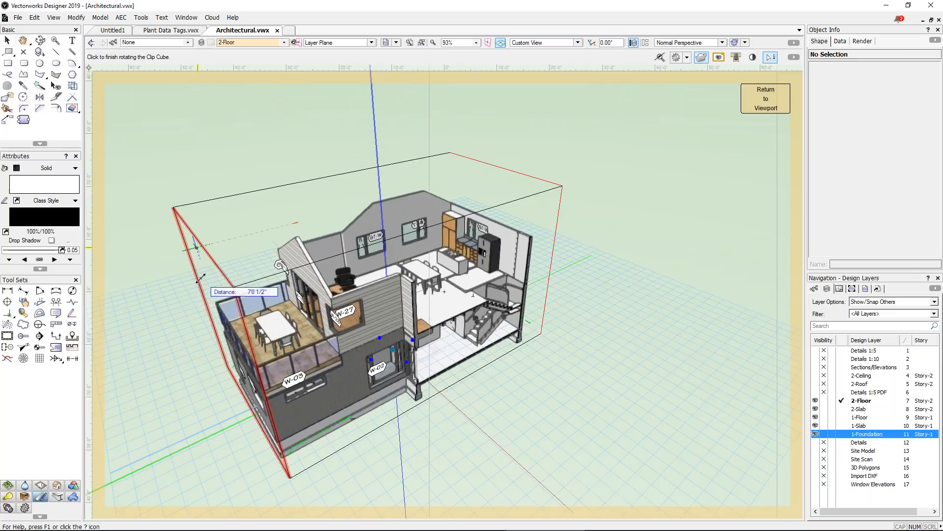
{"action": "left_click", "coordinate": [244, 201]}
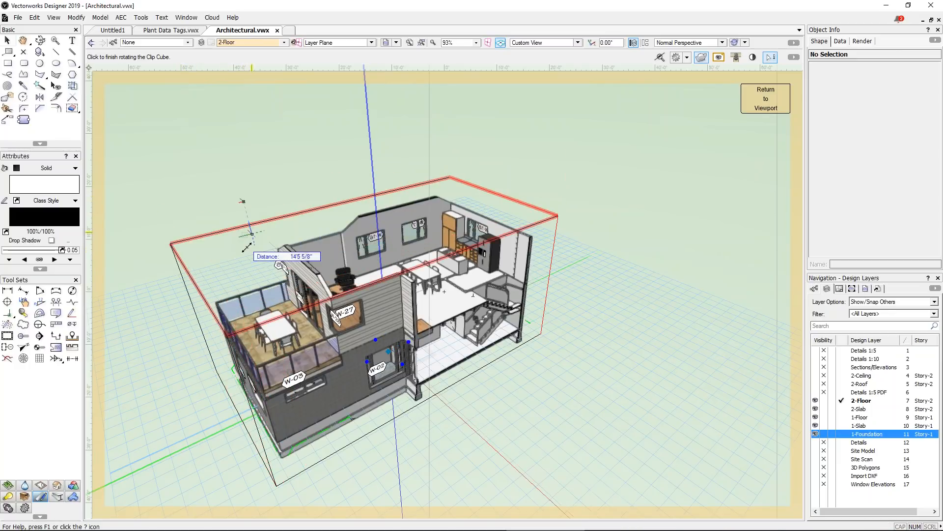
{"action": "left_click", "coordinate": [260, 268]}
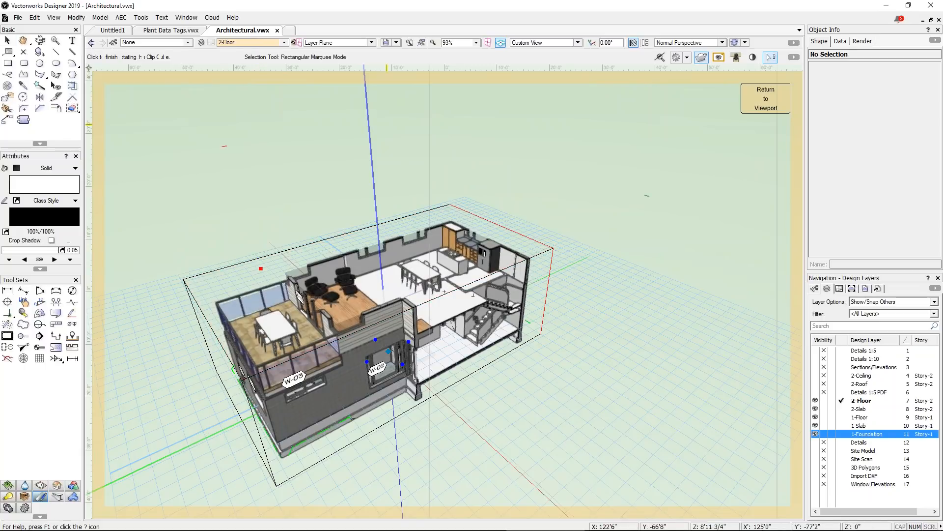
Return to the viewport and update it with the modified clip cube
{"action": "left_click", "coordinate": [765, 99]}
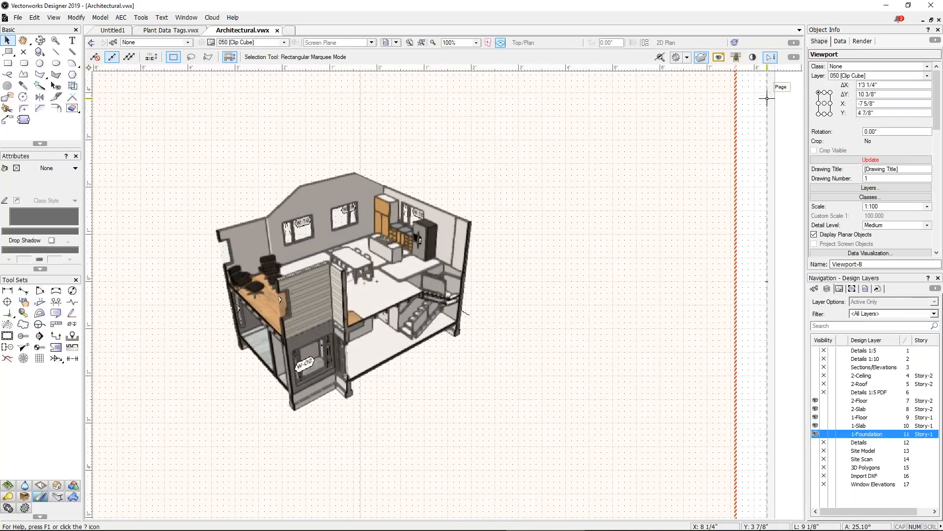
{"action": "left_click", "coordinate": [877, 161]}
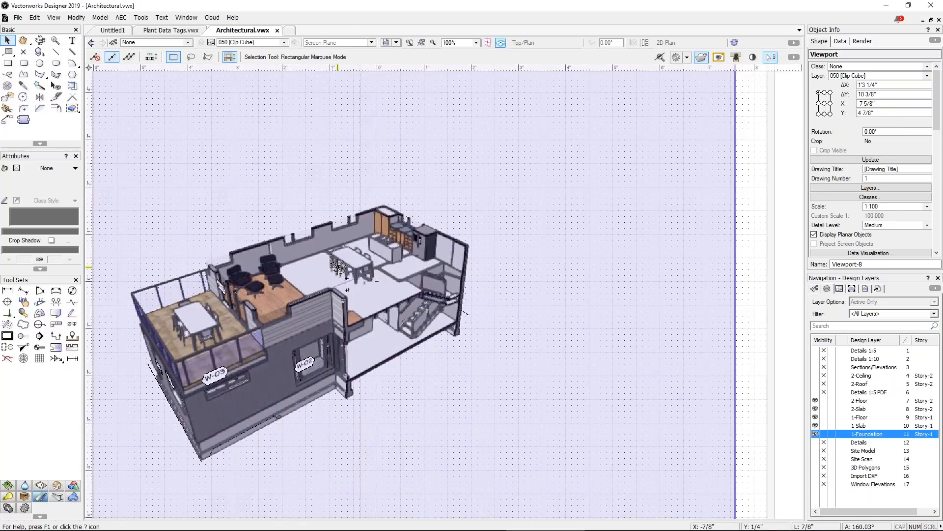
Crop the viewport with a freehand outline that loops around the house and cuts across its lower front wall
{"action": "right_click", "coordinate": [304, 283]}
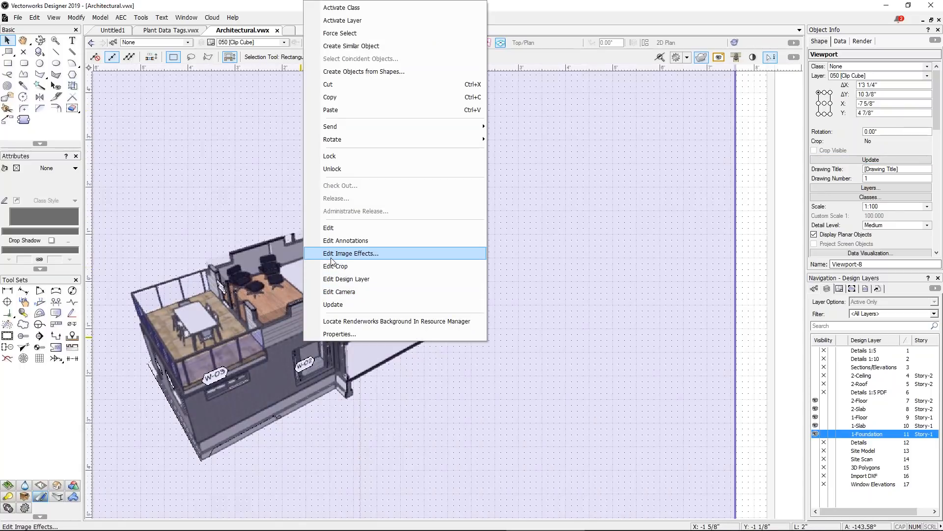
{"action": "left_click", "coordinate": [334, 266]}
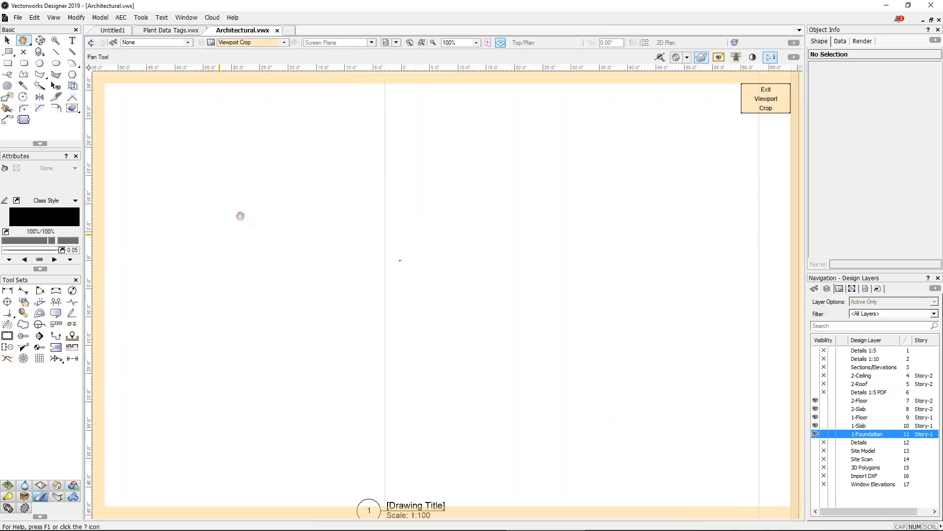
{"action": "left_click", "coordinate": [7, 73]}
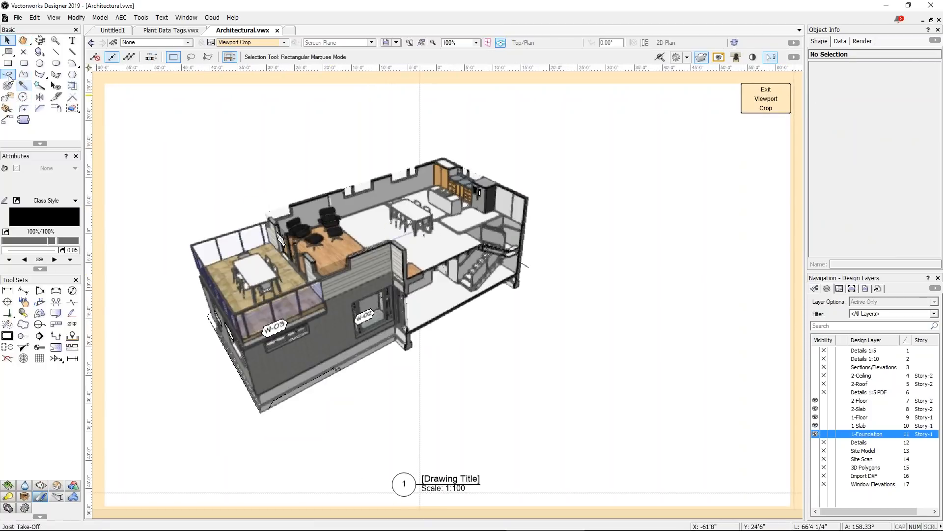
{"action": "mouse_move", "coordinate": [468, 133]}
{"action": "left_mouse_down"}
{"action": "mouse_move", "coordinate": [235, 195]}
{"action": "mouse_move", "coordinate": [183, 222]}
{"action": "mouse_move", "coordinate": [176, 291]}
{"action": "mouse_move", "coordinate": [194, 325]}
{"action": "mouse_move", "coordinate": [283, 348]}
{"action": "mouse_move", "coordinate": [356, 311]}
{"action": "mouse_move", "coordinate": [389, 345]}
{"action": "mouse_move", "coordinate": [426, 360]}
{"action": "mouse_move", "coordinate": [531, 303]}
{"action": "mouse_move", "coordinate": [464, 141]}
{"action": "mouse_move", "coordinate": [426, 128]}
{"action": "left_mouse_up"}
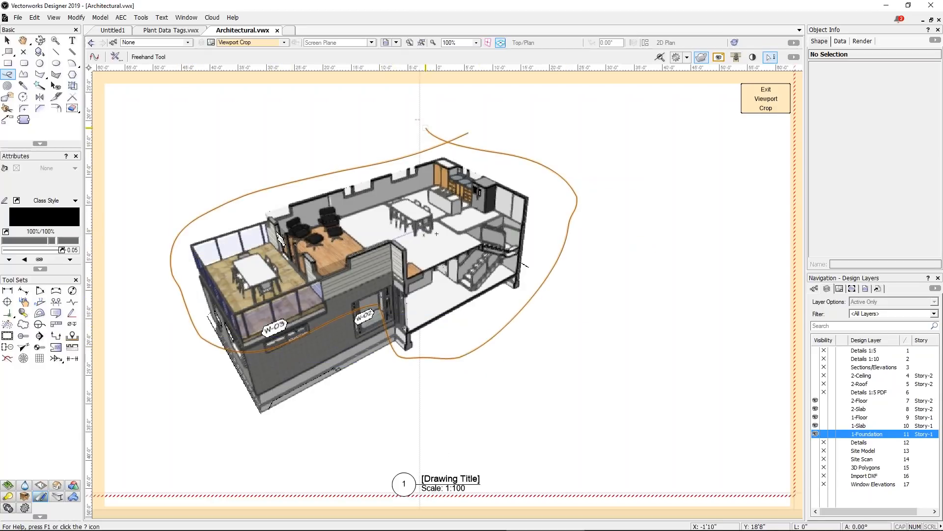
{"action": "left_click", "coordinate": [766, 99]}
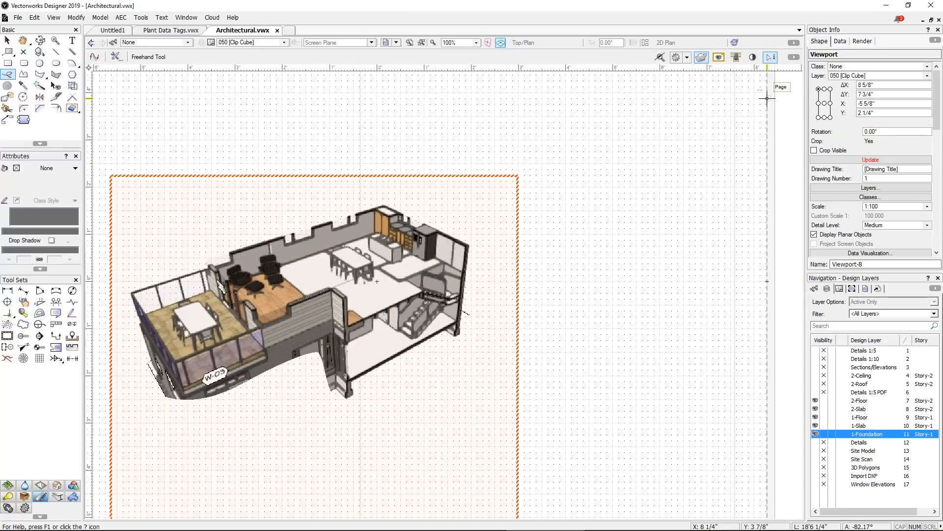
Set the raster rendering DPI of the 050 Clip Cube sheet layer to 300
{"action": "scroll", "coordinate": [277, 240], "scroll_direction": "up", "scroll_amount": 2}
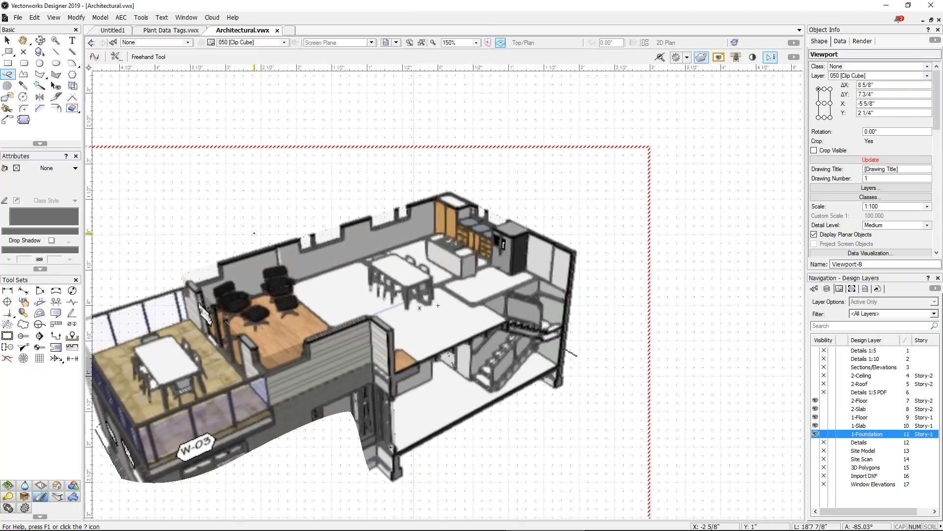
{"action": "scroll", "coordinate": [438, 305], "scroll_direction": "down", "scroll_amount": 2}
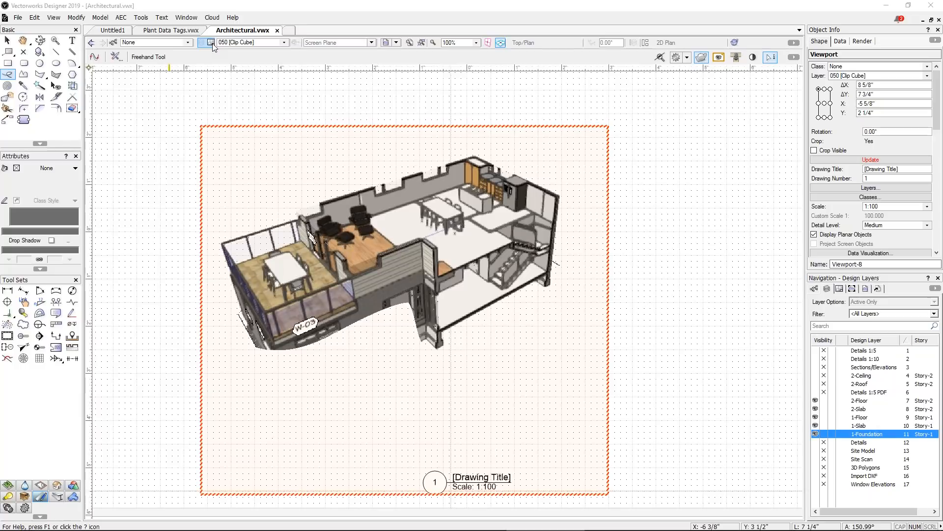
{"action": "key", "text": "ctrl+shift+o"}
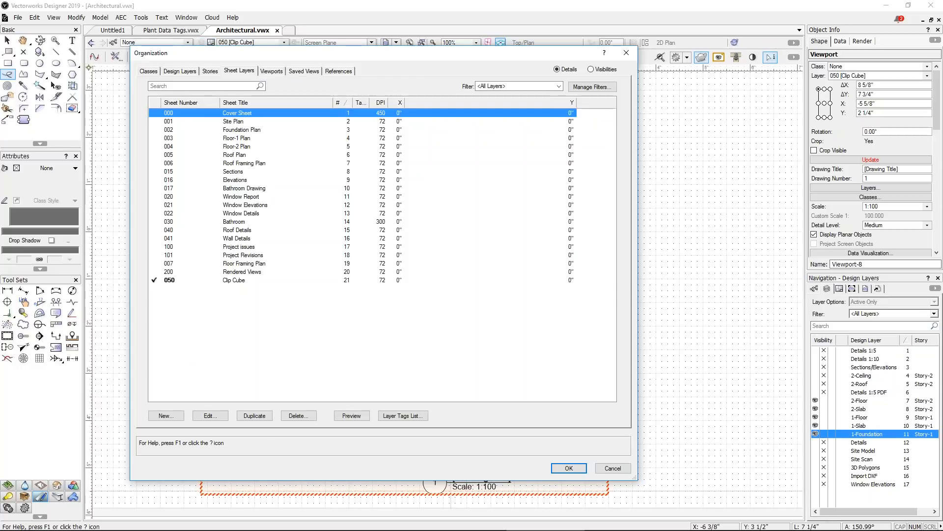
{"action": "left_click", "coordinate": [247, 280]}
{"action": "double_click", "coordinate": [247, 280]}
{"action": "left_click", "coordinate": [412, 239]}
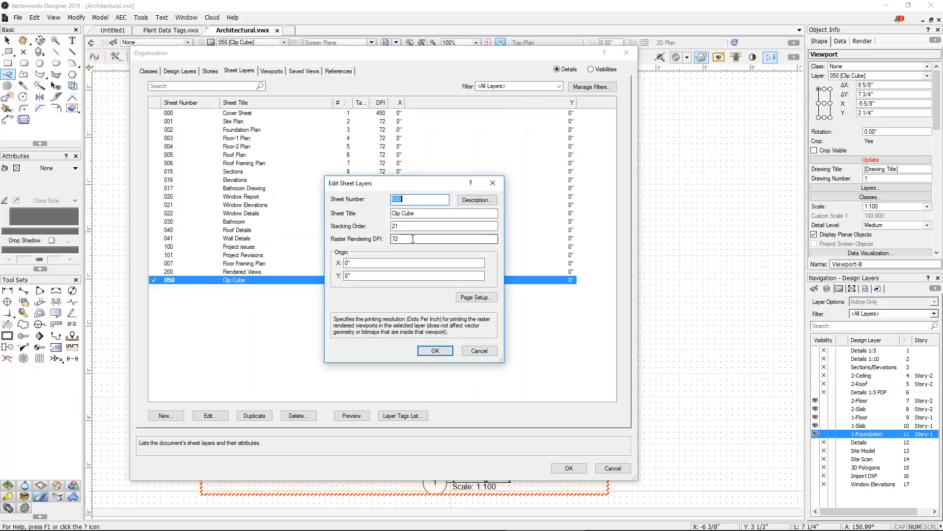
{"action": "type", "text": "300"}
{"action": "key", "text": "Return"}
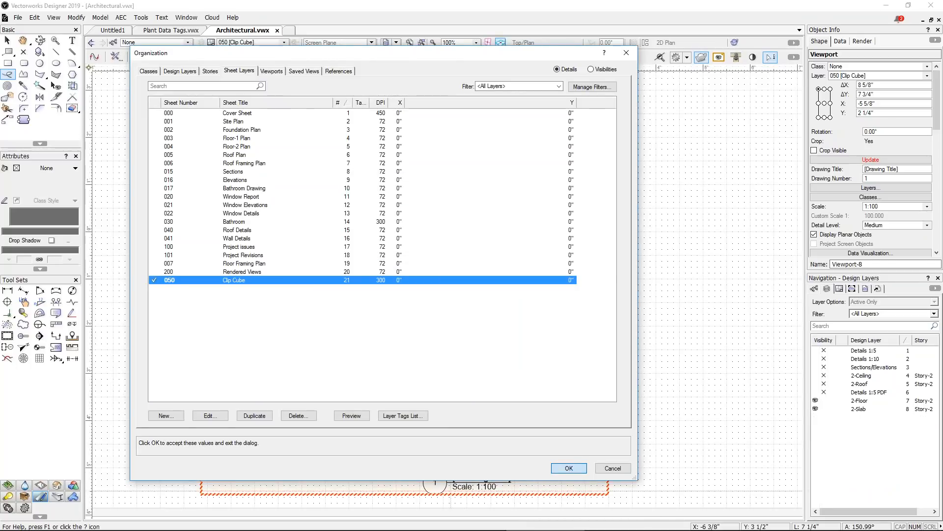
{"action": "left_click", "coordinate": [569, 467]}
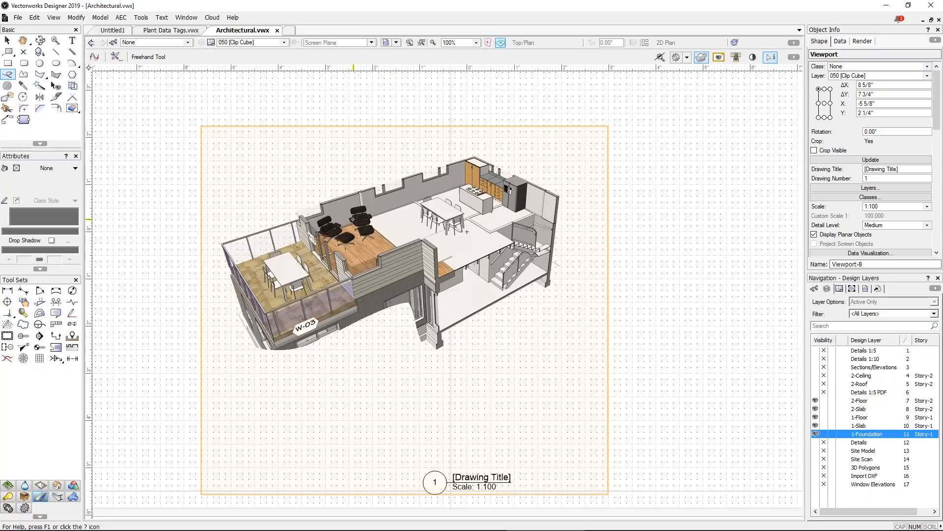
Inspect the color choices for the Clip Cube - Solid Fill element in the Interactive Appearance Settings, and leave without changing them
{"action": "scroll", "coordinate": [353, 218], "scroll_direction": "up", "scroll_amount": 4}
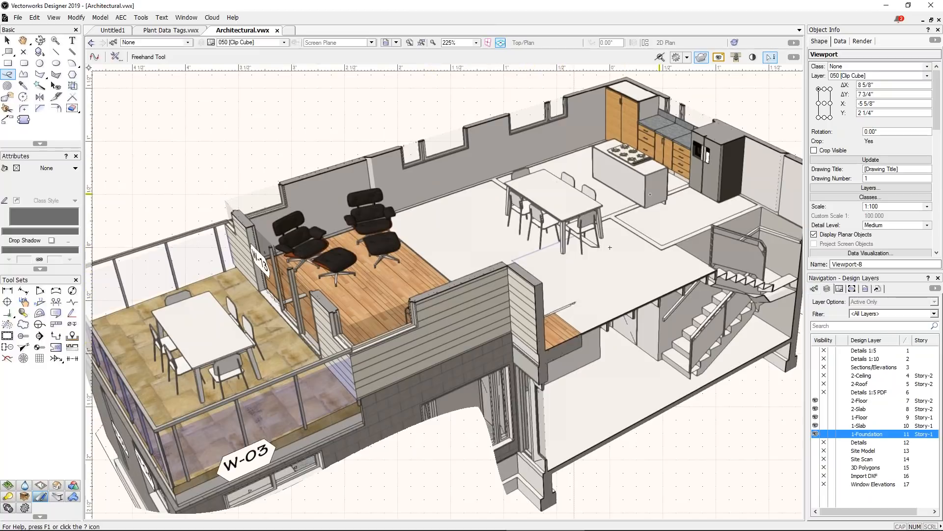
{"action": "left_click", "coordinate": [794, 57]}
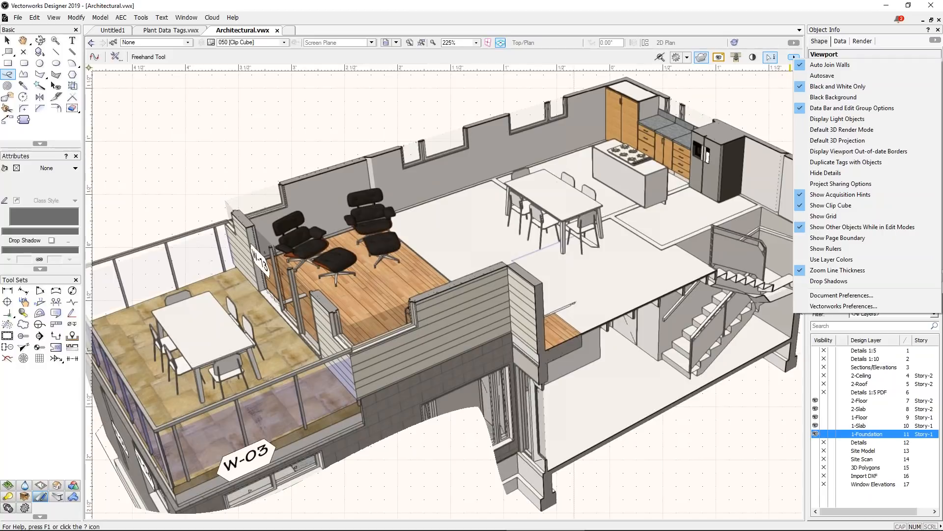
{"action": "left_click", "coordinate": [808, 306]}
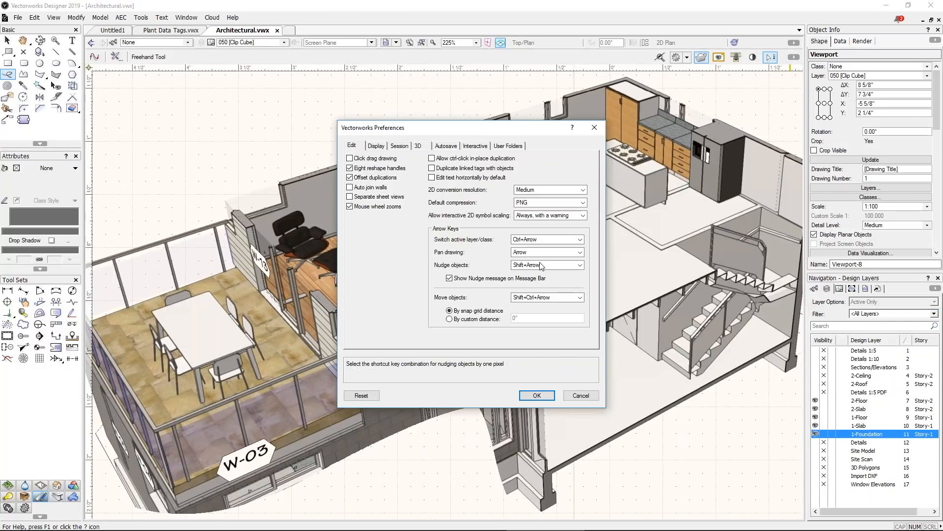
{"action": "left_click", "coordinate": [475, 147]}
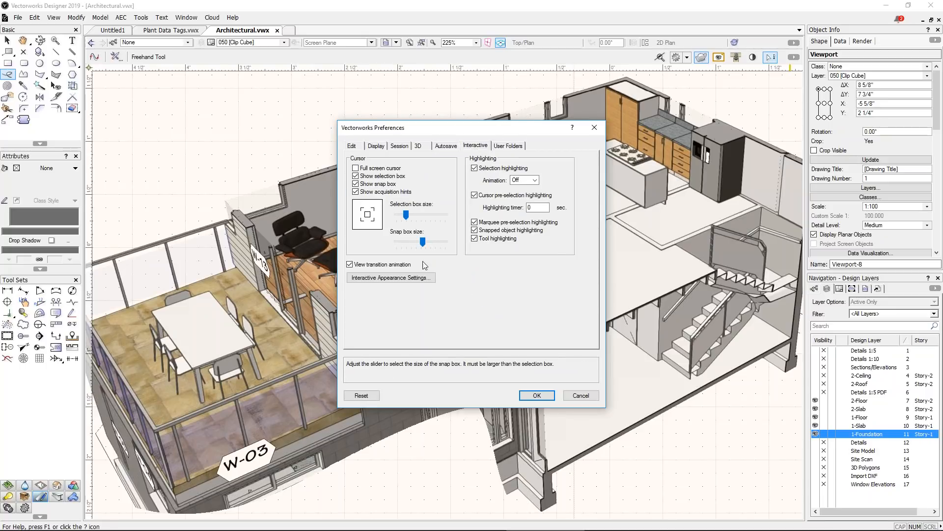
{"action": "left_click", "coordinate": [421, 278]}
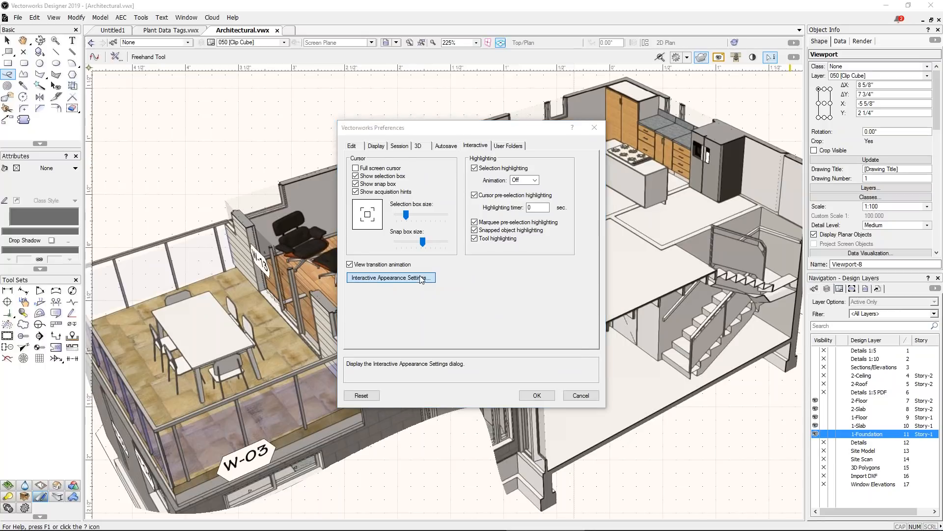
{"action": "left_click", "coordinate": [366, 134]}
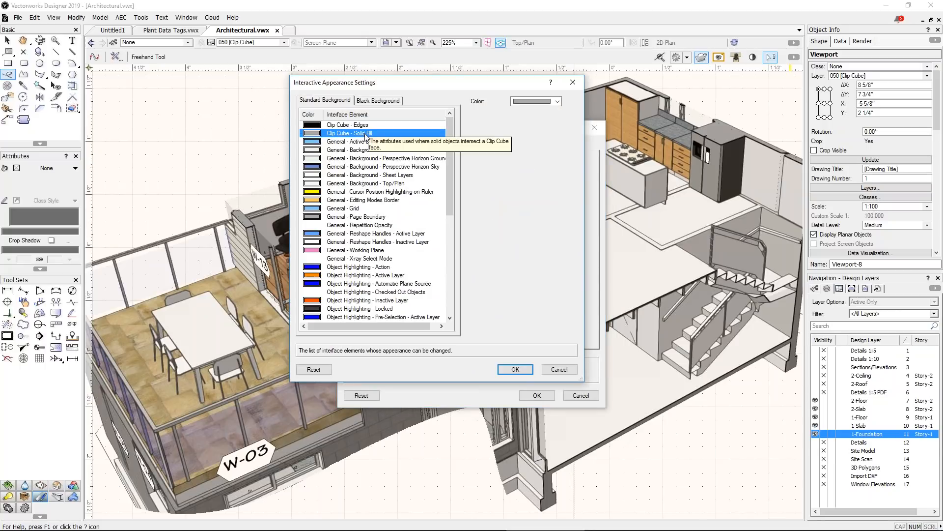
{"action": "left_click", "coordinate": [522, 102]}
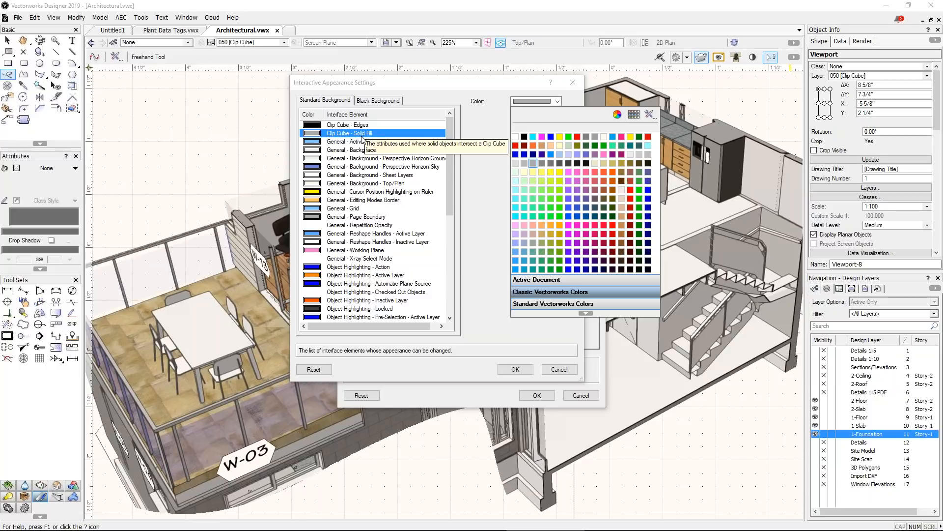
{"action": "key", "text": "Escape"}
{"action": "key", "text": "Escape"}
{"action": "key", "text": "Escape"}
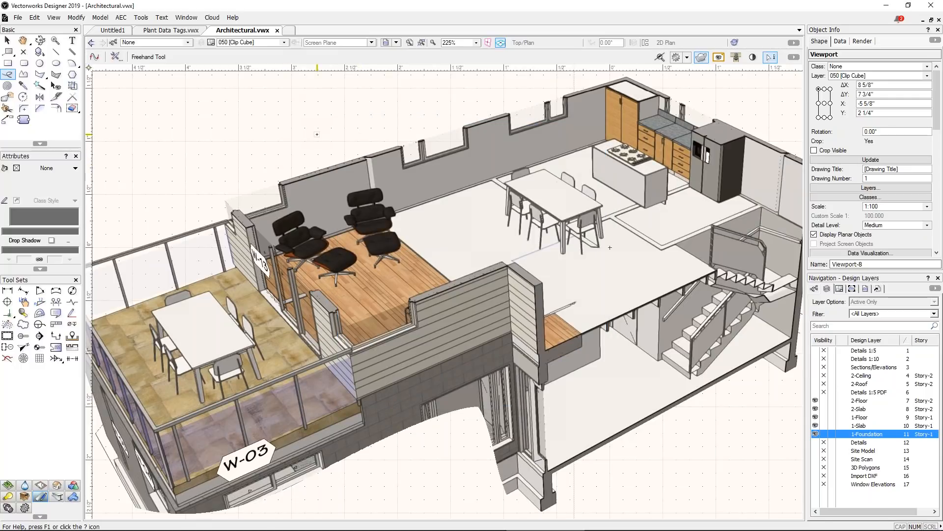
Open the 000 [Cover Sheet] sheet layer and select the Site Model View-2 viewport of the house exterior
{"action": "scroll", "coordinate": [317, 135], "scroll_direction": "down", "scroll_amount": 1}
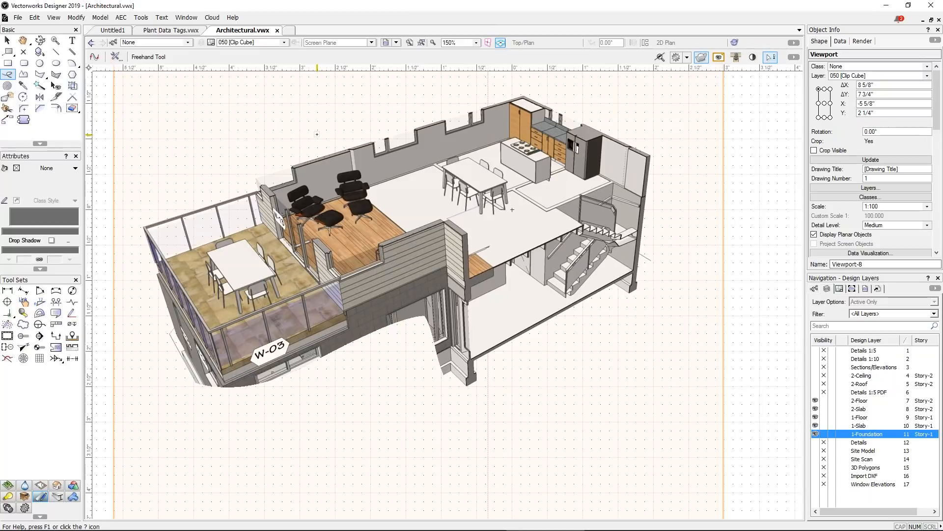
{"action": "left_click", "coordinate": [261, 42]}
{"action": "scroll", "coordinate": [265, 127], "scroll_direction": "up", "scroll_amount": 3}
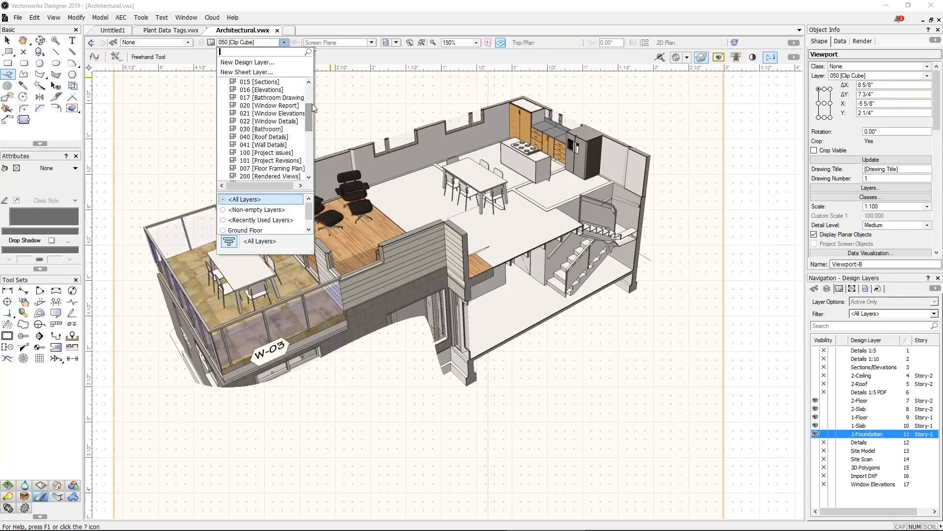
{"action": "left_click", "coordinate": [265, 89]}
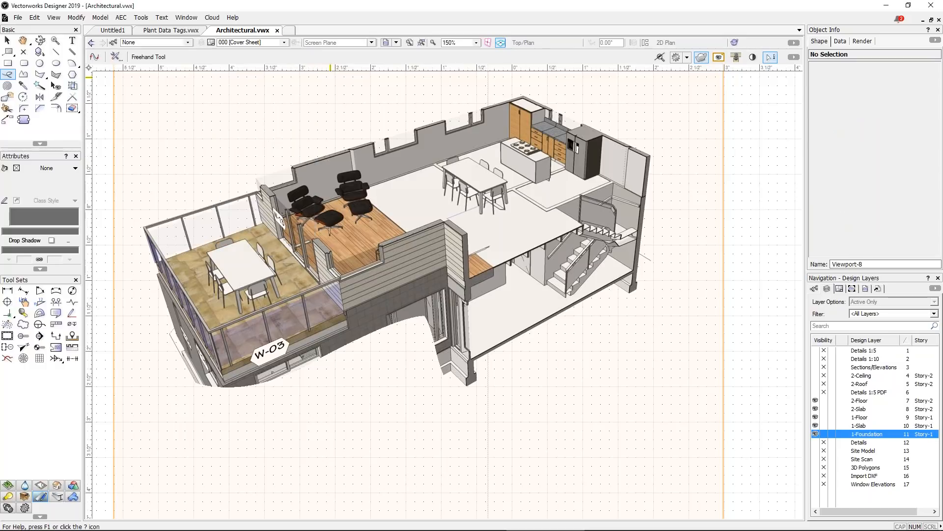
{"action": "middle_click_drag", "start_coordinate": [417, 154], "coordinate": [143, 379]}
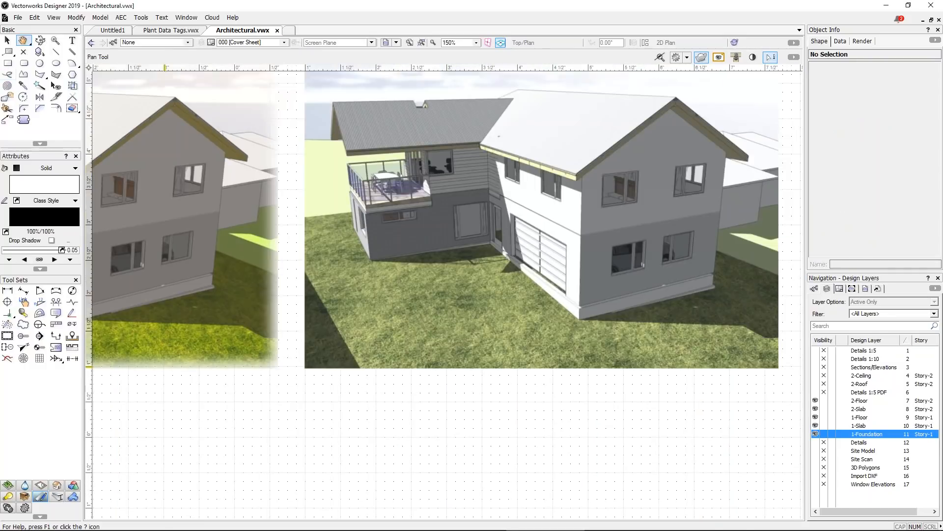
{"action": "key", "text": "x"}
{"action": "left_click", "coordinate": [492, 232]}
{"action": "middle_click_drag", "start_coordinate": [658, 182], "coordinate": [606, 229]}
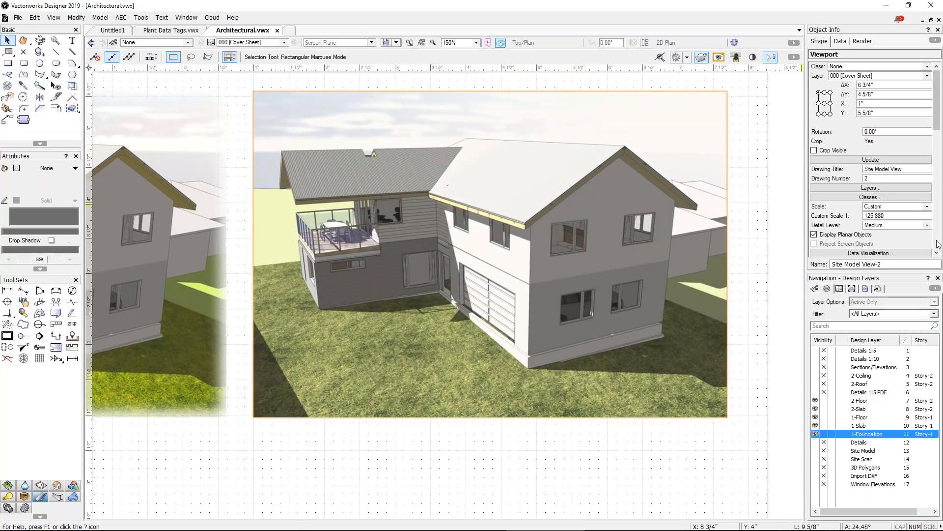
Disable the viewport's image effects and render its background with the Realistic Exterior Fast Renderworks style
{"action": "left_click", "coordinate": [938, 244]}
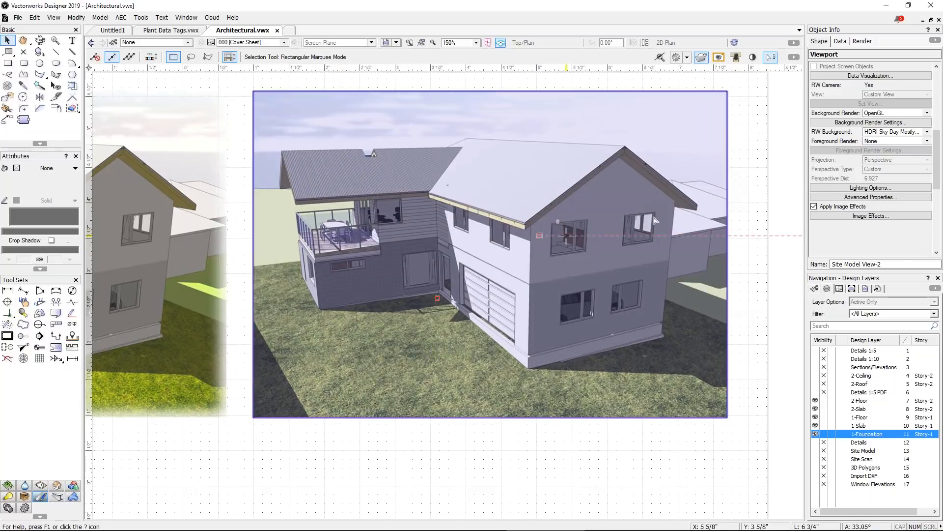
{"action": "left_click", "coordinate": [843, 206]}
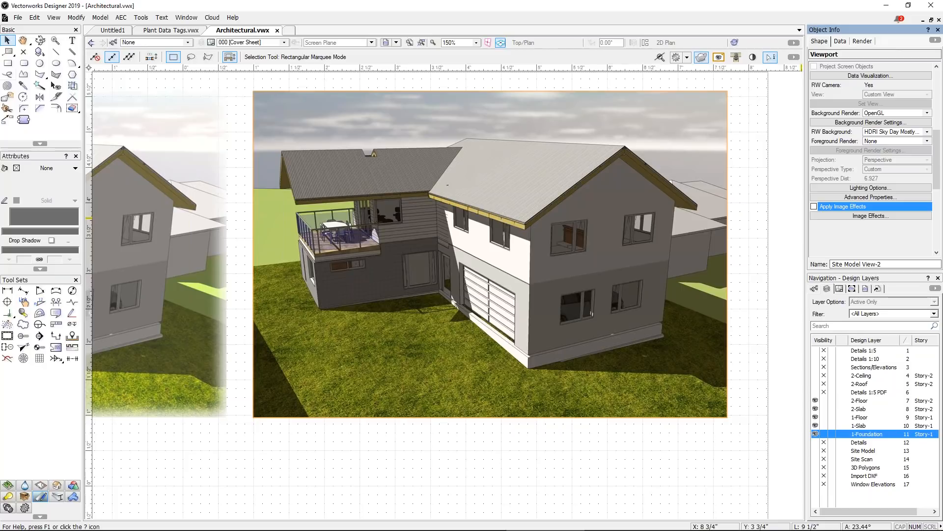
{"action": "left_click", "coordinate": [910, 114]}
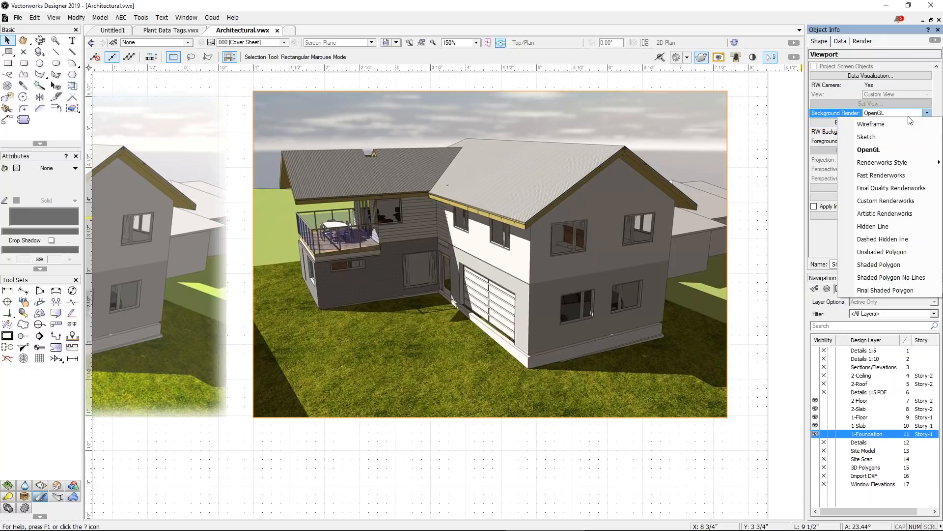
{"action": "mouse_move", "coordinate": [898, 168]}
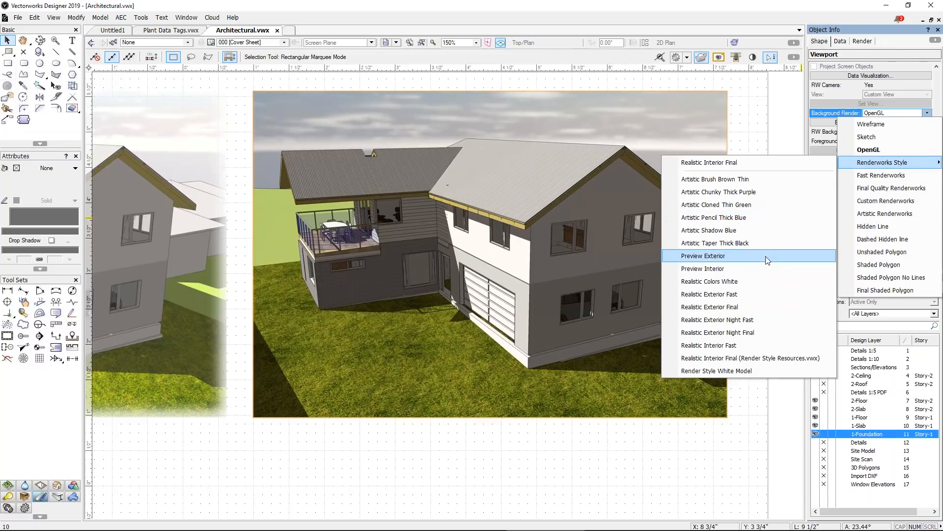
{"action": "left_click", "coordinate": [732, 296]}
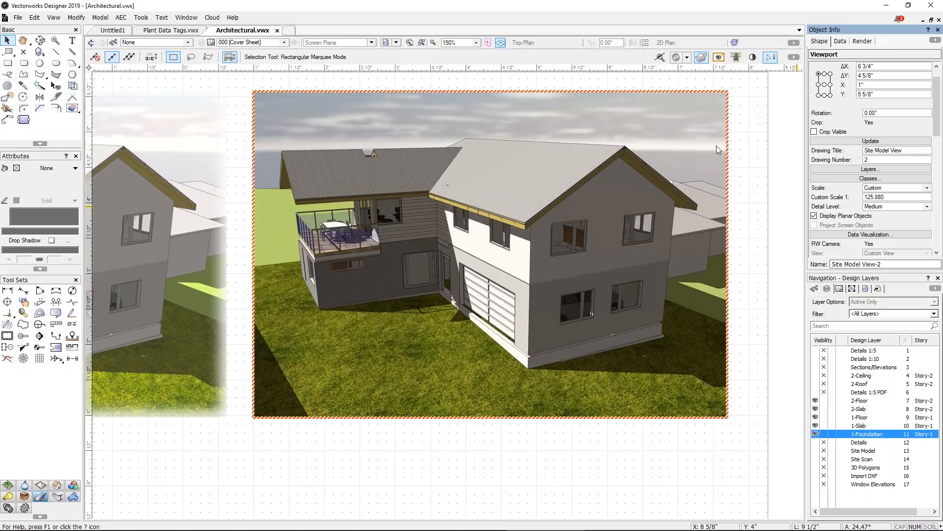
{"action": "left_click", "coordinate": [861, 141]}
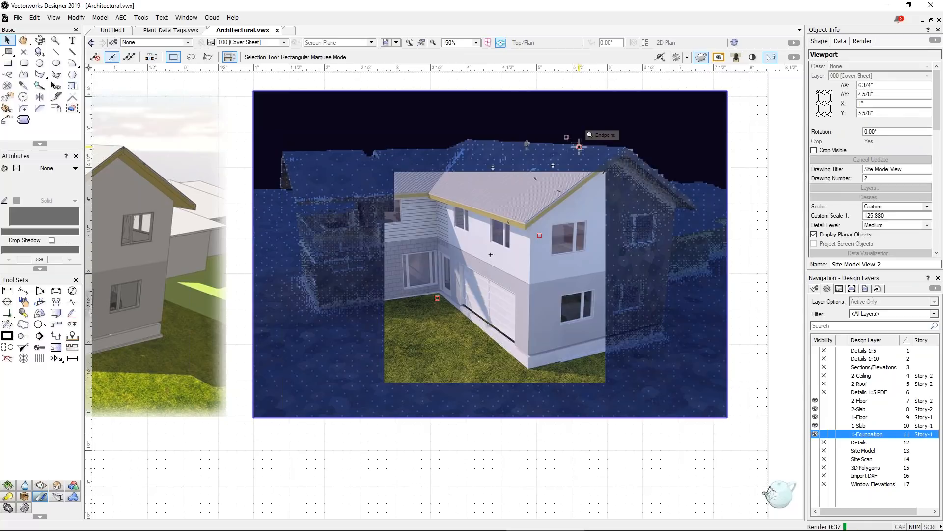
Toggle image effects off and back on for the rendered viewport, leaving them applied
{"action": "left_click_drag", "start_coordinate": [938, 117], "coordinate": [938, 195]}
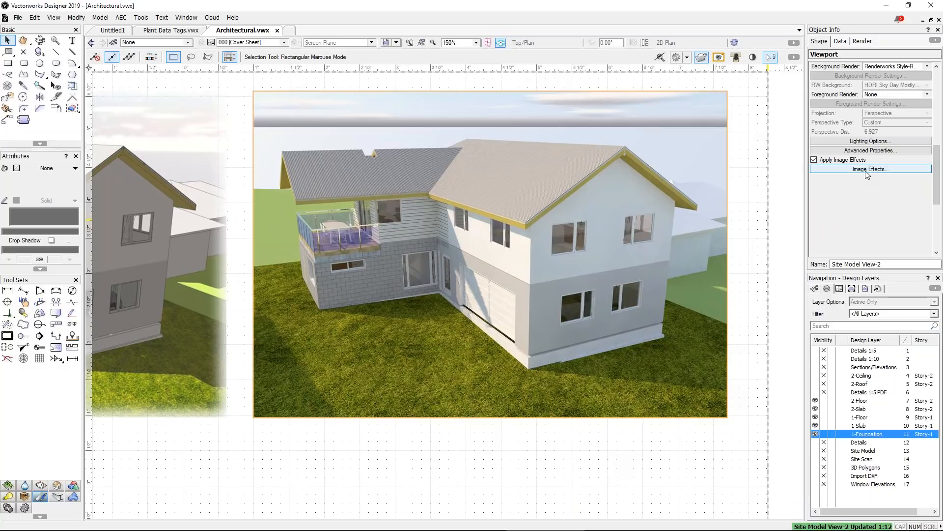
{"action": "left_click", "coordinate": [841, 162]}
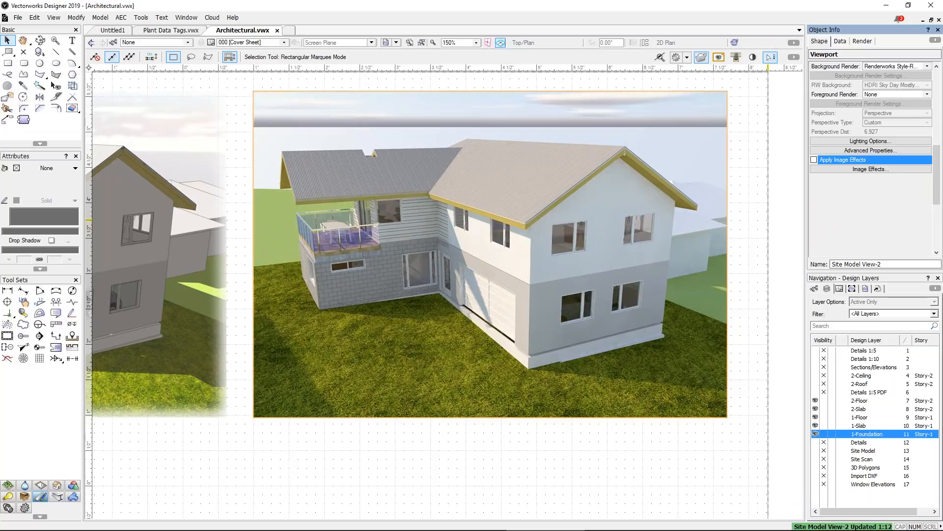
{"action": "left_click", "coordinate": [839, 161]}
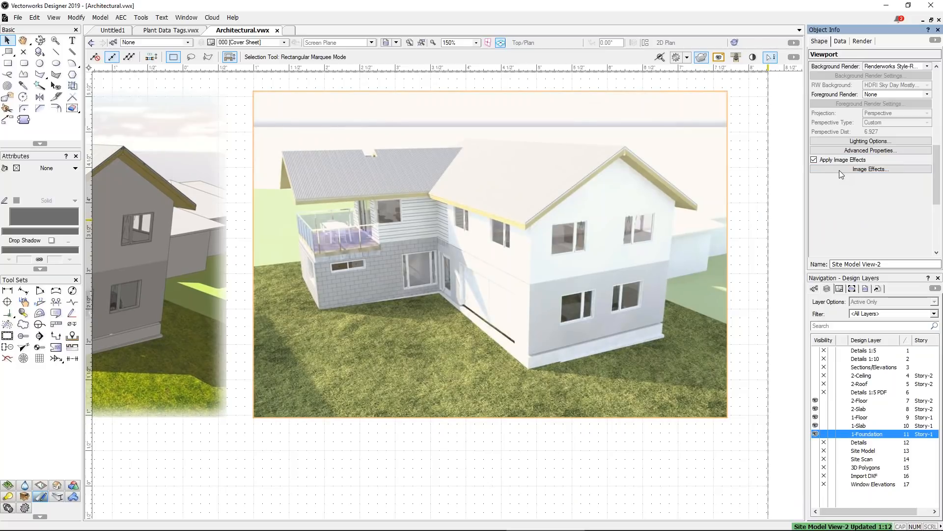
Try different exposure, contrast, highlights and shadows in the image effects, and apply them reset to the original settings
{"action": "left_click", "coordinate": [839, 170]}
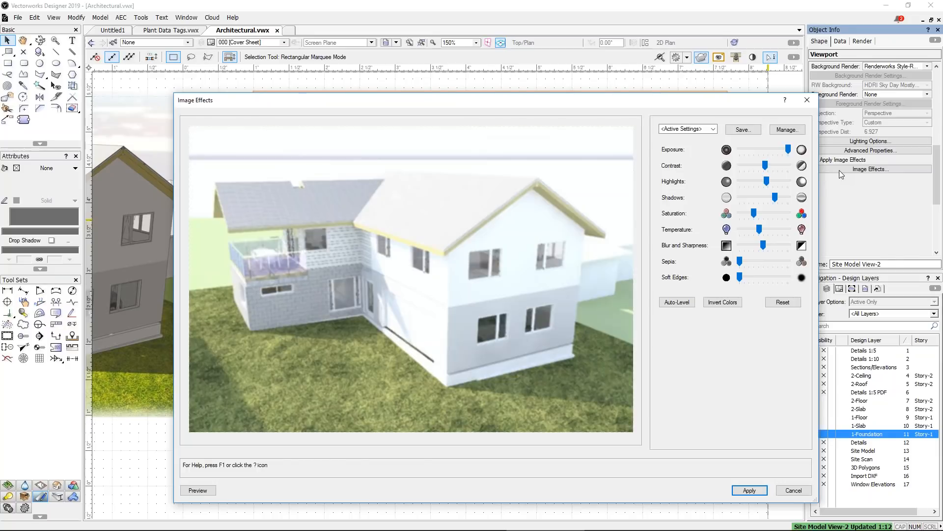
{"action": "left_click", "coordinate": [789, 149]}
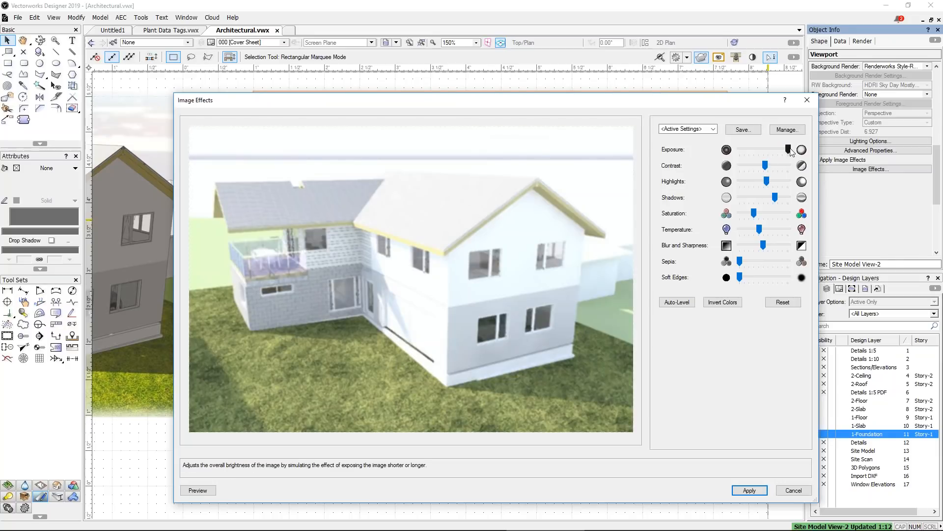
{"action": "left_click_drag", "start_coordinate": [756, 152], "coordinate": [746, 196]}
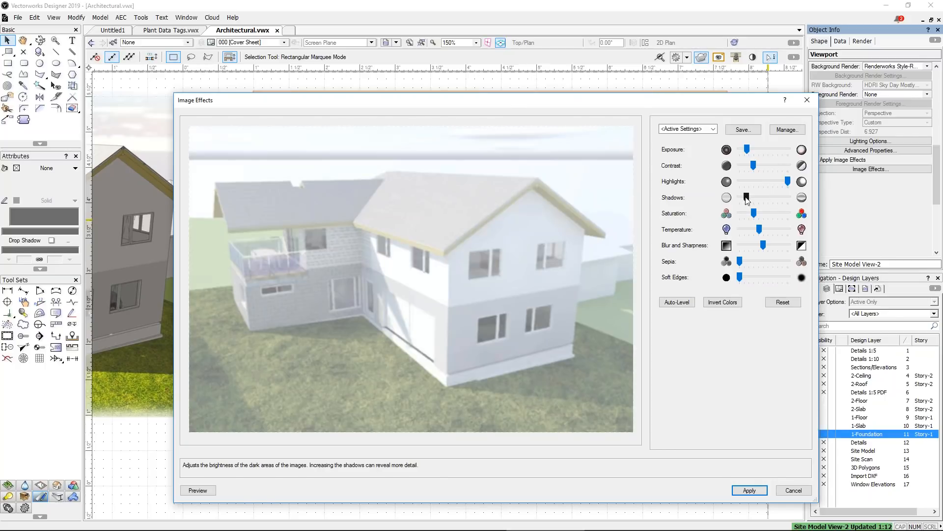
{"action": "left_click", "coordinate": [781, 302]}
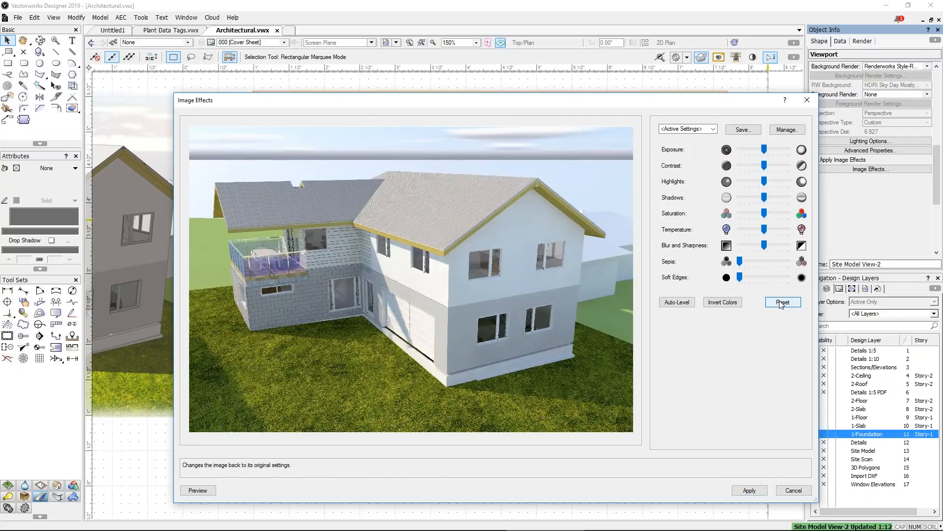
{"action": "left_click", "coordinate": [749, 490]}
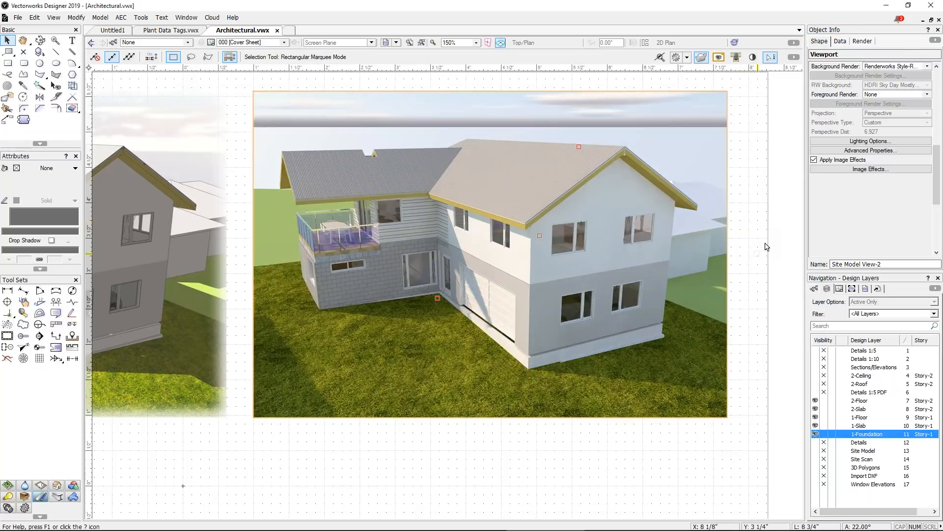
Lower the exposure and raise the contrast, saturation and temperature in the image effects of Site Model View-2, and apply them
{"action": "left_click", "coordinate": [833, 169]}
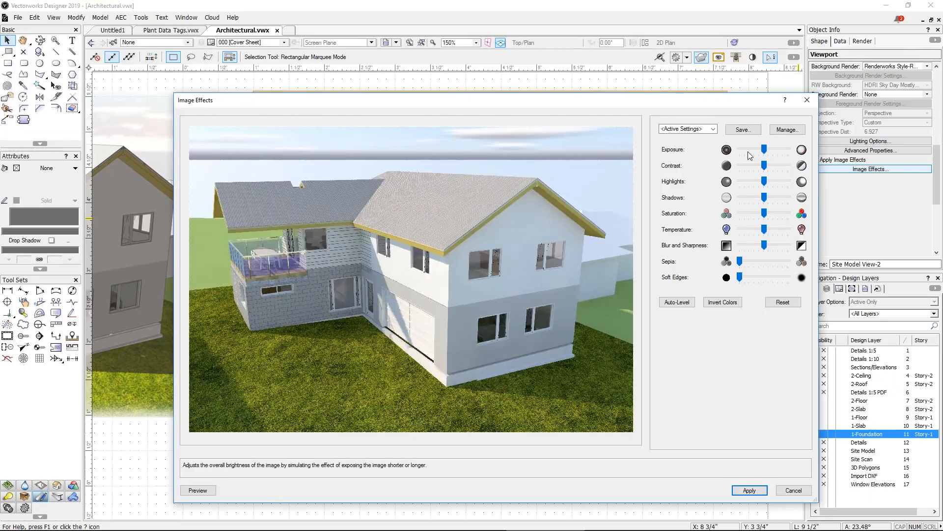
{"action": "left_click_drag", "start_coordinate": [767, 154], "coordinate": [757, 155]}
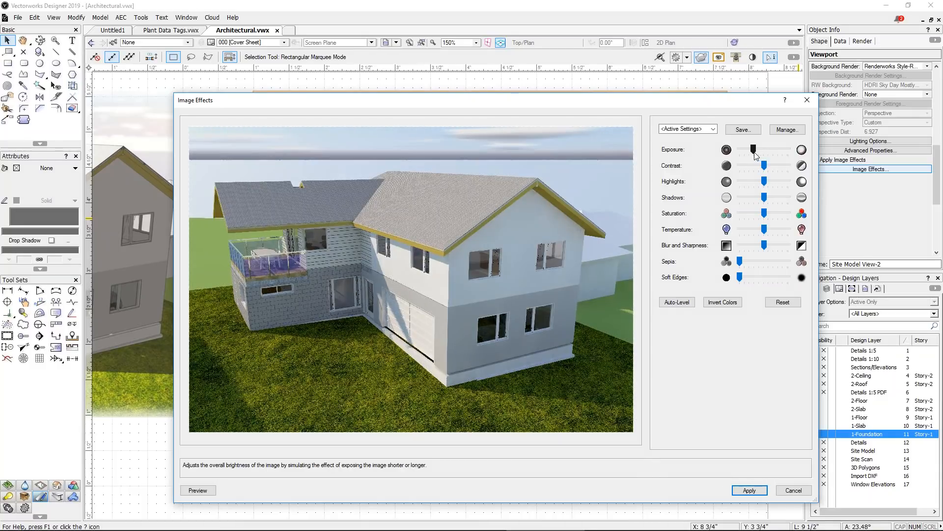
{"action": "left_click_drag", "start_coordinate": [766, 165], "coordinate": [774, 164]}
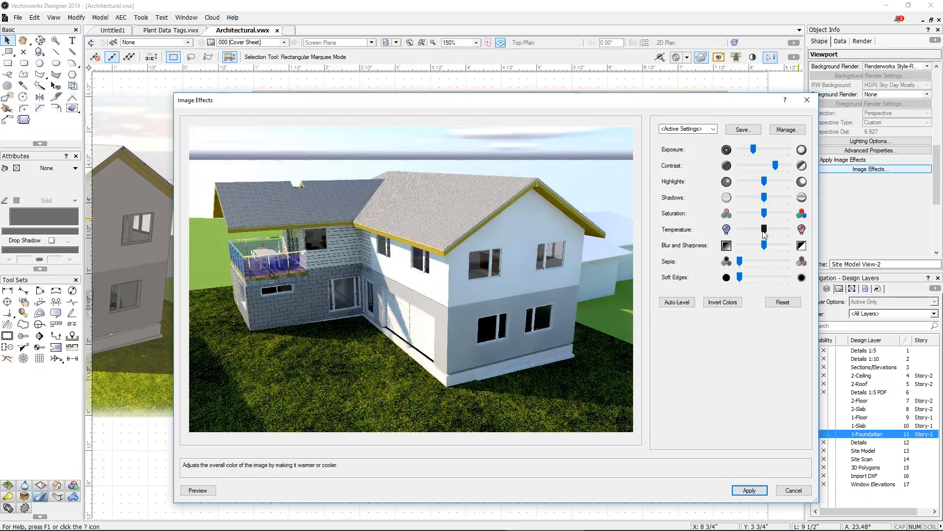
{"action": "left_click_drag", "start_coordinate": [767, 229], "coordinate": [802, 215]}
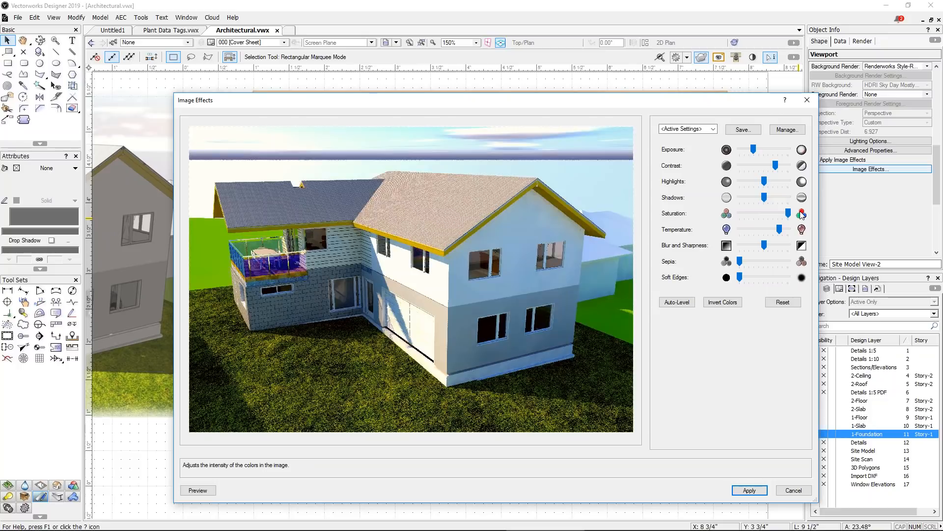
{"action": "left_click", "coordinate": [750, 490]}
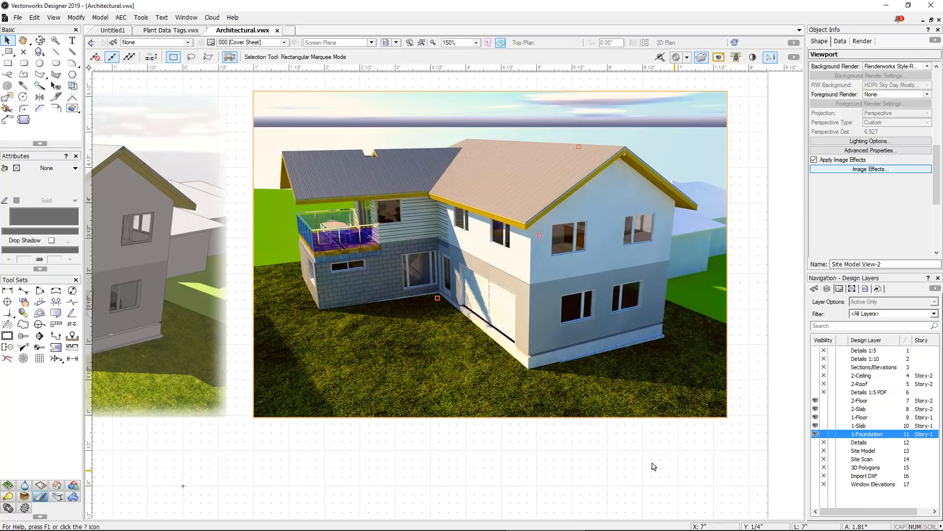
Apply the landscape preset to the image effects of the Site Model View-2 viewport and deselect it
{"action": "middle_click_drag", "start_coordinate": [298, 291], "coordinate": [458, 297]}
{"action": "scroll", "coordinate": [460, 297], "scroll_direction": "down", "scroll_amount": 2}
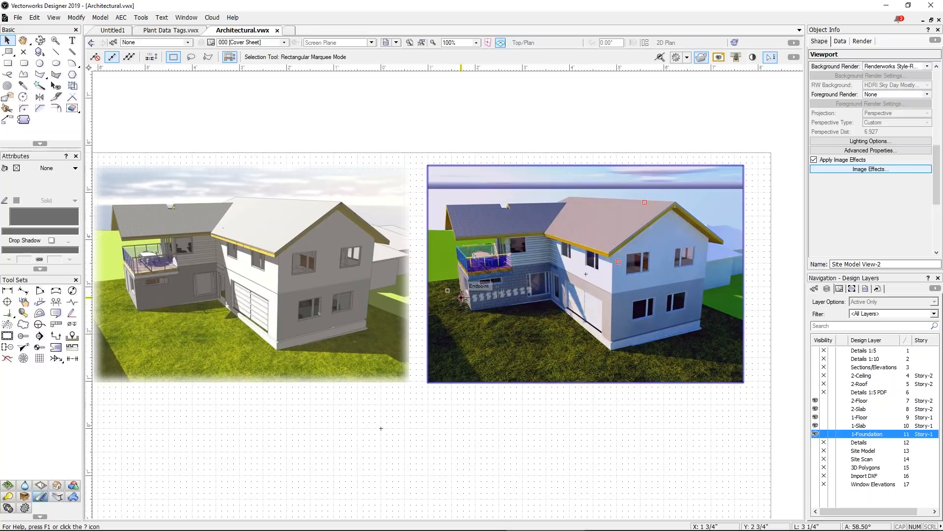
{"action": "left_click", "coordinate": [478, 411]}
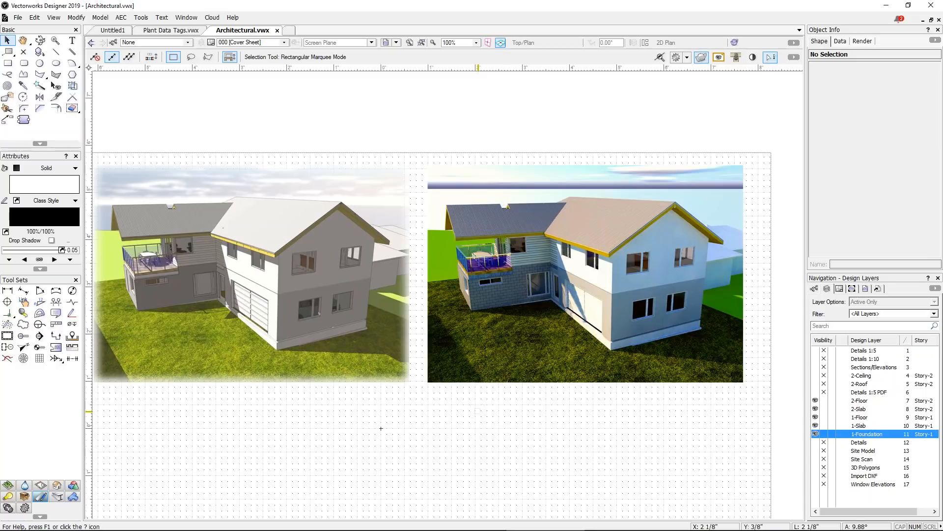
{"action": "left_click", "coordinate": [478, 379]}
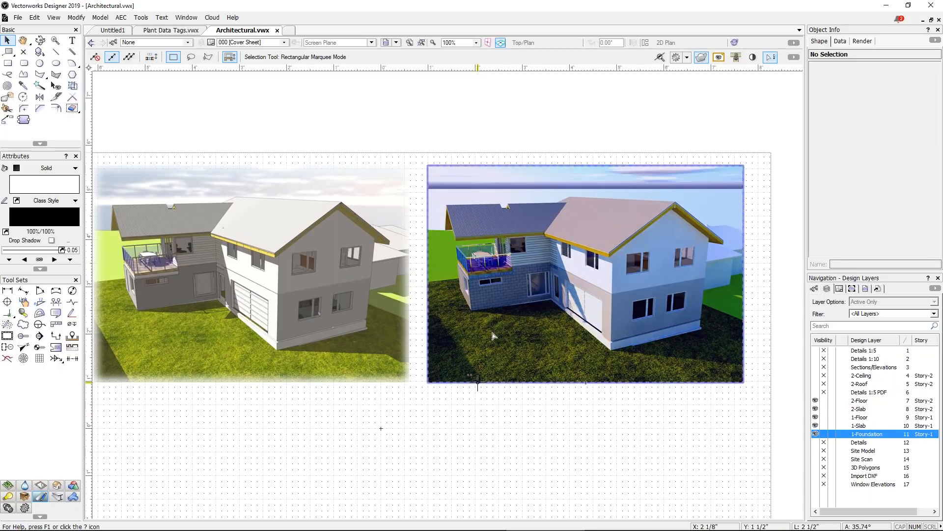
{"action": "scroll", "coordinate": [872, 196], "scroll_direction": "down", "scroll_amount": 5}
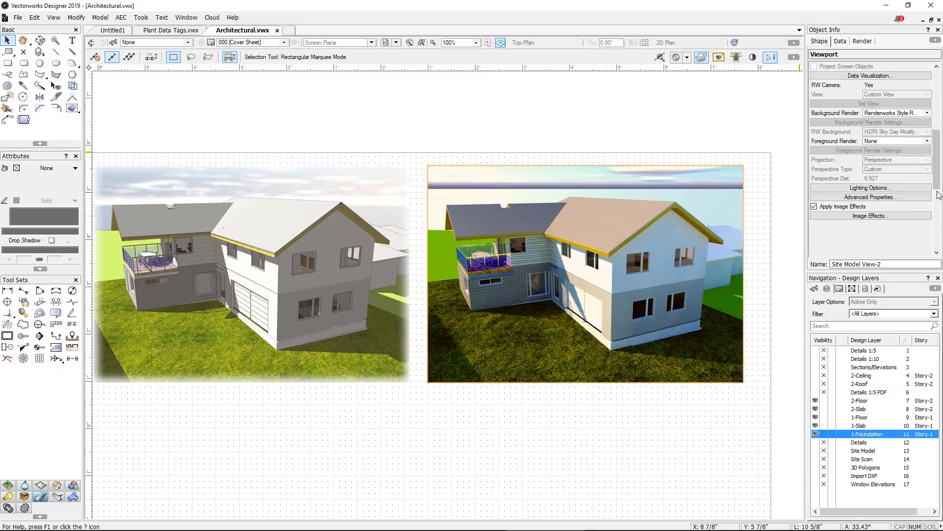
{"action": "left_click", "coordinate": [865, 216]}
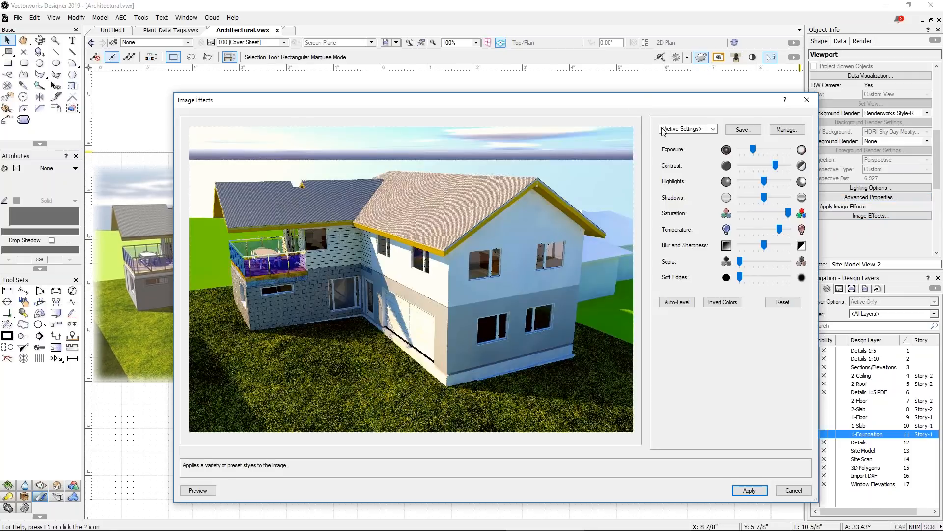
{"action": "left_click", "coordinate": [686, 128]}
{"action": "left_click", "coordinate": [671, 198]}
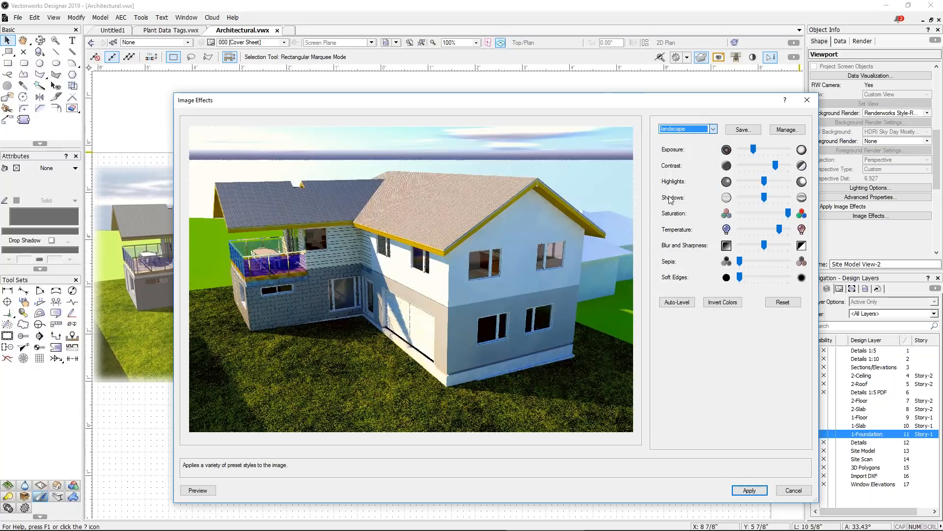
{"action": "left_click", "coordinate": [751, 491]}
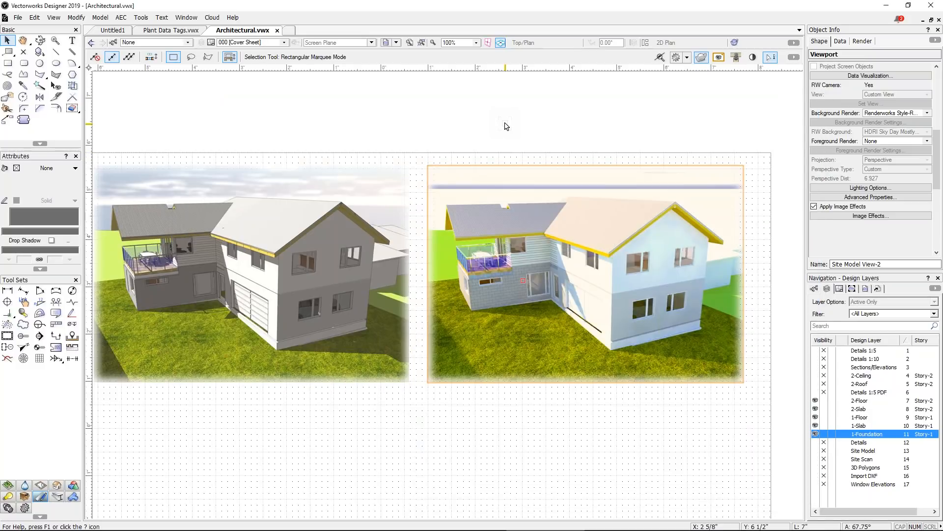
{"action": "left_click", "coordinate": [499, 123]}
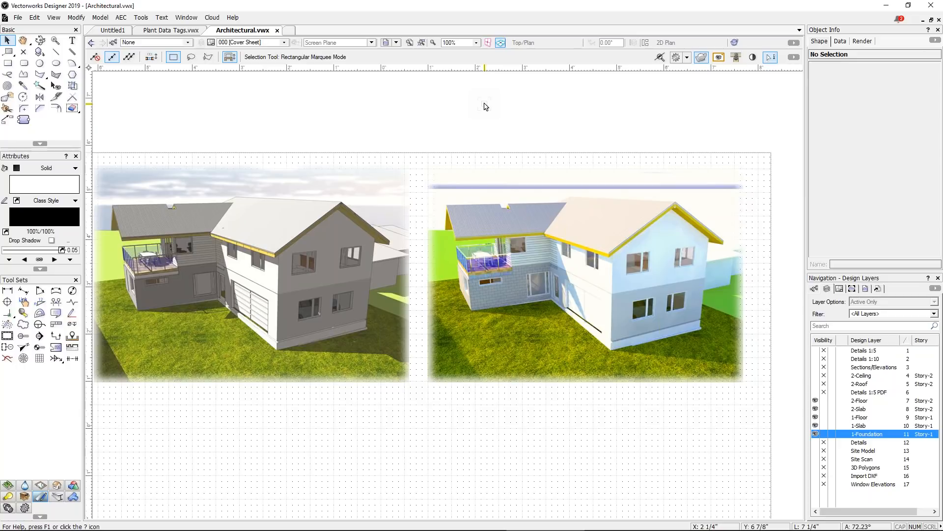
Copy all viewport attributes, including image effects, from Site Model View-2 to the Site Model View viewport with the Eyedropper tool
{"action": "left_click", "coordinate": [354, 275]}
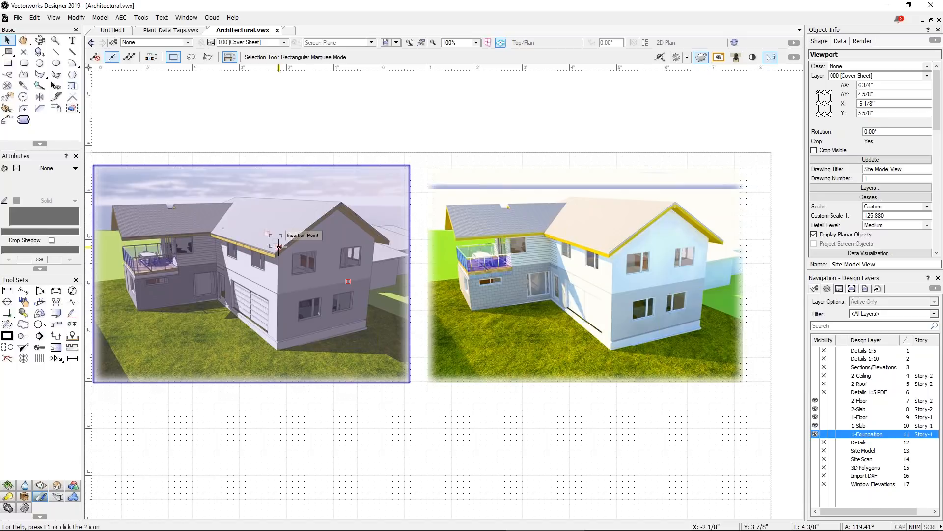
{"action": "left_click", "coordinate": [25, 87]}
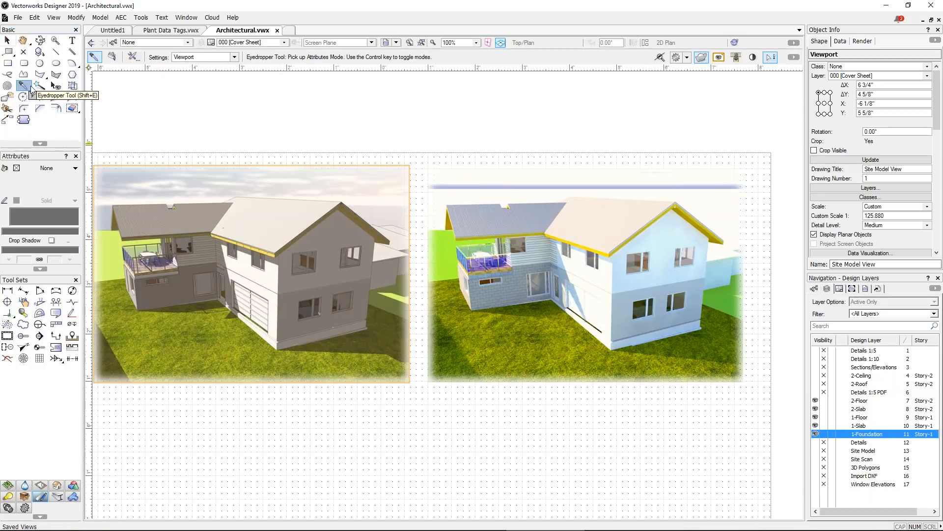
{"action": "left_click", "coordinate": [133, 57]}
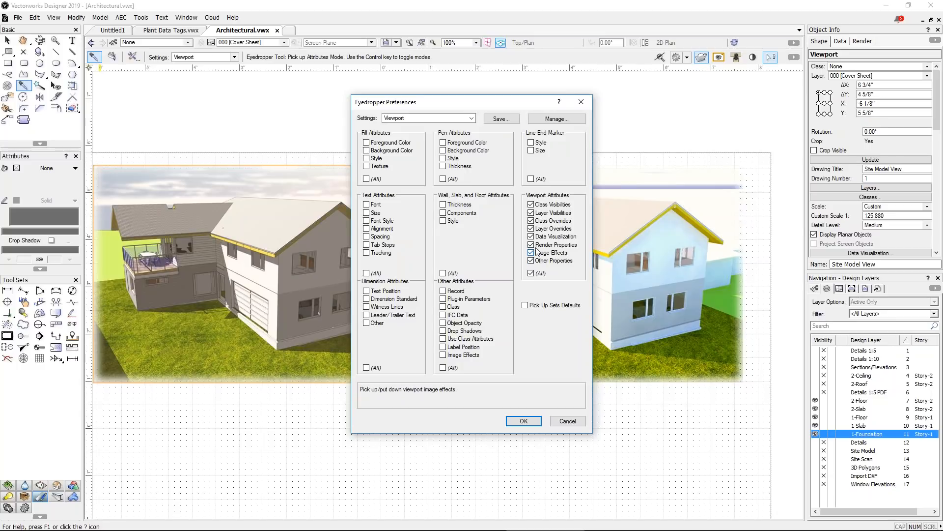
{"action": "left_click", "coordinate": [524, 421]}
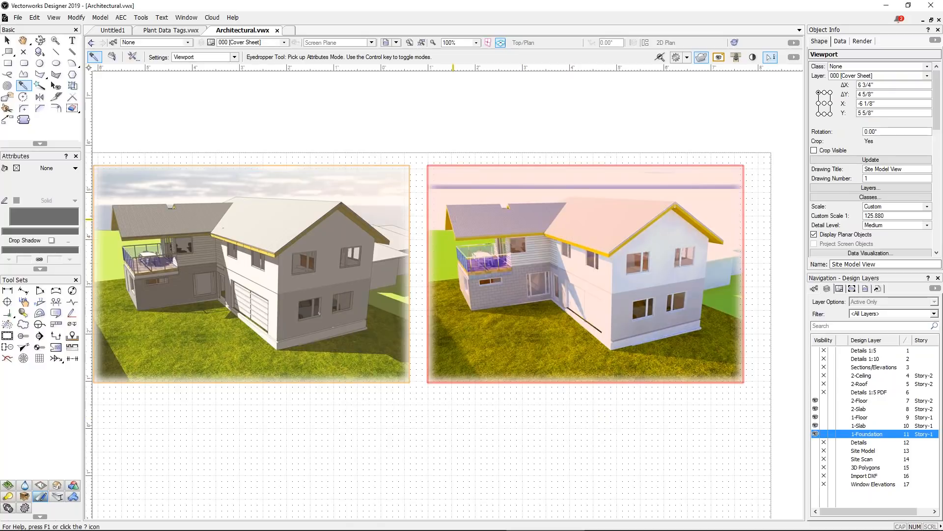
{"action": "key", "text": "ctrl"}
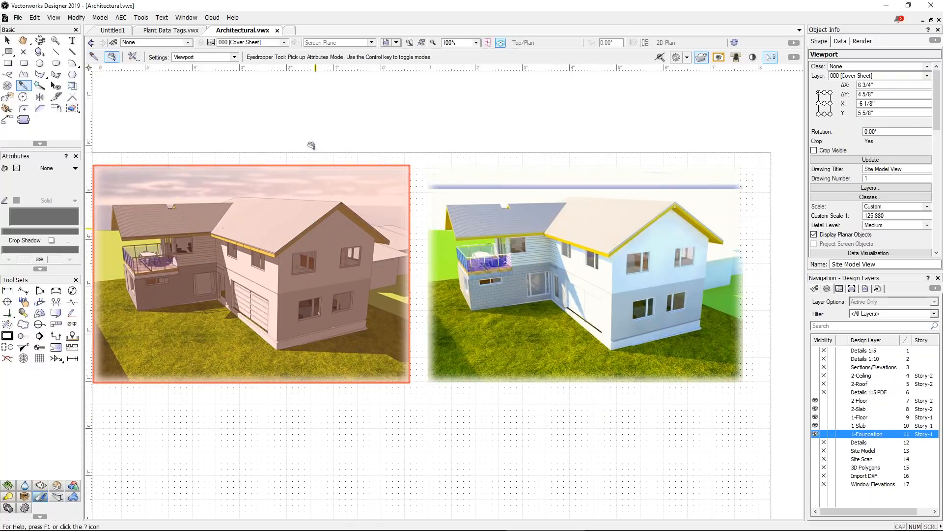
{"action": "key", "text": "ctrl"}
{"action": "left_click", "coordinate": [316, 228]}
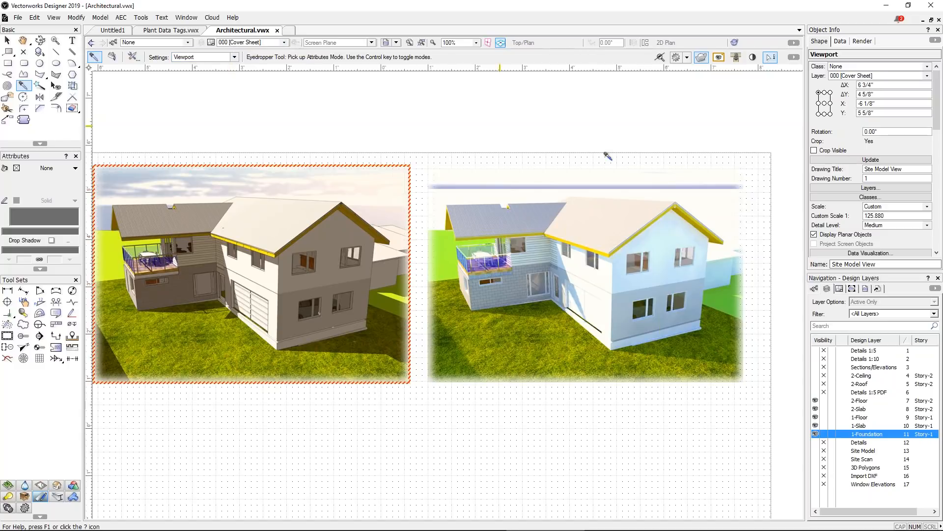
Detach the Navigation palette over the drawing, enlarge it and show the classes
{"action": "left_click_drag", "start_coordinate": [883, 279], "coordinate": [678, 81]}
{"action": "left_click_drag", "start_coordinate": [737, 312], "coordinate": [781, 513]}
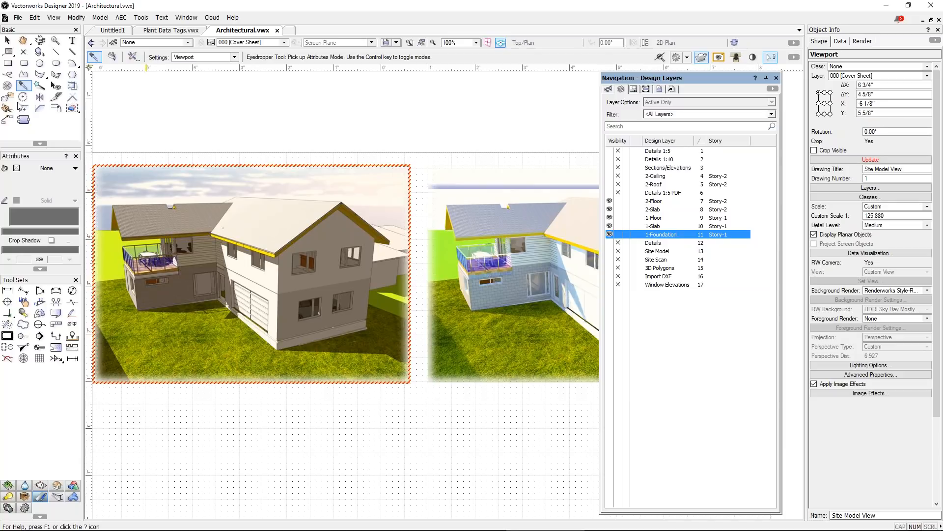
{"action": "left_click", "coordinate": [609, 89]}
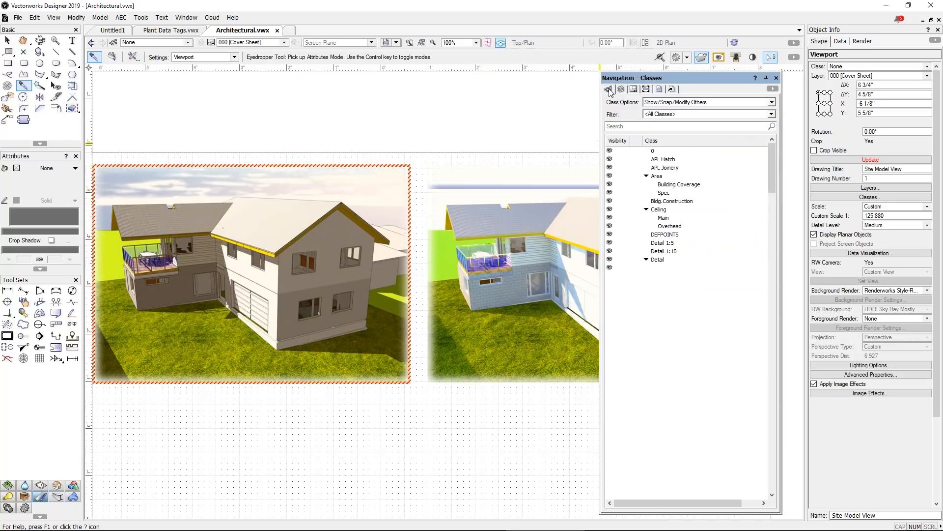
Look through the hierarchical class list and jump to a class beginning with R
{"action": "scroll", "coordinate": [729, 202], "scroll_direction": "down", "scroll_amount": 4}
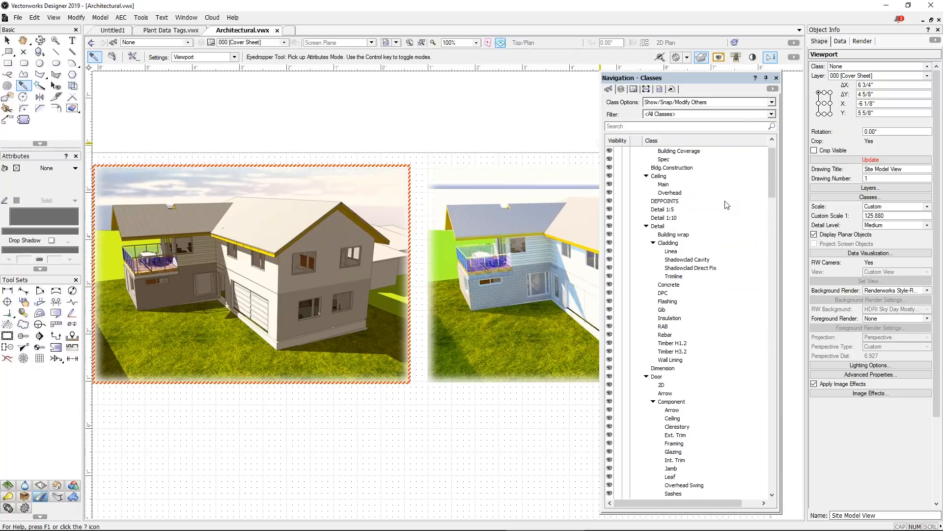
{"action": "scroll", "coordinate": [726, 205], "scroll_direction": "down", "scroll_amount": 5}
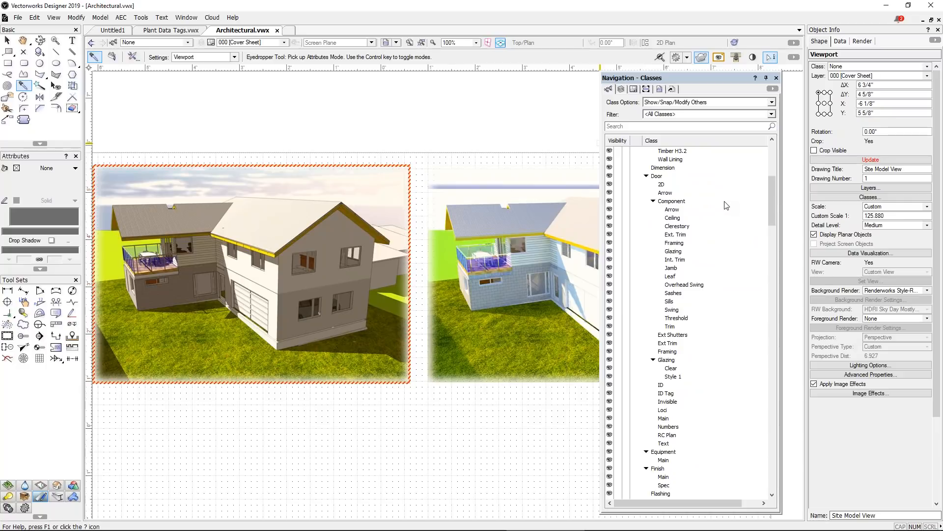
{"action": "scroll", "coordinate": [712, 208], "scroll_direction": "down", "scroll_amount": 10}
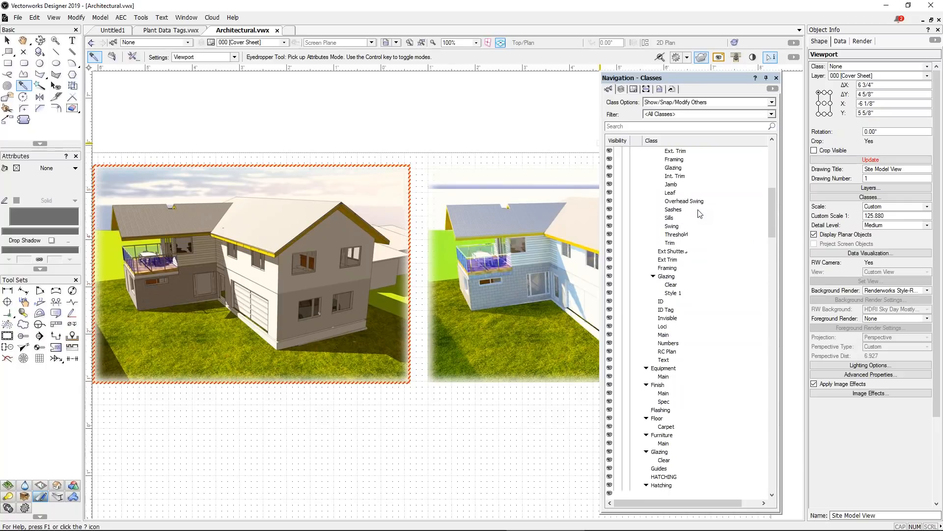
{"action": "scroll", "coordinate": [713, 208], "scroll_direction": "down", "scroll_amount": 15}
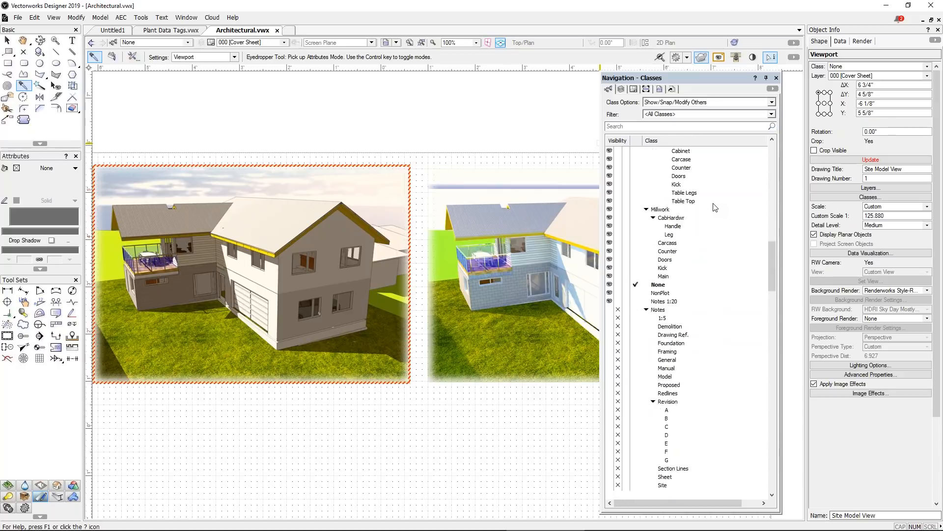
{"action": "scroll", "coordinate": [715, 207], "scroll_direction": "up", "scroll_amount": 13}
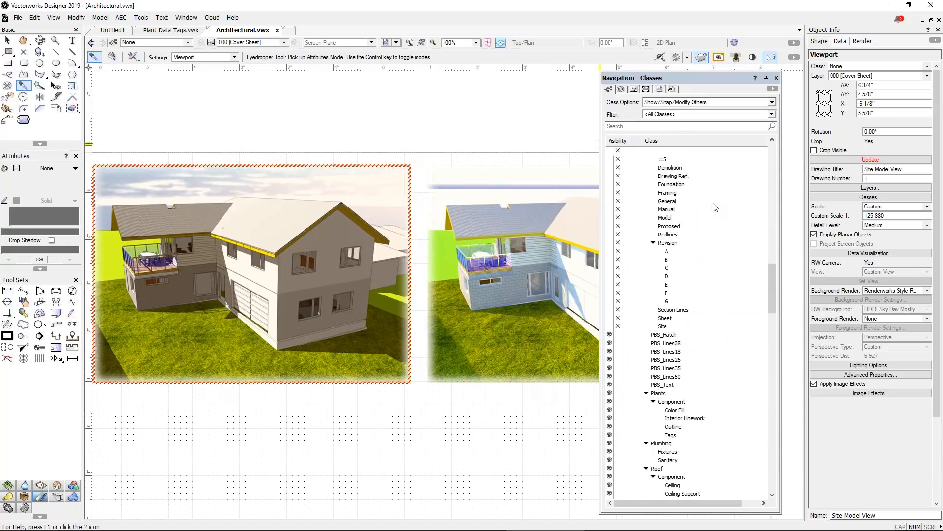
{"action": "scroll", "coordinate": [714, 207], "scroll_direction": "up", "scroll_amount": 7}
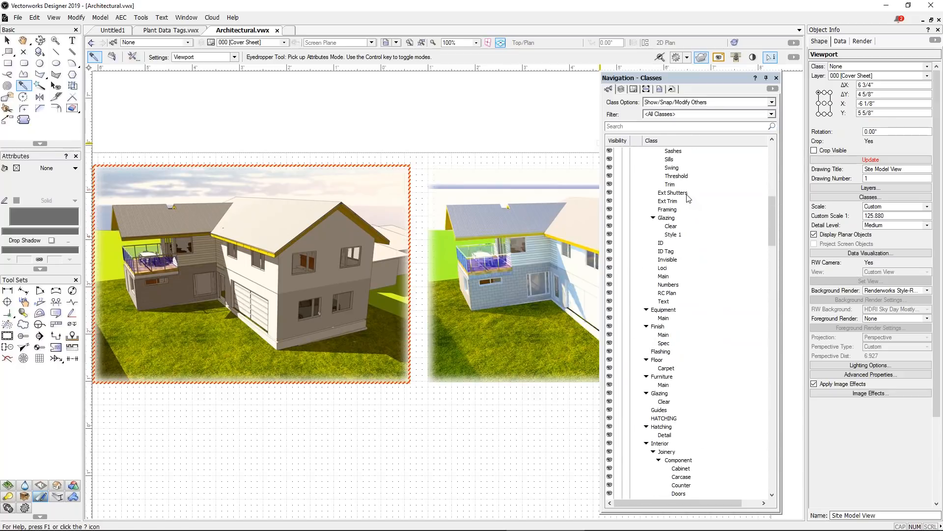
{"action": "left_click", "coordinate": [688, 193]}
{"action": "key", "text": "r"}
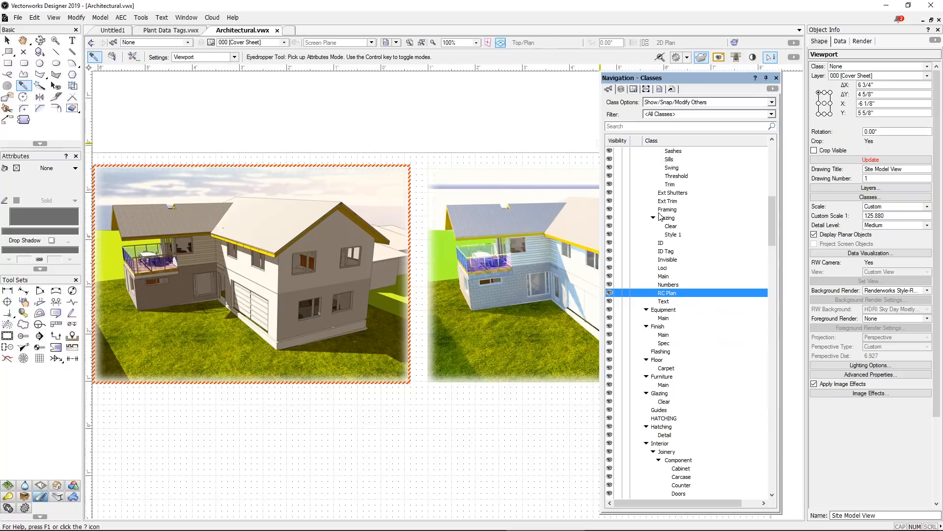
{"action": "scroll", "coordinate": [660, 216], "scroll_direction": "down", "scroll_amount": 2}
{"action": "scroll", "coordinate": [661, 216], "scroll_direction": "down", "scroll_amount": 1}
{"action": "scroll", "coordinate": [661, 216], "scroll_direction": "up", "scroll_amount": 4}
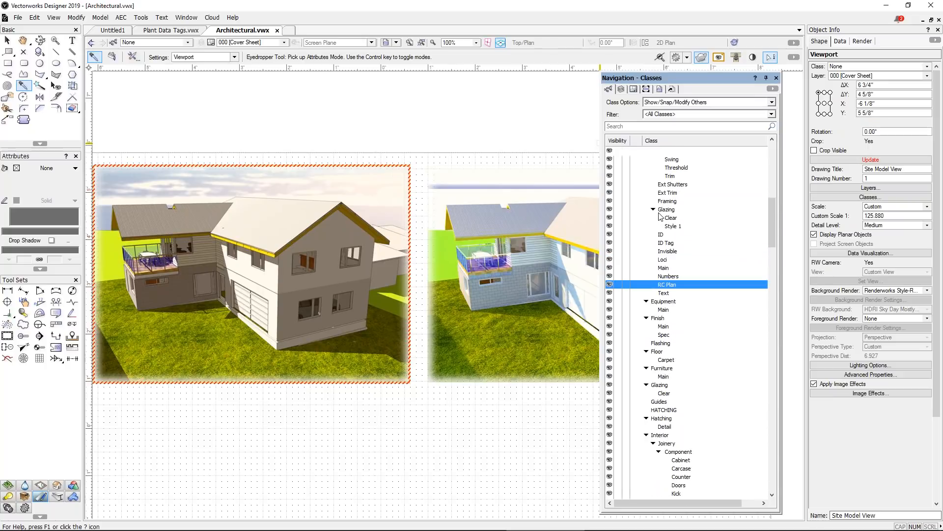
Search the class list for "rev", and replace the search text with "site"
{"action": "left_click", "coordinate": [627, 128]}
{"action": "type", "text": "rev"}
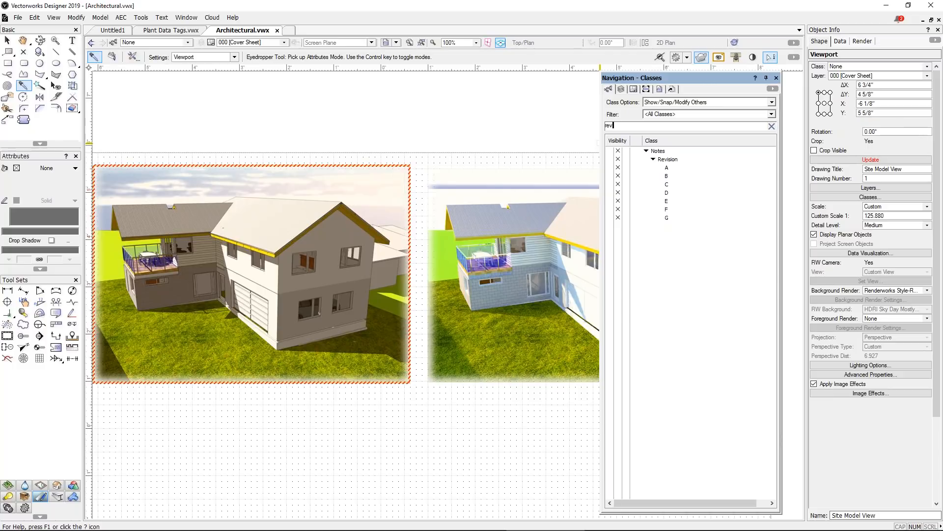
{"action": "key", "text": "BackSpace"}
{"action": "key", "text": "BackSpace"}
{"action": "key", "text": "BackSpace"}
{"action": "type", "text": "site"}
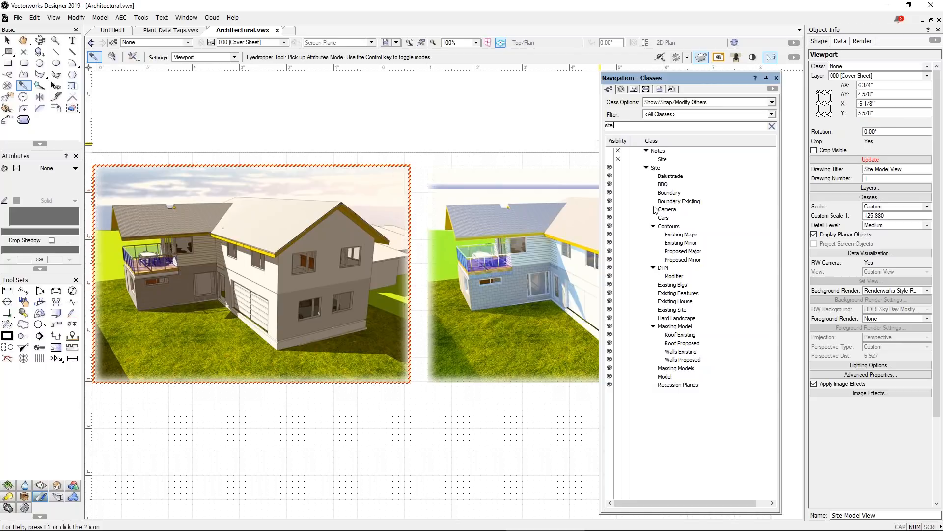
Clear the class search, then filter the class list by visible classes and by grayed classes
{"action": "left_click_drag", "start_coordinate": [623, 124], "coordinate": [593, 123]}
{"action": "key", "text": "BackSpace"}
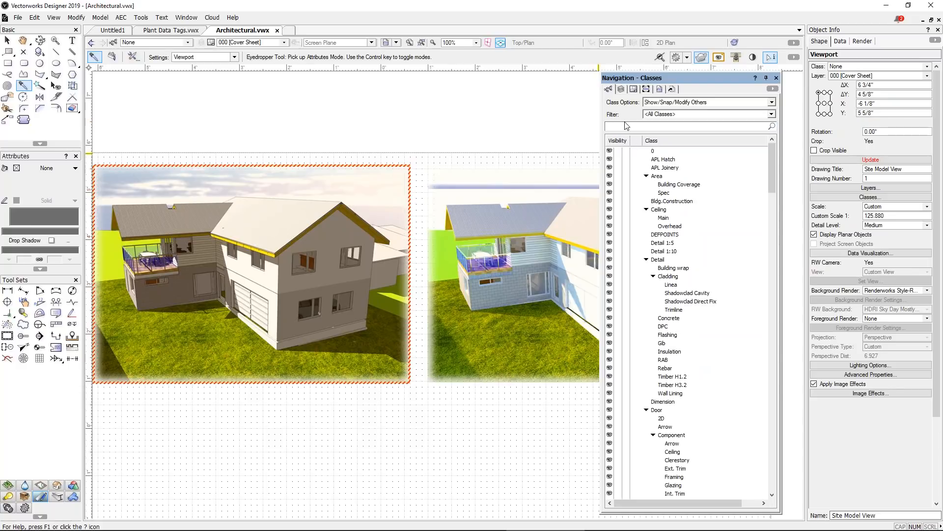
{"action": "left_click", "coordinate": [772, 115]}
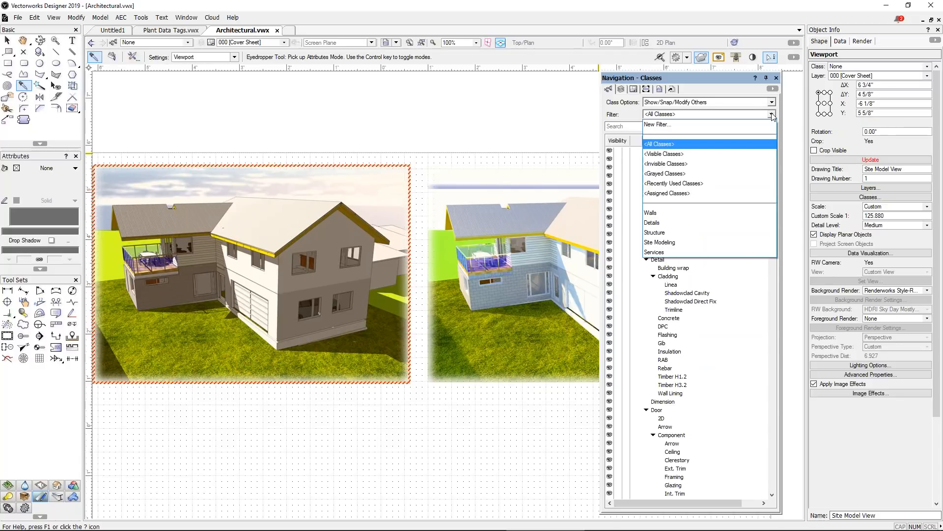
{"action": "left_click", "coordinate": [695, 154]}
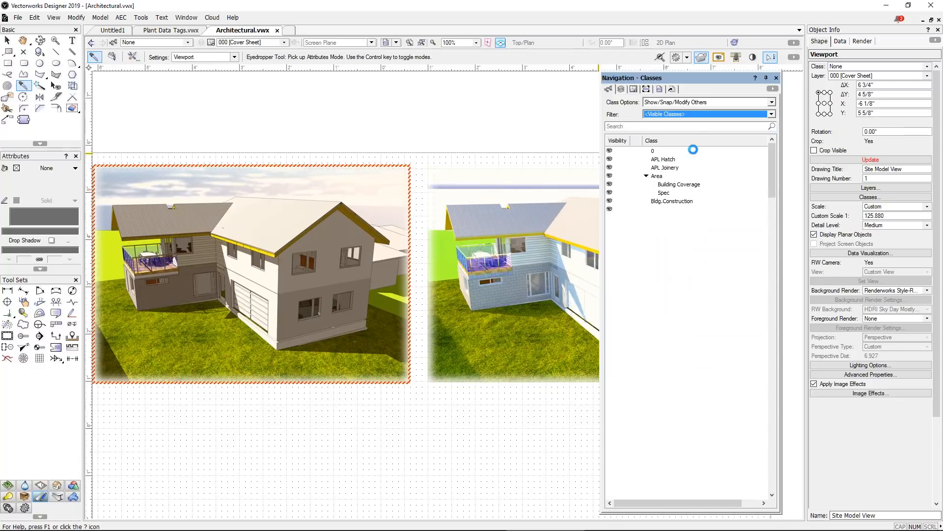
{"action": "left_click", "coordinate": [692, 115]}
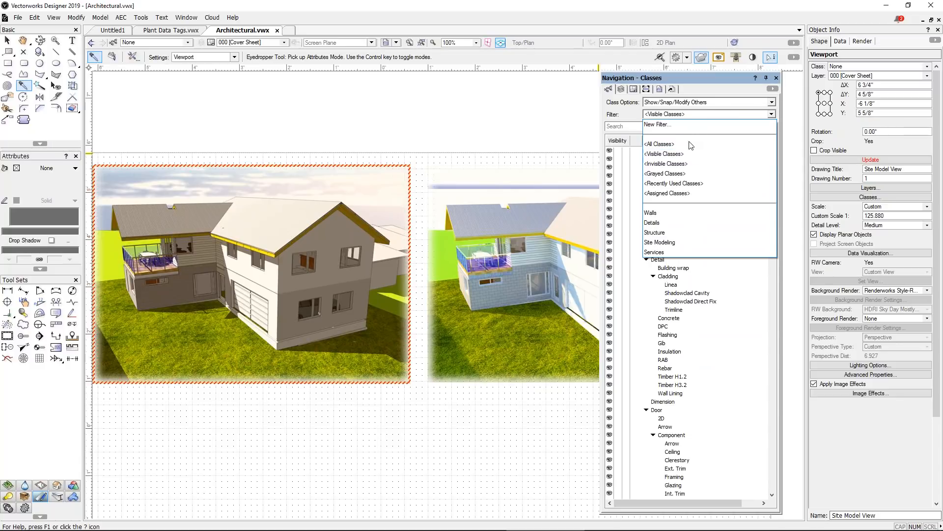
{"action": "left_click", "coordinate": [682, 174]}
Apply the saved Walls filter to the class list, then switch to the Details filter
{"action": "left_click", "coordinate": [676, 116]}
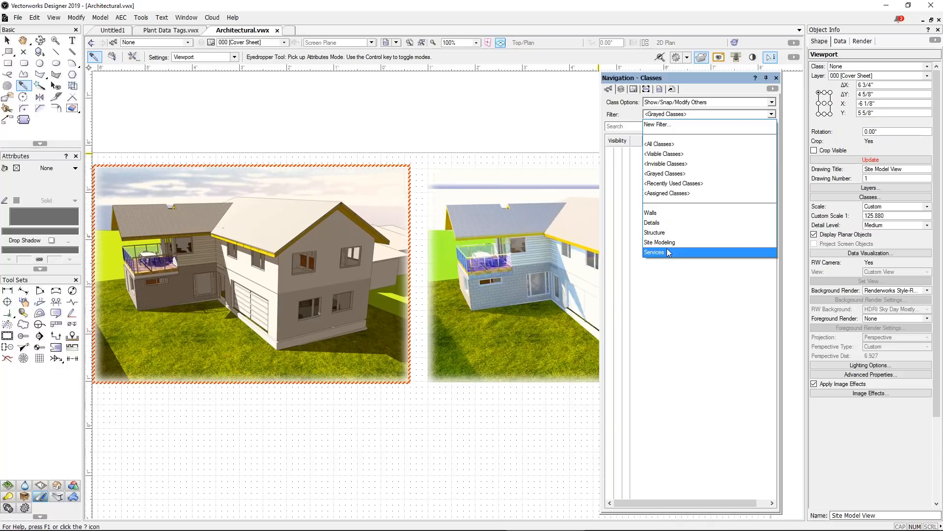
{"action": "left_click", "coordinate": [665, 214]}
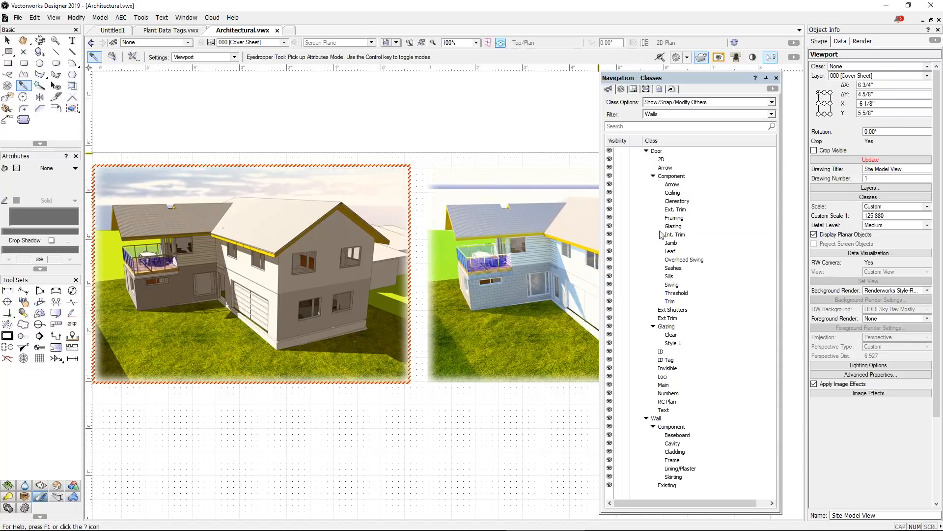
{"action": "left_click", "coordinate": [659, 116]}
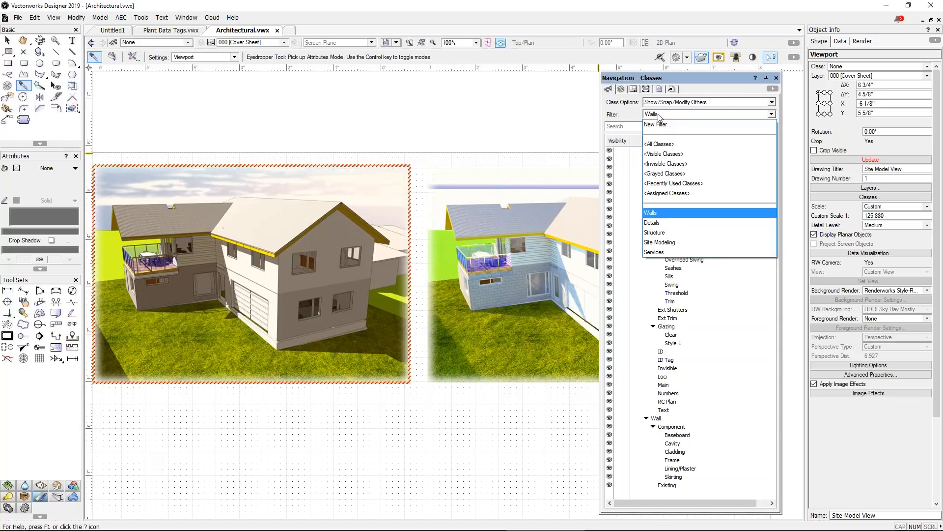
{"action": "left_click", "coordinate": [674, 230]}
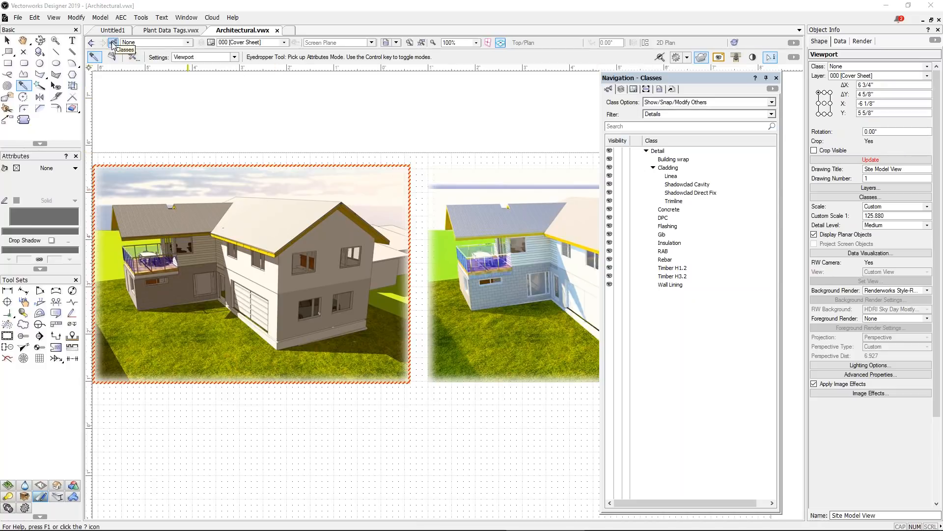
Open the Organization dialog's class list, expand the Interior classes and look at the available class filters
{"action": "left_click", "coordinate": [112, 42]}
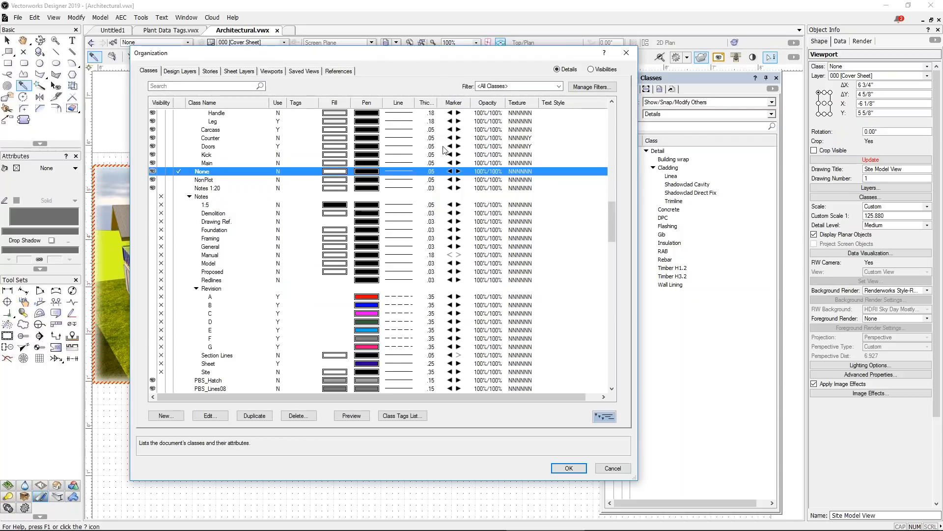
{"action": "scroll", "coordinate": [445, 150], "scroll_direction": "up", "scroll_amount": 1}
{"action": "scroll", "coordinate": [444, 150], "scroll_direction": "up", "scroll_amount": 4}
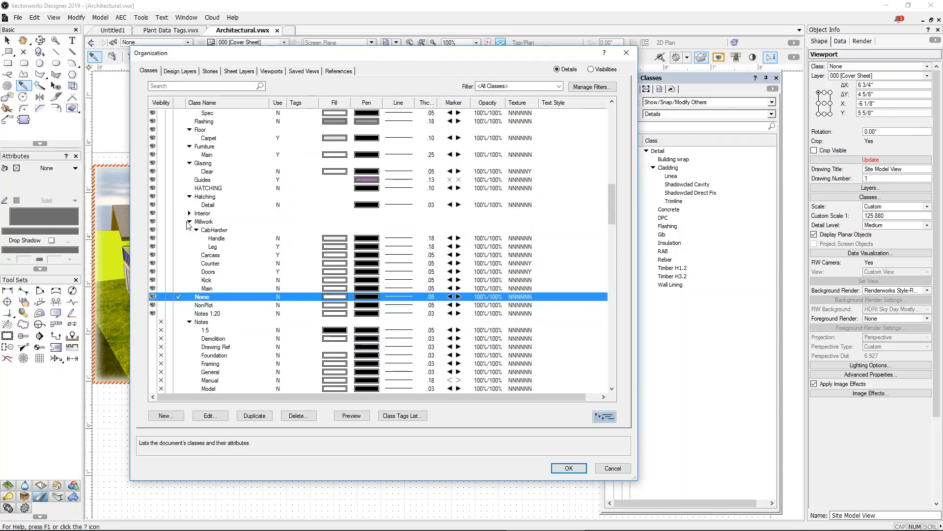
{"action": "left_click", "coordinate": [190, 213]}
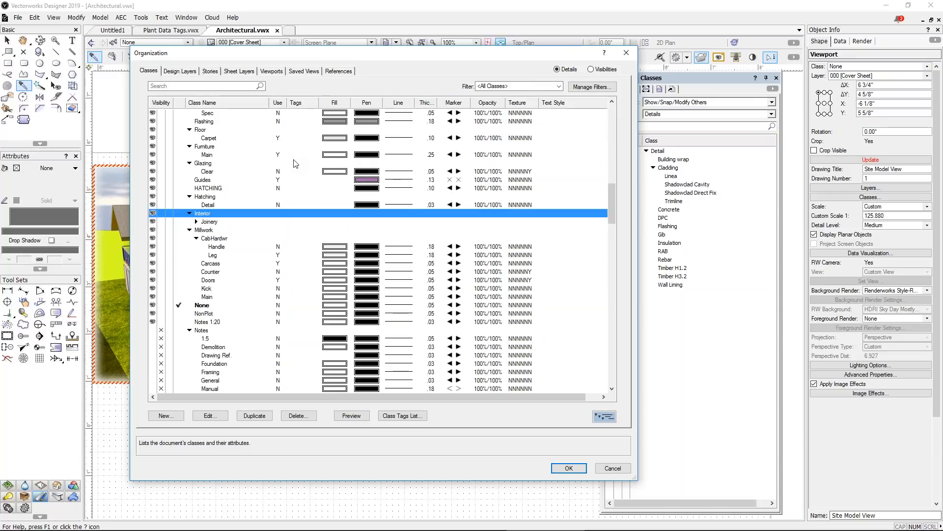
{"action": "scroll", "coordinate": [296, 164], "scroll_direction": "up", "scroll_amount": 2}
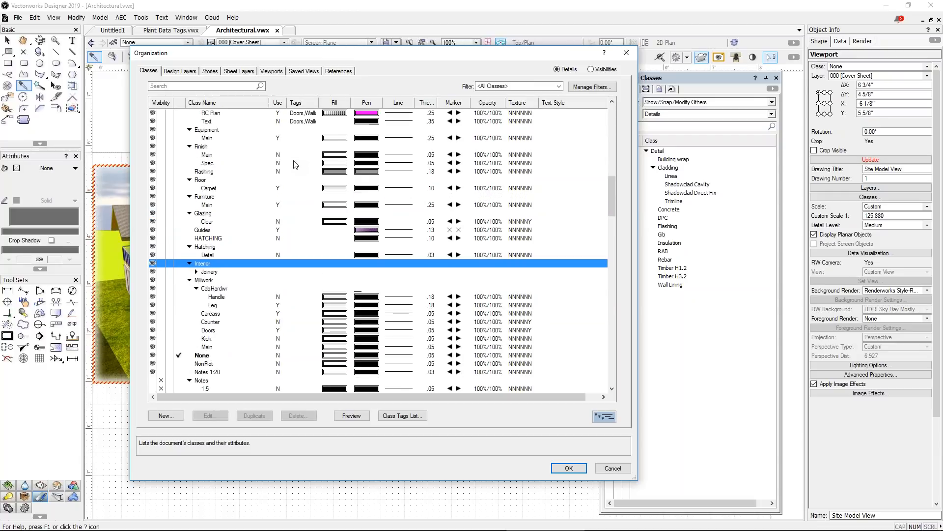
{"action": "left_click", "coordinate": [521, 87]}
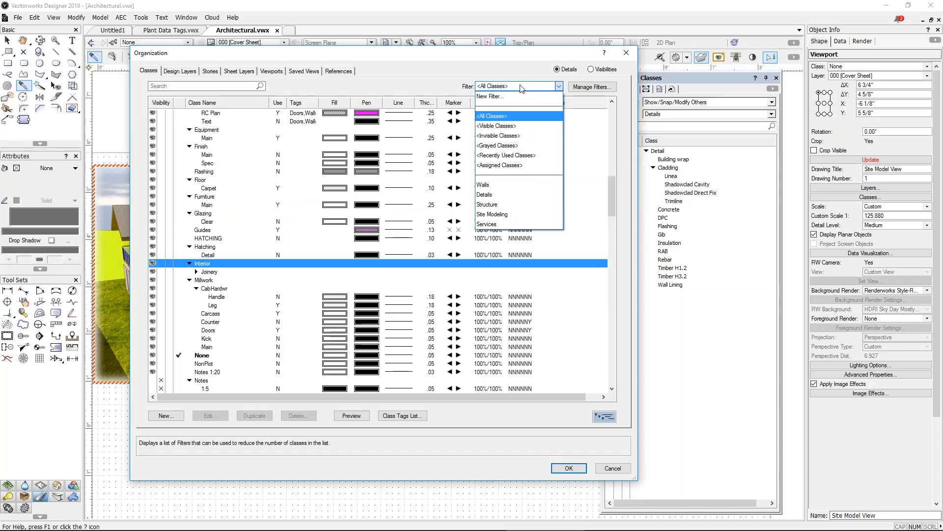
Create a new class filter in the Class Filters Manager and name it Structure
{"action": "left_click", "coordinate": [598, 90]}
{"action": "left_click", "coordinate": [598, 91]}
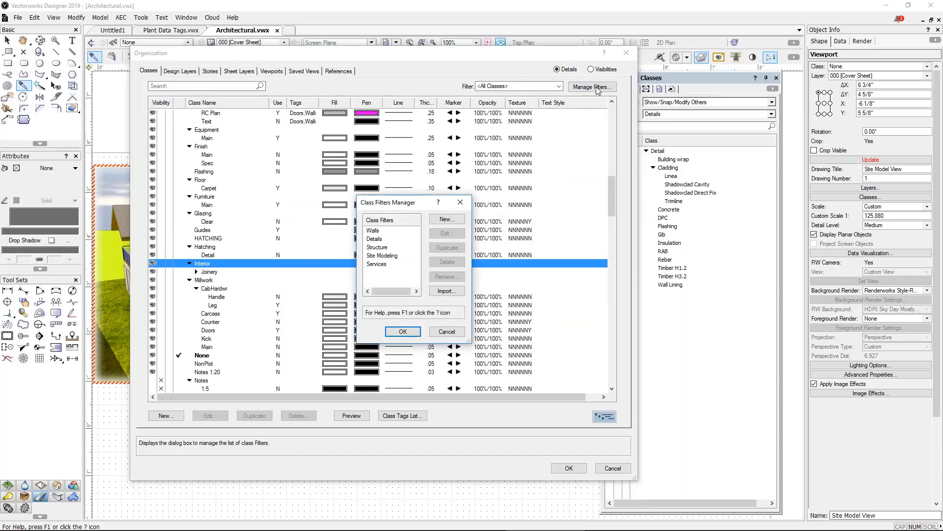
{"action": "left_click", "coordinate": [447, 220]}
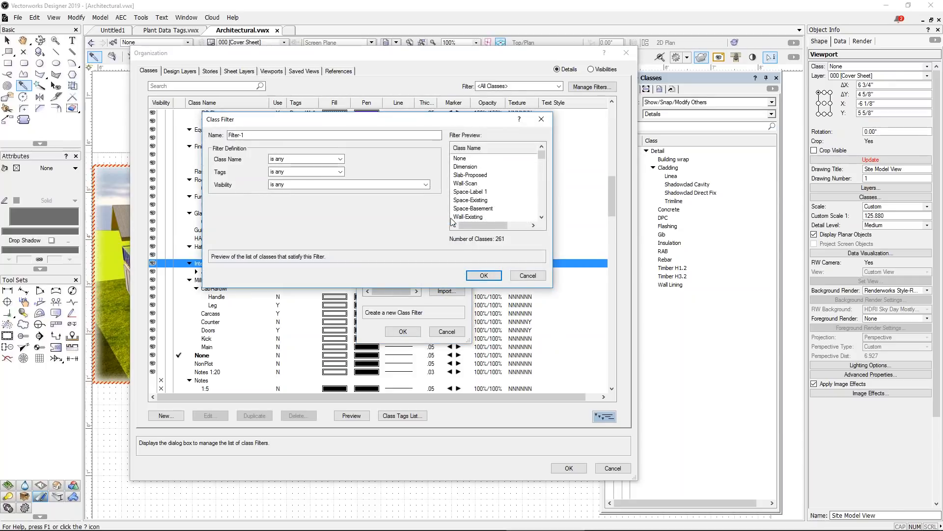
{"action": "left_click_drag", "start_coordinate": [267, 136], "coordinate": [197, 135]}
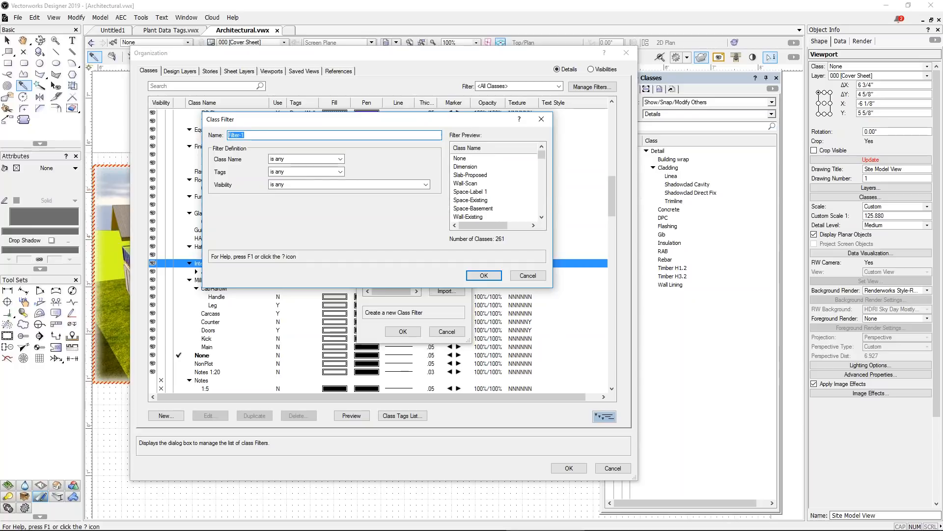
{"action": "type", "text": "Structure"}
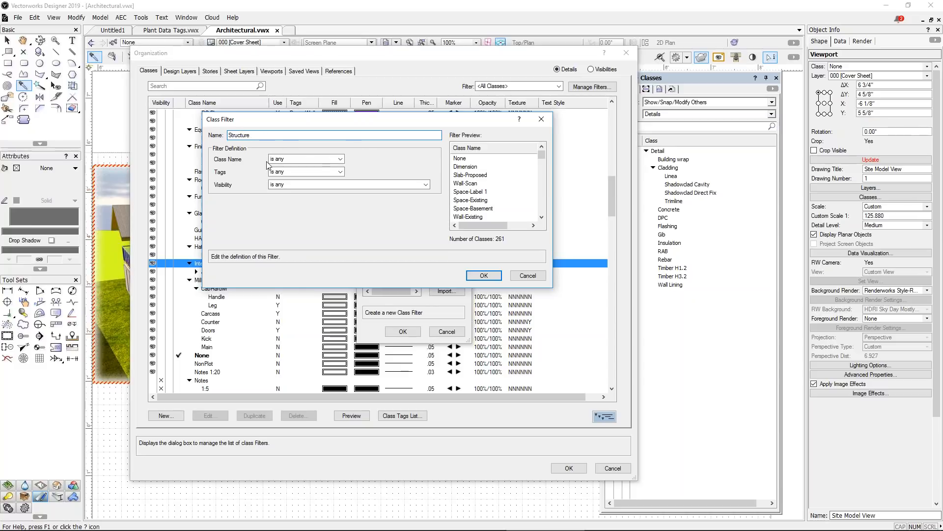
Define the filter to match class names that start with "Structural", and check the filter preview
{"action": "left_click", "coordinate": [296, 159]}
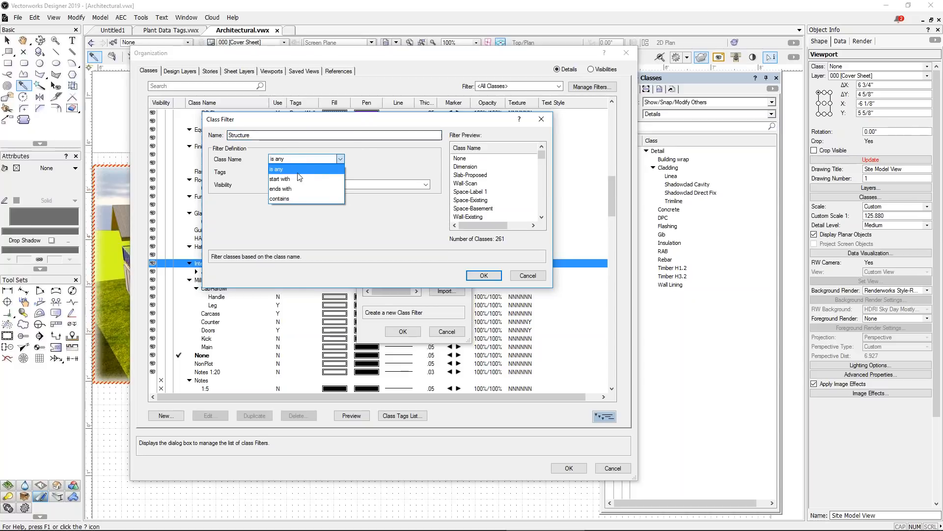
{"action": "left_click", "coordinate": [297, 178]}
{"action": "left_click", "coordinate": [358, 160]}
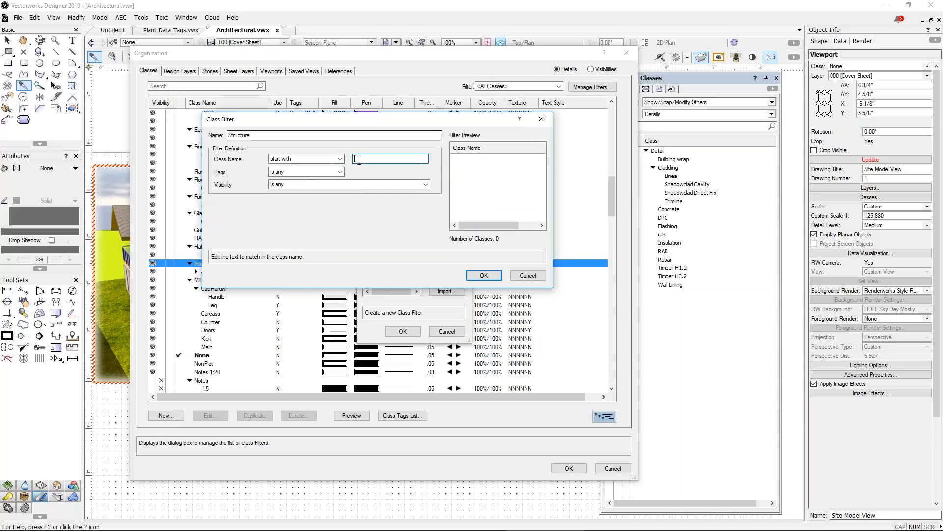
{"action": "type", "text": "Structural"}
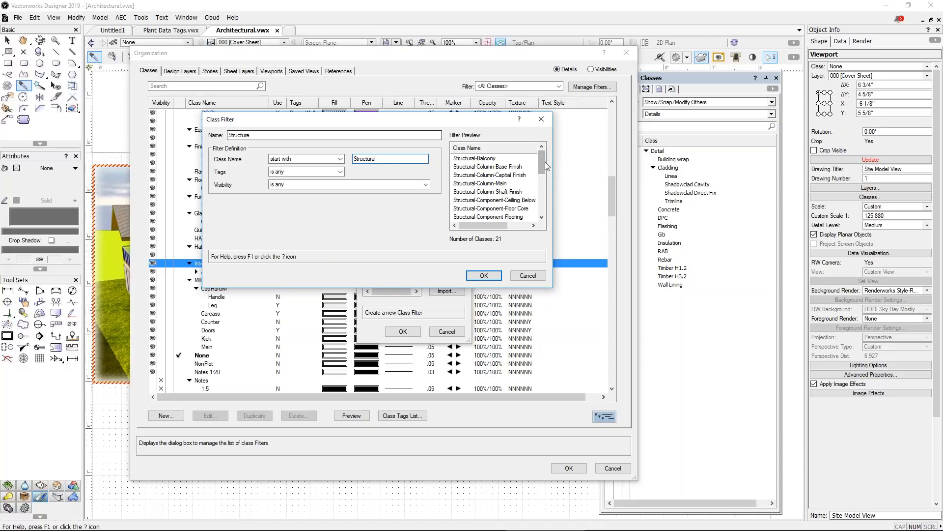
{"action": "mouse_move", "coordinate": [544, 161]}
{"action": "left_mouse_down"}
{"action": "mouse_move", "coordinate": [540, 223]}
{"action": "mouse_move", "coordinate": [544, 157]}
{"action": "left_mouse_up"}
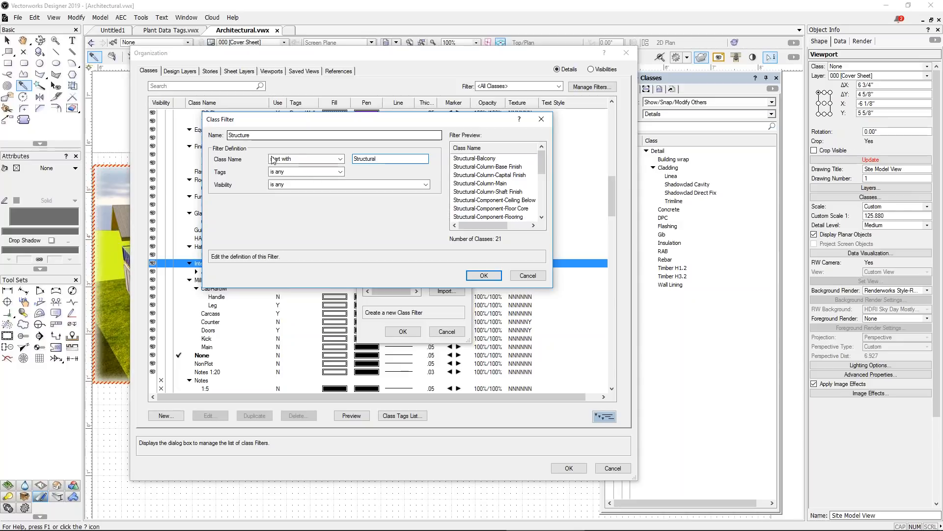
{"action": "double_click", "coordinate": [391, 159]}
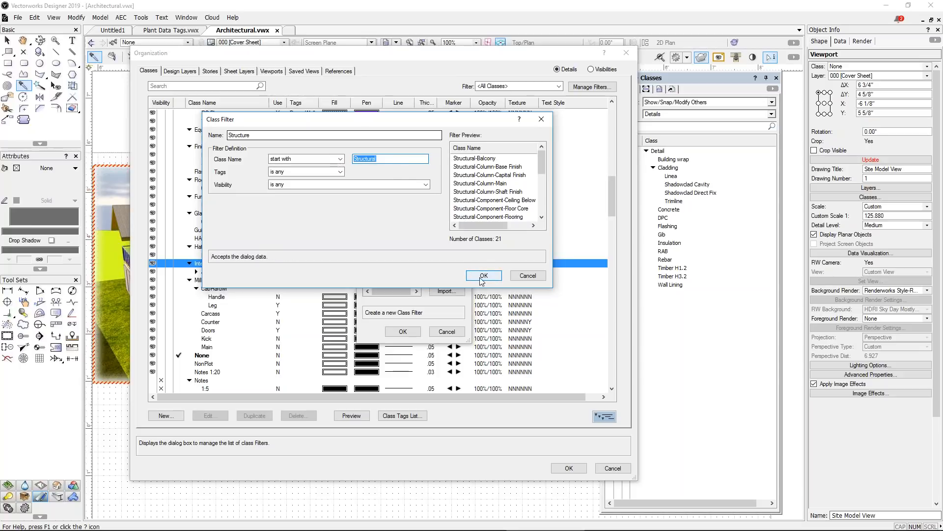
Rename the new filter as Structural and accept it, closing the Class Filters Manager
{"action": "left_click", "coordinate": [252, 135]}
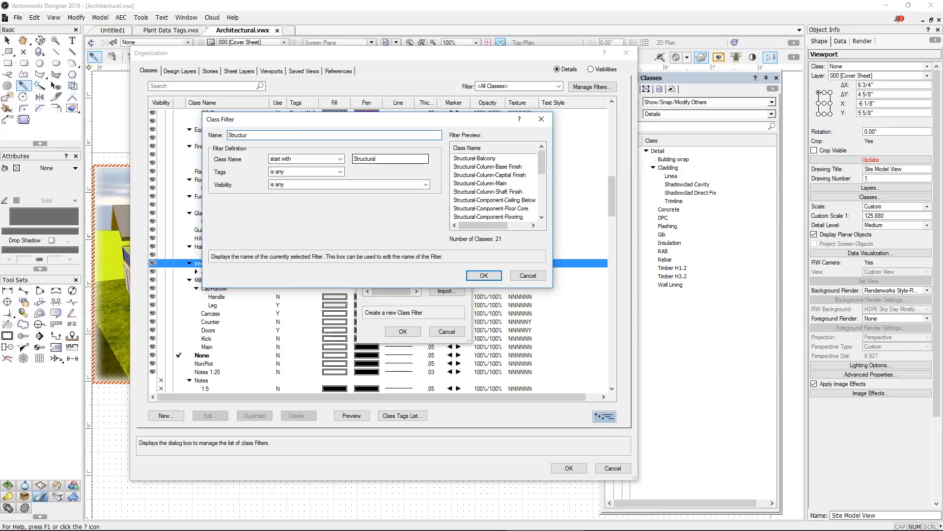
{"action": "left_click", "coordinate": [485, 276]}
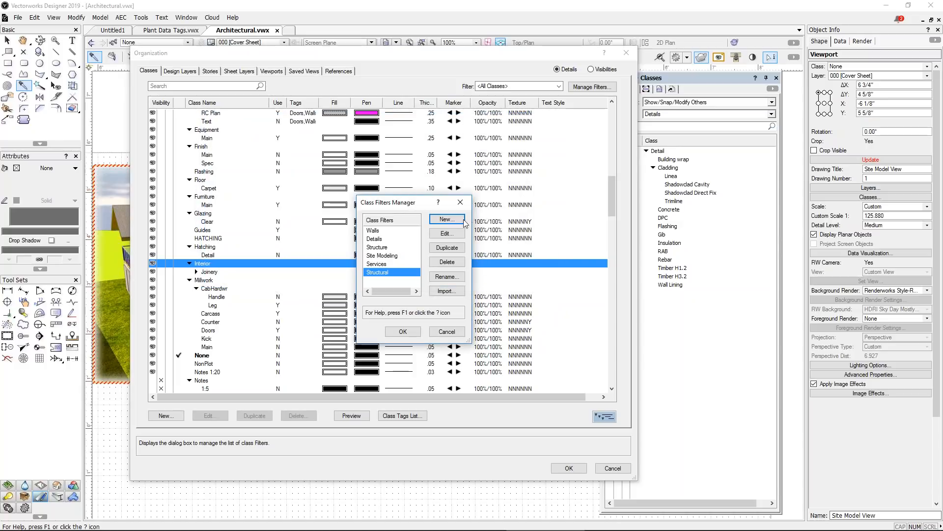
{"action": "left_click", "coordinate": [403, 331]}
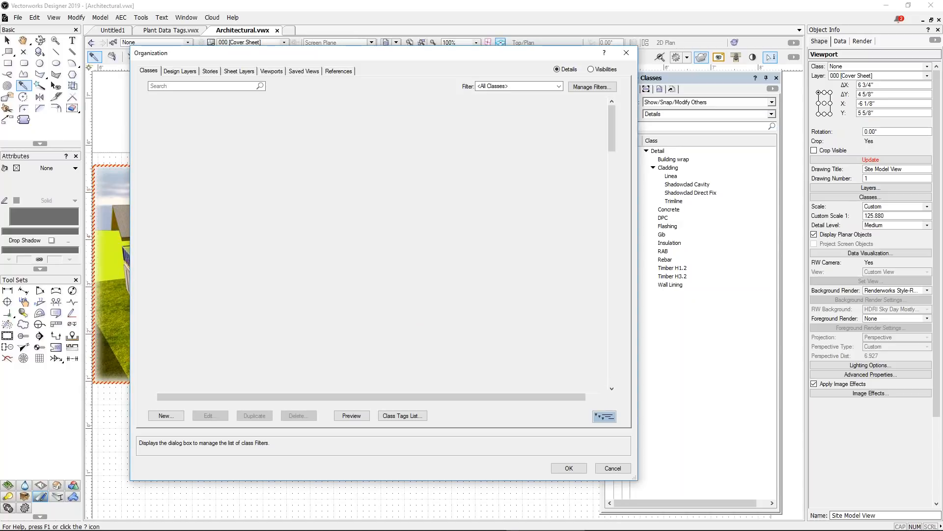
Look through the tags assigned to the classes, and search the Organization class list for "str."
{"action": "scroll", "coordinate": [306, 251], "scroll_direction": "down", "scroll_amount": 3}
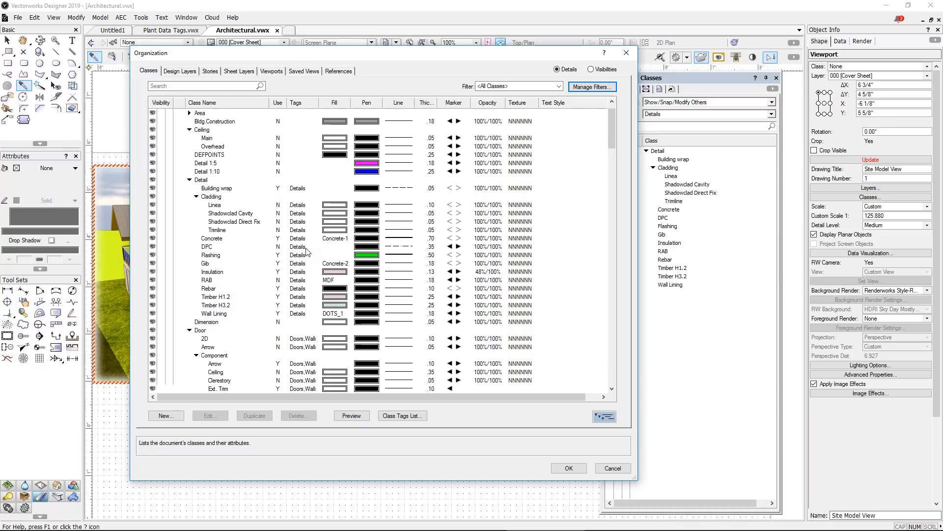
{"action": "scroll", "coordinate": [306, 251], "scroll_direction": "up", "scroll_amount": 3}
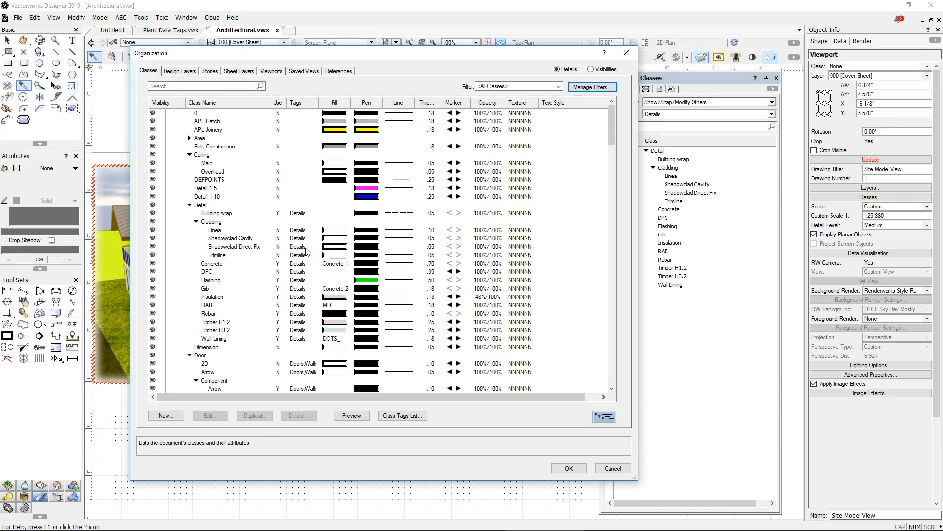
{"action": "scroll", "coordinate": [307, 252], "scroll_direction": "down", "scroll_amount": 4}
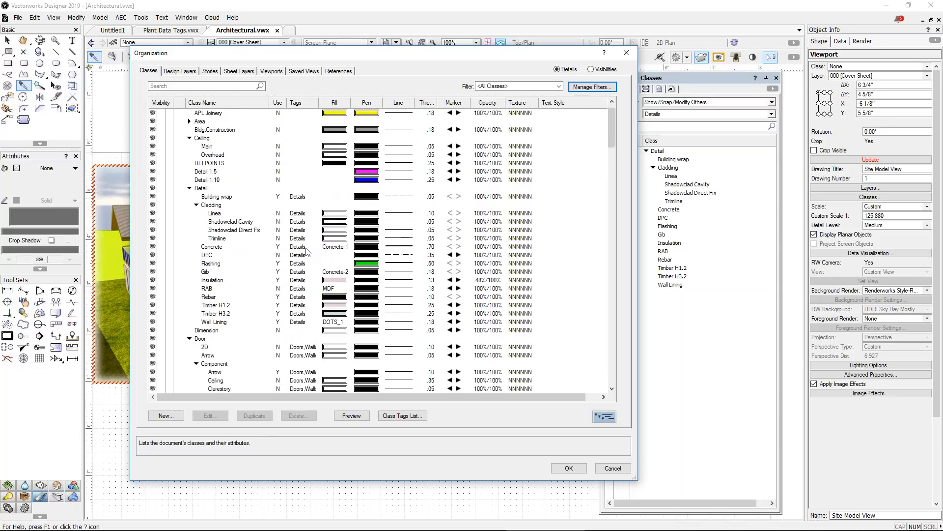
{"action": "scroll", "coordinate": [306, 251], "scroll_direction": "down", "scroll_amount": 3}
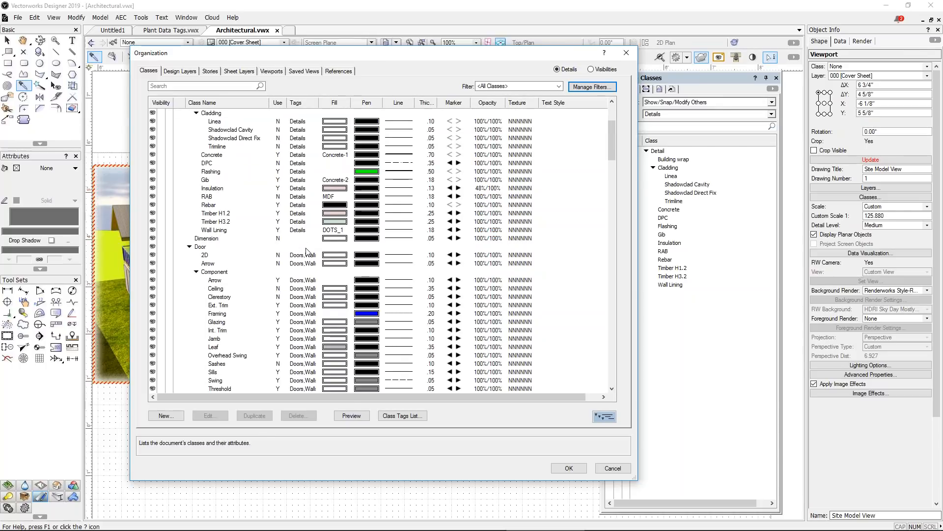
{"action": "scroll", "coordinate": [306, 251], "scroll_direction": "up", "scroll_amount": 6}
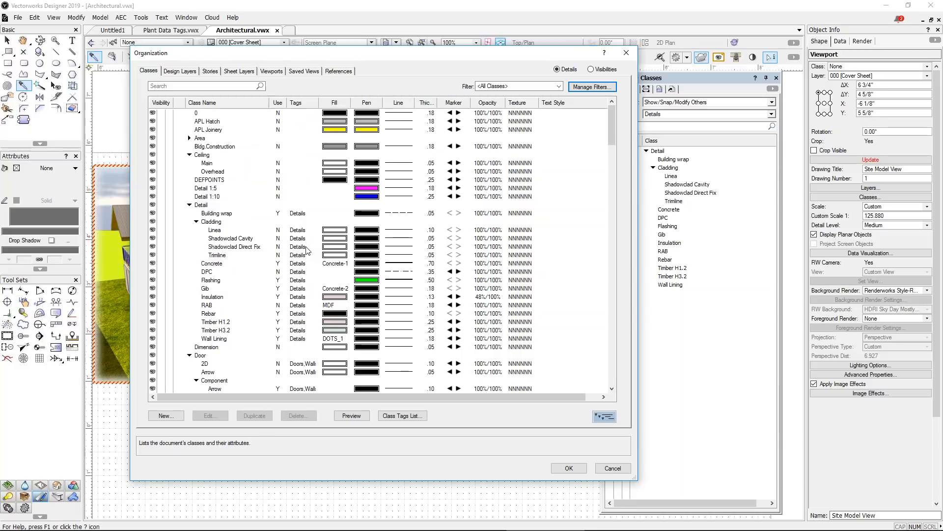
{"action": "left_click_drag", "start_coordinate": [611, 123], "coordinate": [608, 191]}
{"action": "left_click", "coordinate": [177, 88]}
{"action": "type", "text": "str"}
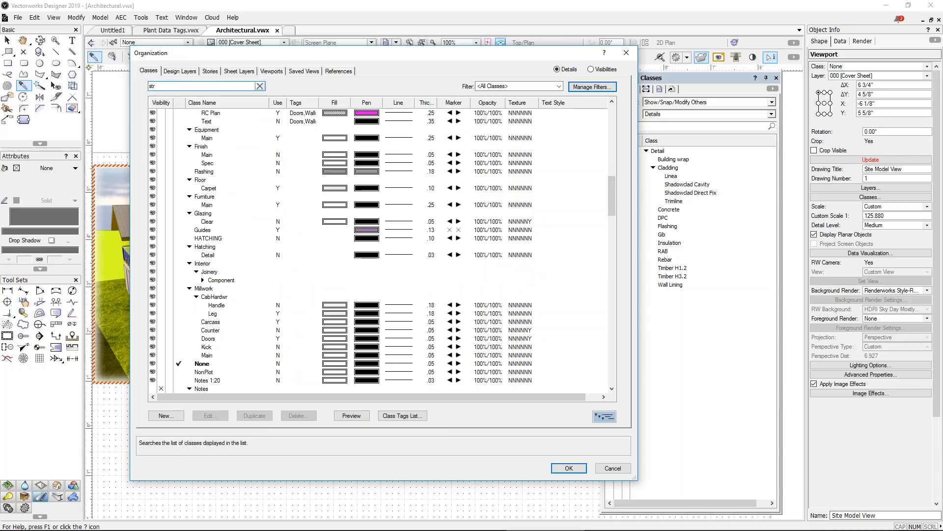
{"action": "type", "text": "."}
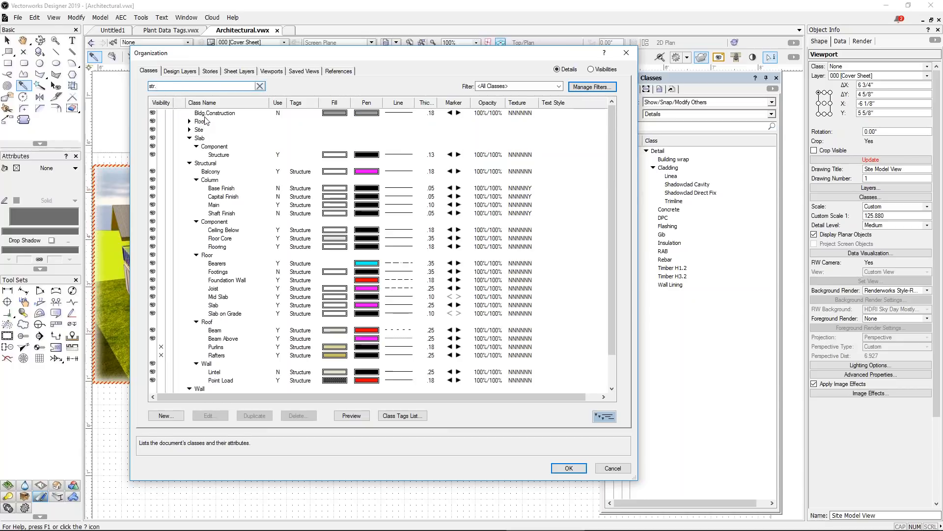
Try to assign a typed tag, Structure, to the Structural parent heading in the class list
{"action": "left_click", "coordinate": [213, 167]}
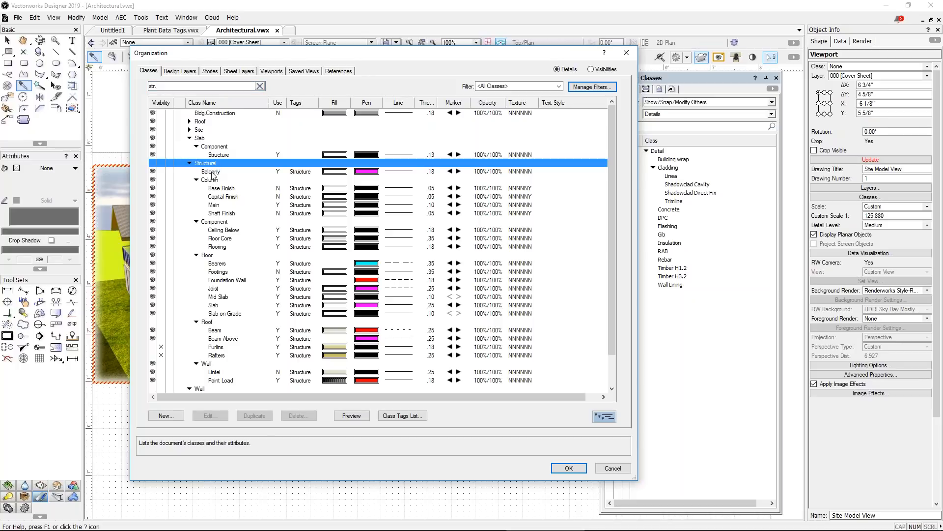
{"action": "right_click", "coordinate": [211, 165]}
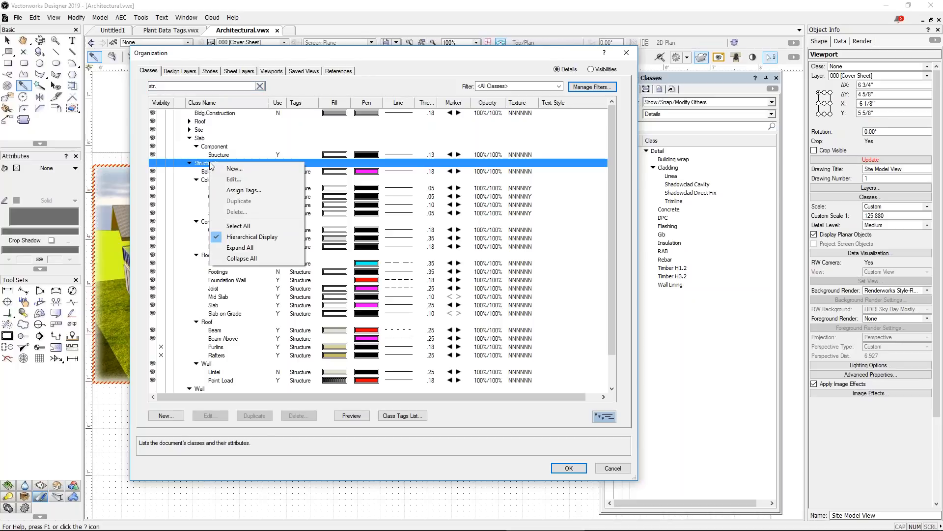
{"action": "left_click", "coordinate": [252, 192]}
{"action": "left_click", "coordinate": [385, 227]}
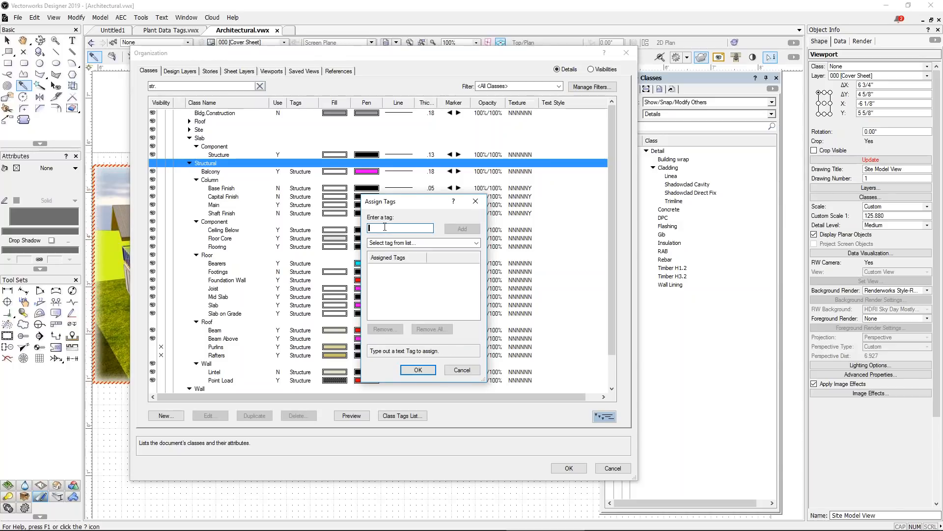
{"action": "type", "text": "Structure"}
{"action": "left_click", "coordinate": [459, 229]}
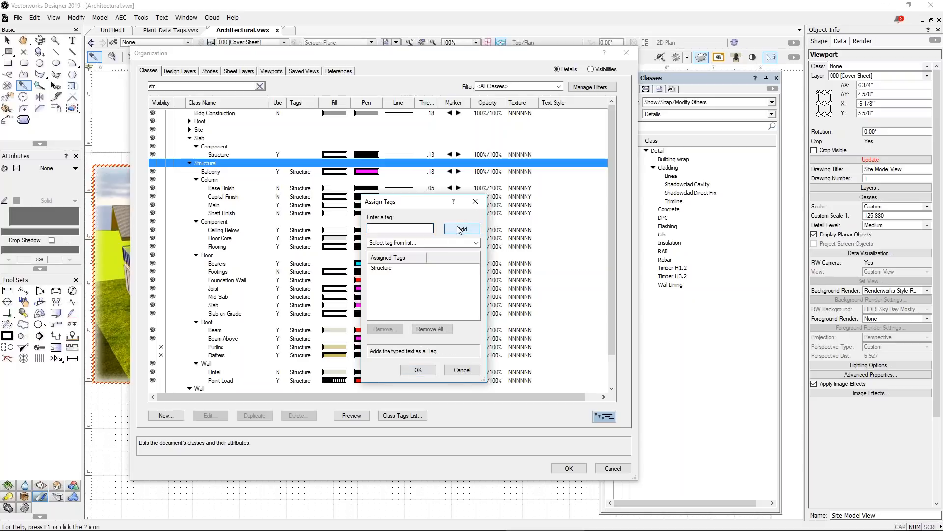
{"action": "left_click", "coordinate": [417, 370]}
Check the tags assigned to the Column heading and to the Balcony class under Structural
{"action": "right_click", "coordinate": [216, 181]}
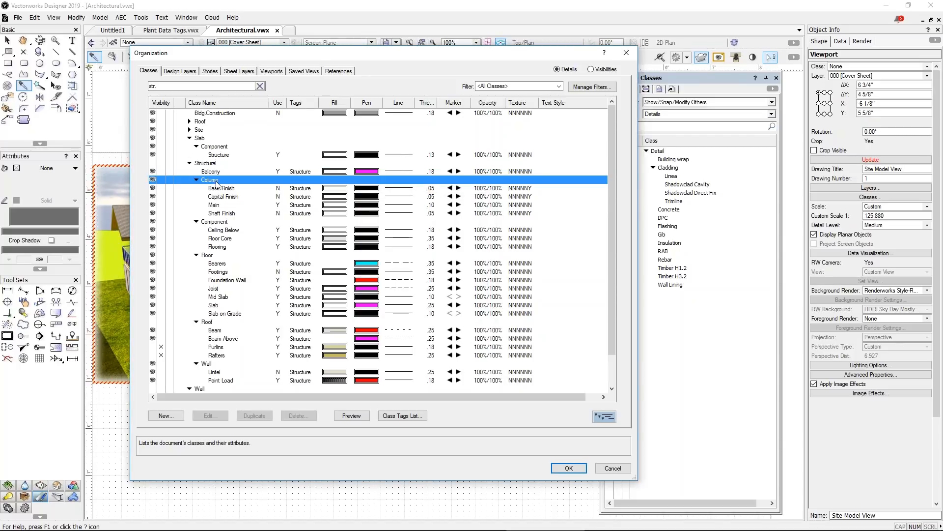
{"action": "left_click", "coordinate": [238, 210]}
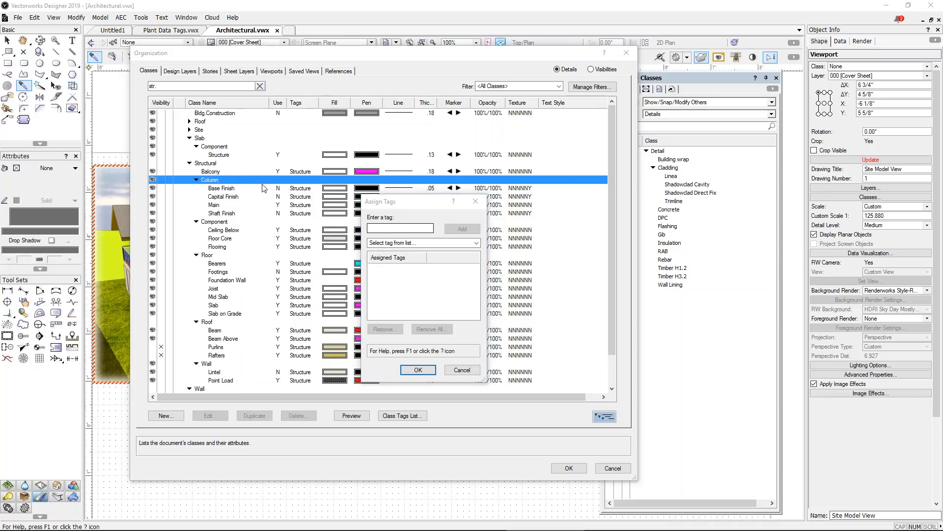
{"action": "key", "text": "Return"}
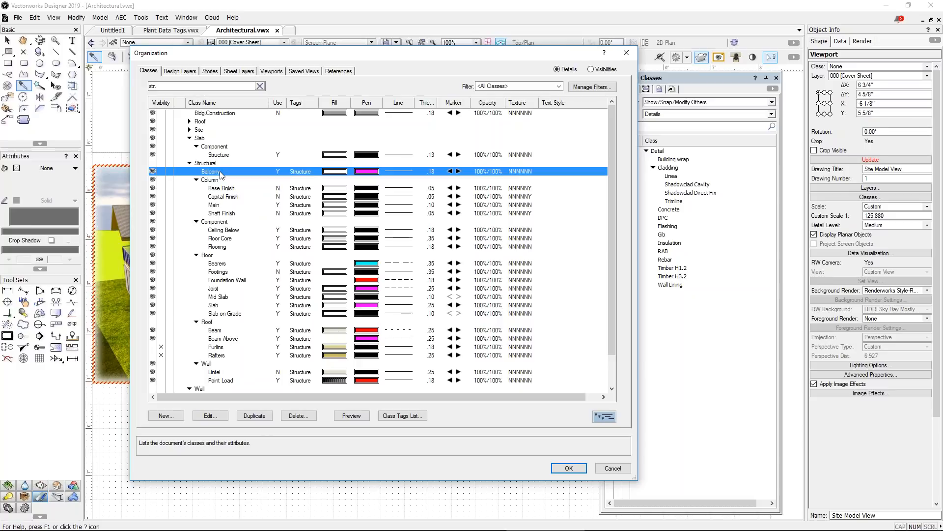
{"action": "right_click", "coordinate": [221, 172]}
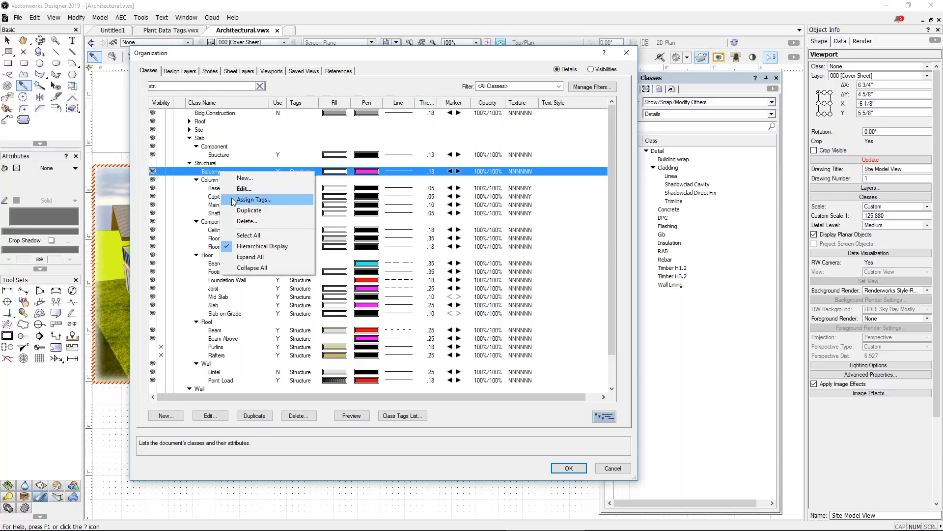
{"action": "left_click", "coordinate": [233, 200]}
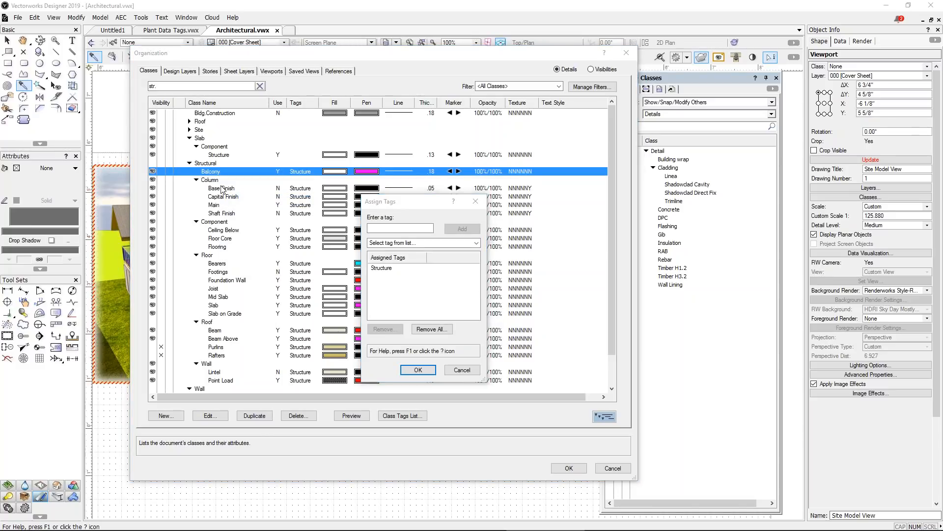
{"action": "key", "text": "Return"}
Try to assign the existing Structure tag from the tag list to the Structural parent heading
{"action": "left_click", "coordinate": [207, 163]}
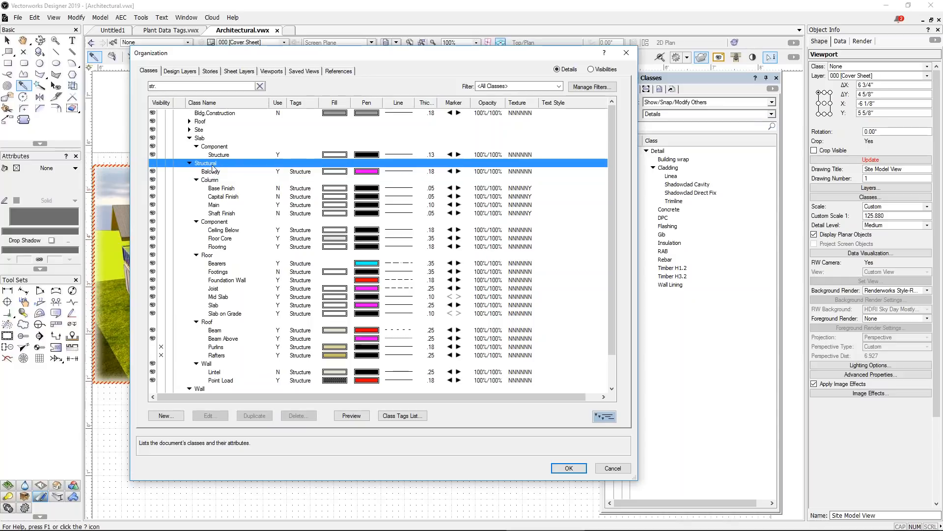
{"action": "right_click", "coordinate": [212, 164]}
{"action": "left_click", "coordinate": [229, 192]}
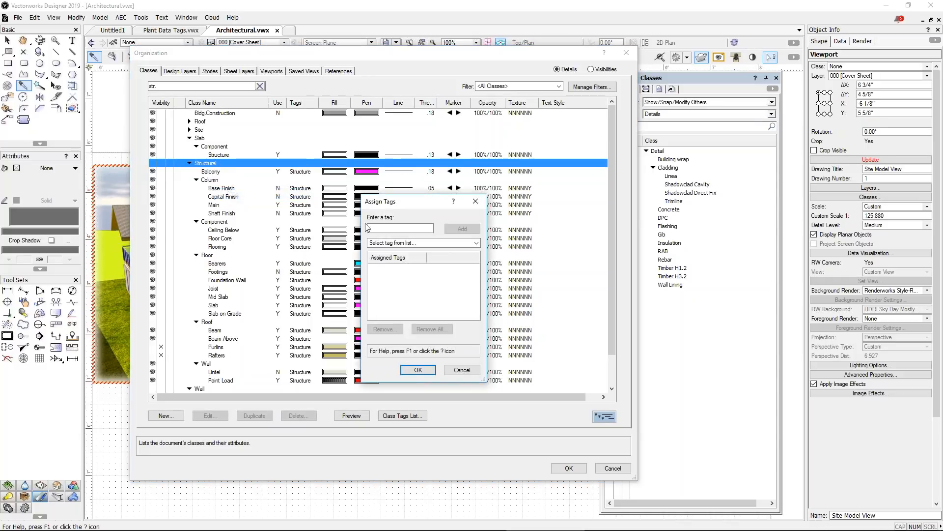
{"action": "left_click", "coordinate": [408, 242]}
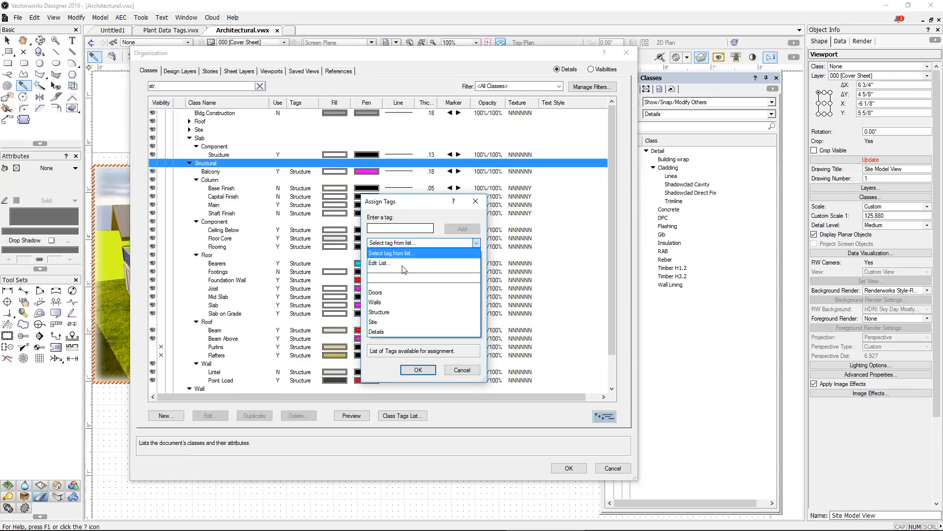
{"action": "left_click", "coordinate": [394, 311]}
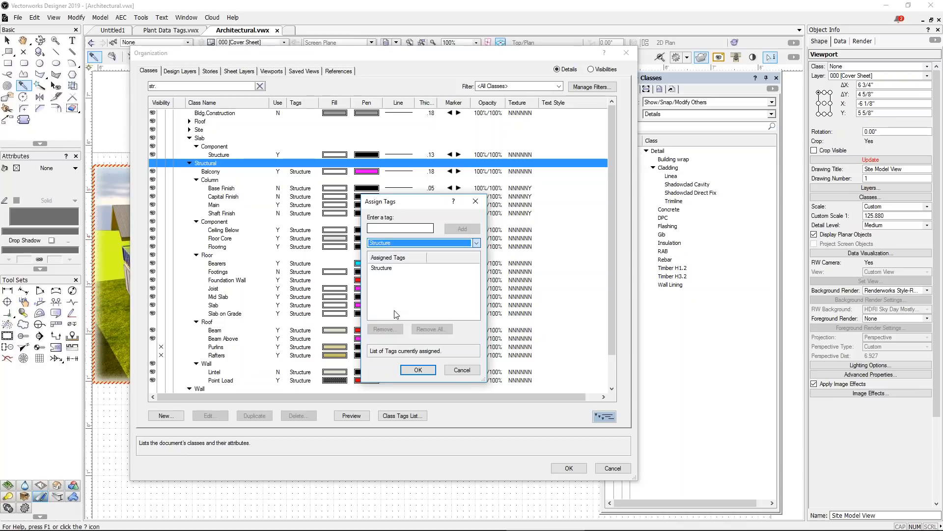
{"action": "left_click", "coordinate": [415, 370]}
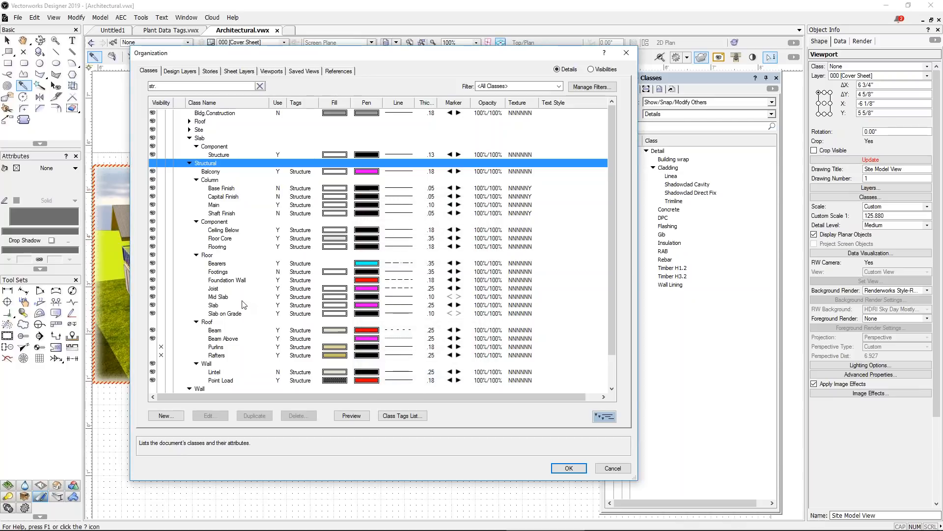
Check the tags assigned to the Bearers class under Structural Floor
{"action": "left_click", "coordinate": [212, 264]}
{"action": "right_click", "coordinate": [212, 265]}
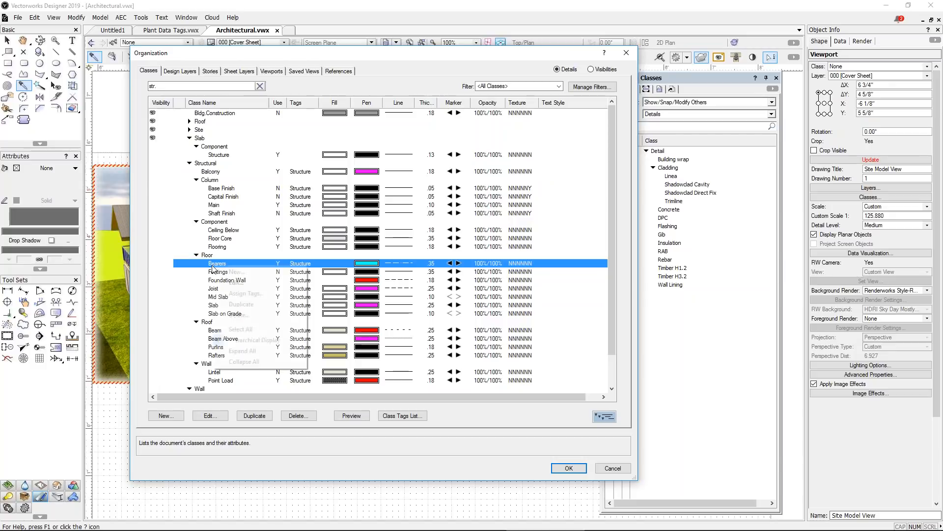
{"action": "left_click", "coordinate": [228, 293]}
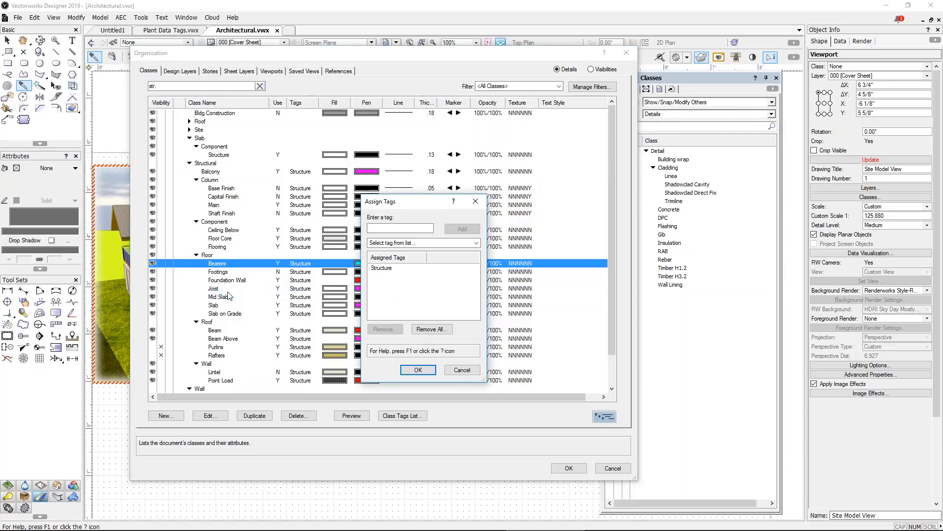
{"action": "key", "text": "Escape"}
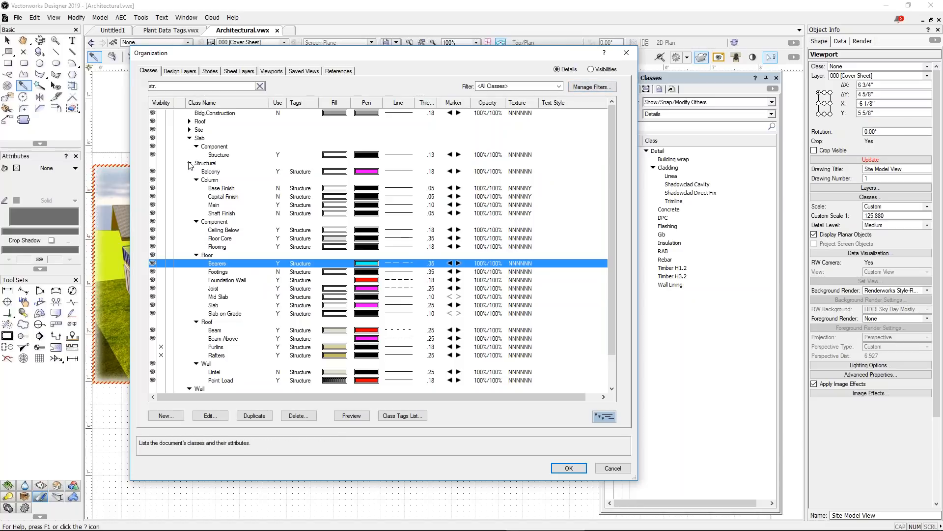
Search the class list for "wall" and collapse the Structural group
{"action": "left_click_drag", "start_coordinate": [178, 85], "coordinate": [111, 84]}
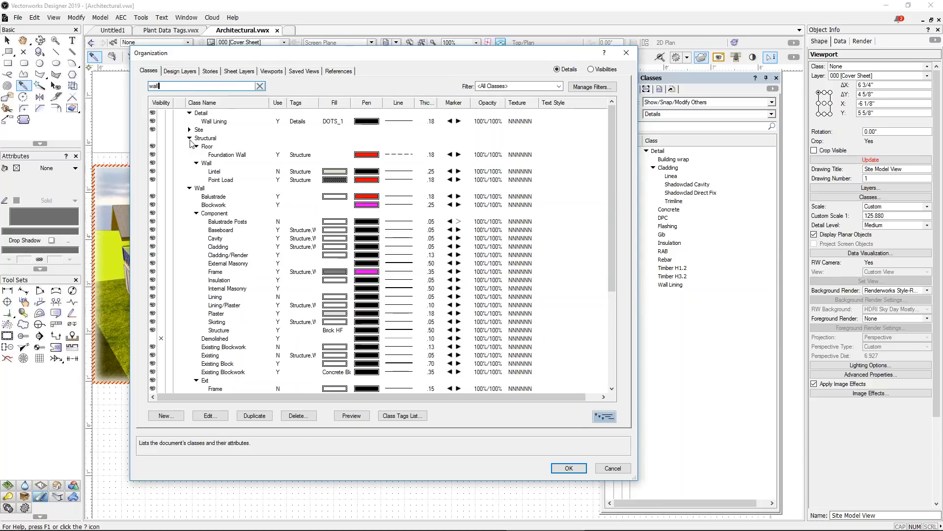
{"action": "left_click", "coordinate": [189, 138]}
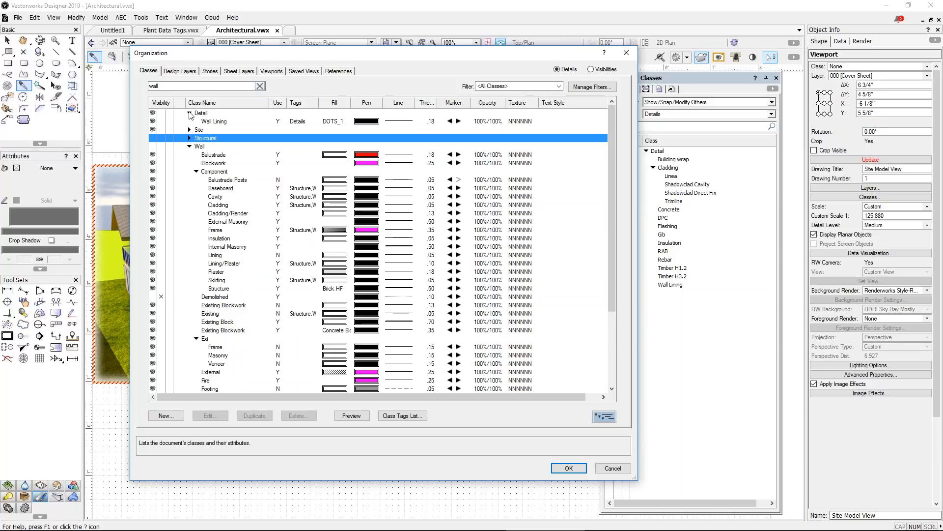
Try to assign the existing Structure tag to the Wall parent heading
{"action": "left_click", "coordinate": [199, 147]}
{"action": "right_click", "coordinate": [198, 149]}
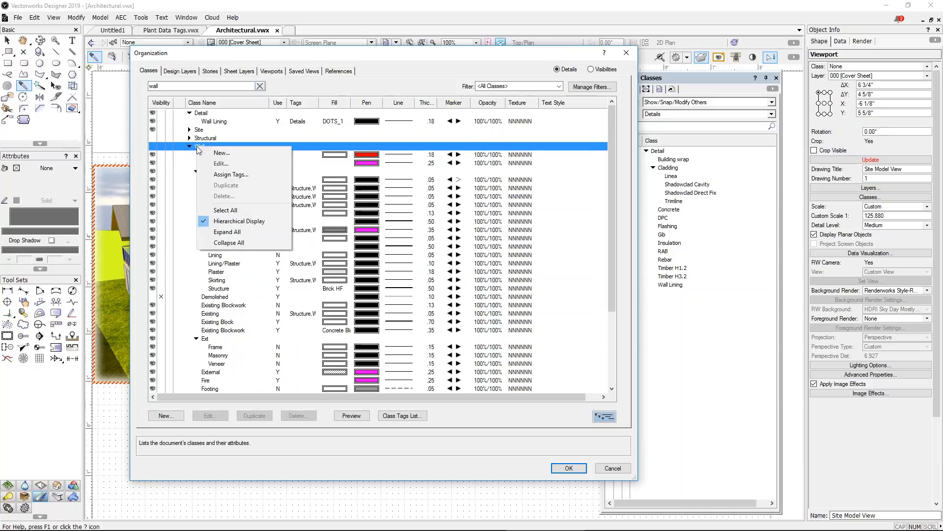
{"action": "left_click", "coordinate": [211, 172]}
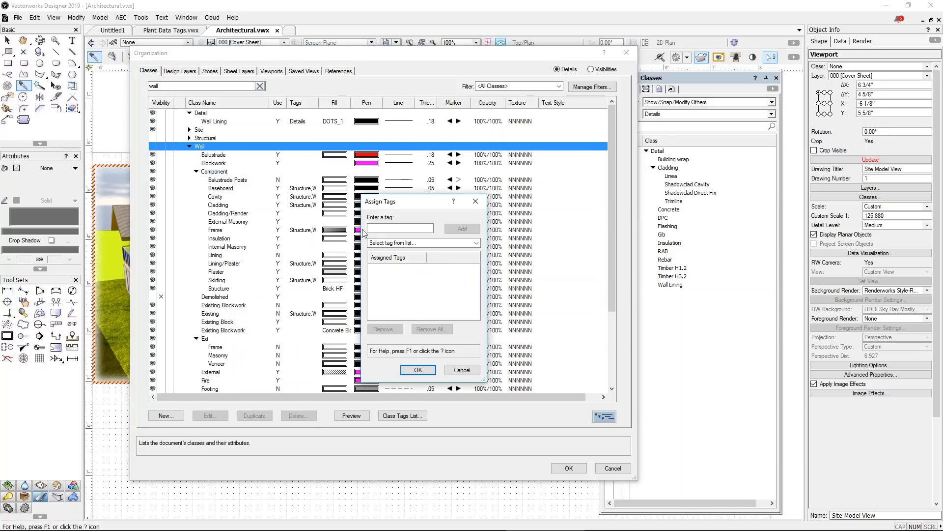
{"action": "left_click", "coordinate": [393, 243]}
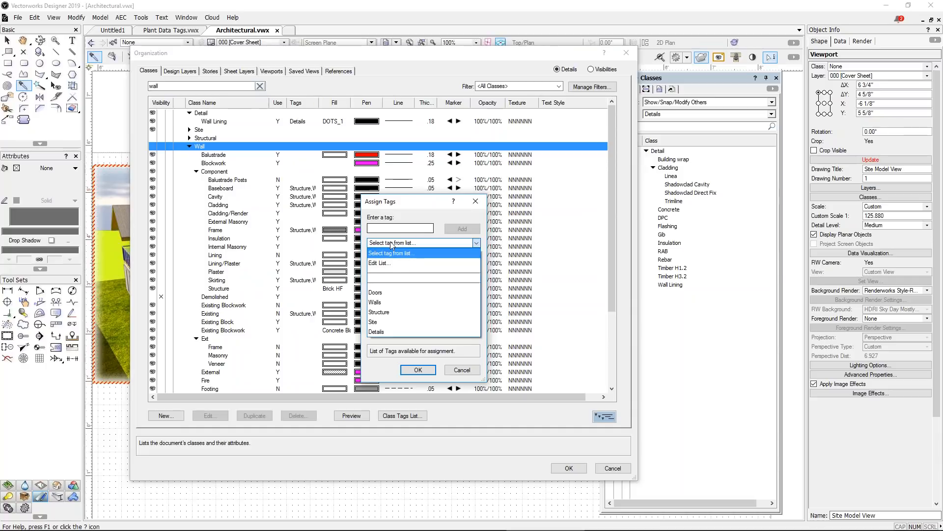
{"action": "left_click", "coordinate": [386, 312]}
{"action": "left_click", "coordinate": [426, 372]}
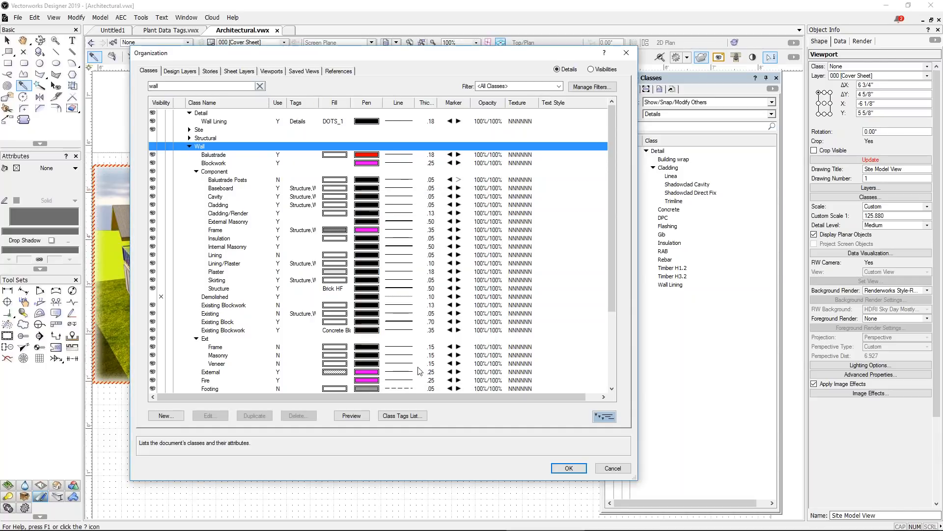
{"action": "left_click", "coordinate": [189, 146]}
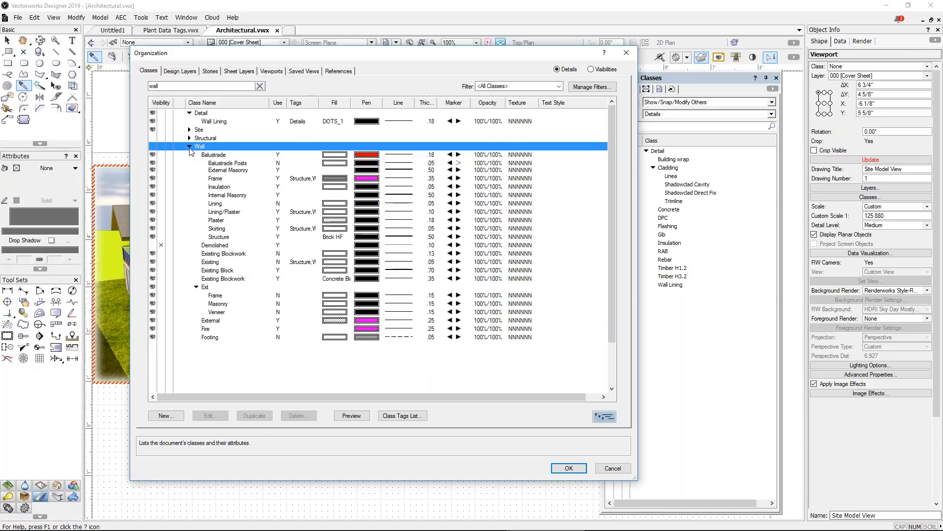
{"action": "left_click", "coordinate": [190, 147]}
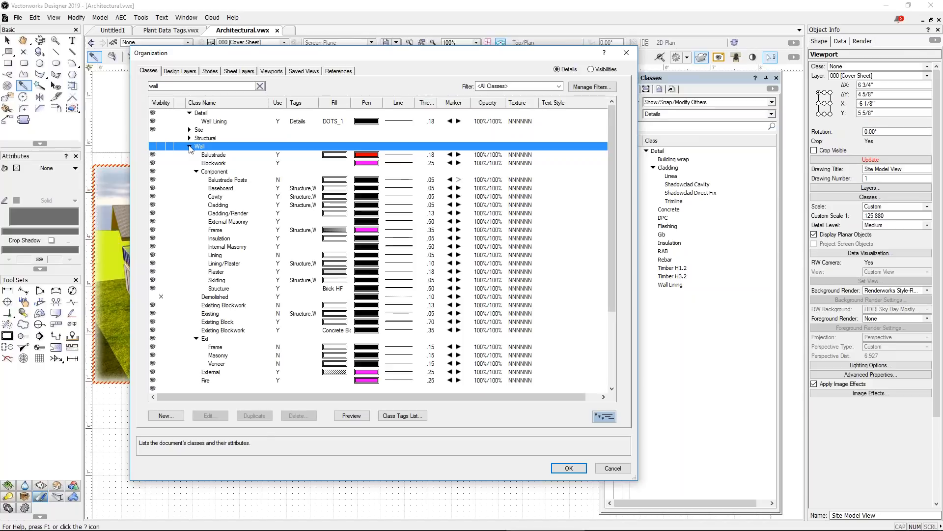
Select all wall classes from Balustrade through Proposed Blockwork and assign them the existing Structure tag
{"action": "left_click", "coordinate": [212, 156]}
{"action": "right_click", "coordinate": [212, 156]}
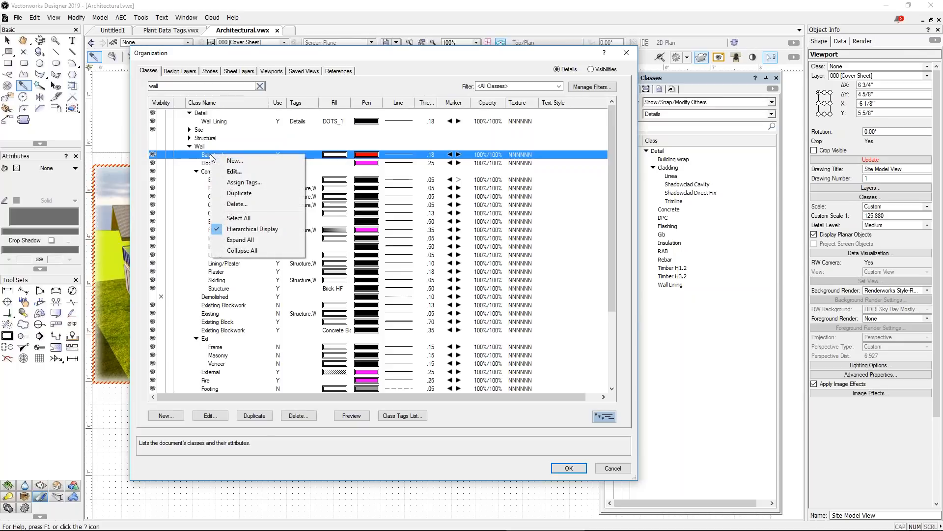
{"action": "left_click", "coordinate": [220, 182]}
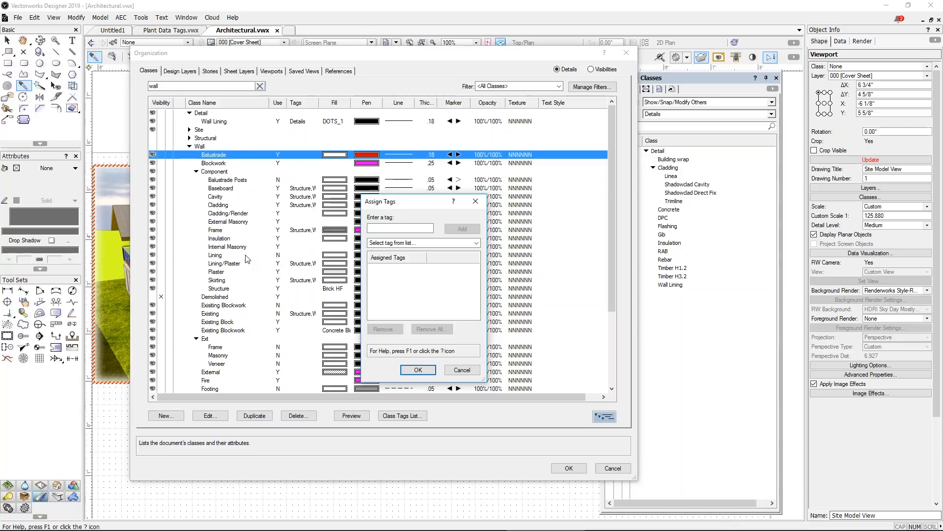
{"action": "left_click", "coordinate": [460, 370]}
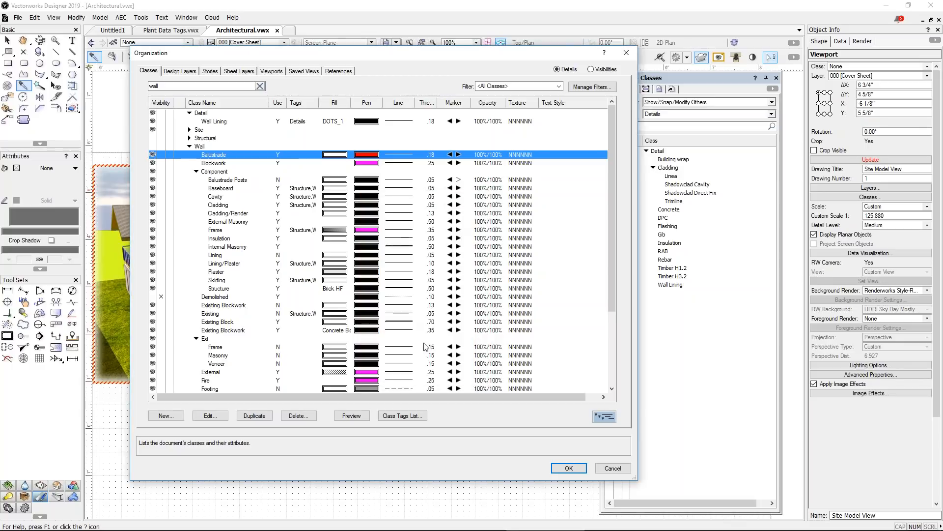
{"action": "scroll", "coordinate": [275, 342], "scroll_direction": "down", "scroll_amount": 3}
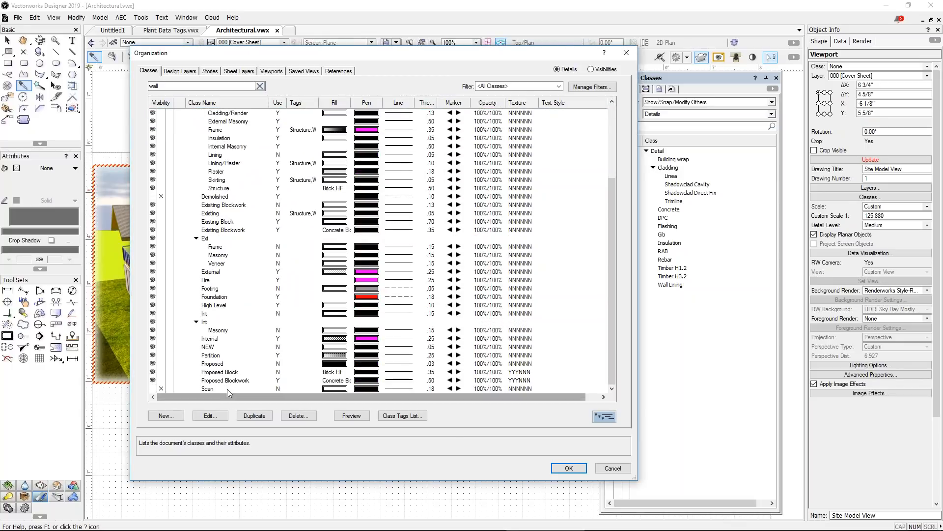
{"action": "left_click", "coordinate": [217, 380], "text": "shift"}
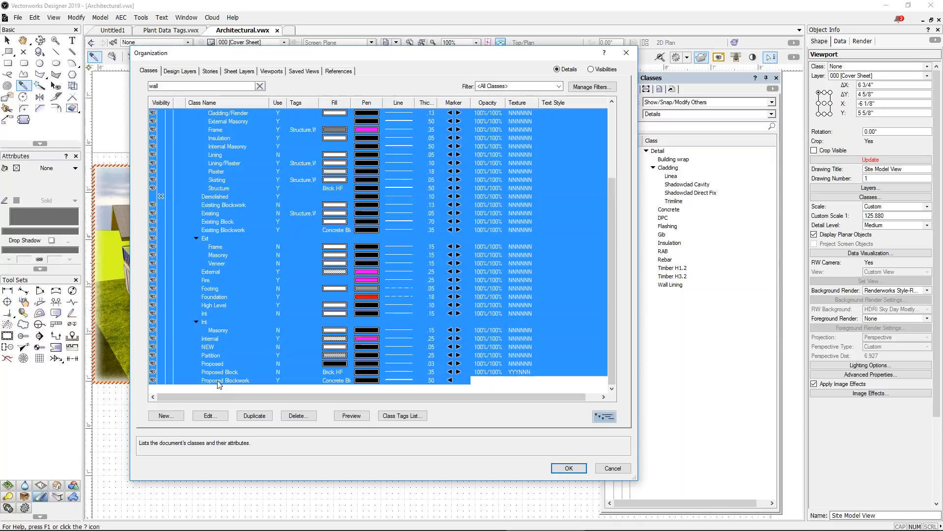
{"action": "right_click", "coordinate": [217, 380]}
{"action": "left_click", "coordinate": [251, 409]}
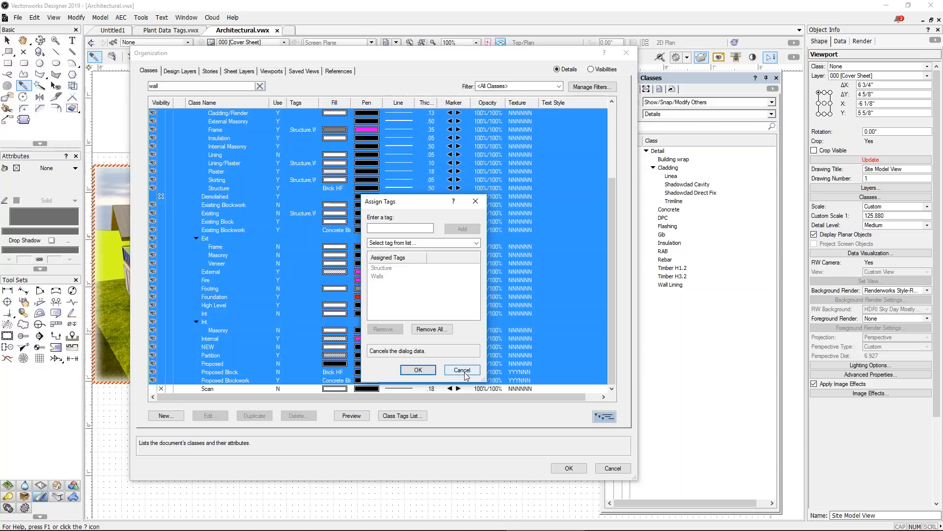
{"action": "left_click", "coordinate": [402, 242]}
{"action": "left_click", "coordinate": [399, 310]}
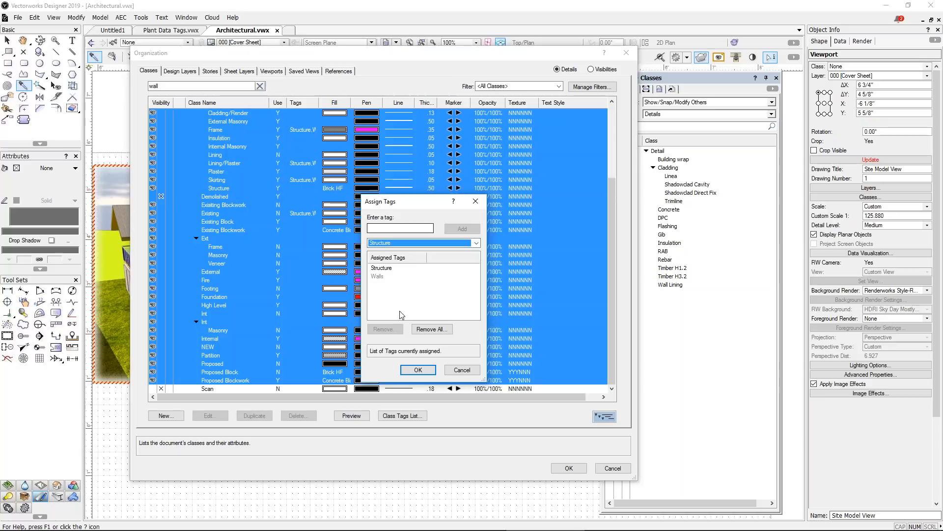
{"action": "left_click", "coordinate": [417, 371]}
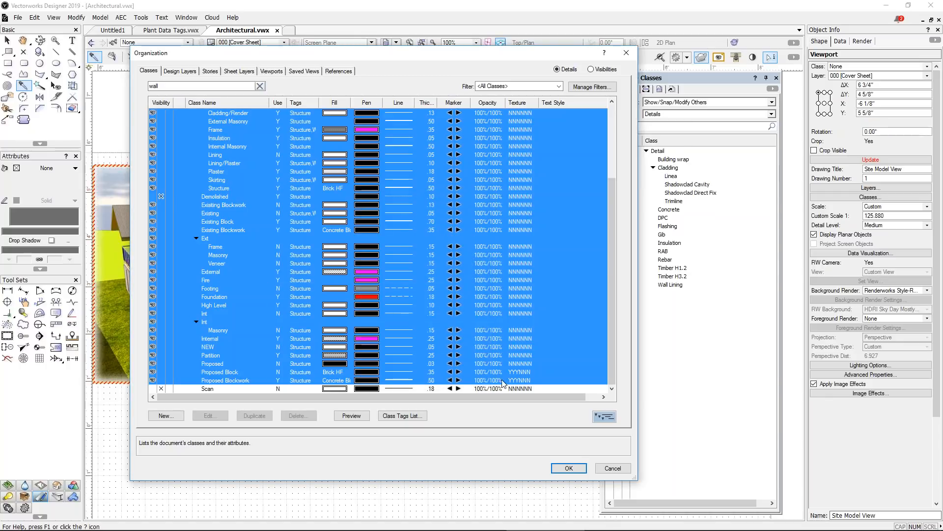
Define a new class filter named Structure that includes classes tagged Structure, and try to save it
{"action": "left_click", "coordinate": [586, 88]}
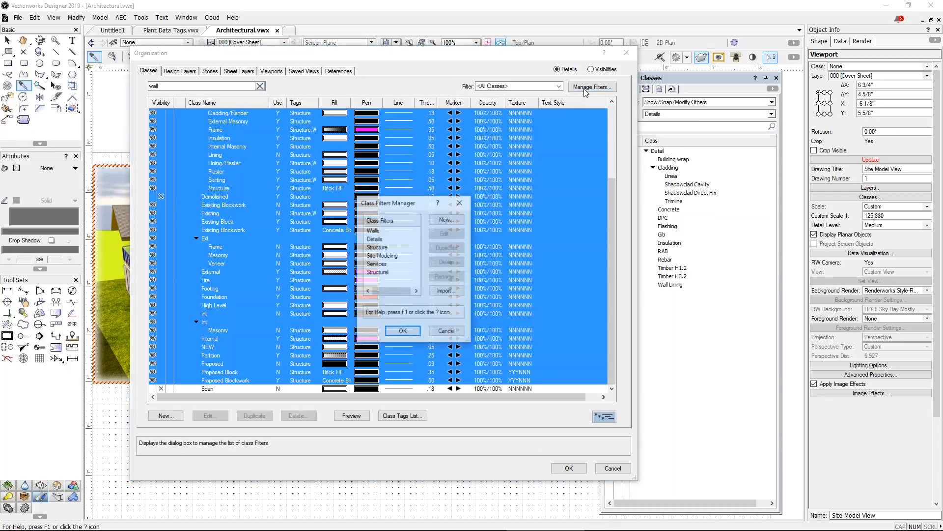
{"action": "left_click", "coordinate": [452, 220]}
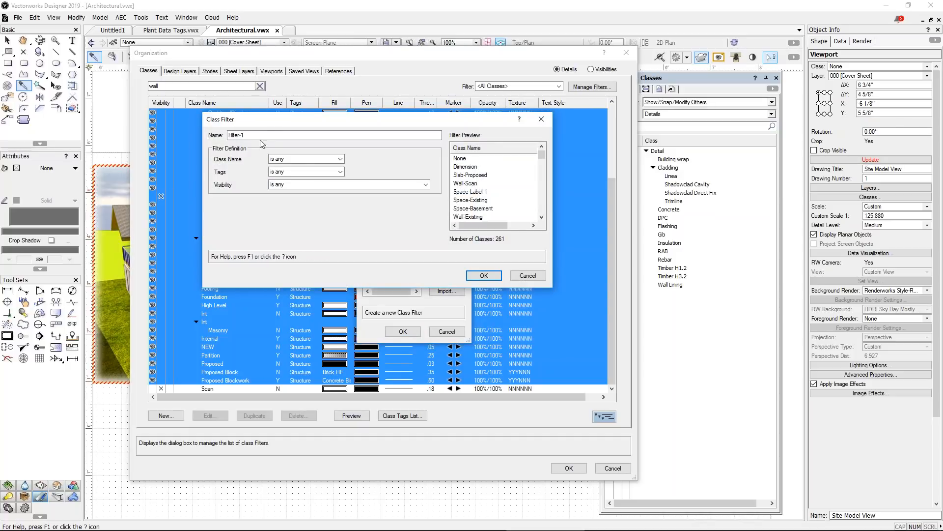
{"action": "double_click", "coordinate": [236, 135]}
{"action": "type", "text": "Structure"}
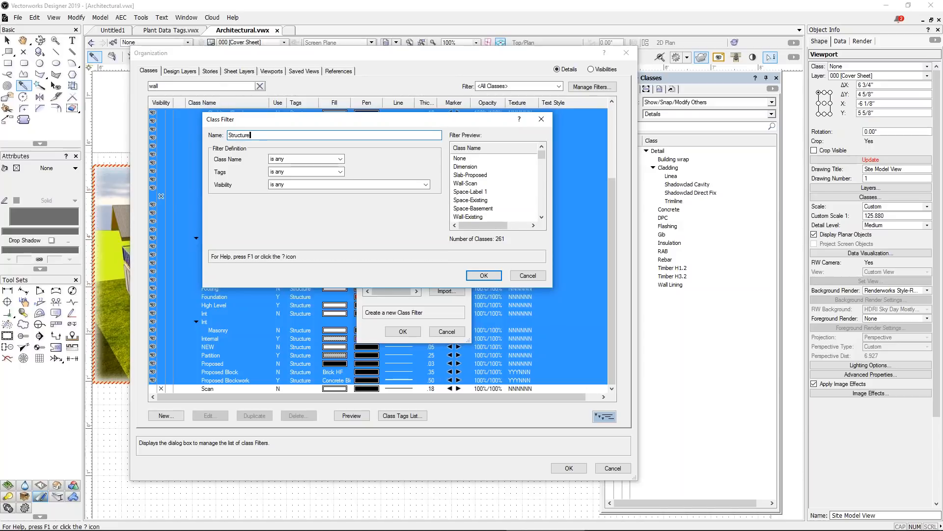
{"action": "key", "text": "Tab"}
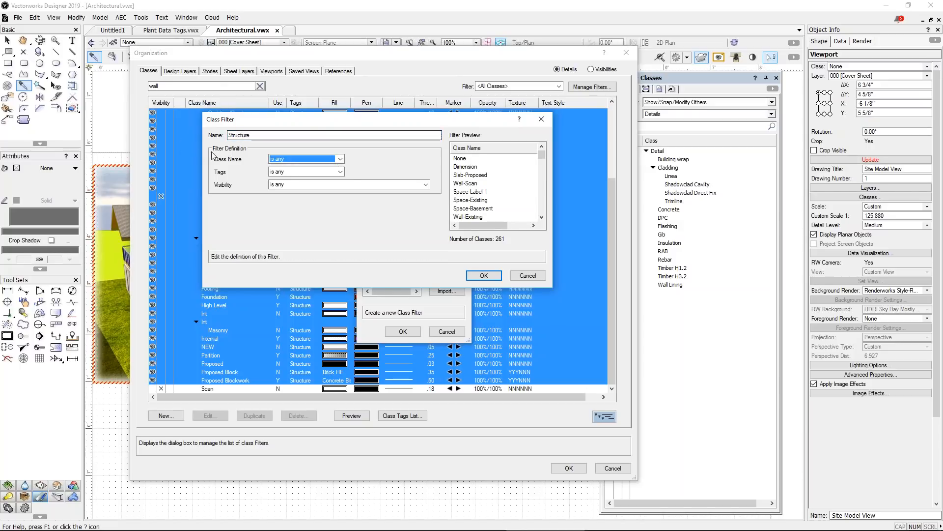
{"action": "left_click", "coordinate": [300, 171]}
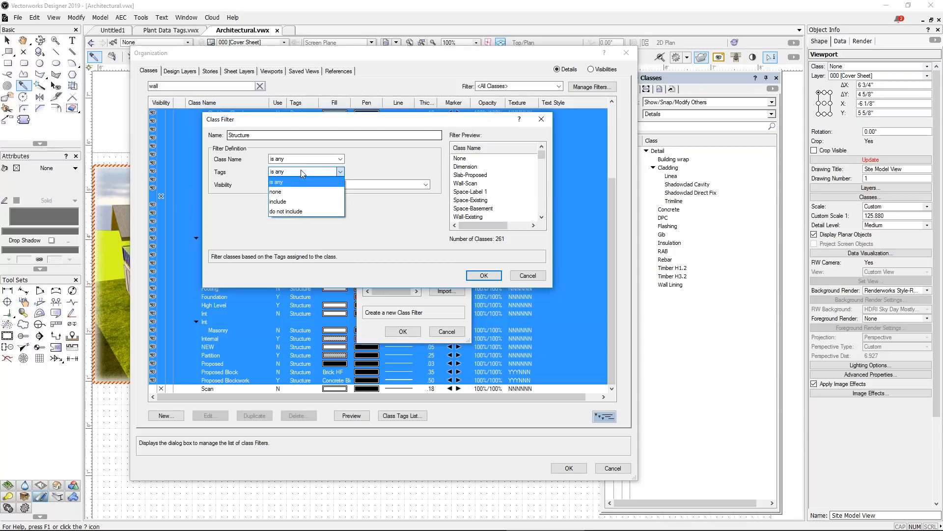
{"action": "left_click", "coordinate": [295, 201]}
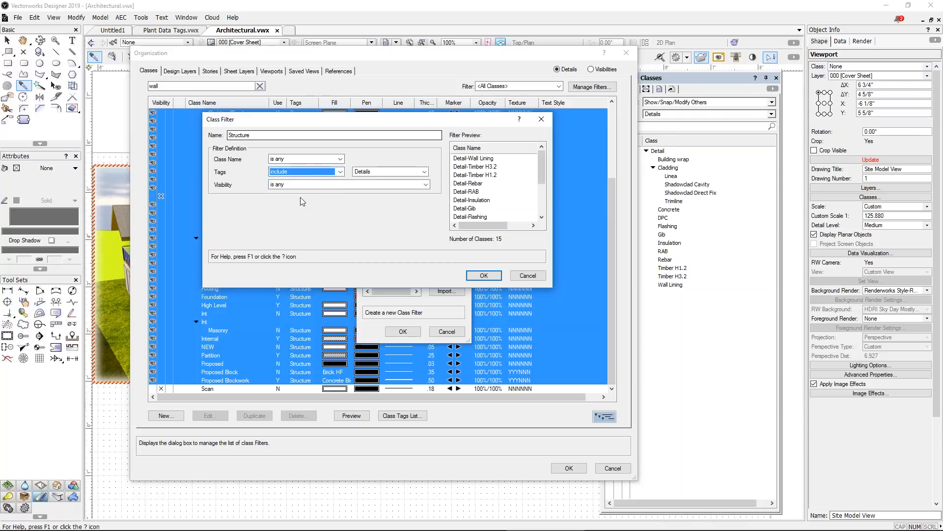
{"action": "left_click", "coordinate": [378, 170]}
{"action": "left_click", "coordinate": [364, 211]}
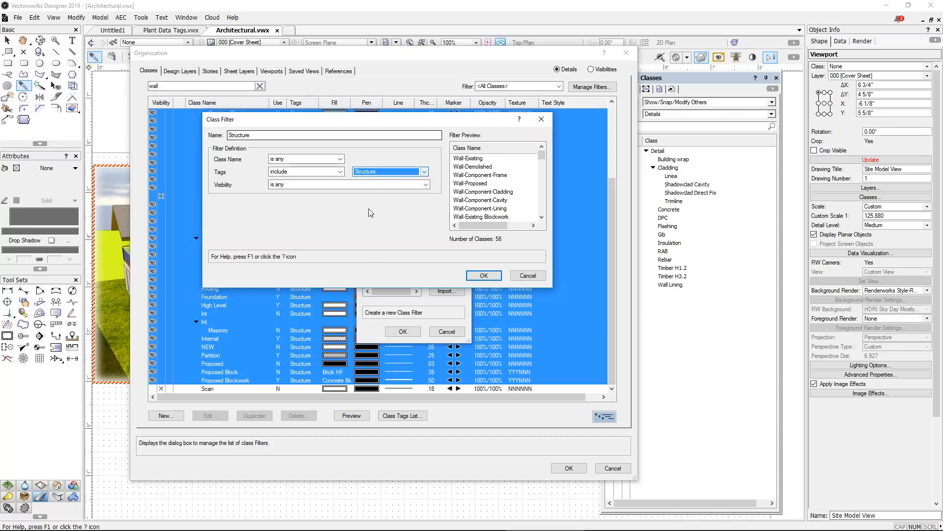
{"action": "left_click_drag", "start_coordinate": [542, 158], "coordinate": [548, 137]}
{"action": "left_click", "coordinate": [484, 276]}
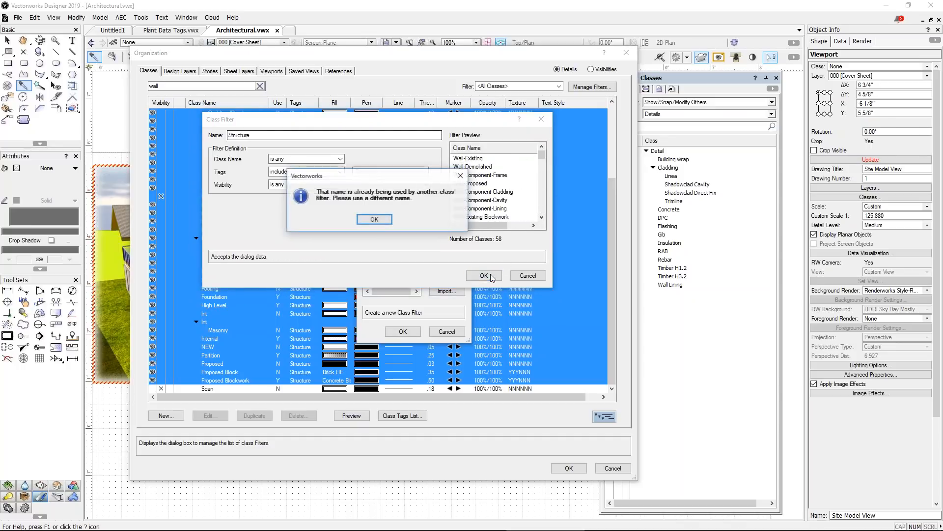
Rename the new class filter as Structure things and save it to the document's filters
{"action": "left_click", "coordinate": [373, 220]}
{"action": "left_click", "coordinate": [259, 137]}
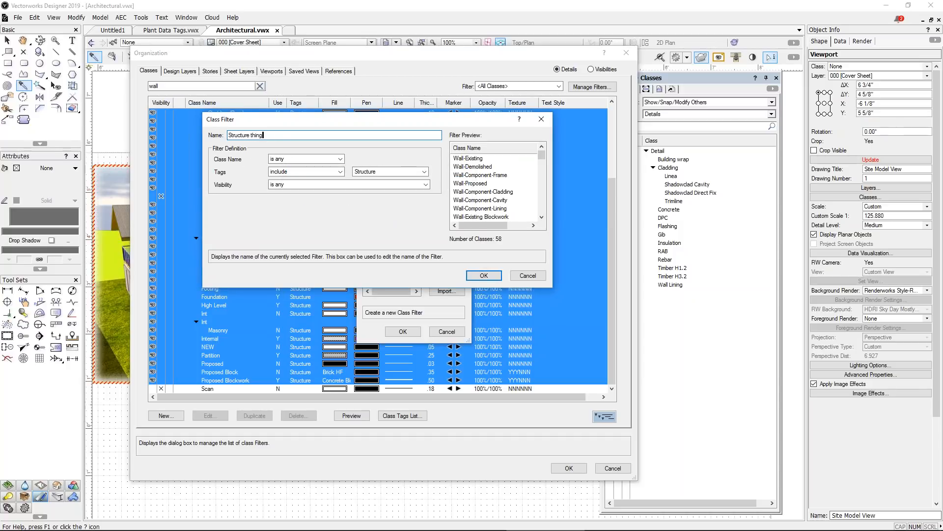
{"action": "left_click", "coordinate": [477, 276]}
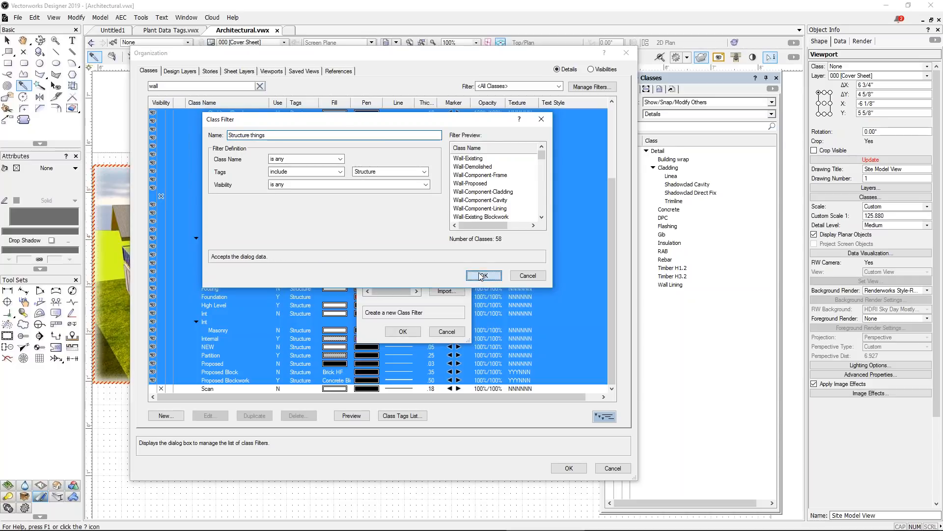
{"action": "left_click", "coordinate": [403, 331]}
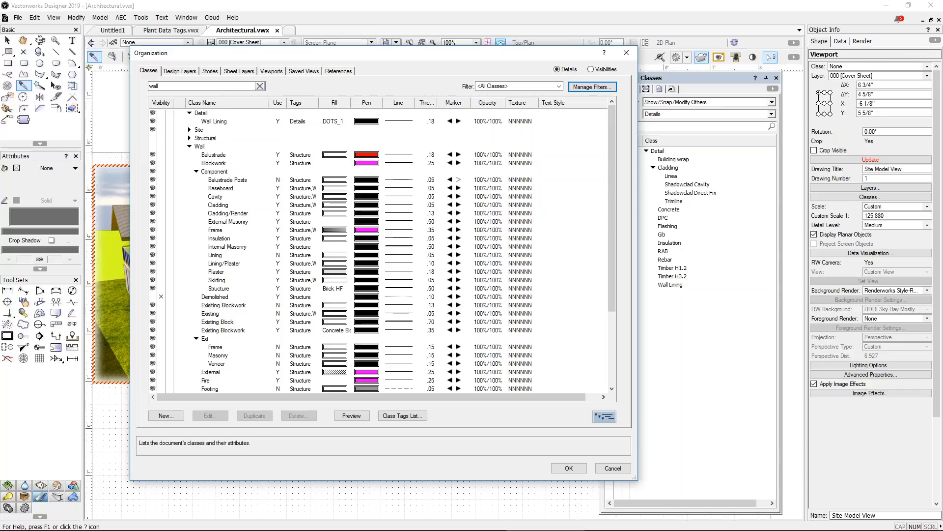
Check which existing tags are available to assign to the Details 1:5 design layer, without assigning any
{"action": "scroll", "coordinate": [278, 229], "scroll_direction": "down", "scroll_amount": 1}
{"action": "scroll", "coordinate": [278, 229], "scroll_direction": "down", "scroll_amount": 2}
{"action": "scroll", "coordinate": [277, 229], "scroll_direction": "up", "scroll_amount": 2}
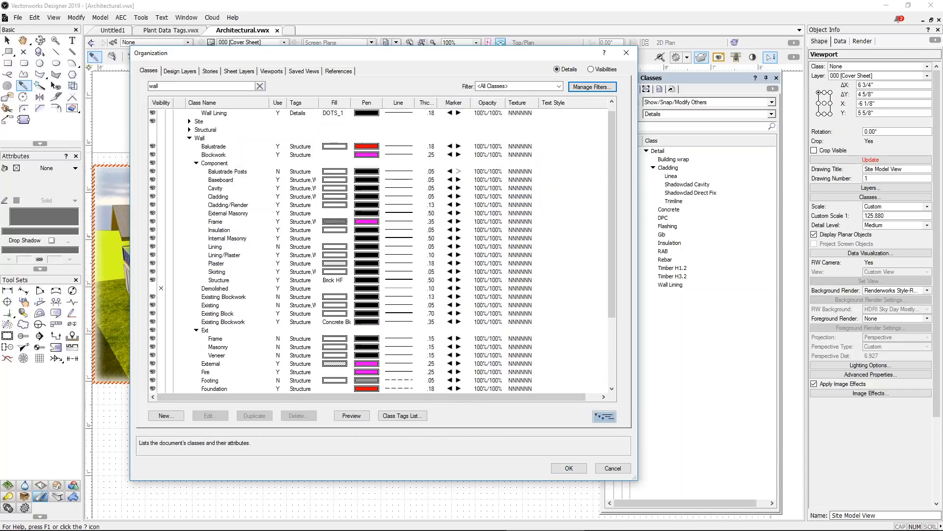
{"action": "left_click", "coordinate": [182, 72]}
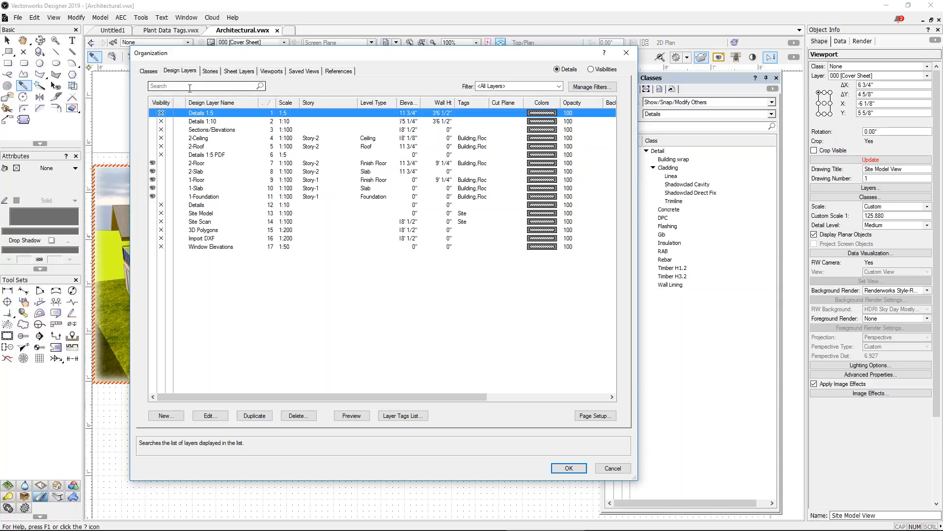
{"action": "right_click", "coordinate": [205, 118]}
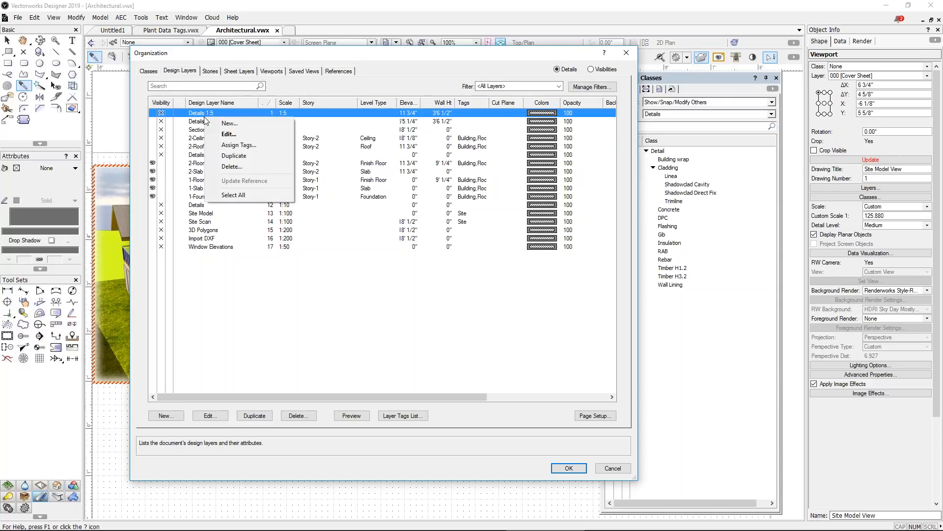
{"action": "left_click", "coordinate": [232, 145]}
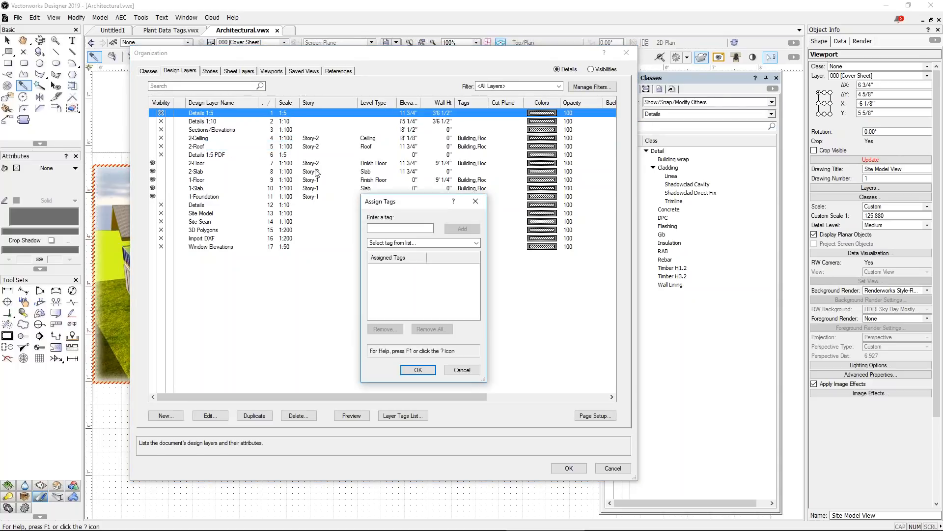
{"action": "left_click", "coordinate": [379, 243]}
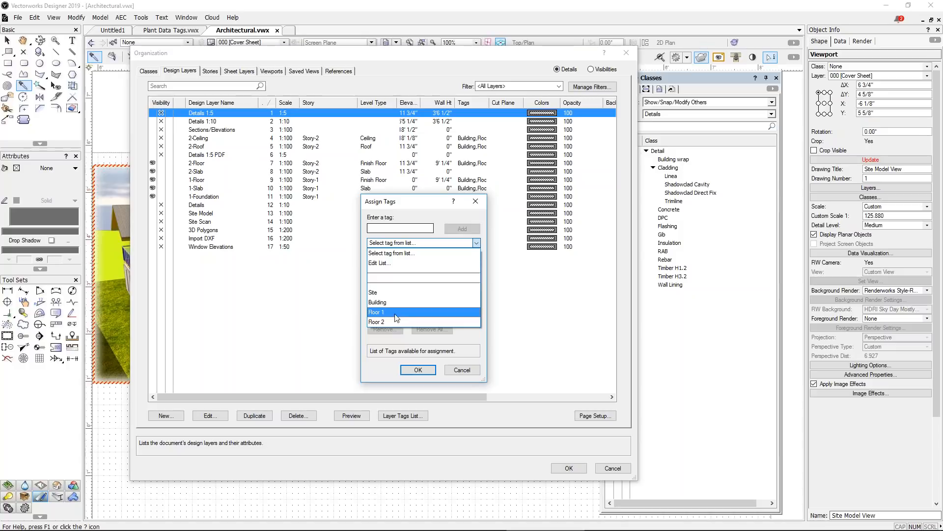
{"action": "left_click", "coordinate": [298, 317]}
{"action": "left_click", "coordinate": [549, 102]}
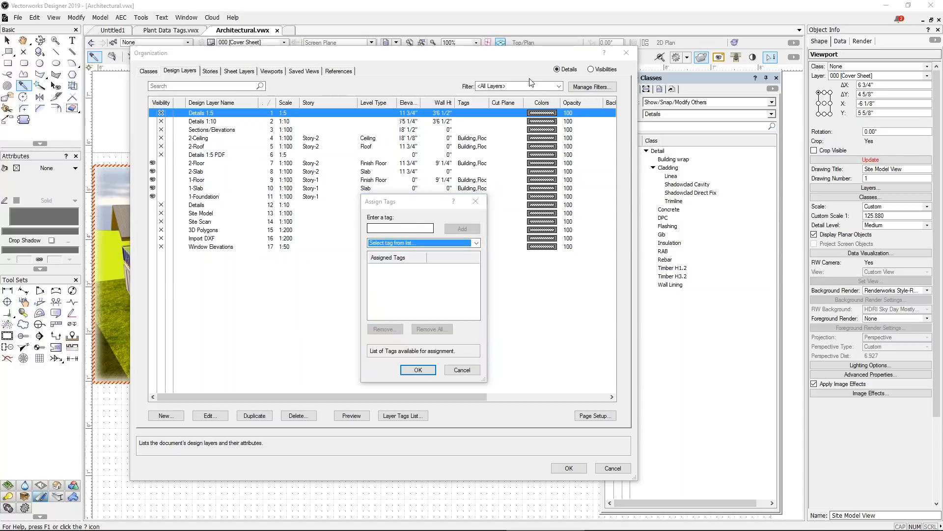
Filter the design layers with the Ground Floor filter, and restore the list to all layers
{"action": "left_click", "coordinate": [559, 86]}
{"action": "left_click", "coordinate": [525, 154]}
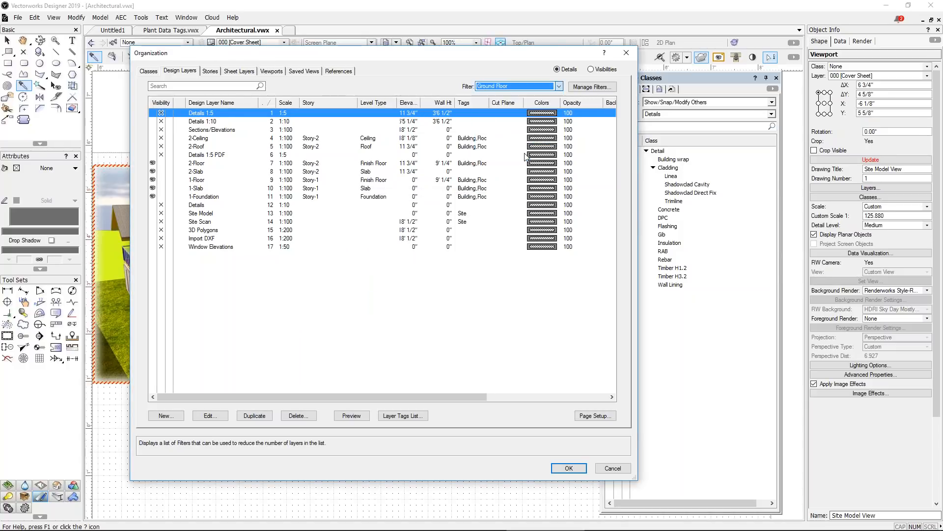
{"action": "left_click", "coordinate": [541, 88]}
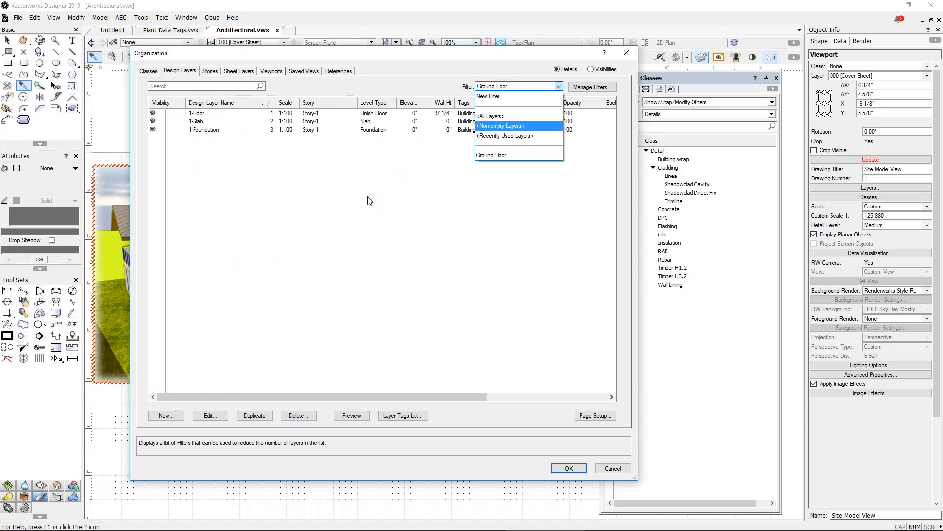
{"action": "left_click", "coordinate": [489, 116]}
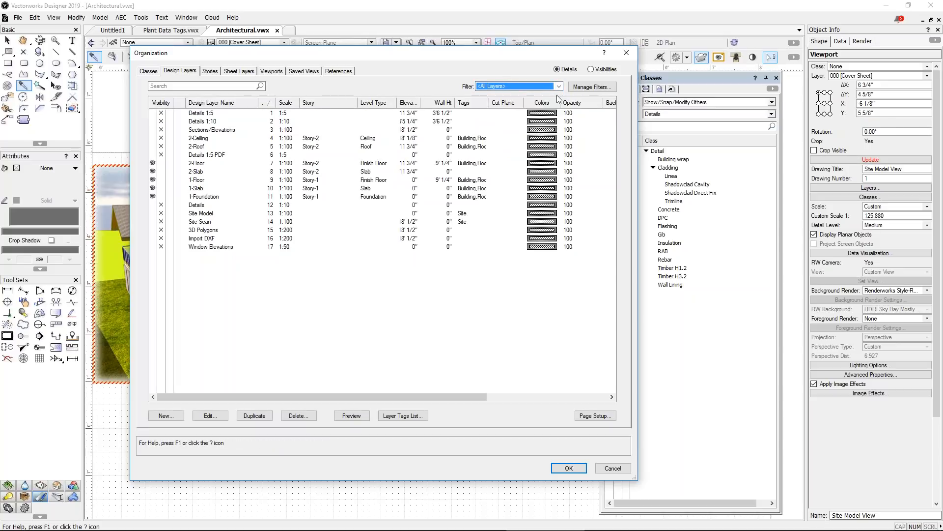
Accept the organization changes, filter the Navigation palette's classes by Structure things, and dock the palette below Object Info
{"action": "left_click", "coordinate": [567, 469]}
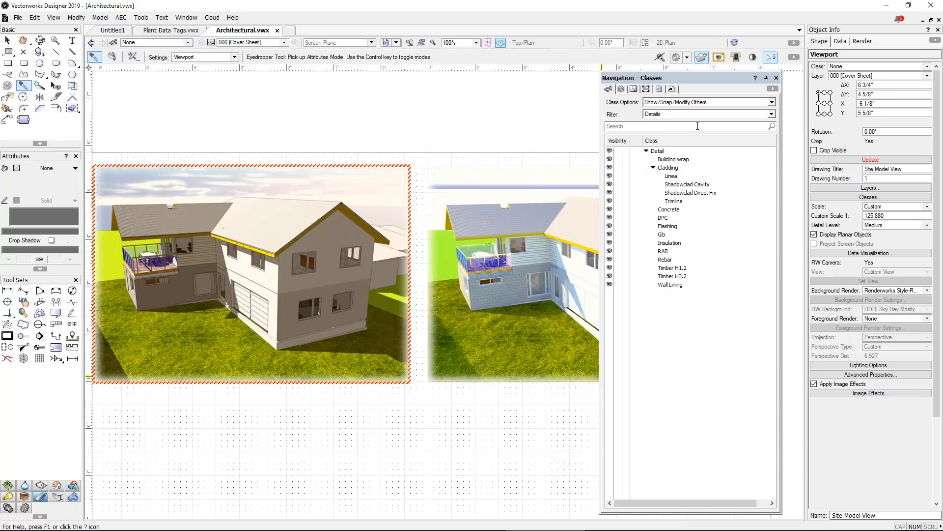
{"action": "left_click", "coordinate": [697, 114]}
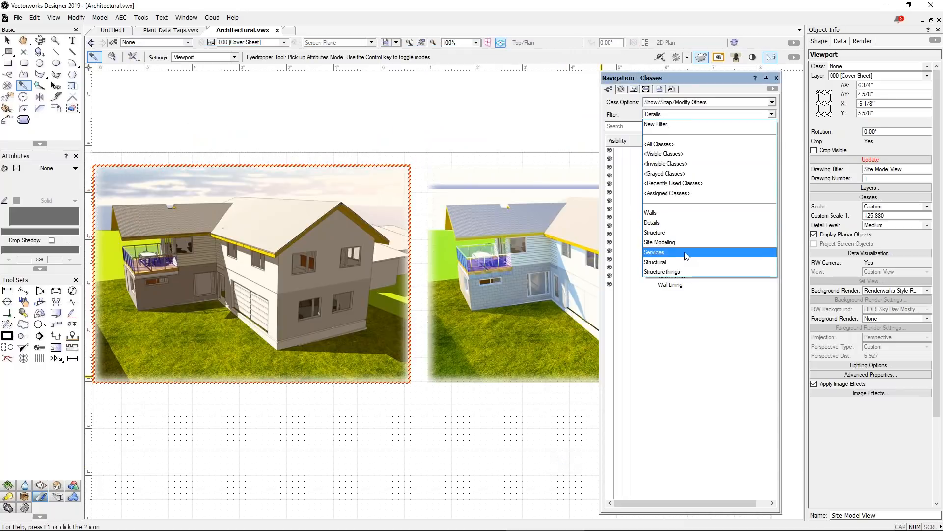
{"action": "left_click", "coordinate": [682, 271]}
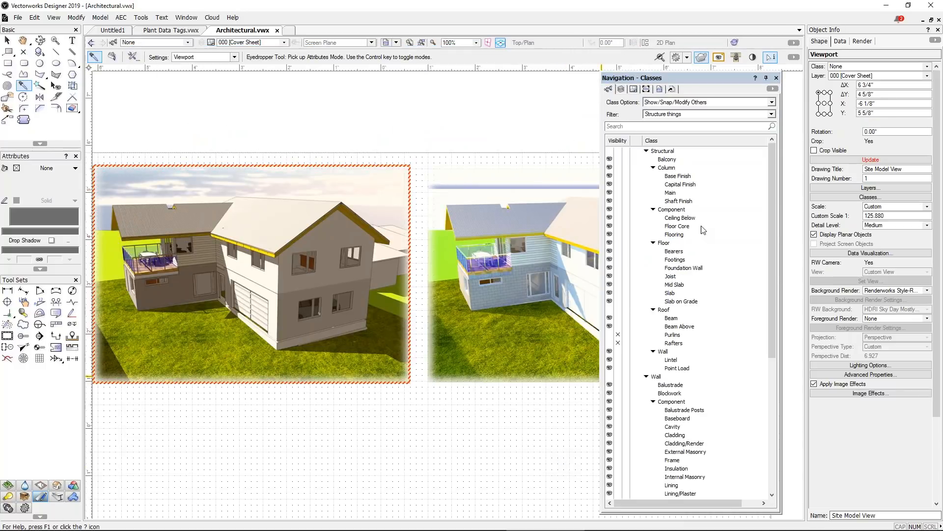
{"action": "scroll", "coordinate": [703, 229], "scroll_direction": "down", "scroll_amount": 4}
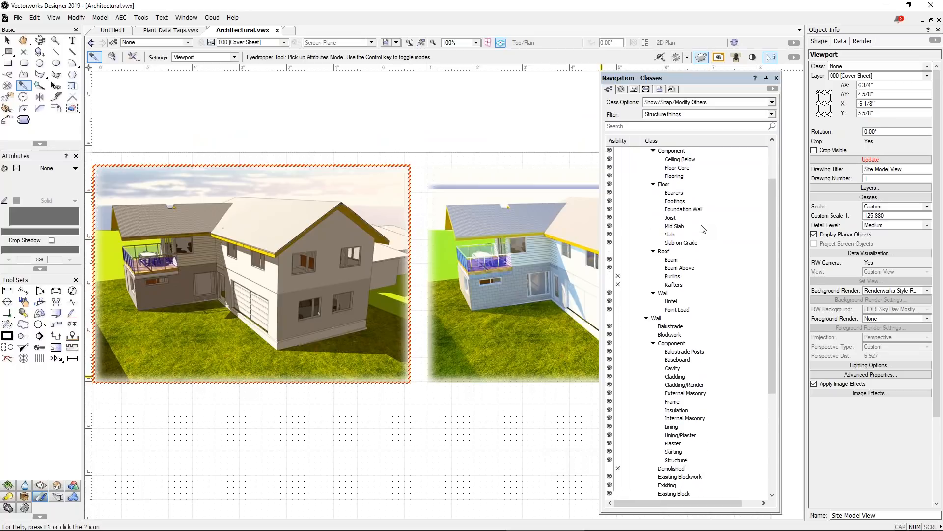
{"action": "scroll", "coordinate": [703, 229], "scroll_direction": "down", "scroll_amount": 4}
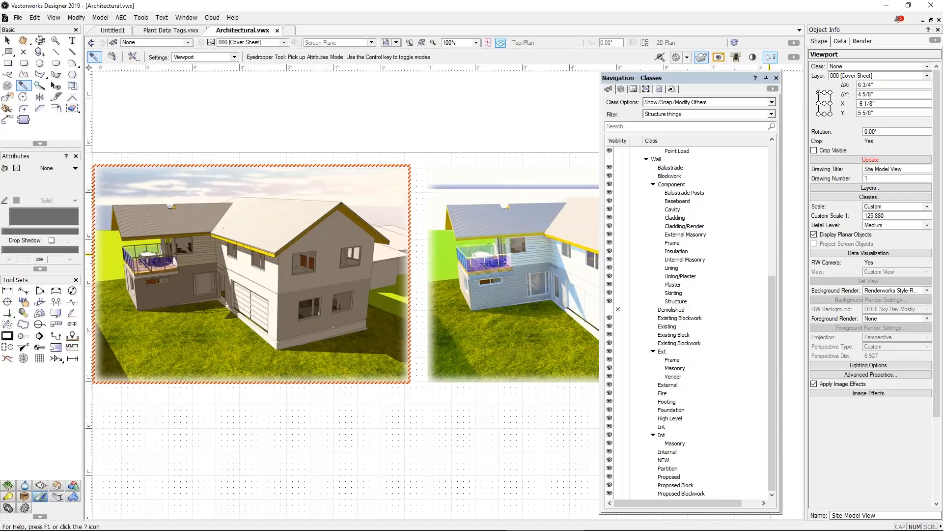
{"action": "left_click_drag", "start_coordinate": [703, 78], "coordinate": [875, 293]}
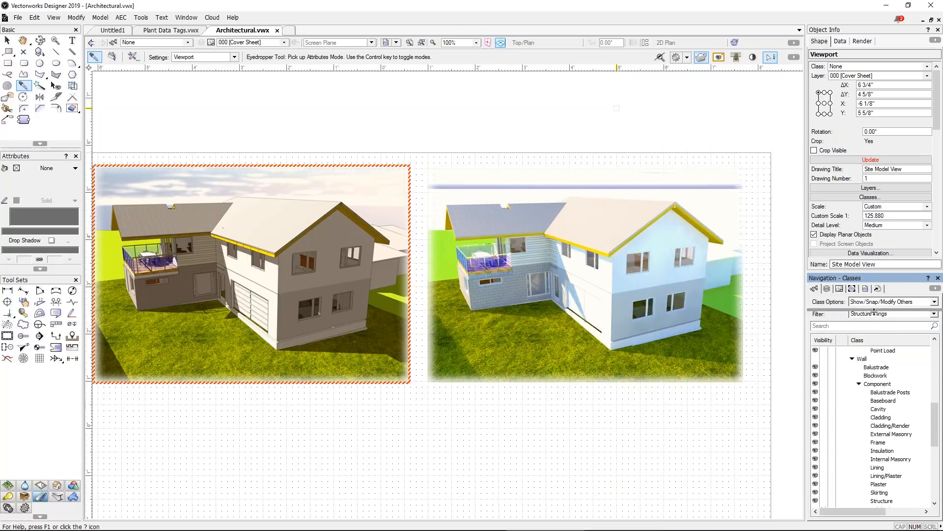
Switch to the Plant Data Tags.vwx file and check the filters available for its classes
{"action": "left_click", "coordinate": [175, 31]}
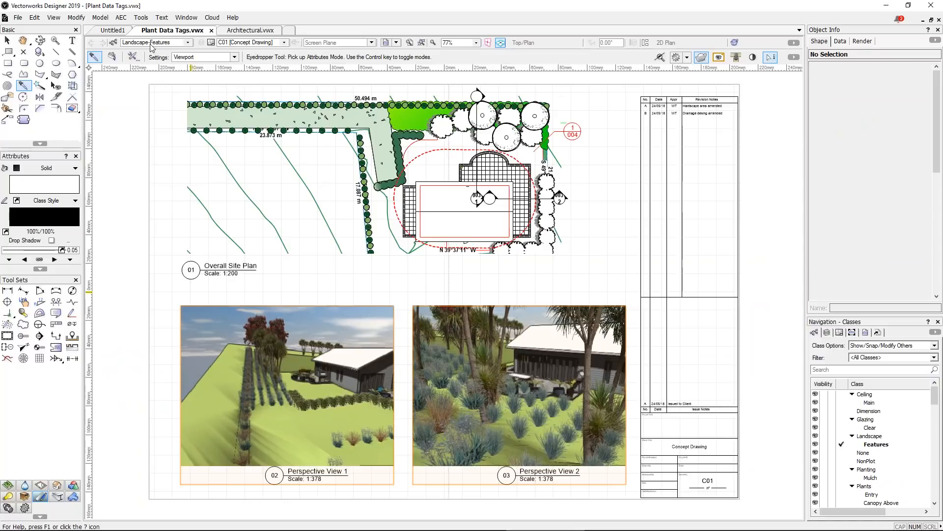
{"action": "left_click", "coordinate": [113, 42]}
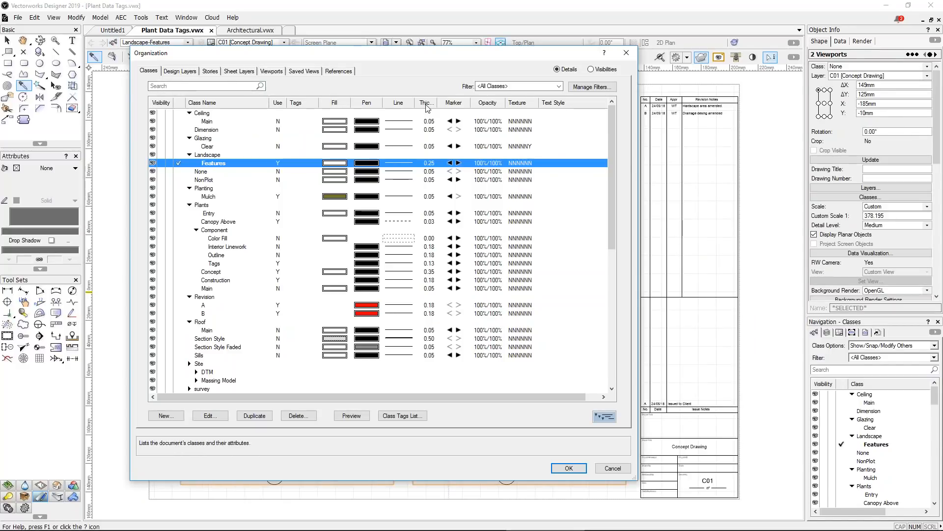
{"action": "left_click", "coordinate": [545, 88]}
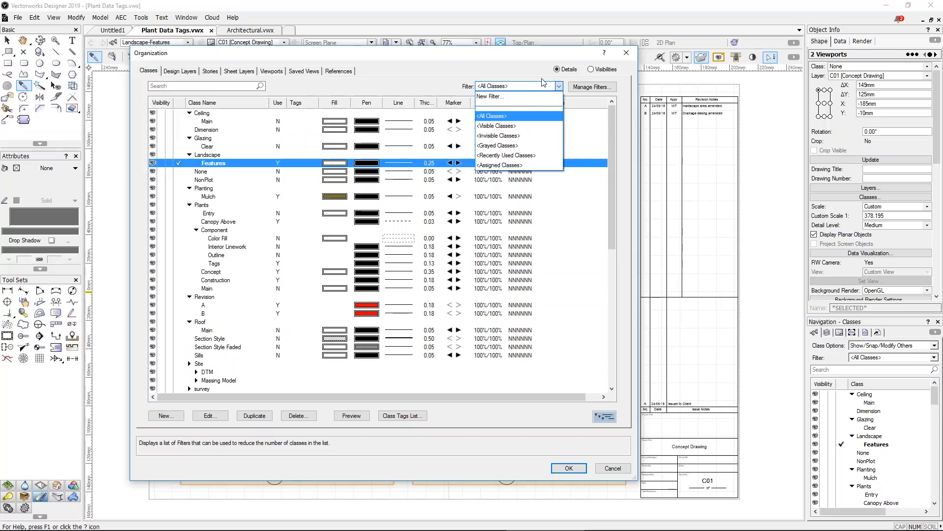
{"action": "left_click", "coordinate": [545, 86]}
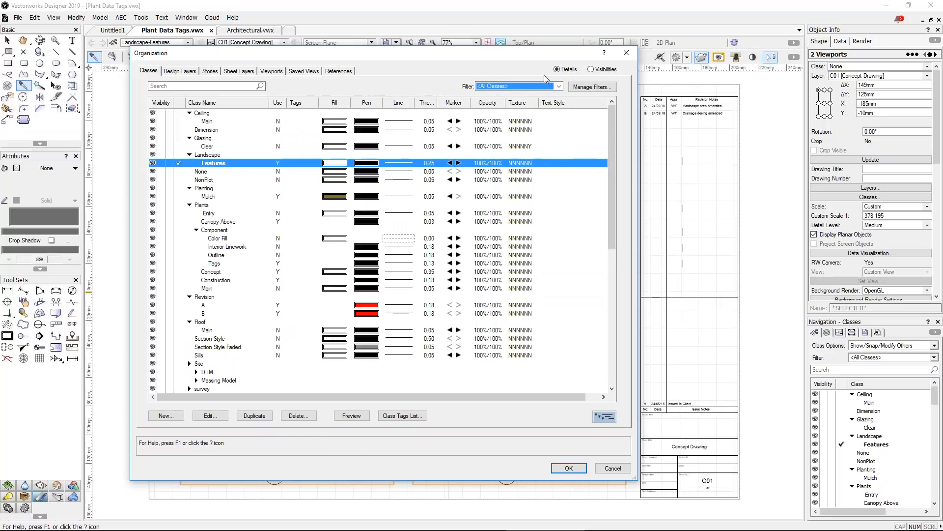
Check the tags available for the Landscape-Features class, and leave the Organization dialog without saving changes
{"action": "right_click", "coordinate": [202, 165]}
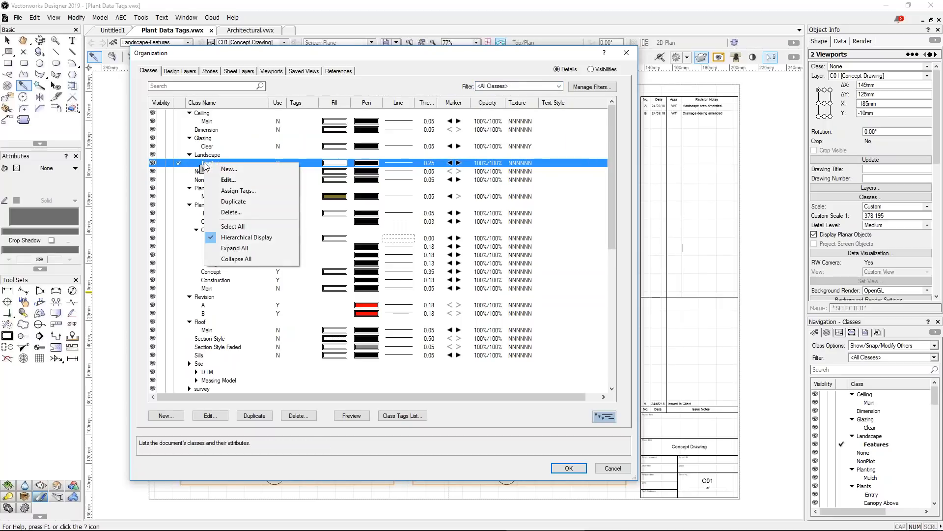
{"action": "left_click", "coordinate": [246, 190]}
{"action": "left_click", "coordinate": [446, 243]}
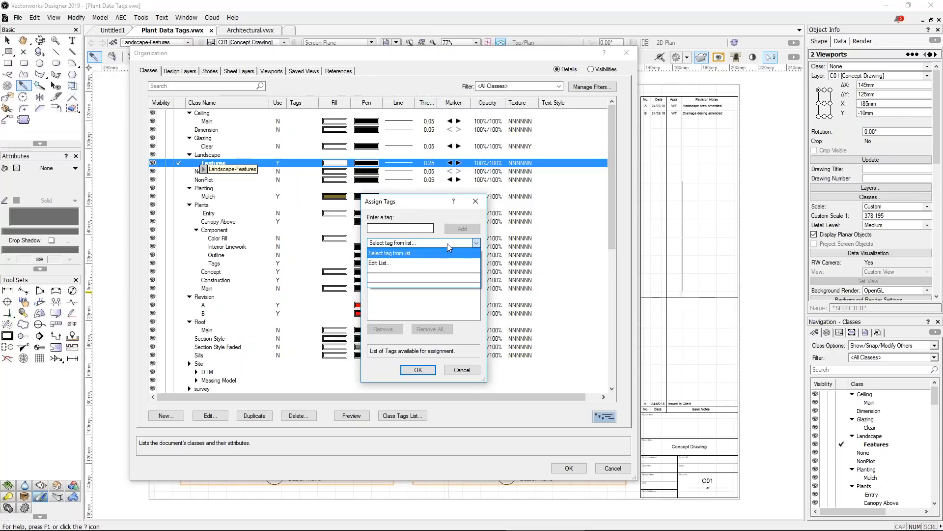
{"action": "left_click", "coordinate": [447, 243]}
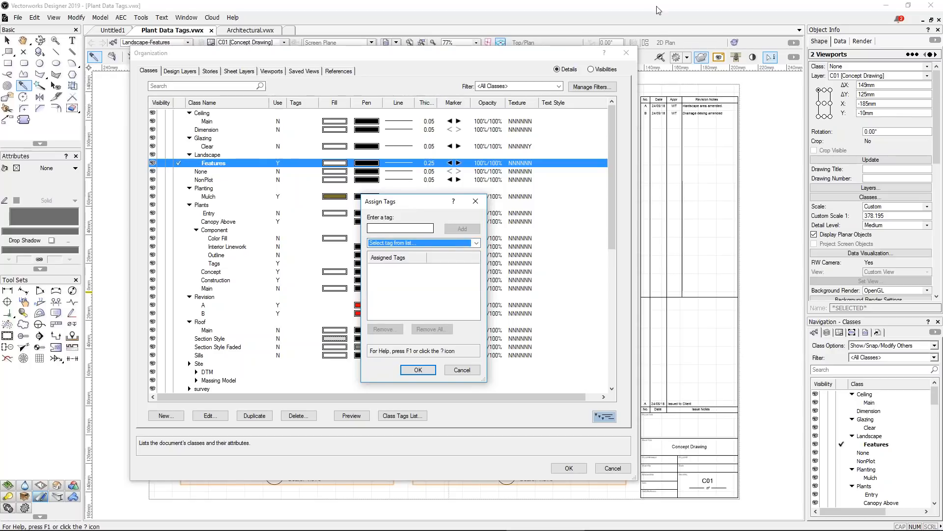
{"action": "left_click", "coordinate": [462, 370]}
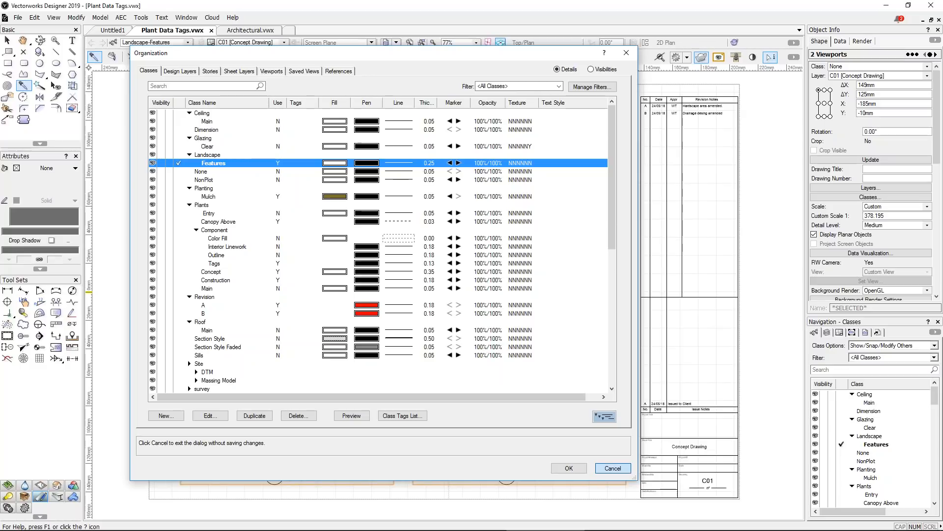
{"action": "left_click", "coordinate": [618, 471]}
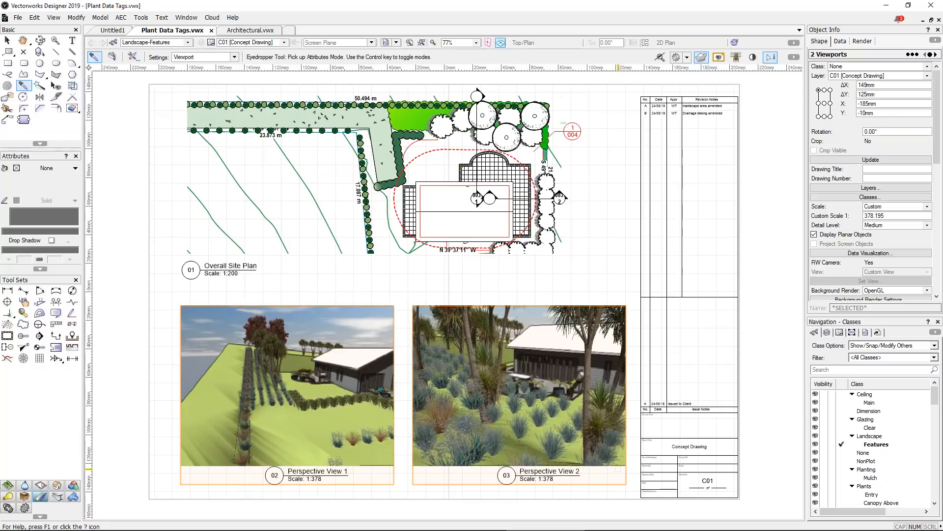
Switch to Architectural.vwx and filter the Navigation palette's classes by Walls, finishing with the Details filter
{"action": "left_click", "coordinate": [247, 31]}
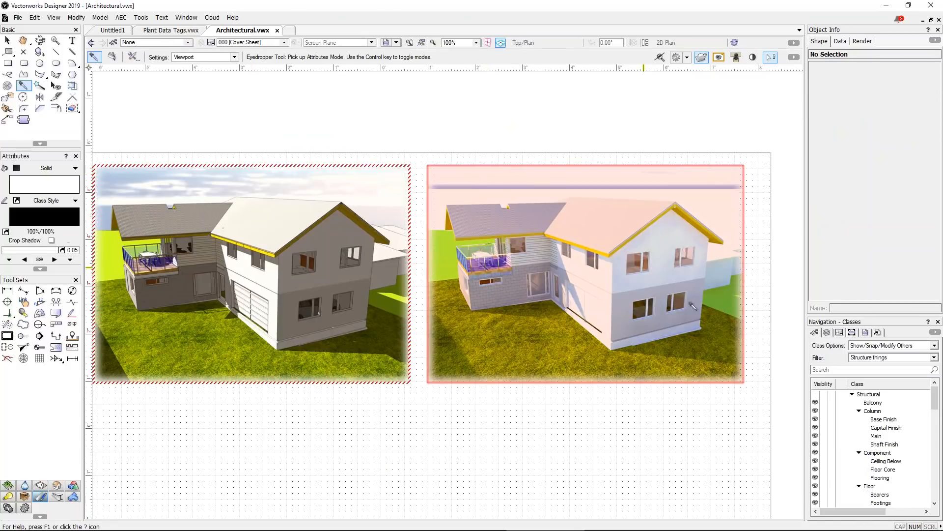
{"action": "left_click_drag", "start_coordinate": [883, 315], "coordinate": [883, 291]}
{"action": "scroll", "coordinate": [871, 389], "scroll_direction": "down", "scroll_amount": 12}
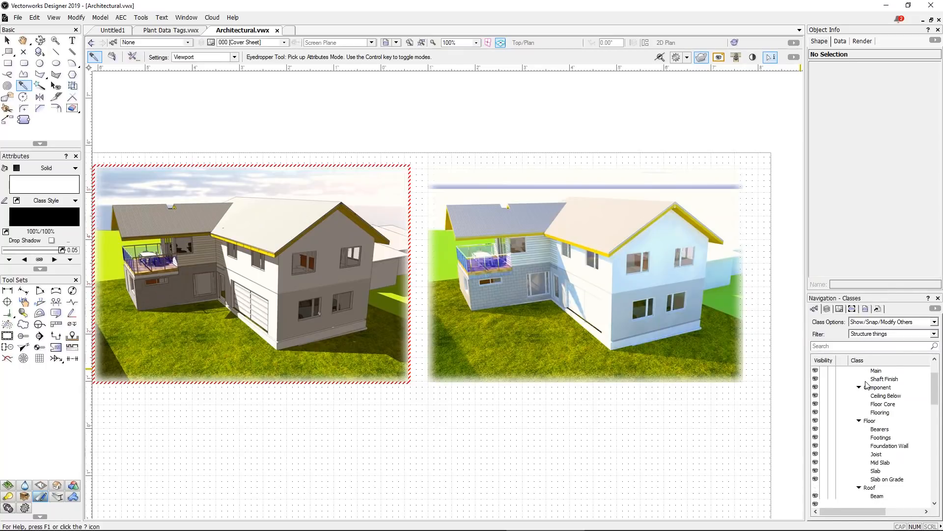
{"action": "left_click", "coordinate": [870, 337]}
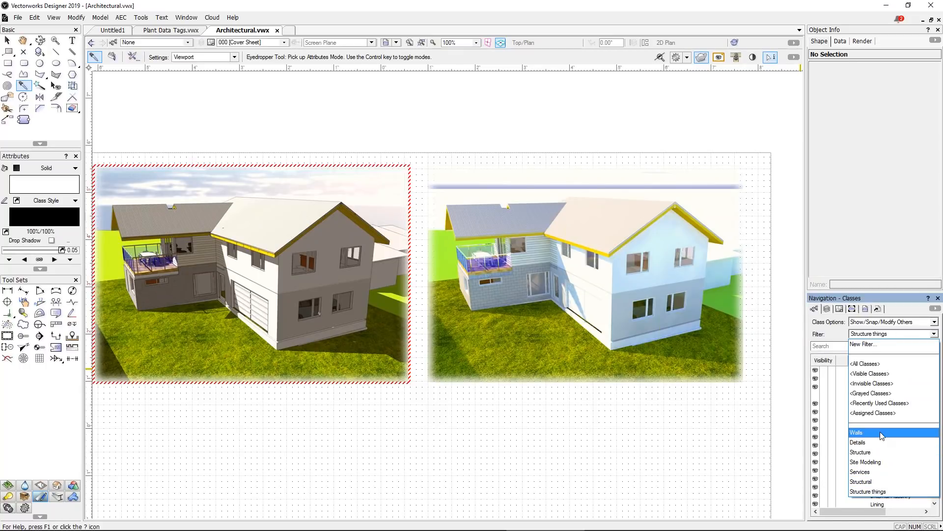
{"action": "left_click", "coordinate": [880, 431]}
{"action": "left_click", "coordinate": [871, 336]}
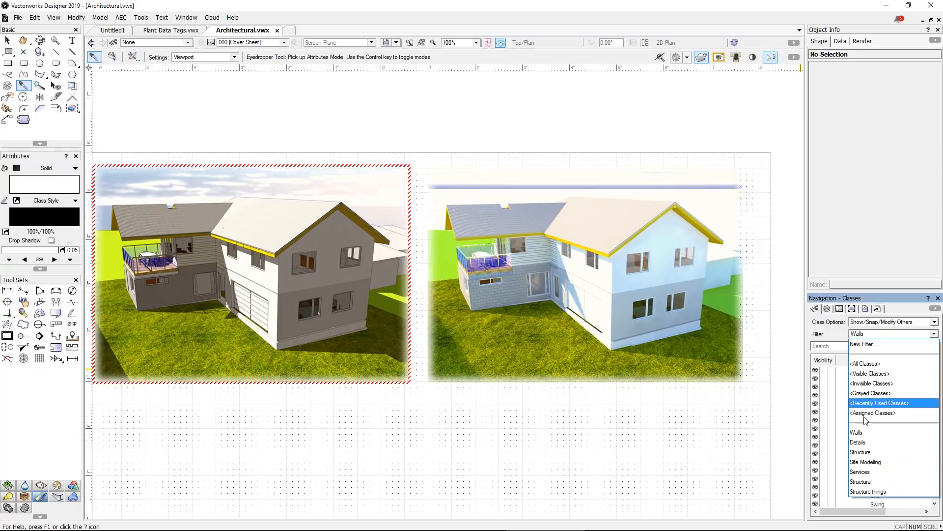
{"action": "left_click", "coordinate": [866, 443]}
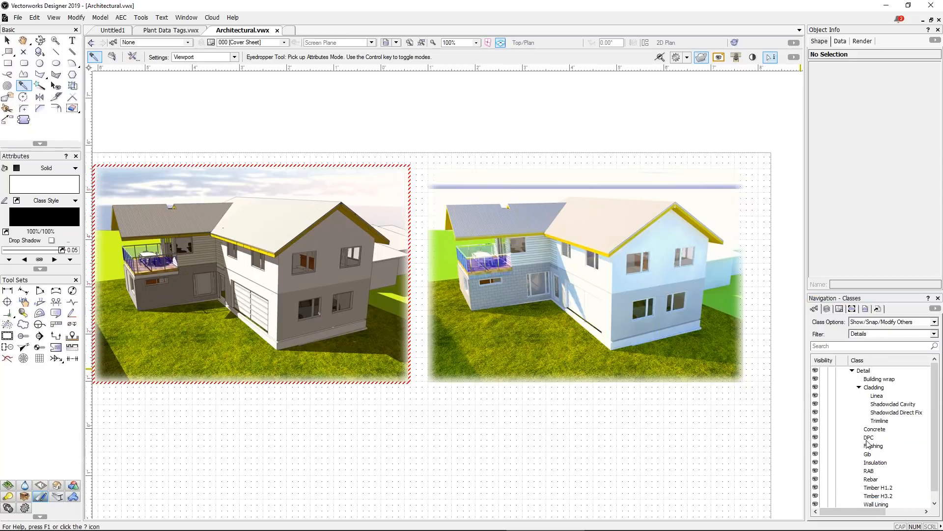
{"action": "scroll", "coordinate": [868, 443], "scroll_direction": "up", "scroll_amount": 1}
Go to sheet layer 015 [Sections] and select the Section A-A viewport showing the balcony railing
{"action": "left_click", "coordinate": [269, 42]}
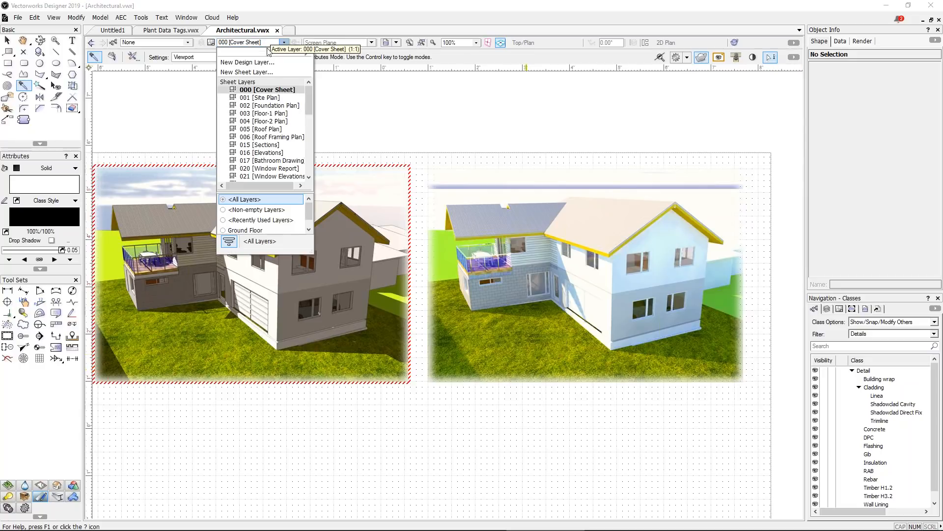
{"action": "left_click", "coordinate": [259, 144]}
{"action": "mouse_move", "coordinate": [495, 338]}
{"action": "middle_mouse_down"}
{"action": "mouse_move", "coordinate": [508, 255]}
{"action": "mouse_move", "coordinate": [464, 307]}
{"action": "middle_mouse_up"}
{"action": "scroll", "coordinate": [509, 255], "scroll_direction": "up", "scroll_amount": 2}
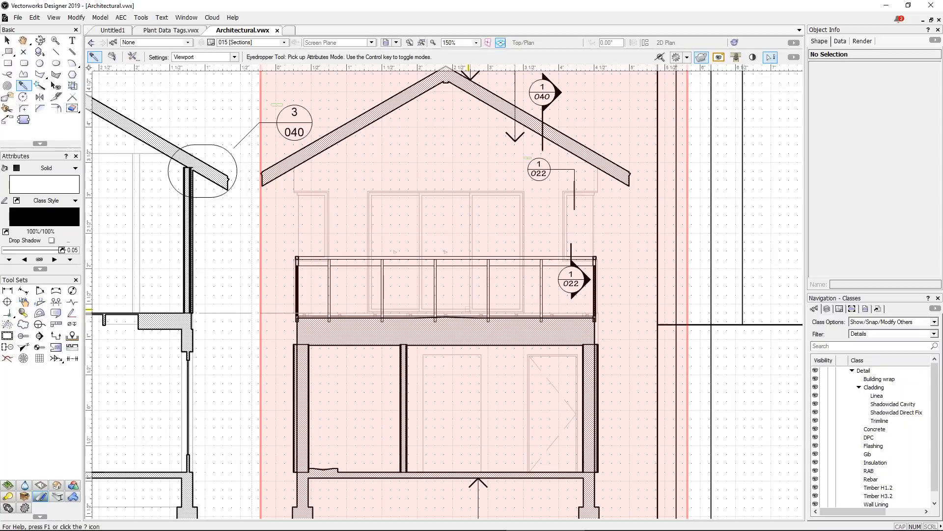
{"action": "key", "text": "x"}
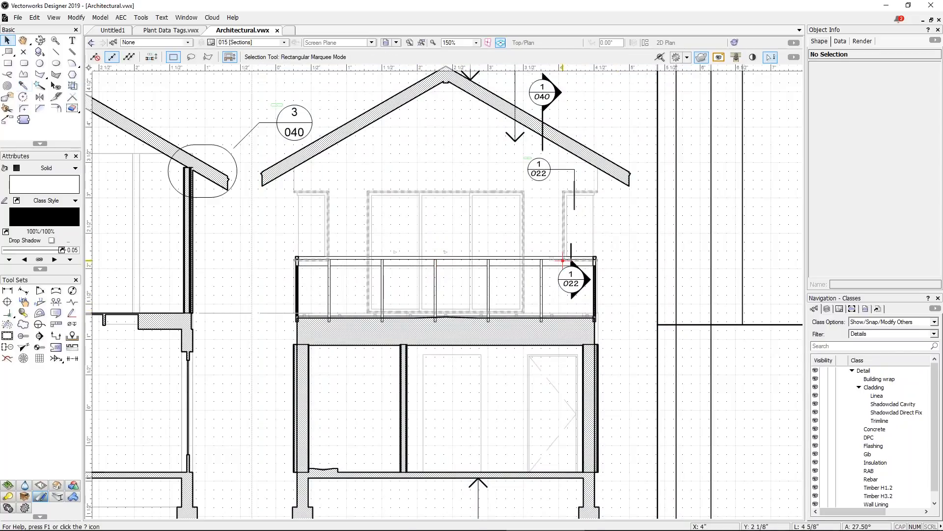
{"action": "left_click", "coordinate": [571, 269]}
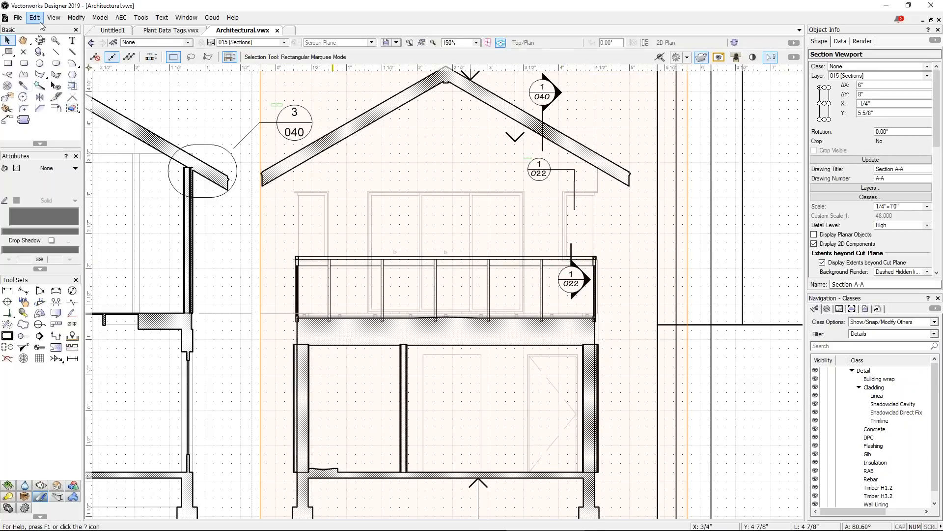
{"action": "left_click", "coordinate": [53, 18]}
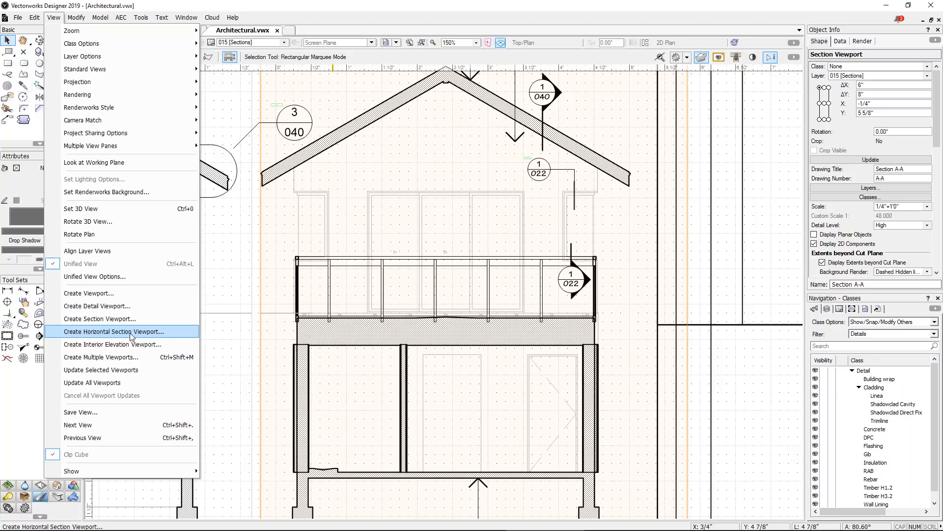
{"action": "left_click", "coordinate": [412, 263]}
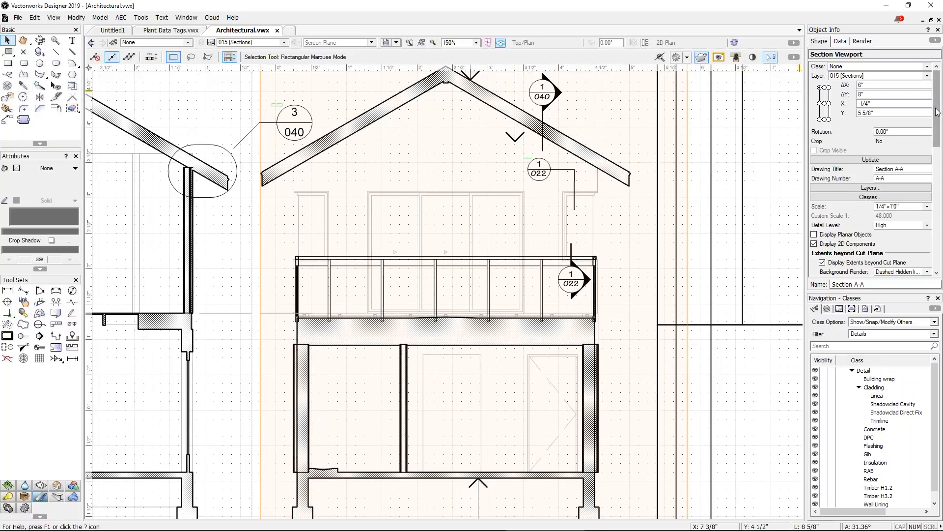
Turn off the Section A-A viewport's extents before the cut plane, update it, and enlarge the Object Info palette
{"action": "left_click_drag", "start_coordinate": [936, 112], "coordinate": [937, 169]}
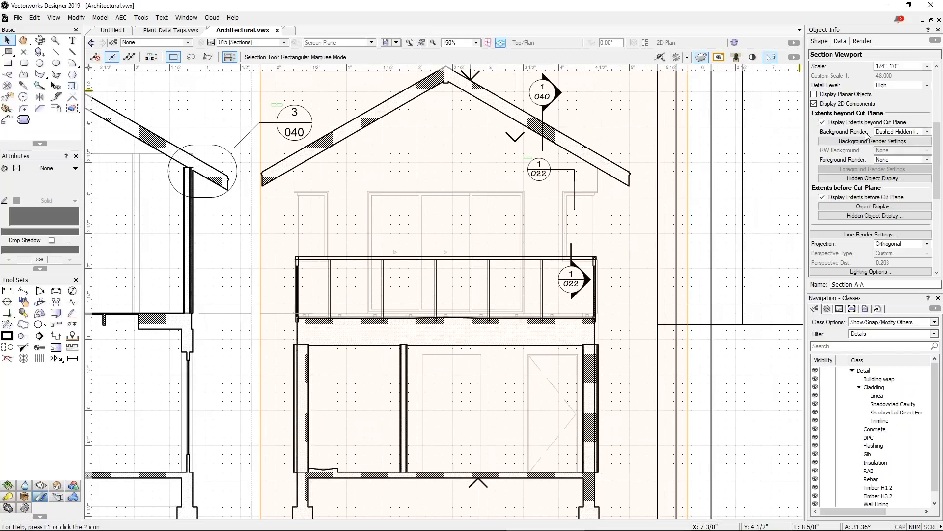
{"action": "left_click", "coordinate": [822, 197]}
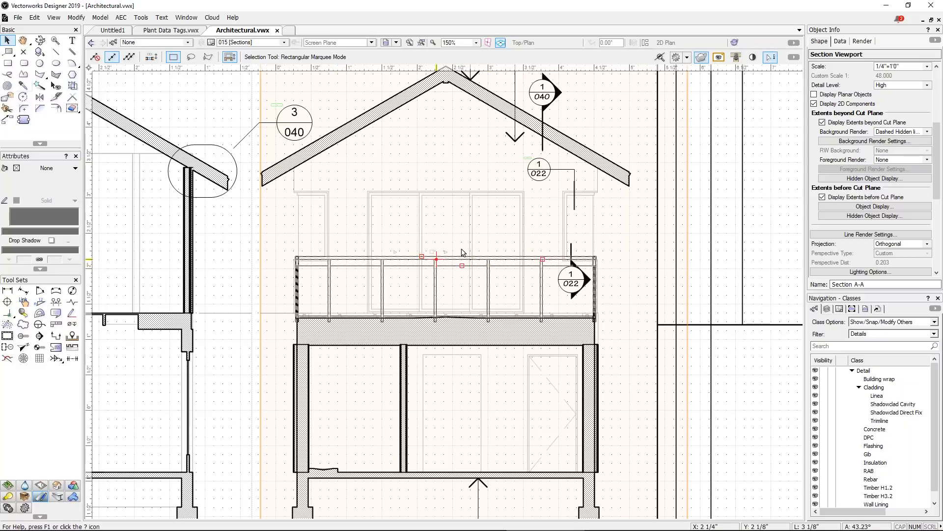
{"action": "left_click", "coordinate": [822, 197]}
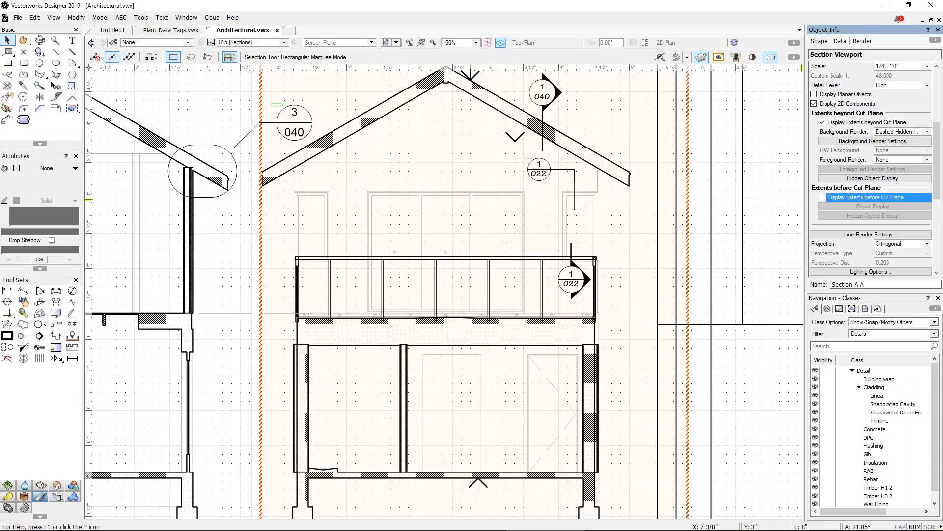
{"action": "left_click", "coordinate": [936, 111]}
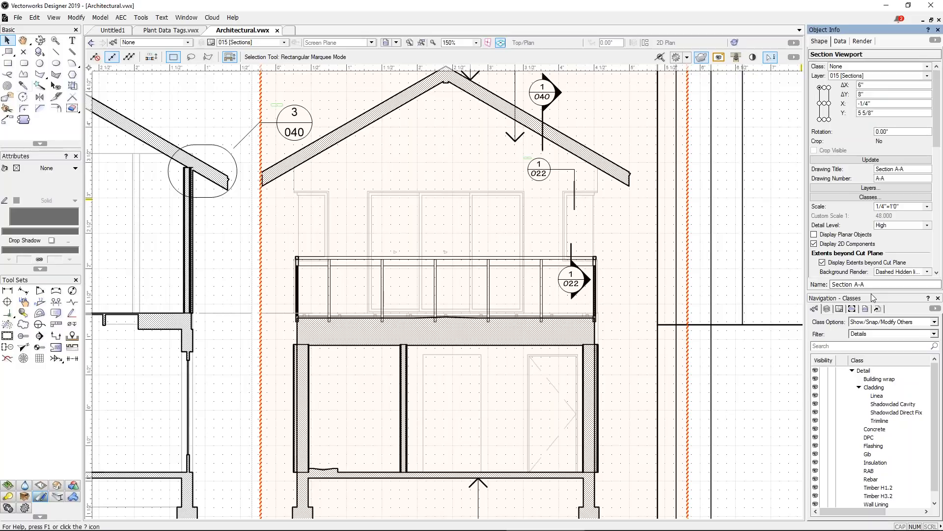
{"action": "left_click_drag", "start_coordinate": [873, 298], "coordinate": [870, 375]}
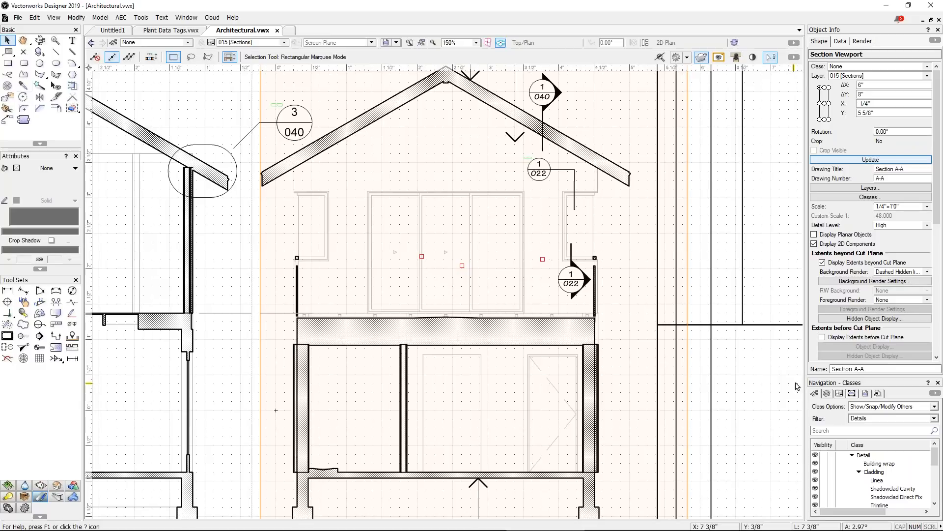
Turn on the viewport's extents before the cut plane and review its object display settings by class
{"action": "mouse_move", "coordinate": [935, 221]}
{"action": "left_mouse_down"}
{"action": "mouse_move", "coordinate": [935, 269]}
{"action": "mouse_move", "coordinate": [941, 239]}
{"action": "left_mouse_up"}
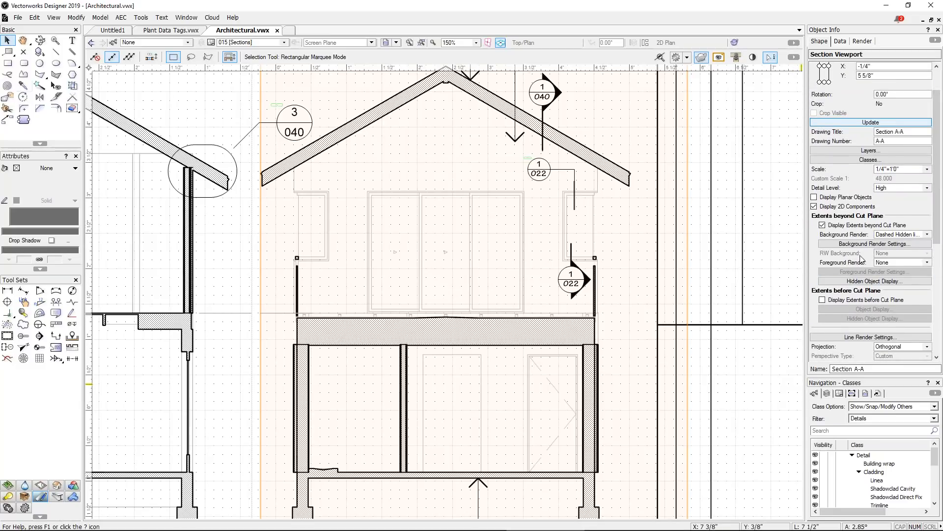
{"action": "left_click", "coordinate": [826, 300]}
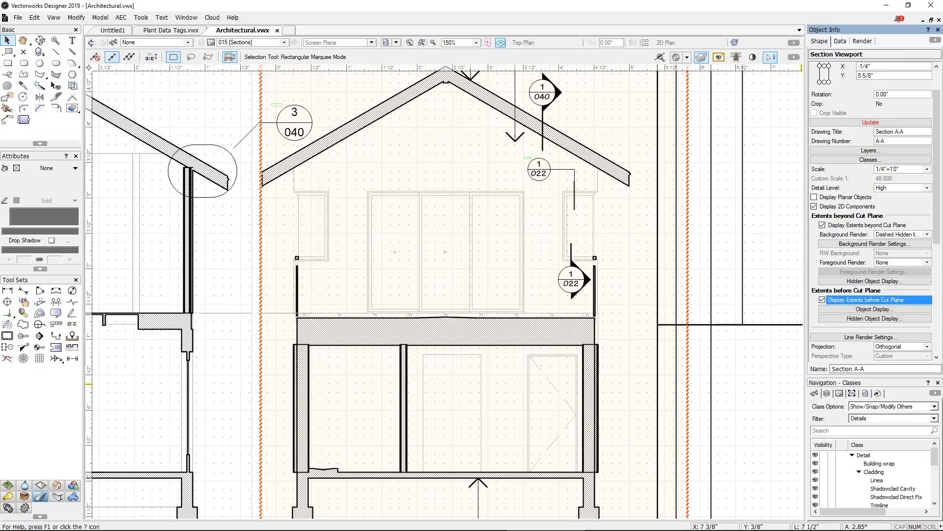
{"action": "left_click", "coordinate": [827, 309]}
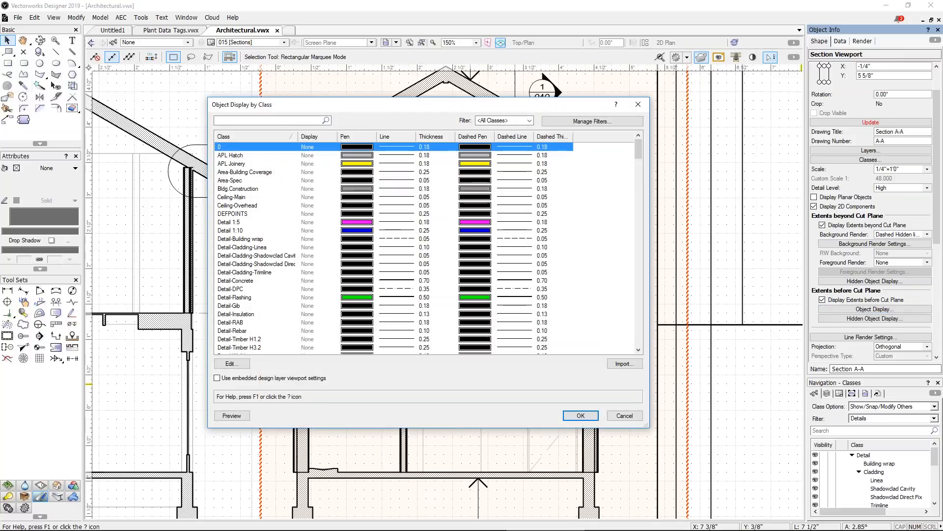
{"action": "scroll", "coordinate": [329, 199], "scroll_direction": "down", "scroll_amount": 6}
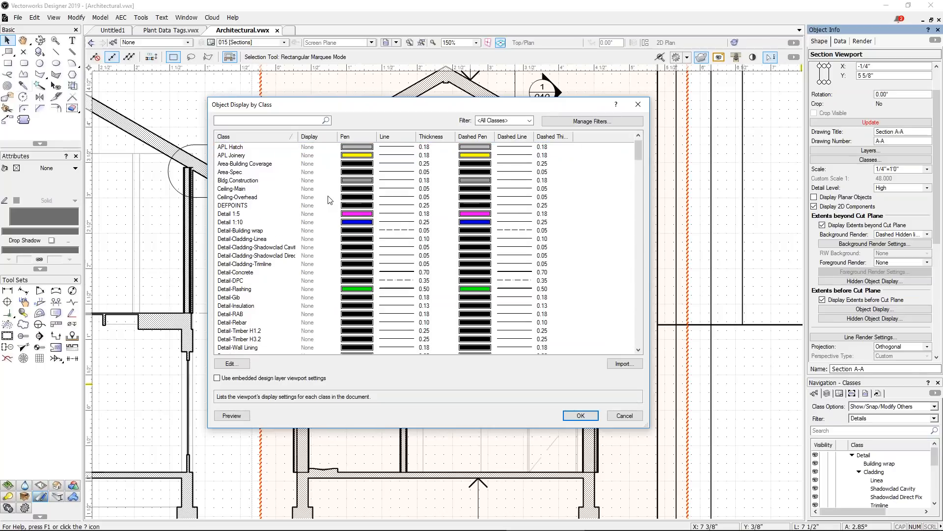
{"action": "scroll", "coordinate": [330, 200], "scroll_direction": "down", "scroll_amount": 13}
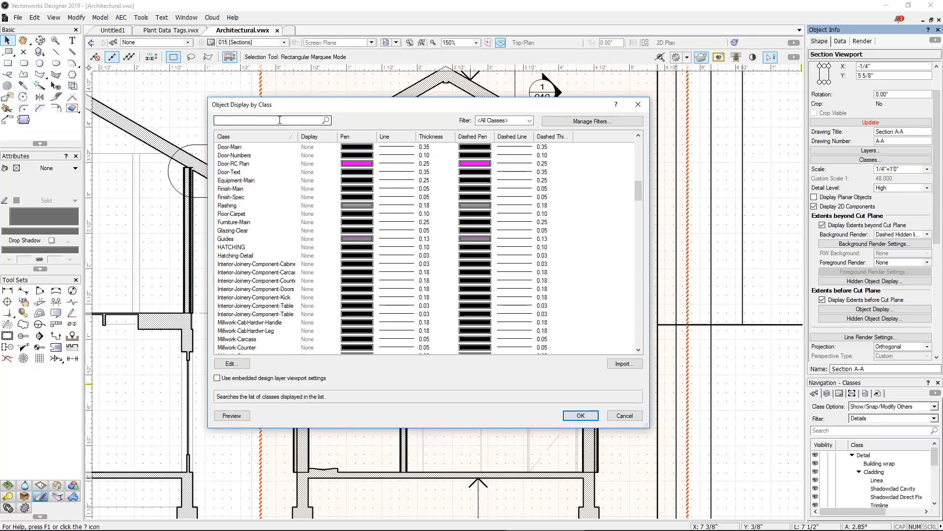
Filter the object display class list by Walls, and restore it to all classes
{"action": "left_click", "coordinate": [506, 120]}
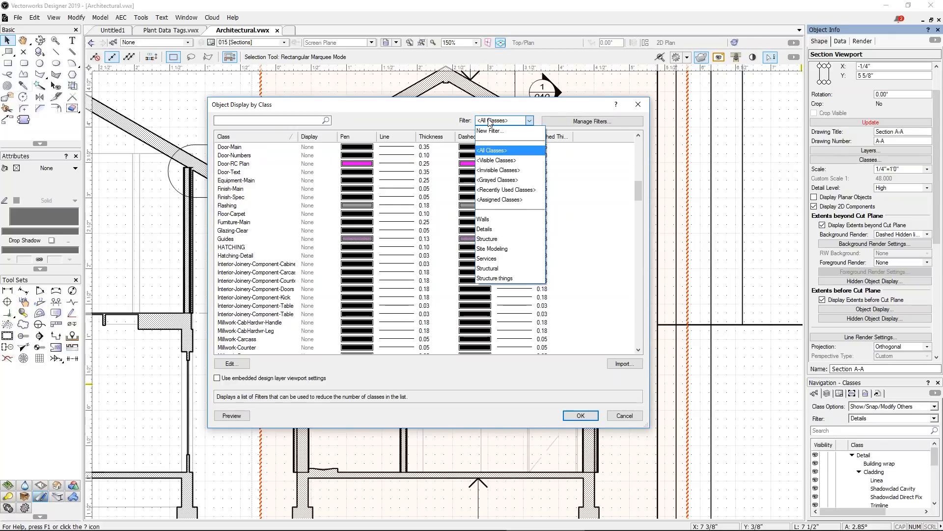
{"action": "left_click", "coordinate": [501, 219]}
{"action": "scroll", "coordinate": [274, 165], "scroll_direction": "down", "scroll_amount": 4}
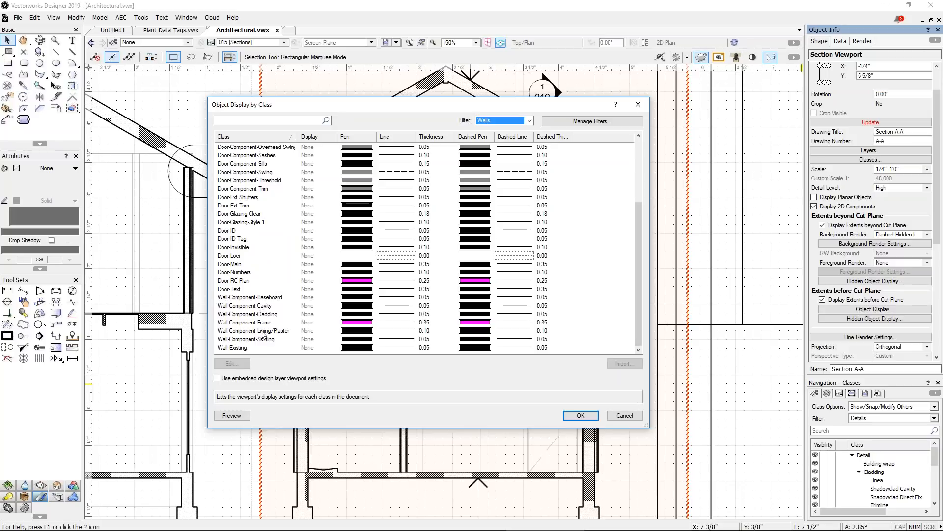
{"action": "left_click", "coordinate": [530, 121]}
{"action": "left_click", "coordinate": [512, 140]}
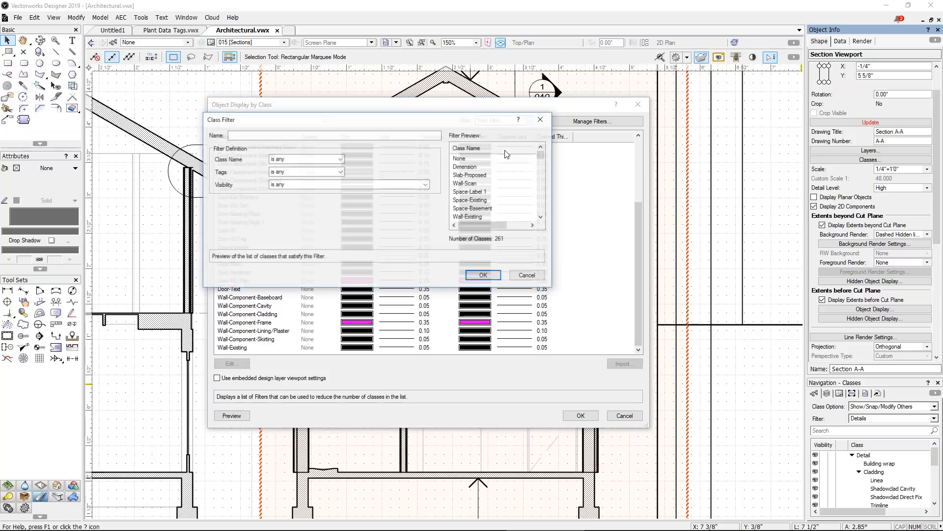
{"action": "left_click", "coordinate": [528, 275]}
{"action": "left_click", "coordinate": [529, 121]}
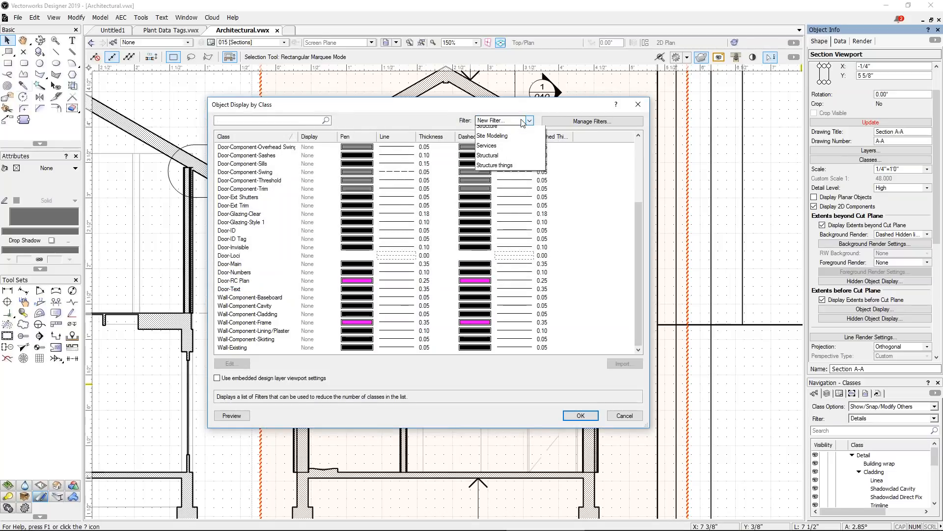
{"action": "left_click", "coordinate": [508, 153]}
Search the classes for "wall" and set the Wall-Balustrade class's object display to Hidden Line
{"action": "left_click", "coordinate": [268, 121]}
{"action": "type", "text": "wall"}
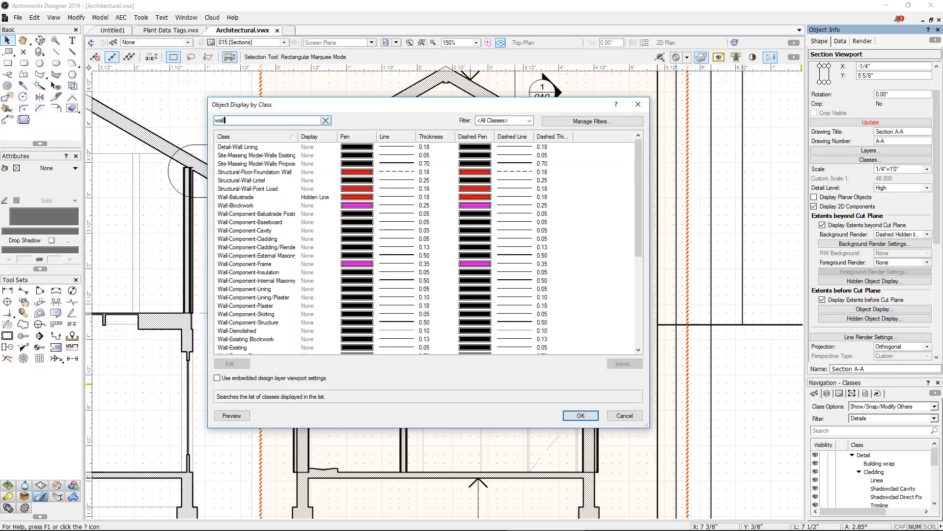
{"action": "left_click", "coordinate": [245, 198]}
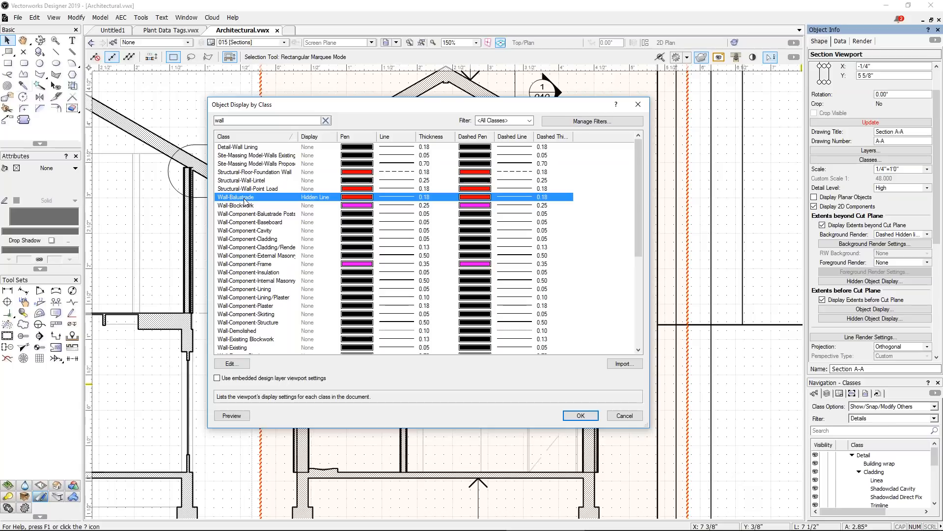
{"action": "double_click", "coordinate": [245, 198]}
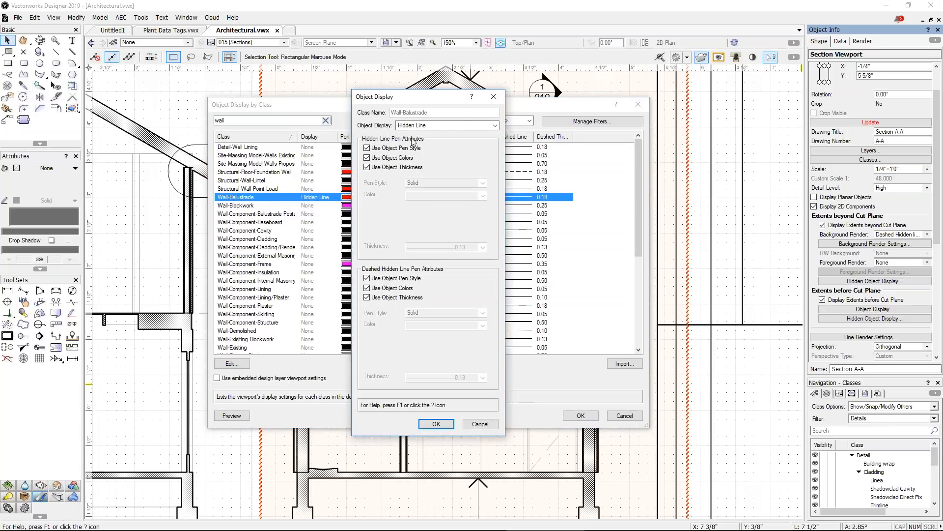
{"action": "left_click", "coordinate": [433, 127]}
{"action": "left_click", "coordinate": [435, 135]}
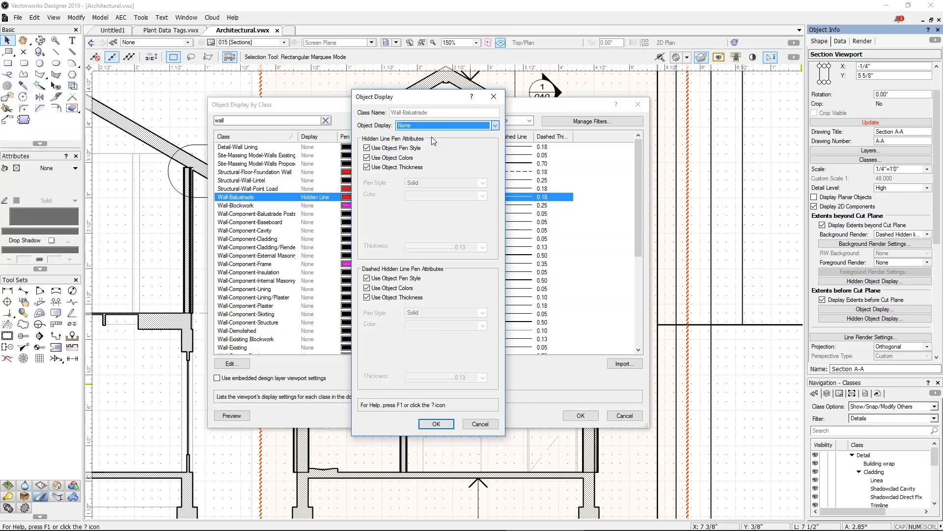
{"action": "left_click", "coordinate": [437, 126]}
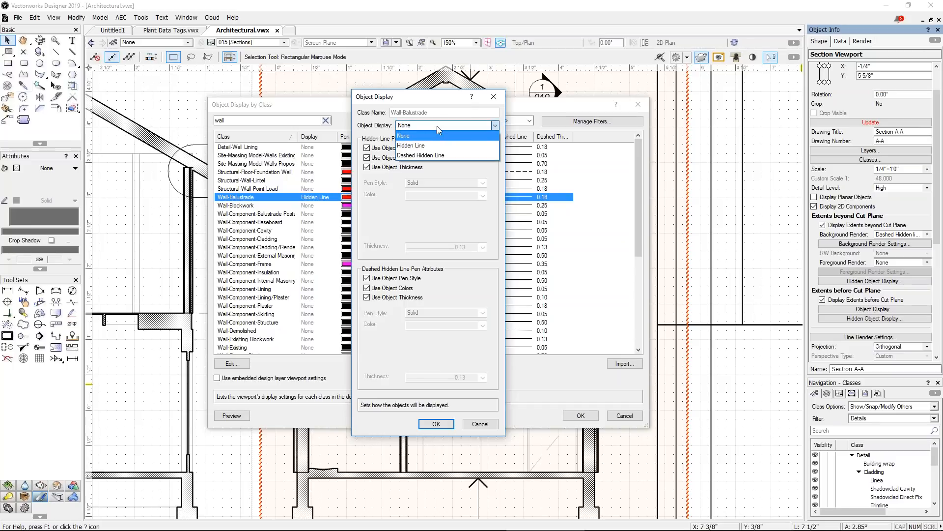
{"action": "left_click", "coordinate": [431, 146]}
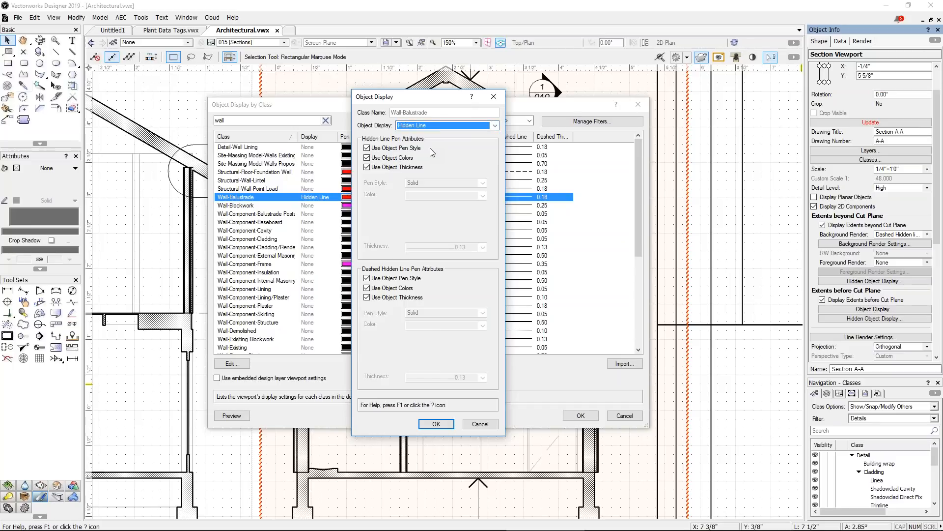
Stop the Wall-Balustrade hidden lines from using the object's pen style, colors and thickness
{"action": "left_click", "coordinate": [399, 148]}
{"action": "left_click", "coordinate": [396, 158]}
{"action": "left_click", "coordinate": [396, 167]}
Set the Wall-Balustrade hidden line pen style to Line Type with Dash Style-2
{"action": "left_click", "coordinate": [420, 184]}
{"action": "left_click", "coordinate": [411, 223]}
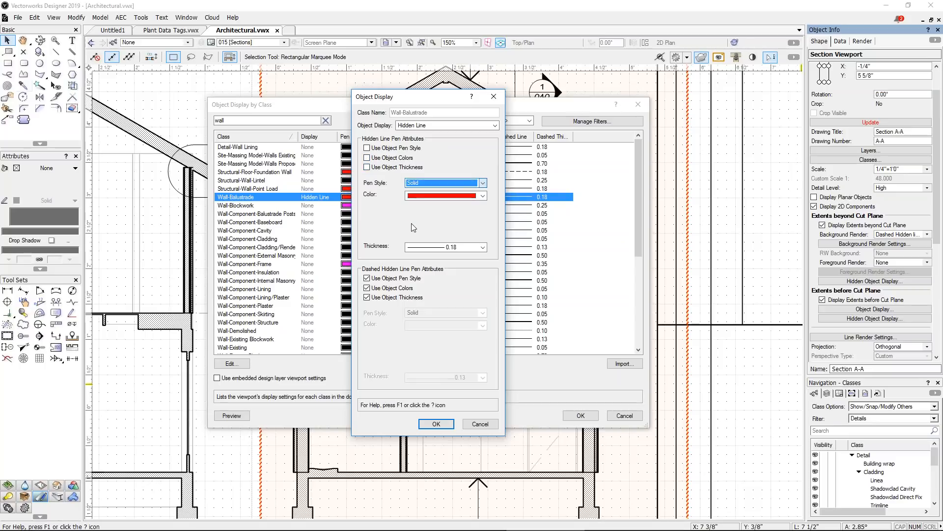
{"action": "left_click", "coordinate": [423, 185]}
{"action": "left_click", "coordinate": [424, 211]}
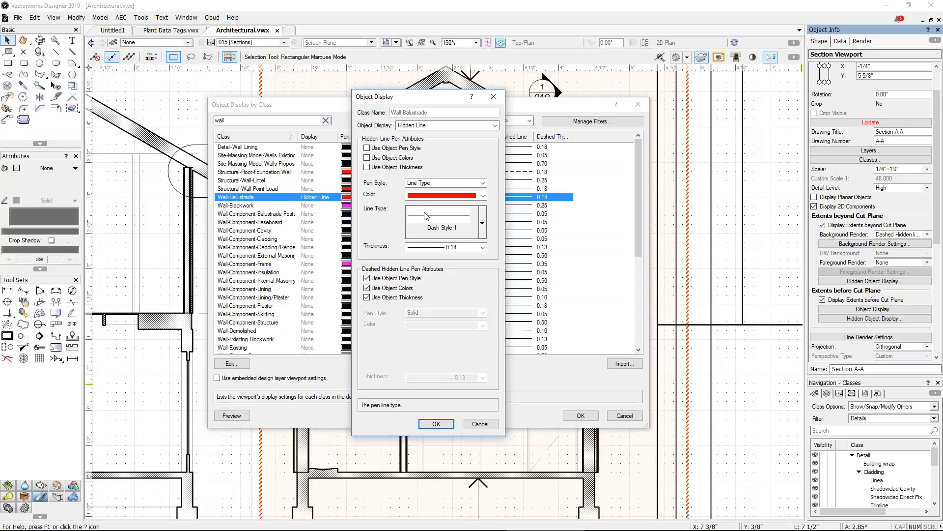
{"action": "left_click", "coordinate": [482, 222]}
{"action": "left_click", "coordinate": [526, 305]}
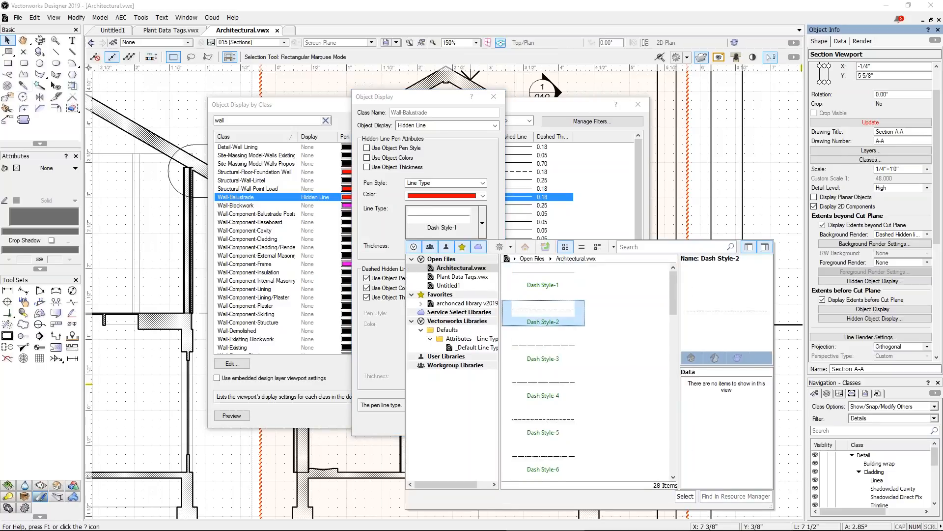
Color the Wall-Balustrade hidden lines gray and set their thickness to 0.05
{"action": "left_click", "coordinate": [429, 196]}
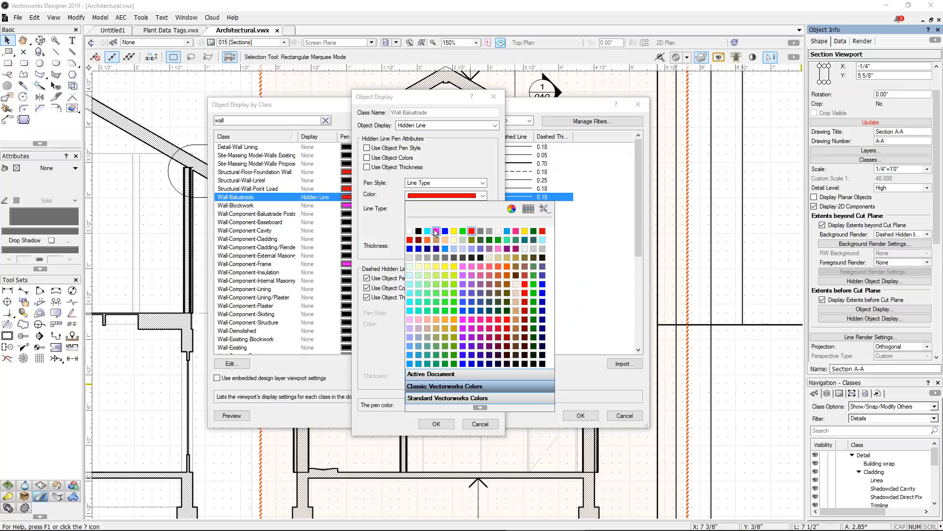
{"action": "left_click", "coordinate": [435, 257]}
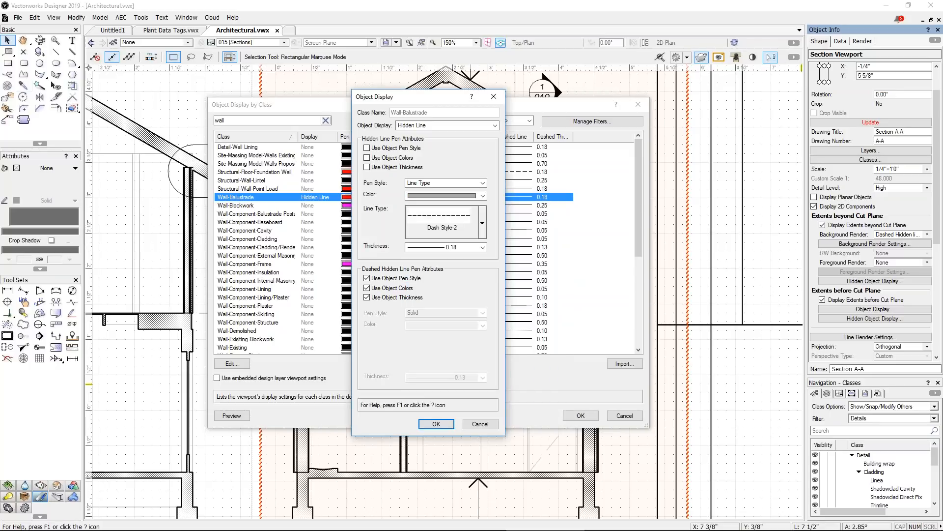
{"action": "left_click", "coordinate": [448, 246]}
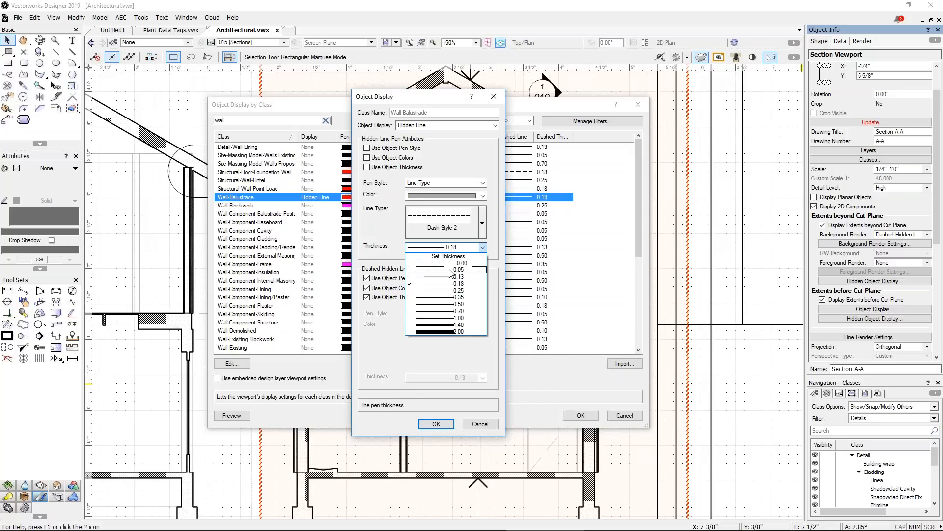
{"action": "left_click", "coordinate": [445, 261]}
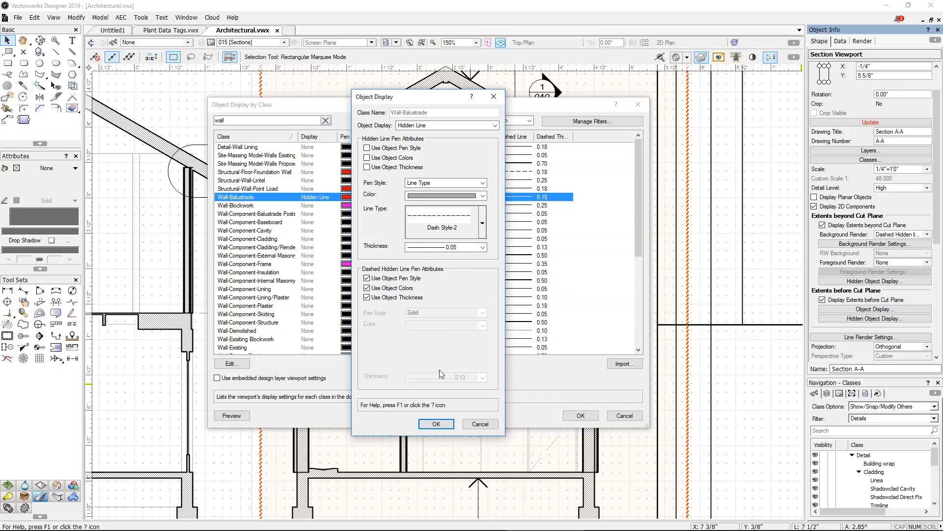
Stop the dashed hidden lines from using the object's pen style, colors and thickness, and color them gray
{"action": "left_click", "coordinate": [390, 278]}
{"action": "left_click", "coordinate": [390, 288]}
{"action": "left_click", "coordinate": [393, 297]}
{"action": "left_click", "coordinate": [421, 314]}
{"action": "left_click", "coordinate": [418, 343]}
{"action": "left_click", "coordinate": [426, 326]}
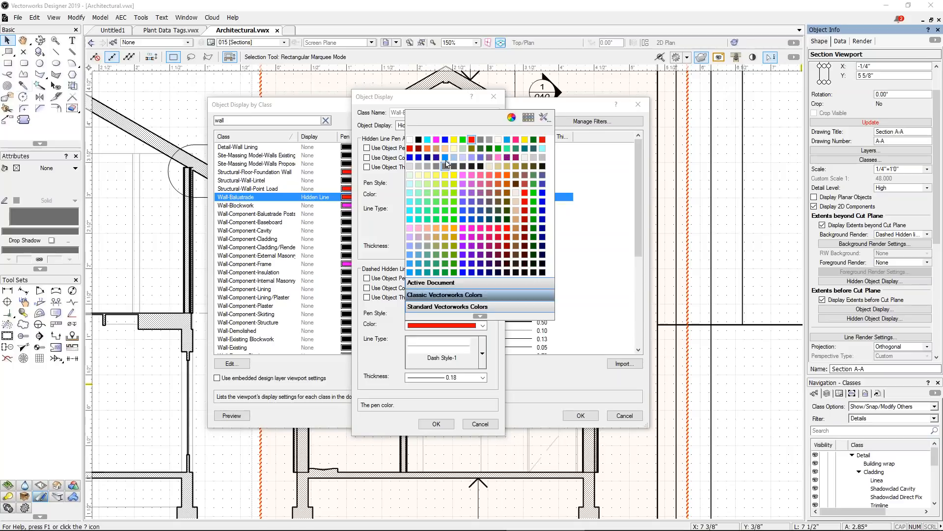
{"action": "left_click", "coordinate": [419, 167]}
Set the dashed hidden lines' pen style to Line Type with Dash Style-2 and their thickness to 0.05
{"action": "left_click", "coordinate": [432, 310]}
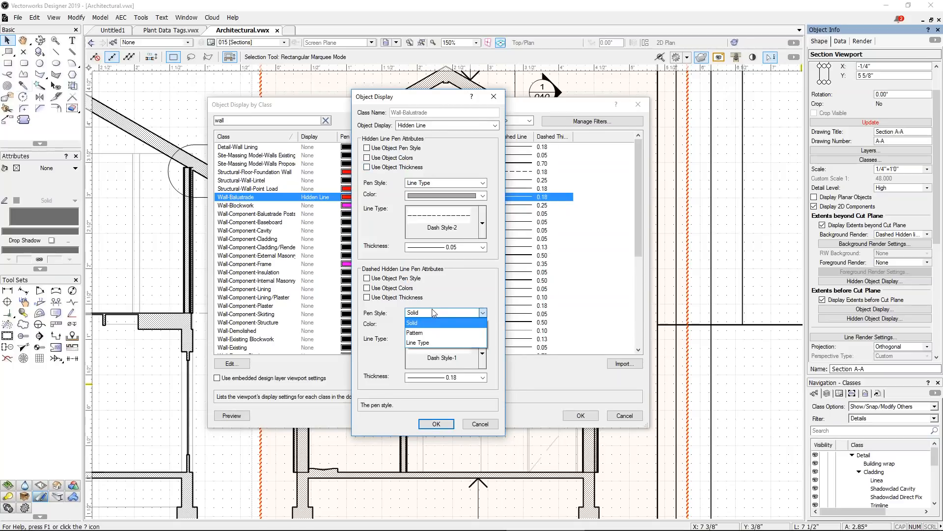
{"action": "left_click", "coordinate": [430, 342]}
{"action": "left_click", "coordinate": [443, 350]}
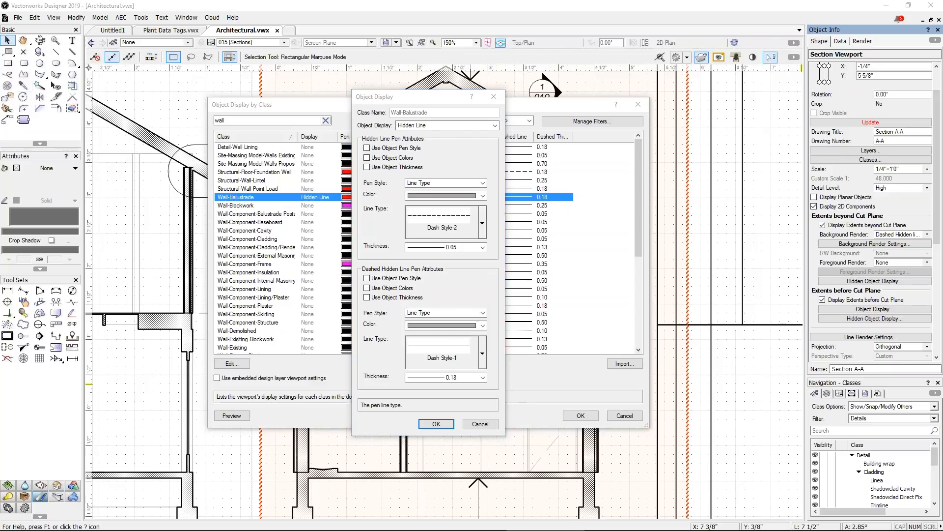
{"action": "left_click", "coordinate": [533, 143]}
{"action": "double_click", "coordinate": [532, 143]}
{"action": "left_click", "coordinate": [449, 377]}
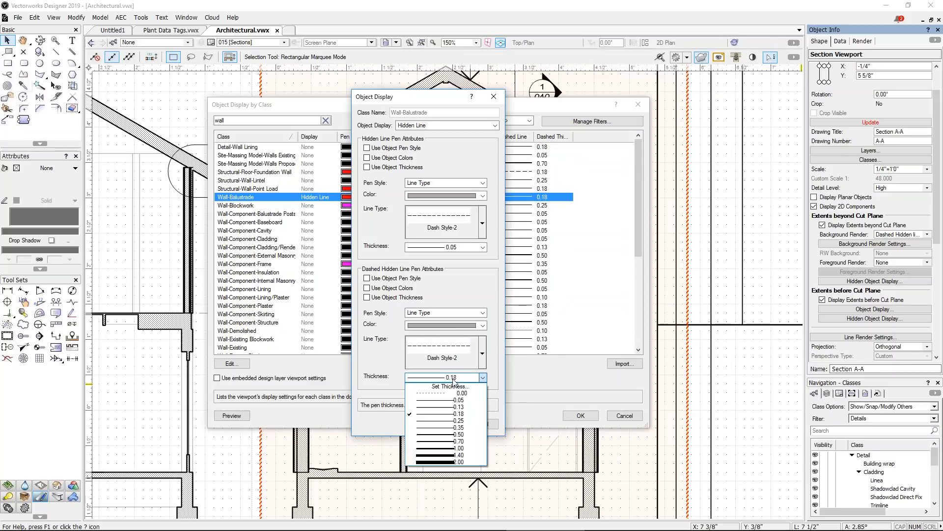
{"action": "left_click", "coordinate": [454, 400]}
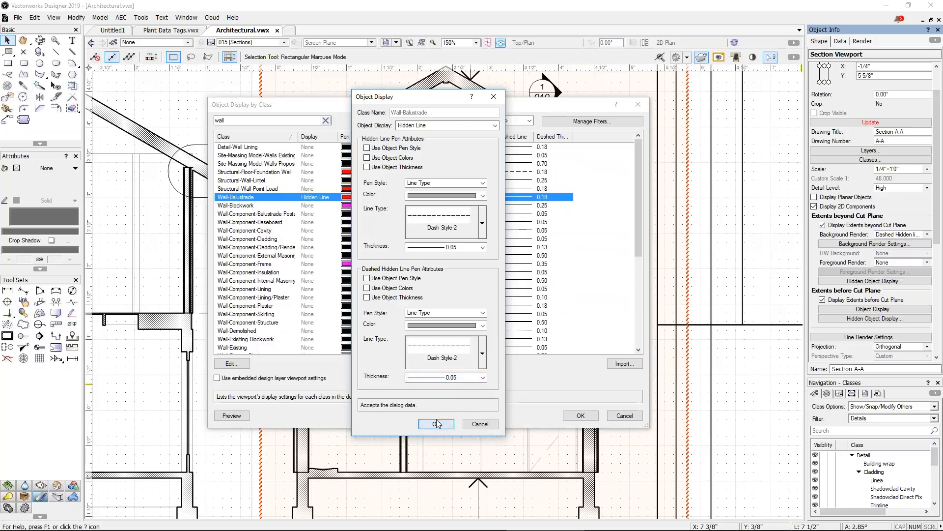
Accept the Wall-Balustrade object display settings, update the Section A-A viewport and deselect it
{"action": "left_click", "coordinate": [440, 423]}
{"action": "left_click", "coordinate": [581, 416]}
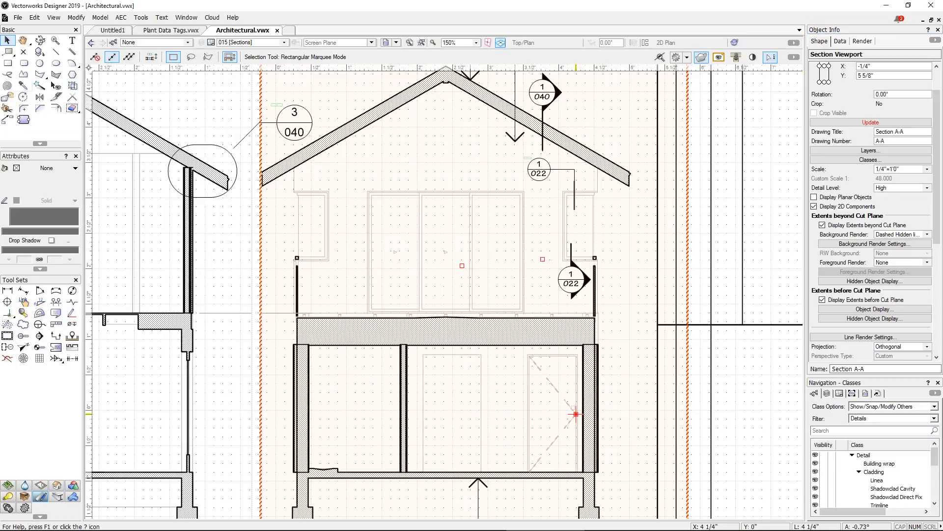
{"action": "left_click", "coordinate": [853, 123]}
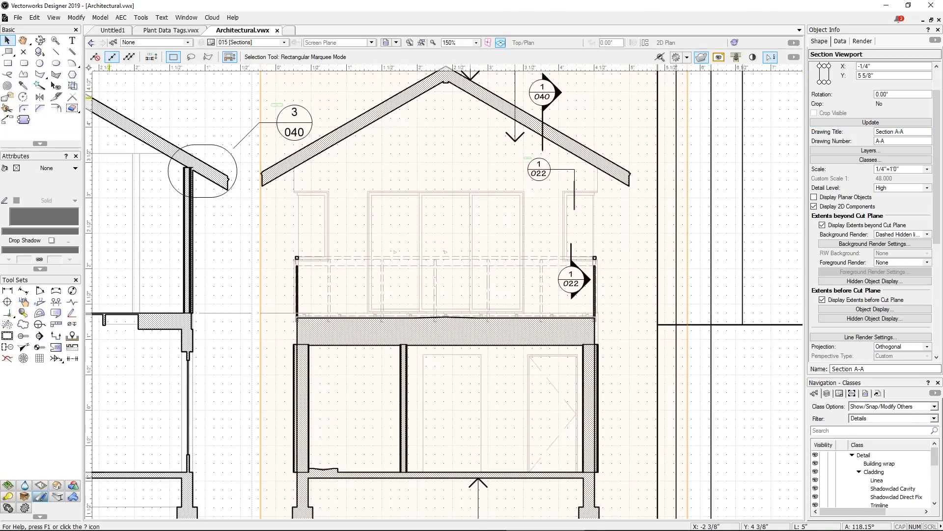
{"action": "left_click", "coordinate": [215, 89]}
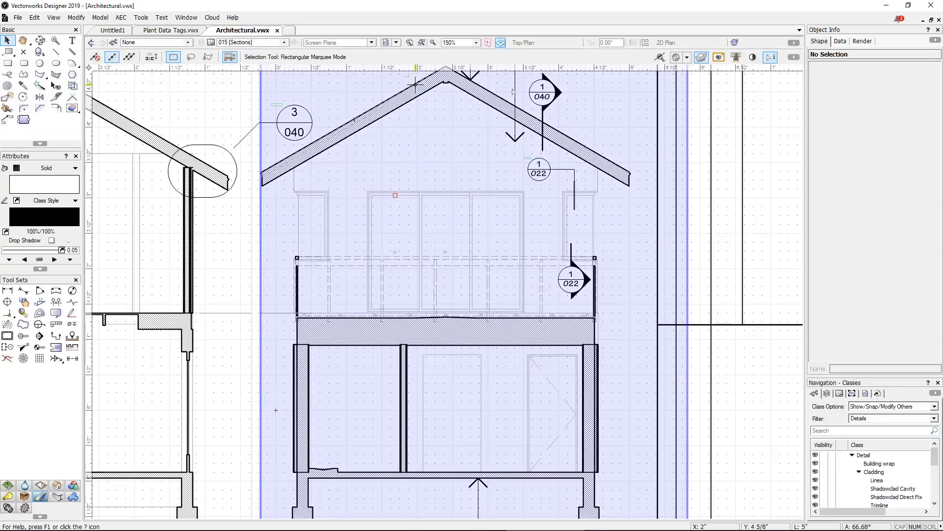
Switch from the Sections sheet layer to the 1-Floor design layer
{"action": "scroll", "coordinate": [470, 197], "scroll_direction": "down", "scroll_amount": 4}
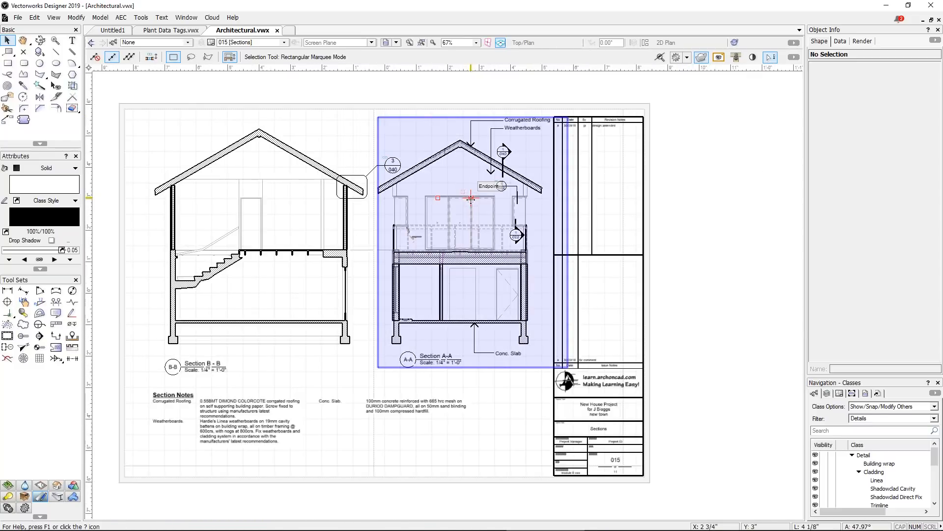
{"action": "middle_click_drag", "start_coordinate": [471, 198], "coordinate": [494, 185]}
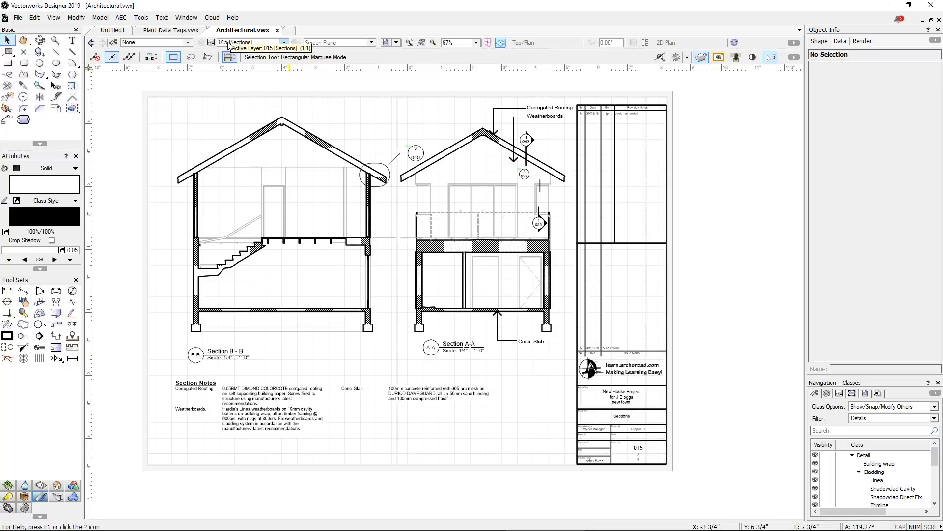
{"action": "left_click", "coordinate": [284, 43]}
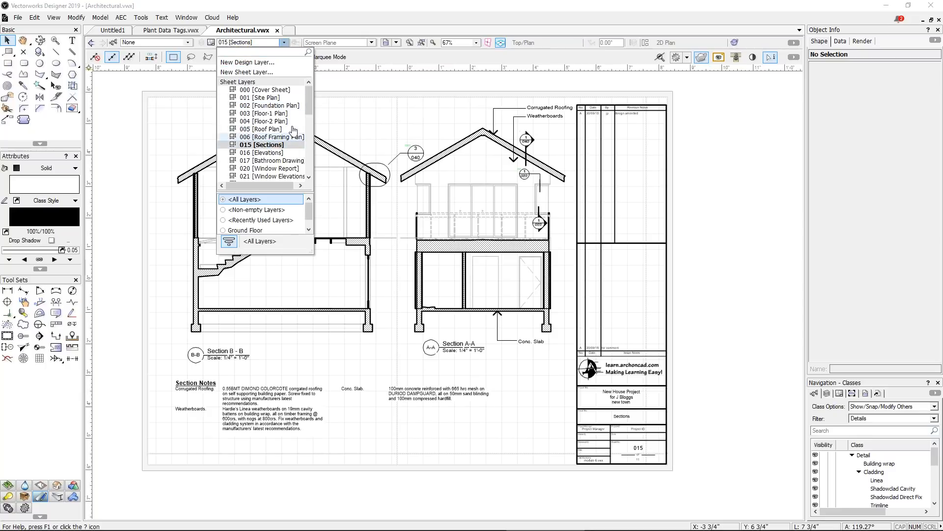
{"action": "scroll", "coordinate": [295, 129], "scroll_direction": "down", "scroll_amount": 6}
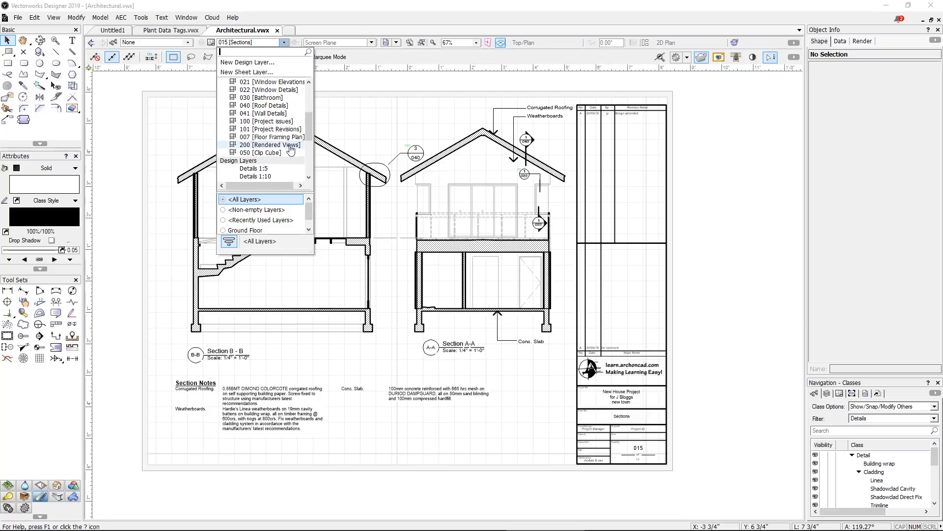
{"action": "scroll", "coordinate": [292, 152], "scroll_direction": "down", "scroll_amount": 1}
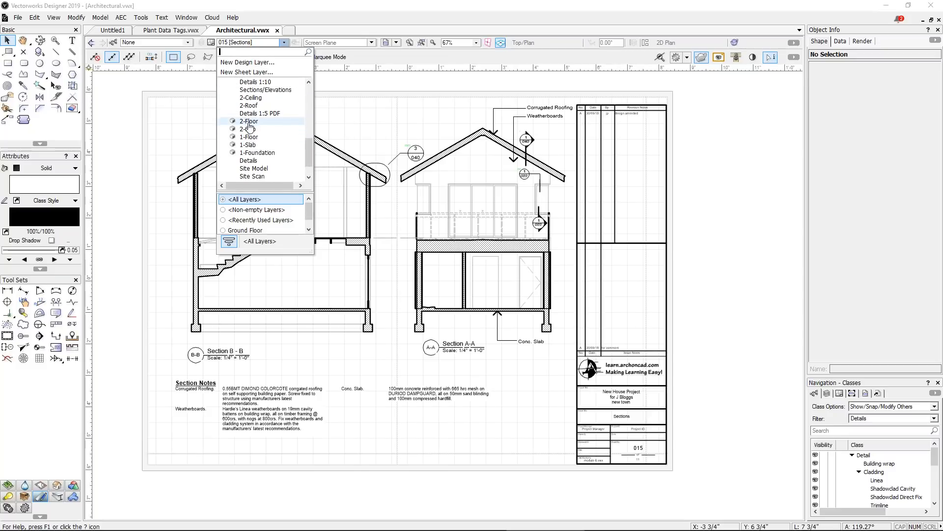
{"action": "left_click", "coordinate": [250, 137]}
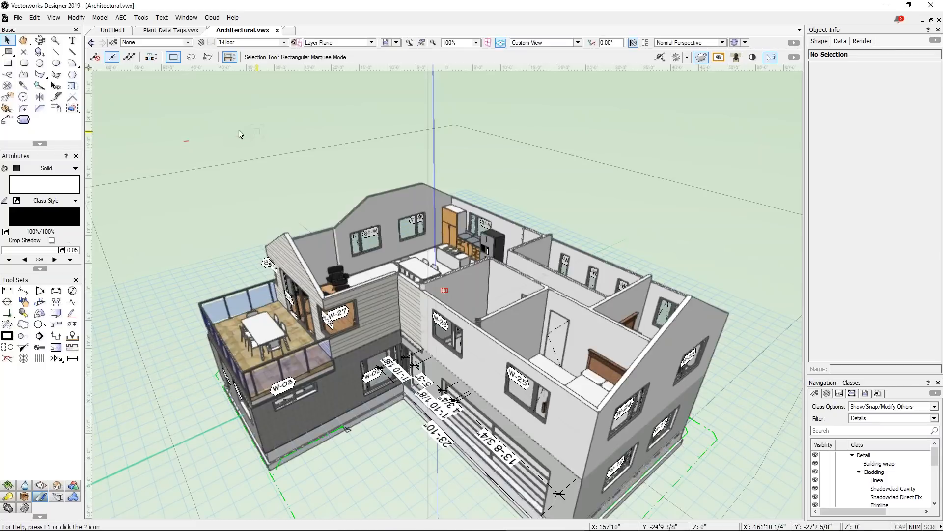
Start a horizontal section viewport named by drawing and sheet number, and display extents above the cut plane
{"action": "left_click", "coordinate": [54, 17]}
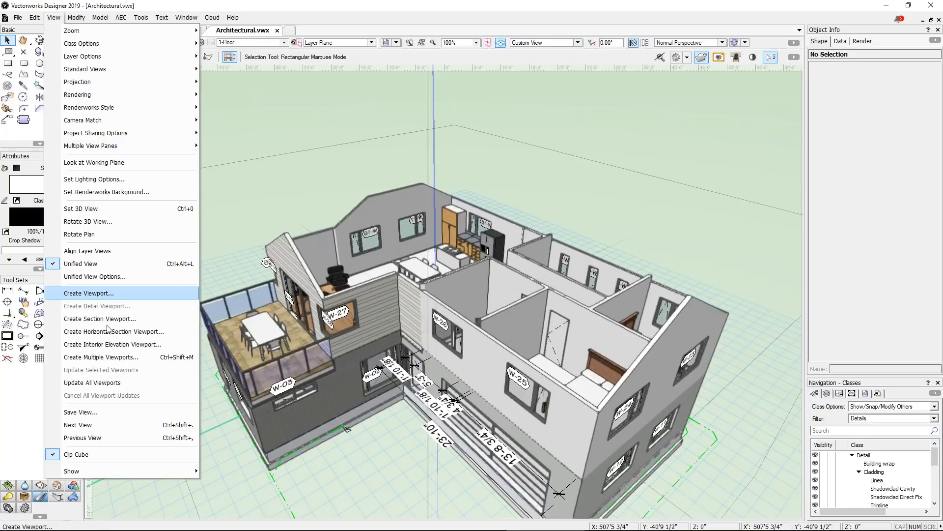
{"action": "left_click", "coordinate": [113, 332]}
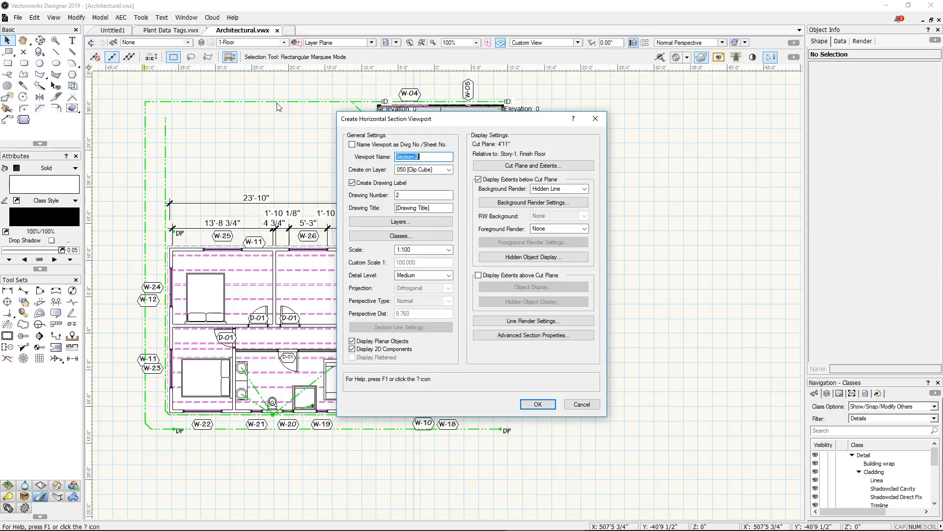
{"action": "left_click_drag", "start_coordinate": [440, 123], "coordinate": [428, 118]}
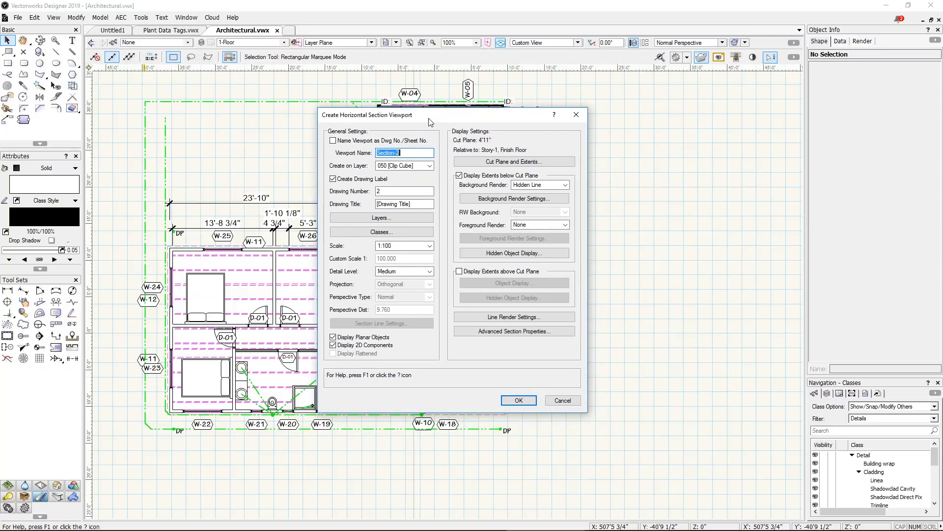
{"action": "left_click", "coordinate": [334, 141]}
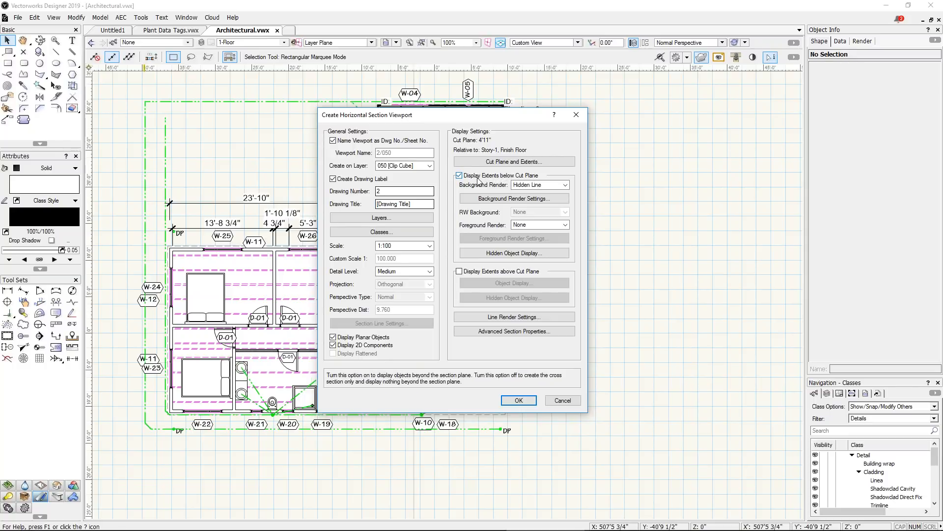
{"action": "left_click", "coordinate": [472, 271]}
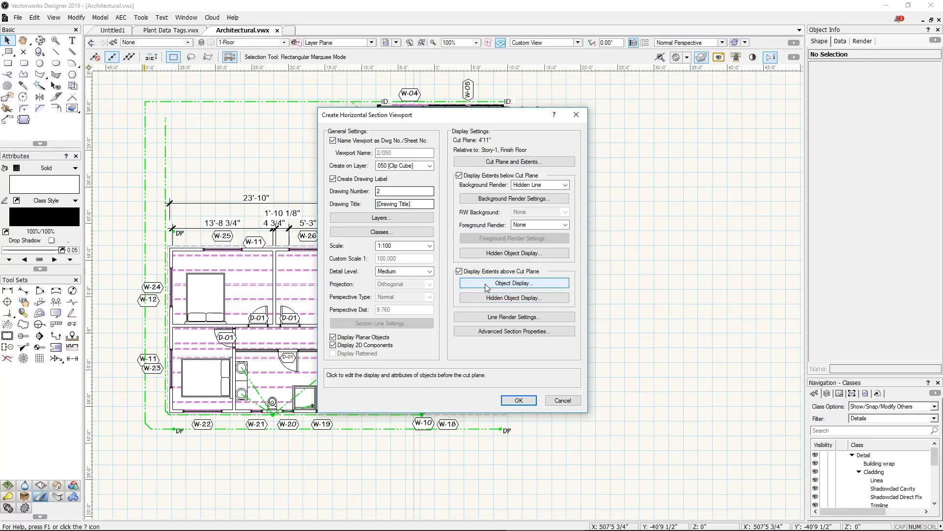
Review the per-class display settings for objects above the cut plane, from the first classes down to the Site and Slab classes
{"action": "left_click", "coordinate": [485, 284]}
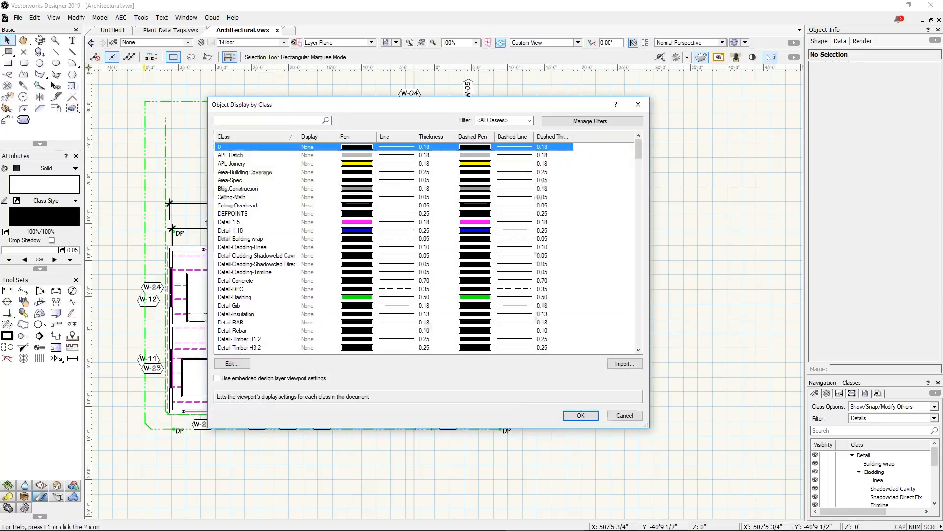
{"action": "scroll", "coordinate": [361, 227], "scroll_direction": "down", "scroll_amount": 2}
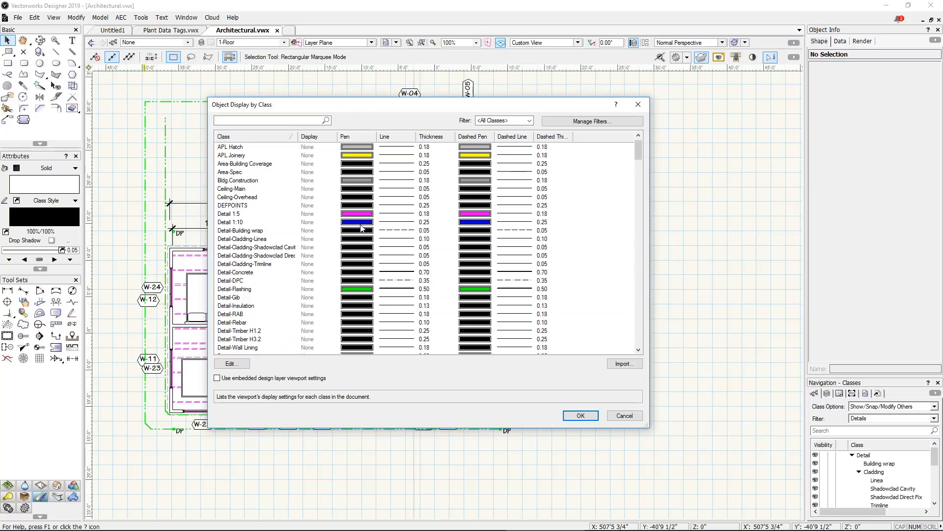
{"action": "scroll", "coordinate": [361, 227], "scroll_direction": "down", "scroll_amount": 5}
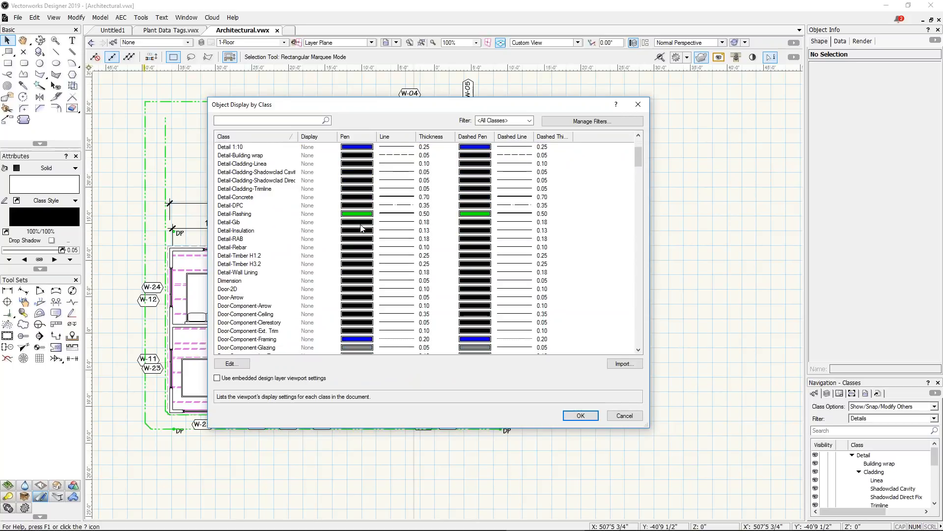
{"action": "scroll", "coordinate": [361, 228], "scroll_direction": "down", "scroll_amount": 1}
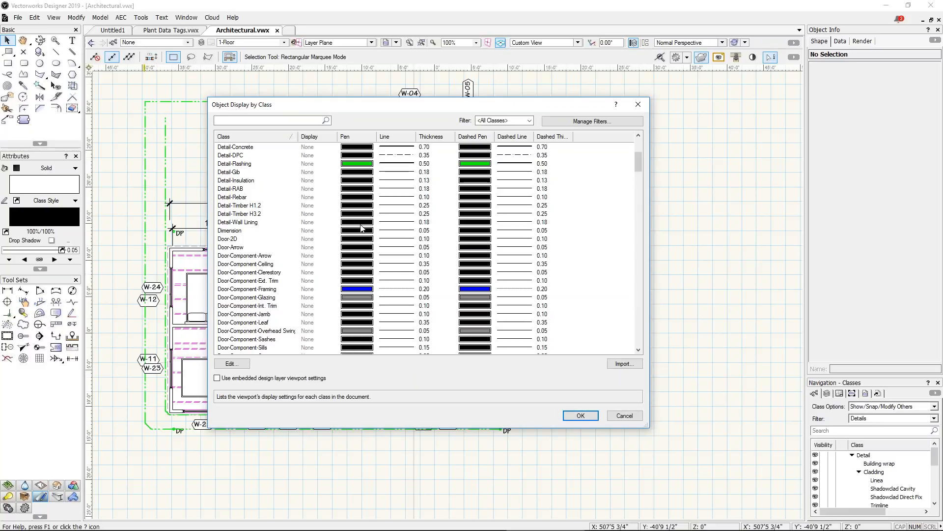
{"action": "scroll", "coordinate": [403, 189], "scroll_direction": "down", "scroll_amount": 3}
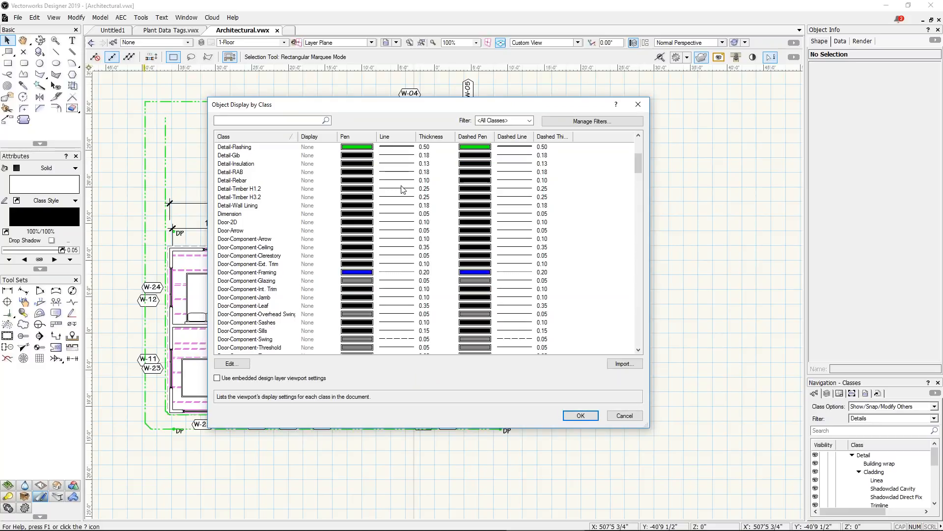
{"action": "scroll", "coordinate": [396, 206], "scroll_direction": "down", "scroll_amount": 3}
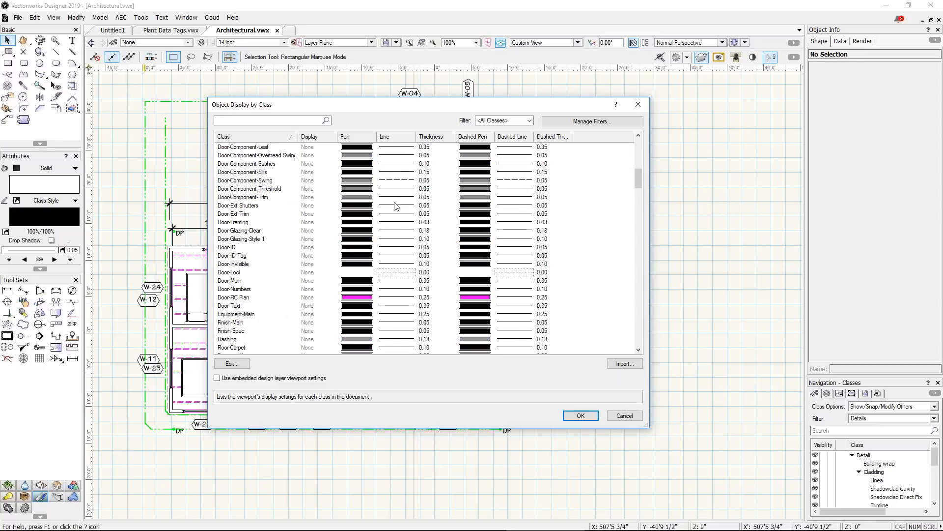
{"action": "scroll", "coordinate": [396, 206], "scroll_direction": "up", "scroll_amount": 5}
{"action": "scroll", "coordinate": [397, 207], "scroll_direction": "up", "scroll_amount": 6}
{"action": "scroll", "coordinate": [397, 206], "scroll_direction": "up", "scroll_amount": 1}
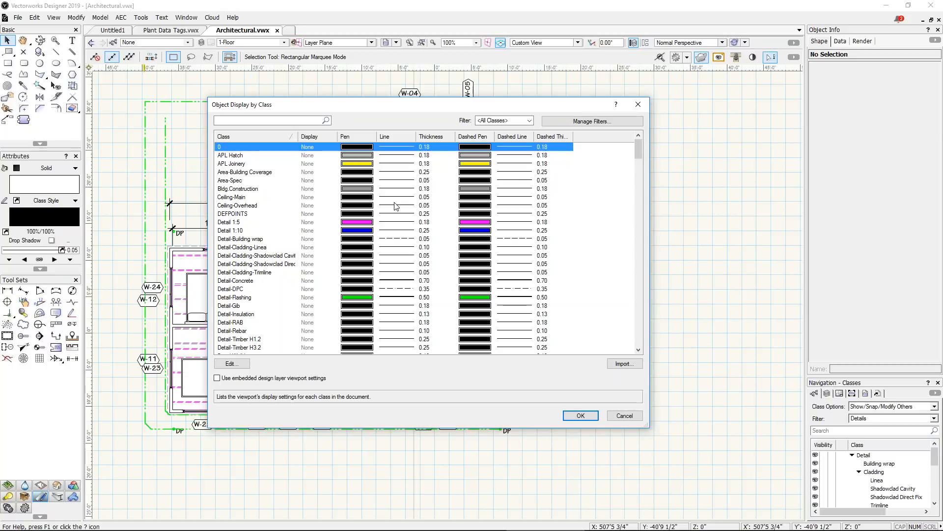
{"action": "scroll", "coordinate": [478, 227], "scroll_direction": "down", "scroll_amount": 4}
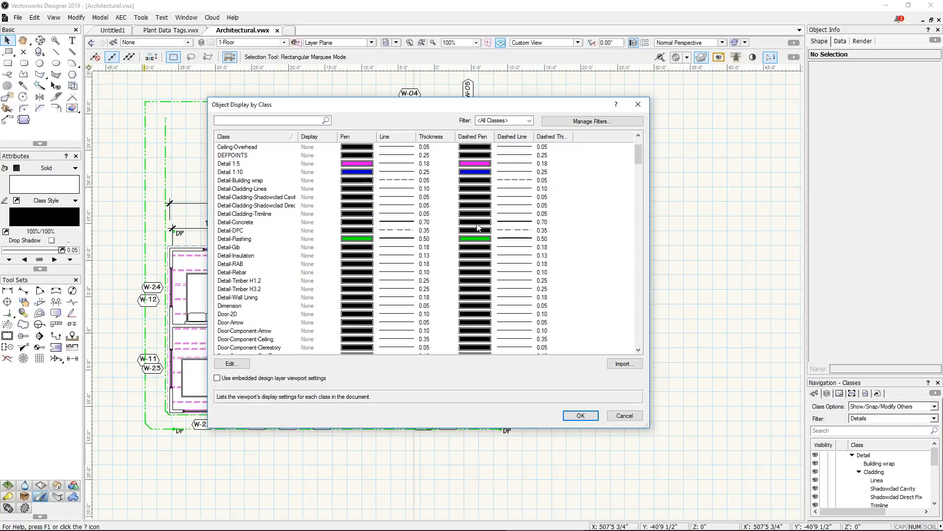
{"action": "scroll", "coordinate": [478, 227], "scroll_direction": "down", "scroll_amount": 2}
{"action": "left_click_drag", "start_coordinate": [640, 167], "coordinate": [637, 288]}
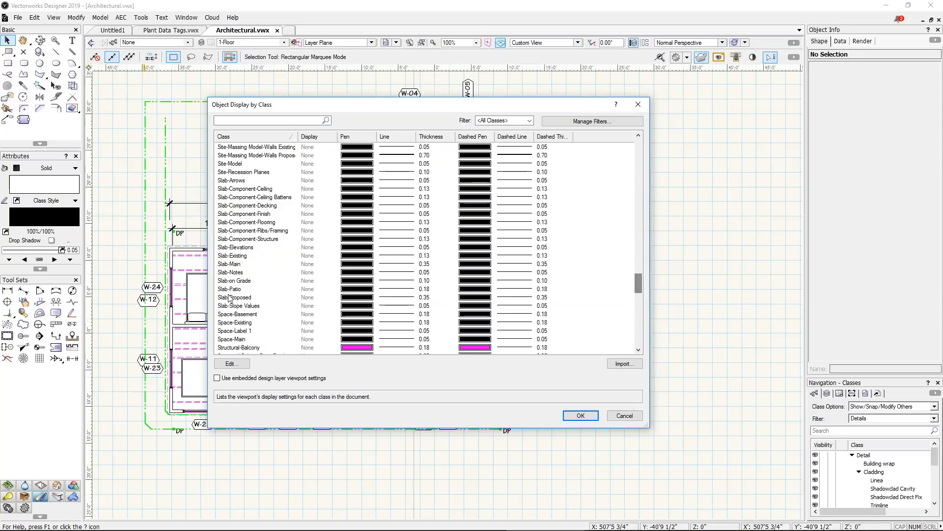
{"action": "left_click", "coordinate": [238, 166]}
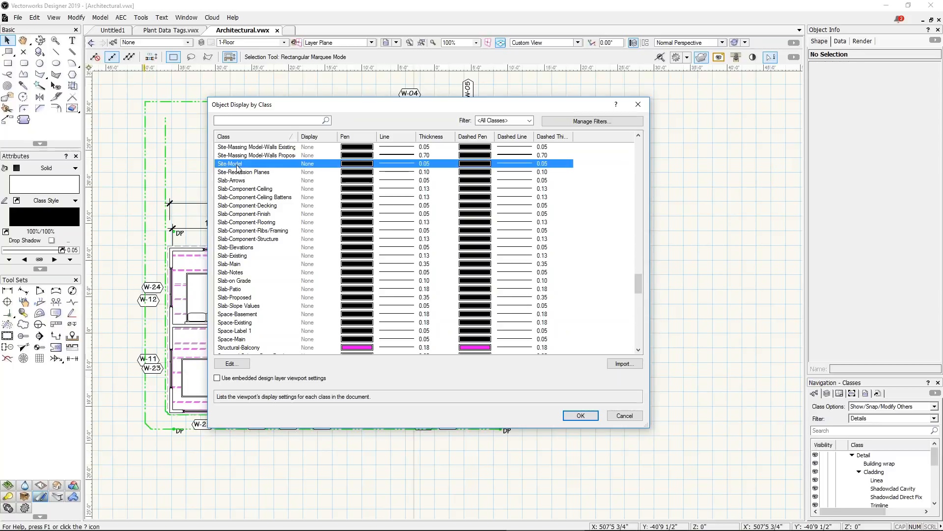
{"action": "left_click", "coordinate": [248, 255]}
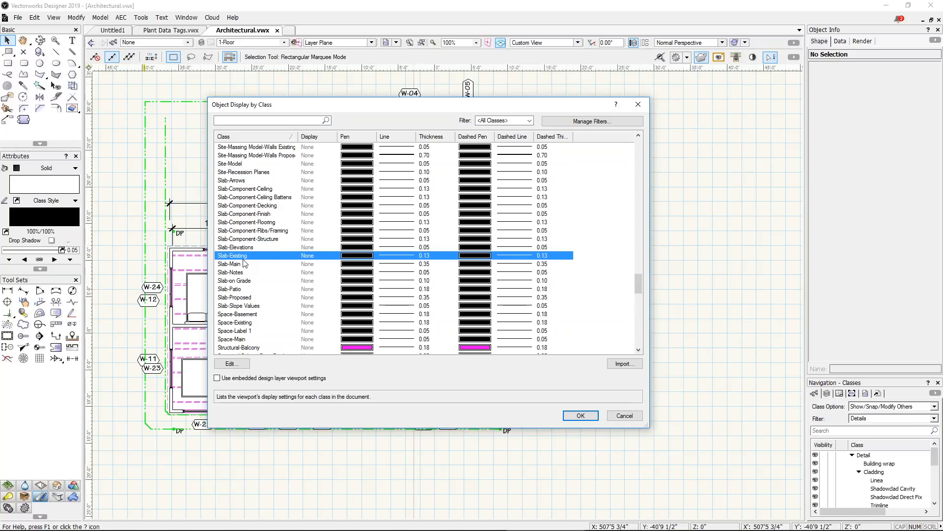
{"action": "left_click", "coordinate": [244, 264]}
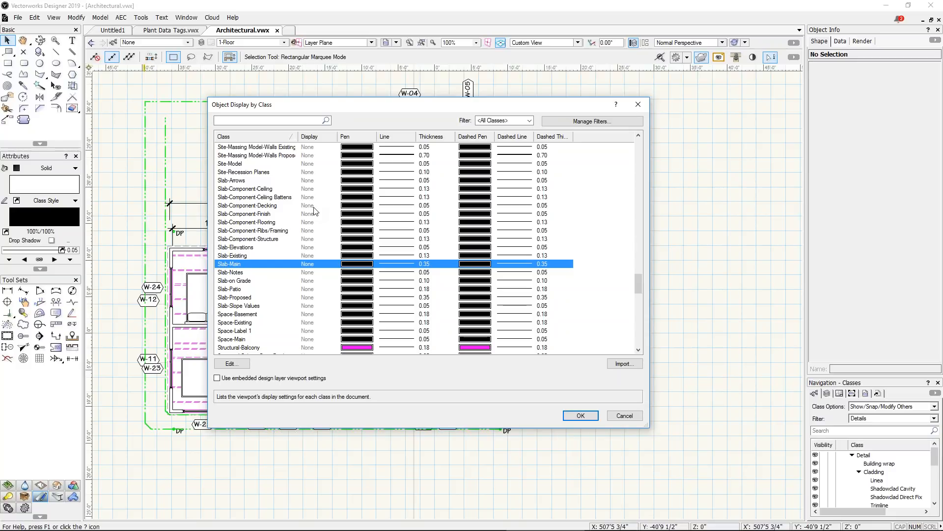
{"action": "left_click", "coordinate": [575, 416]}
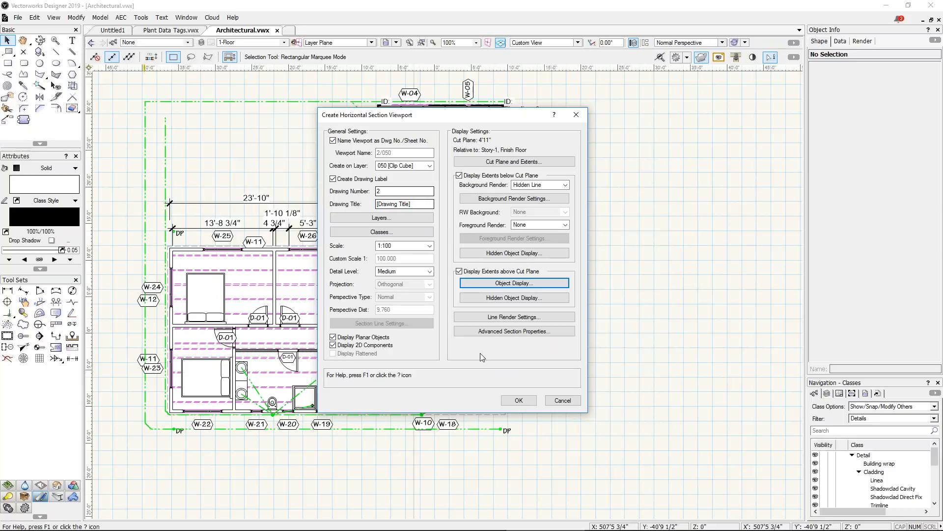
Review the attribute and display options in the horizontal section's advanced properties
{"action": "left_click", "coordinate": [520, 332]}
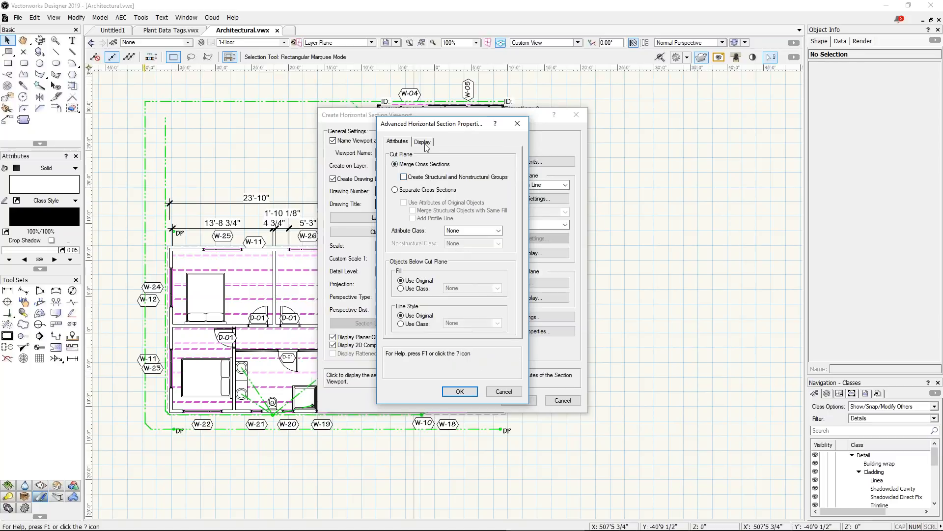
{"action": "left_click", "coordinate": [422, 142]}
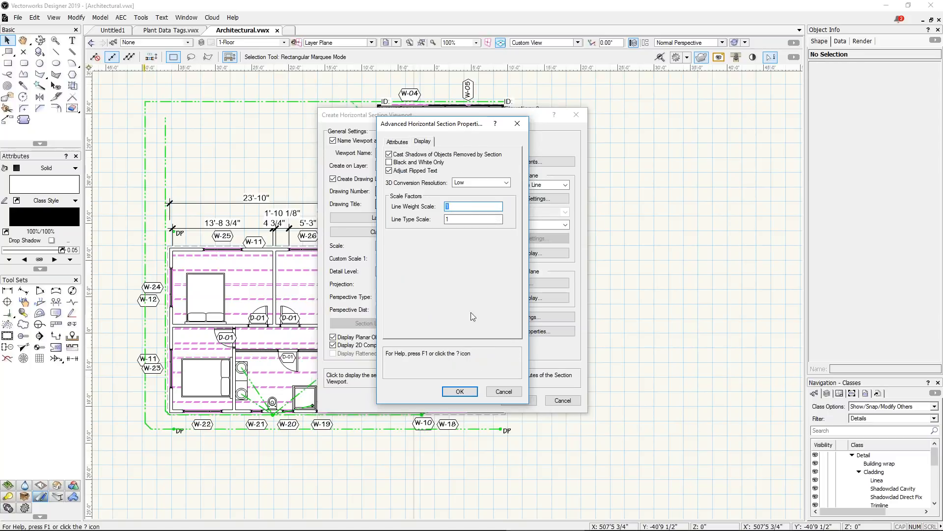
{"action": "left_click", "coordinate": [458, 391]}
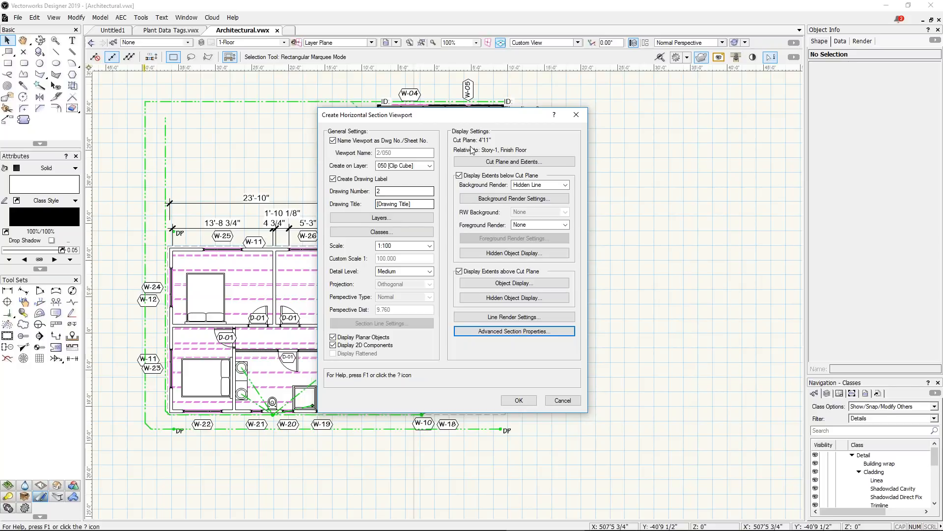
Set the cut plane's finite height to 1500mm, and cancel creating the horizontal section viewport
{"action": "key", "text": "ctrl"}
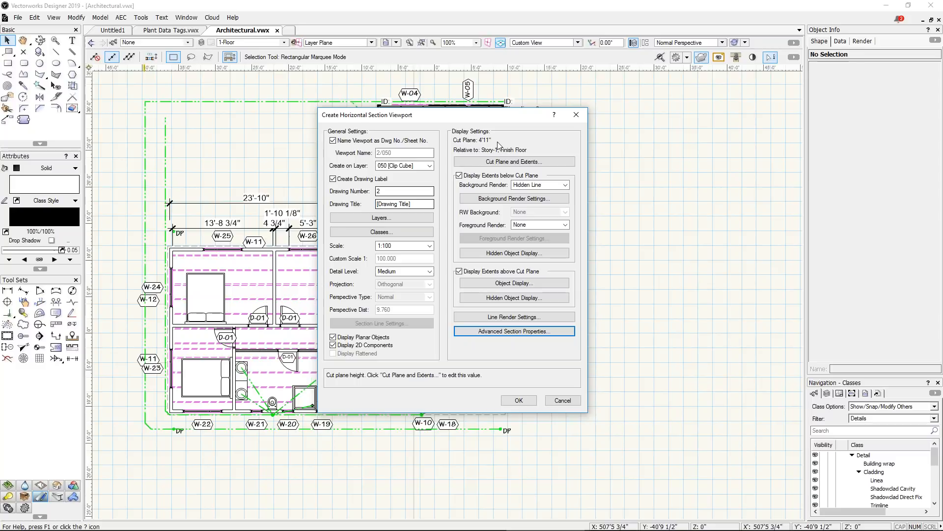
{"action": "left_click", "coordinate": [538, 161]}
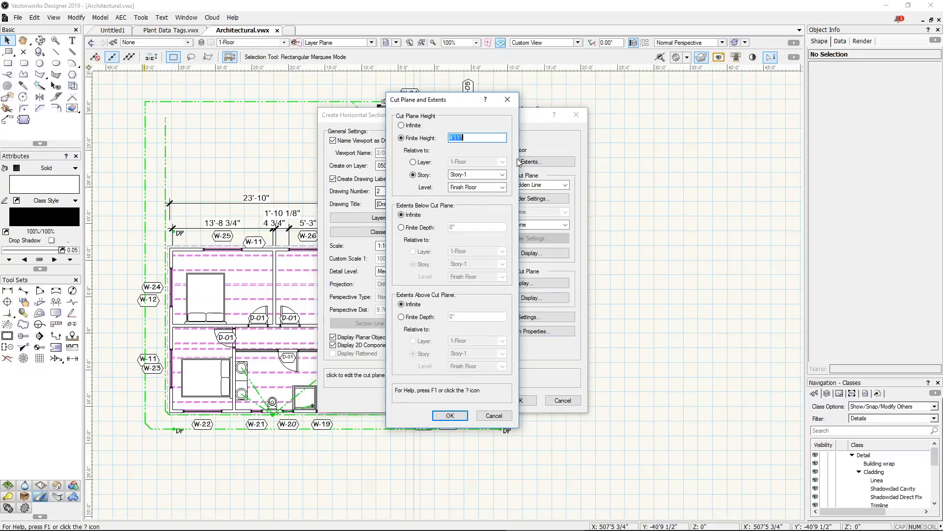
{"action": "type", "text": "1500mm"}
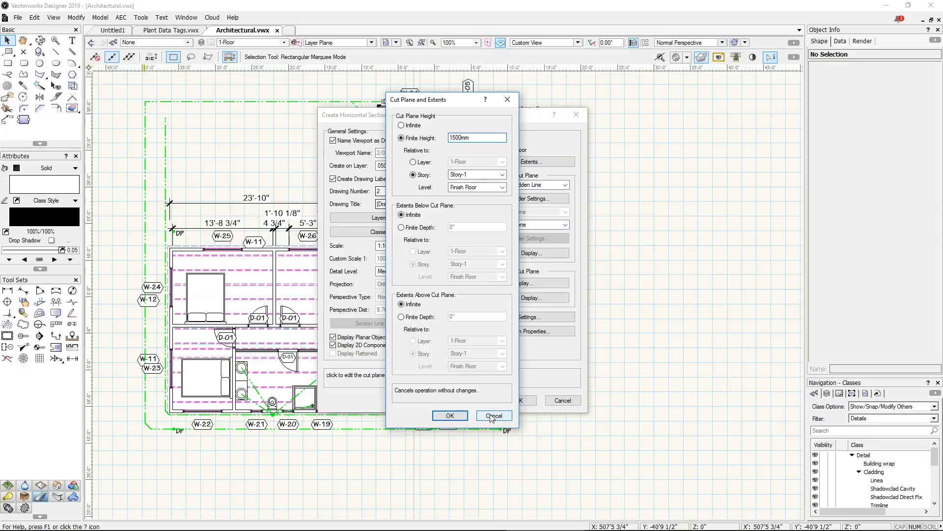
{"action": "left_click", "coordinate": [450, 416]}
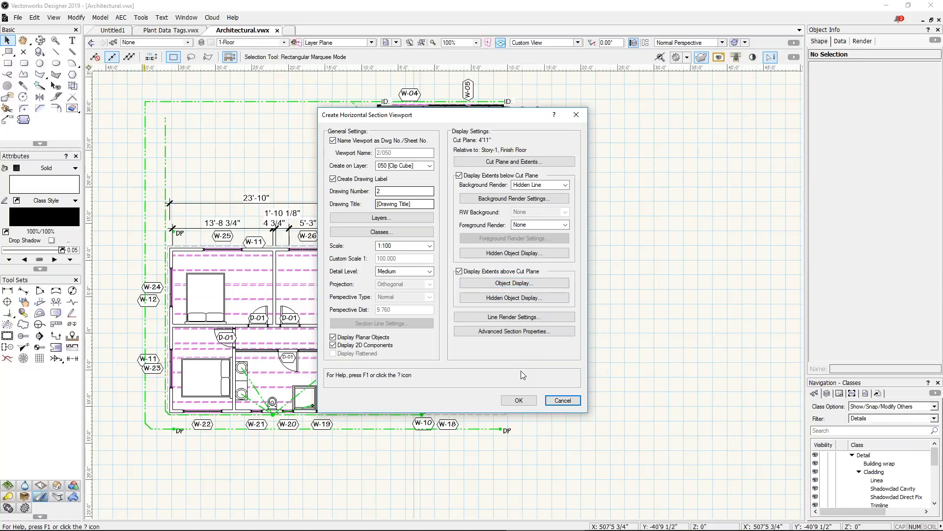
{"action": "left_click", "coordinate": [562, 401]}
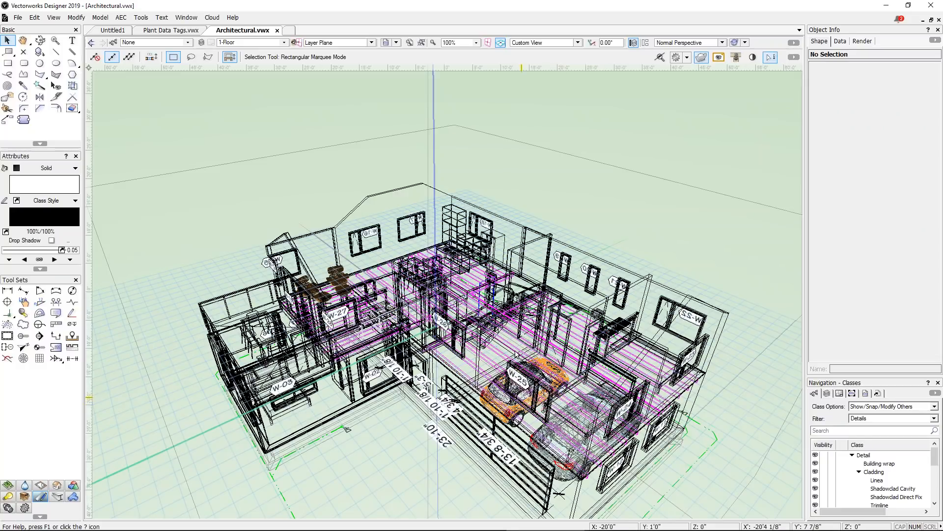
Create a new blank document and start importing a DXF/DWG file into it
{"action": "left_click", "coordinate": [18, 17]}
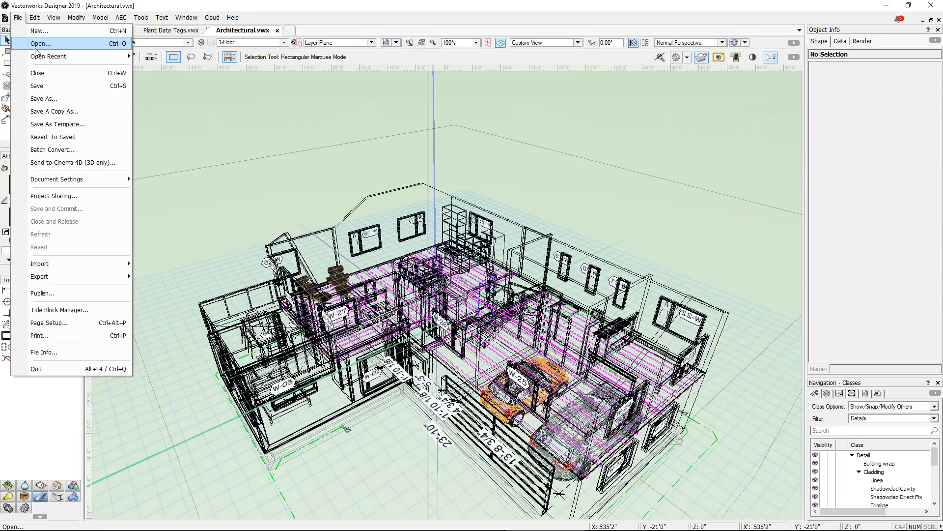
{"action": "left_click", "coordinate": [36, 31]}
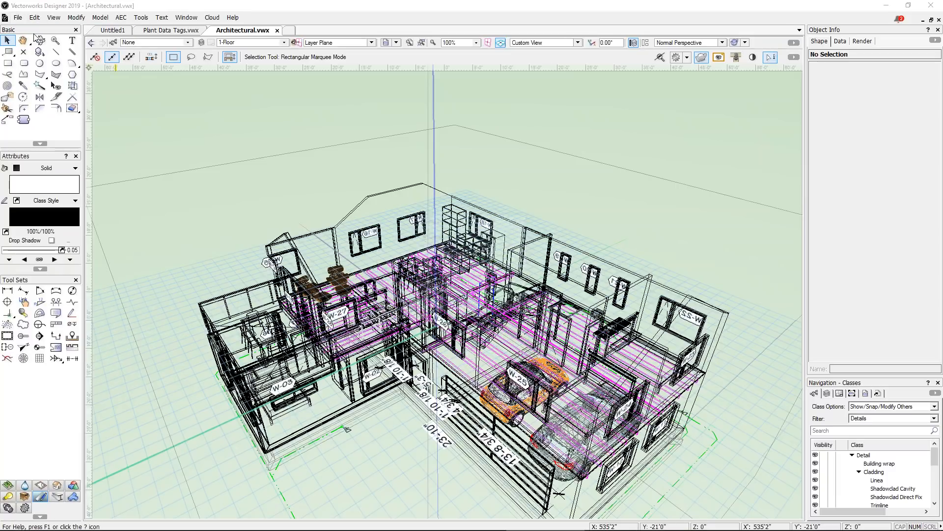
{"action": "left_click", "coordinate": [462, 302]}
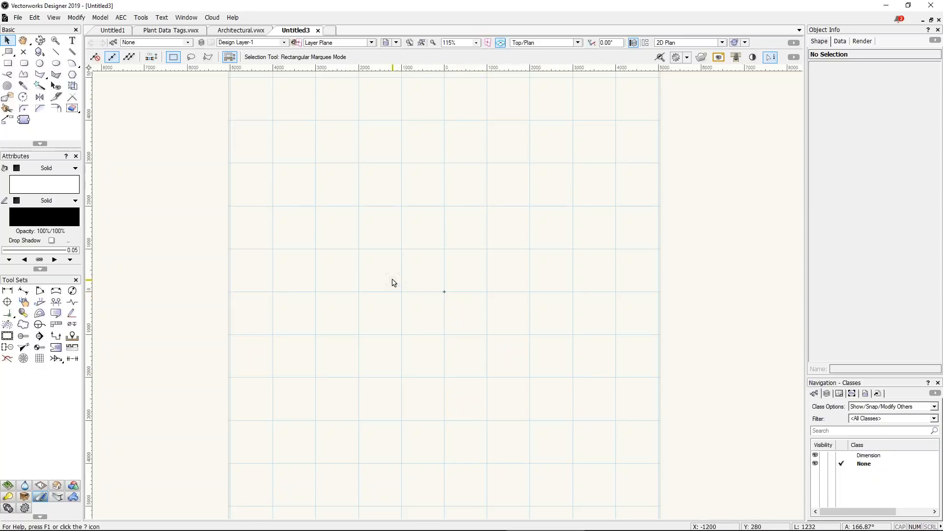
{"action": "key", "text": "super+Tab"}
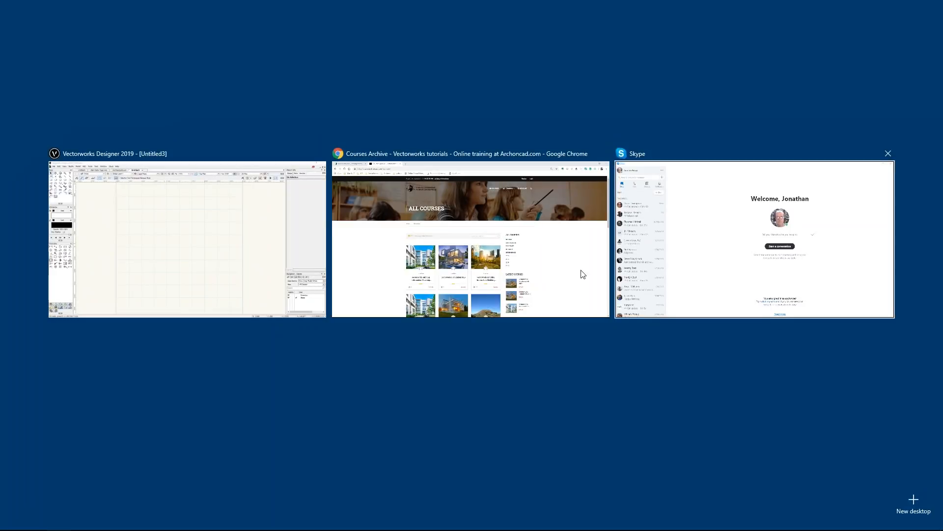
{"action": "key", "text": "Escape"}
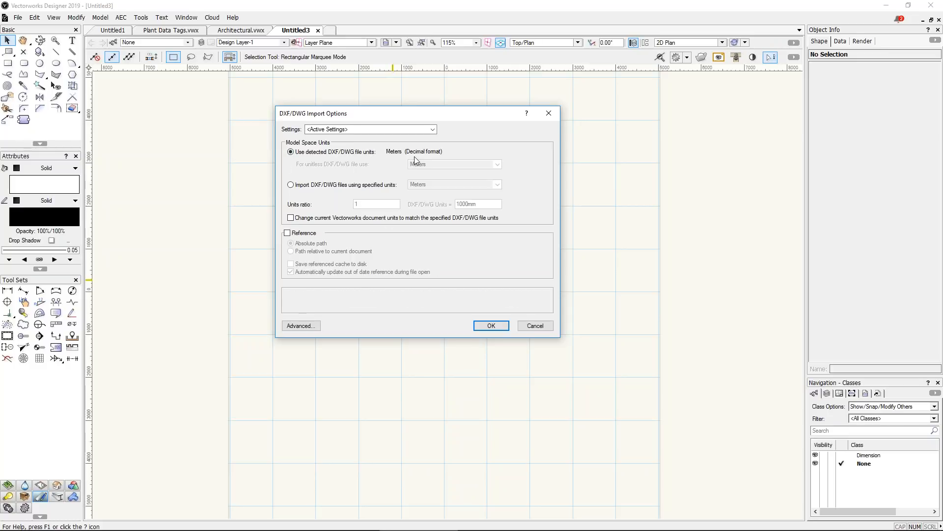
Review the import location settings in the advanced DXF/DWG import options and set the model space scale to Fit To Page
{"action": "left_click", "coordinate": [301, 326]}
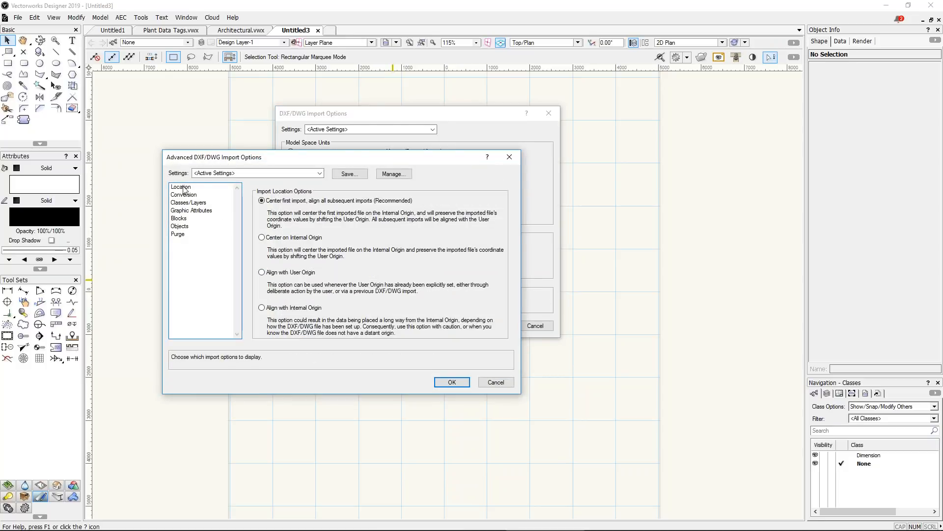
{"action": "left_click_drag", "start_coordinate": [295, 157], "coordinate": [554, 171]}
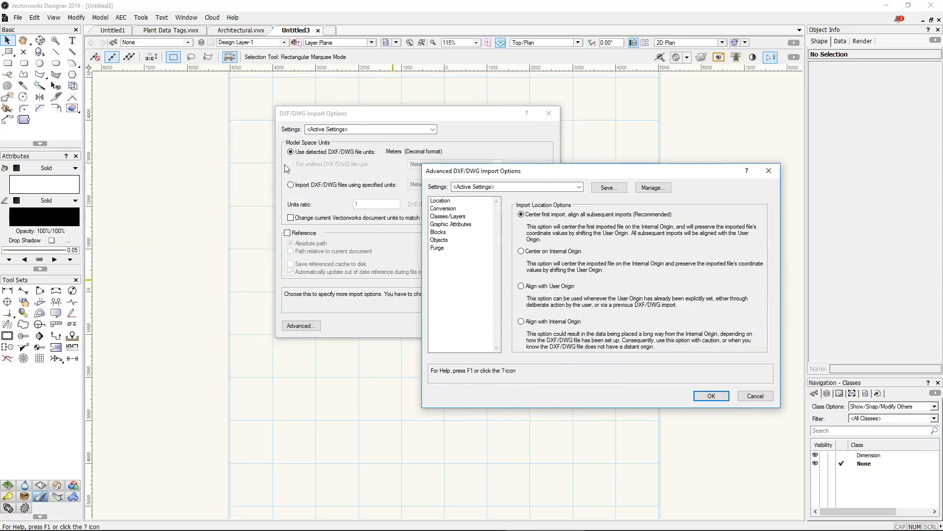
{"action": "left_click_drag", "start_coordinate": [468, 177], "coordinate": [266, 149]}
{"action": "left_click", "coordinate": [247, 172]}
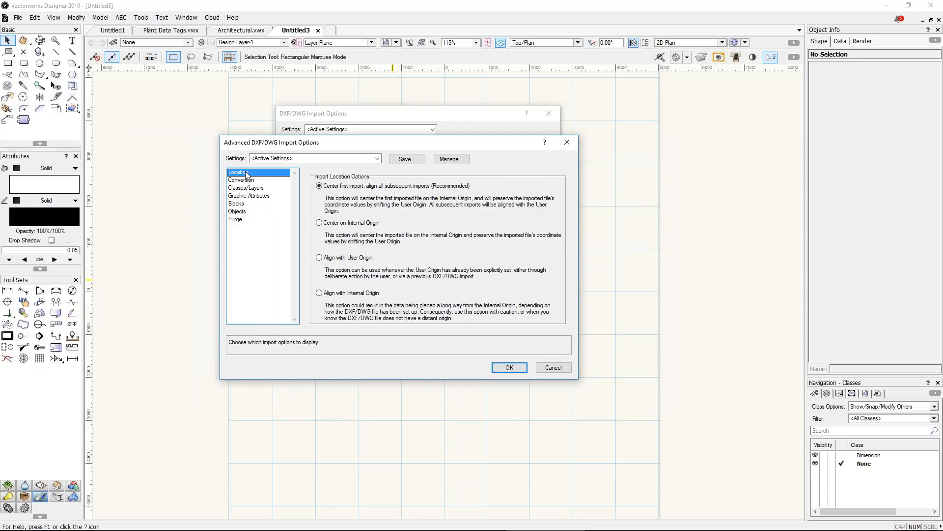
{"action": "left_click", "coordinate": [246, 181]}
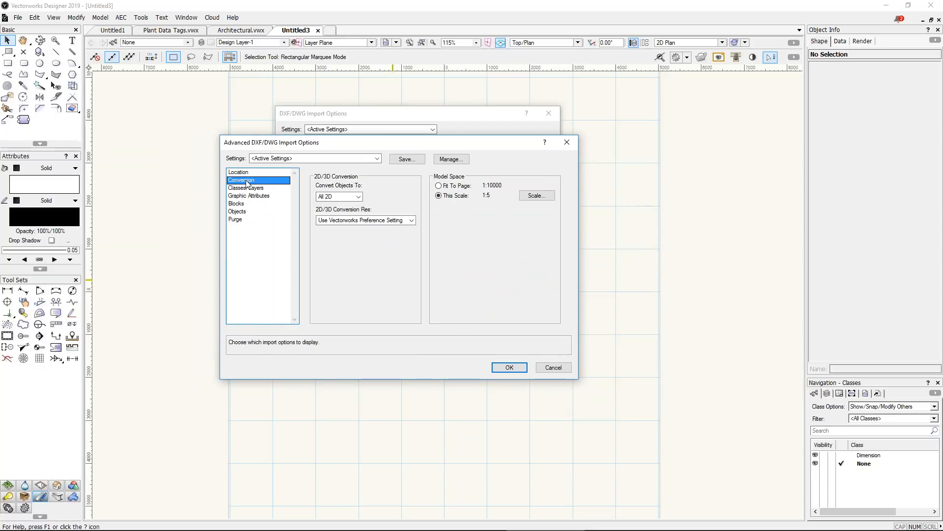
{"action": "left_click", "coordinate": [462, 186]}
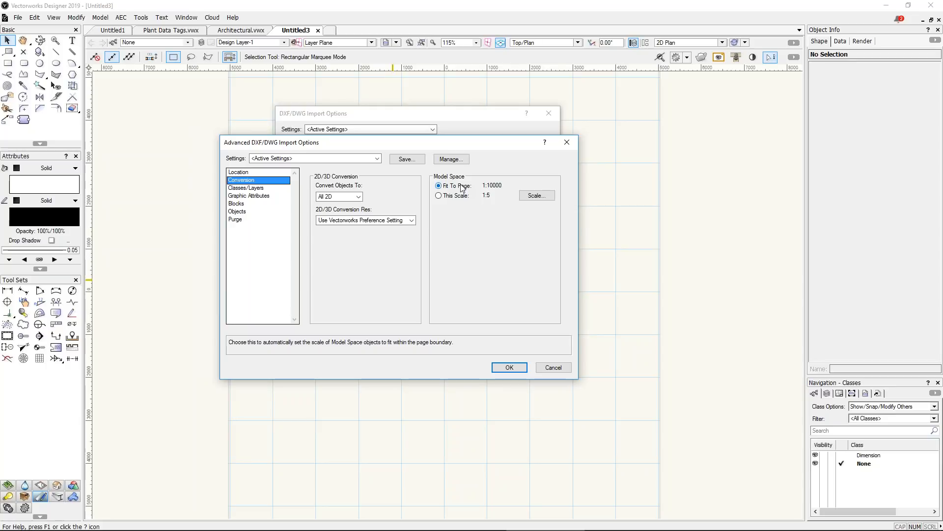
Open the Classes/Layers import layer mapping and compare the None, Archoncad and archoncad - survey mapping sets, ending on archoncad - survey
{"action": "left_click", "coordinate": [248, 189]}
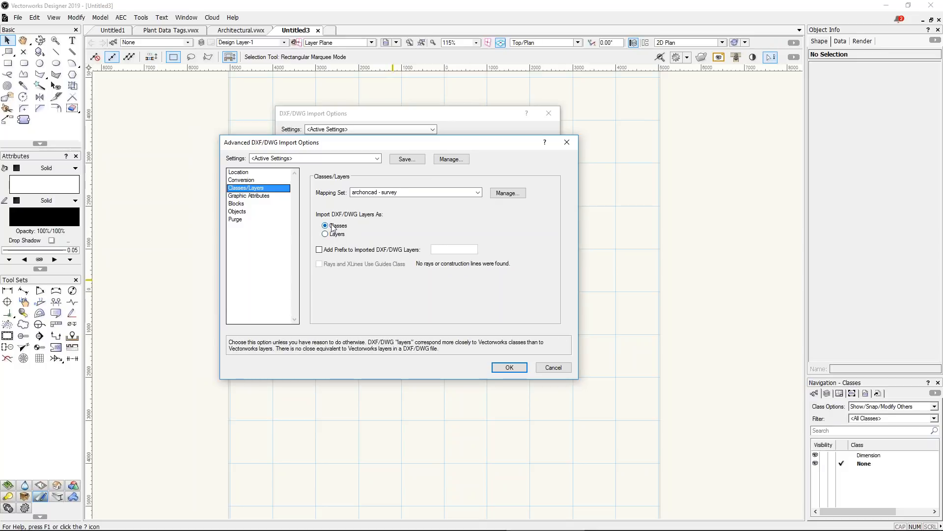
{"action": "left_click", "coordinate": [520, 193]}
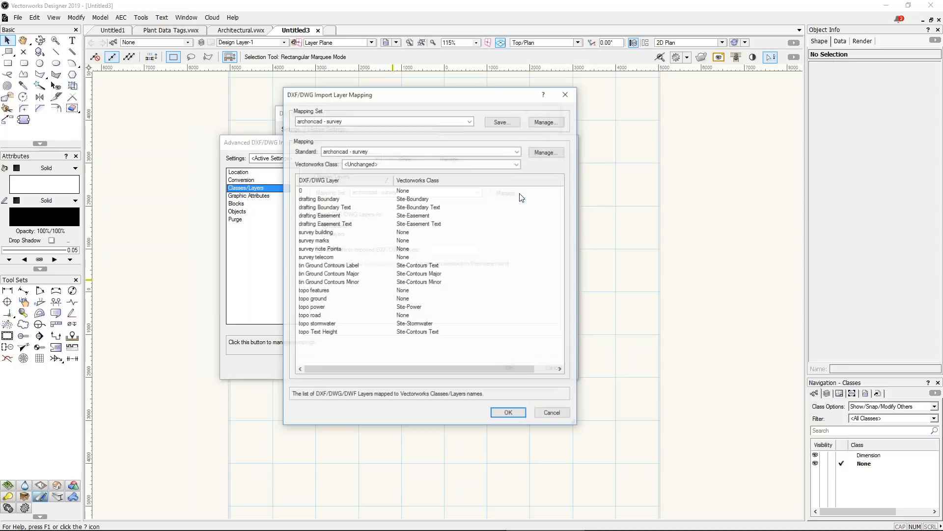
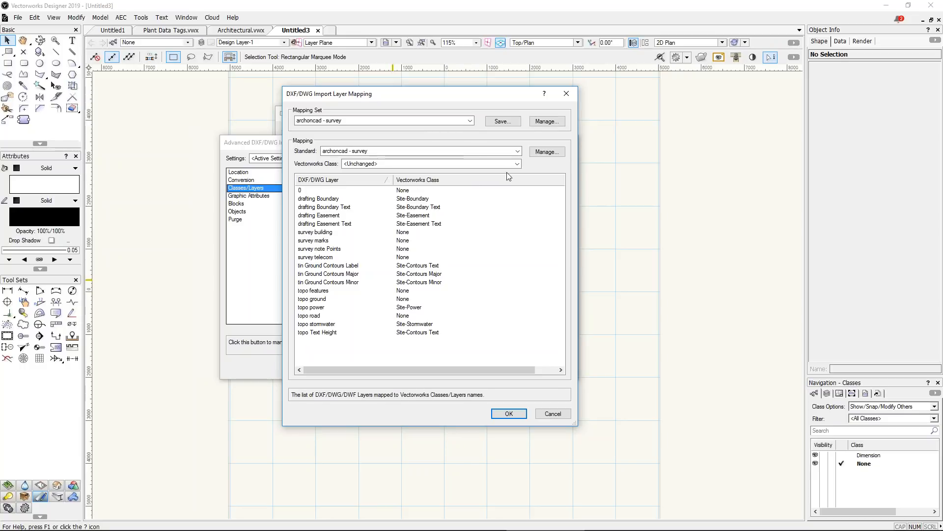
{"action": "left_click", "coordinate": [462, 121]}
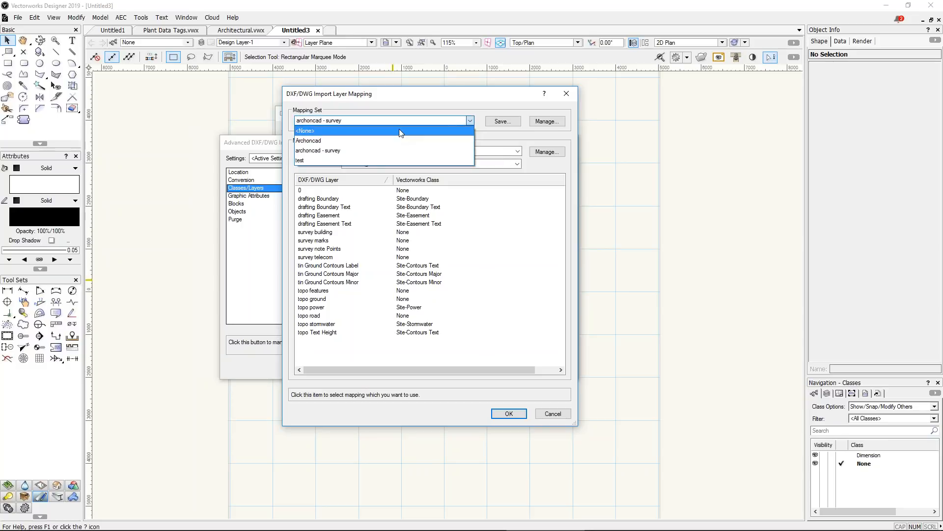
{"action": "left_click", "coordinate": [358, 128]}
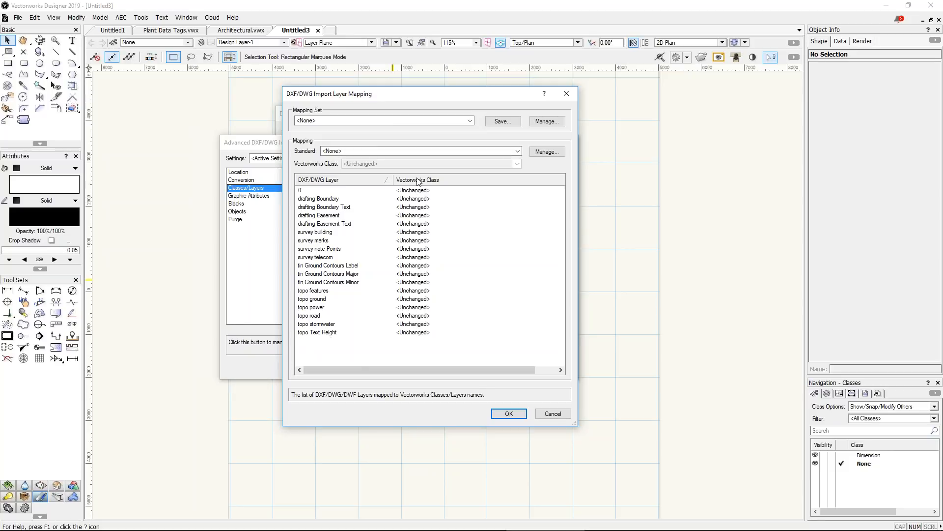
{"action": "left_click", "coordinate": [440, 120]}
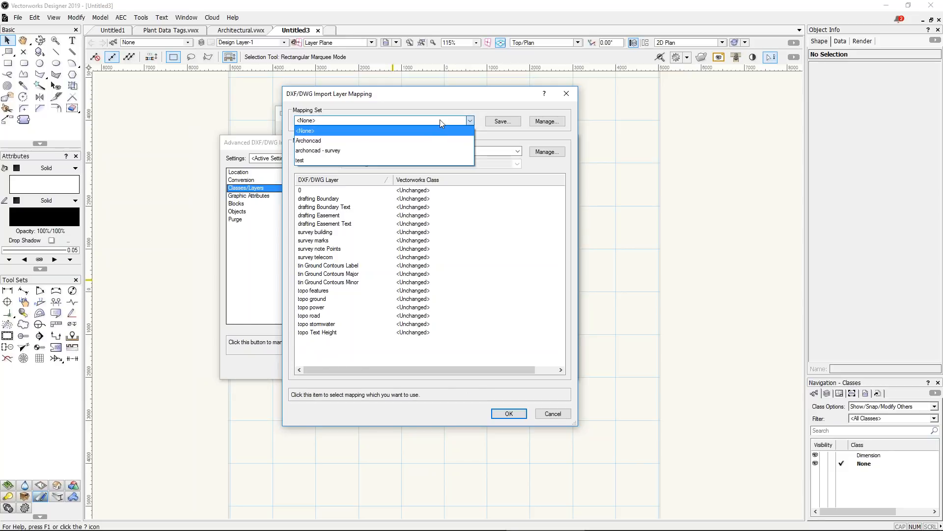
{"action": "left_click", "coordinate": [417, 140]}
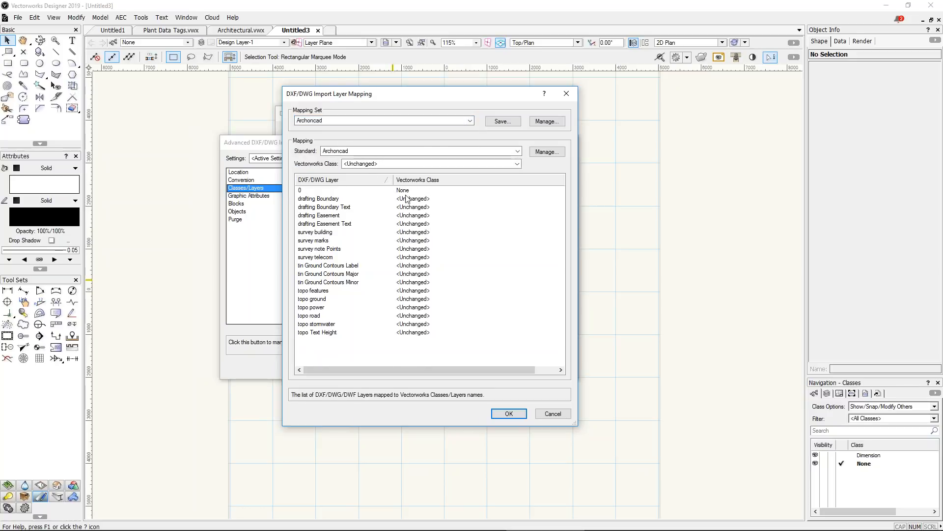
{"action": "left_click", "coordinate": [427, 122]}
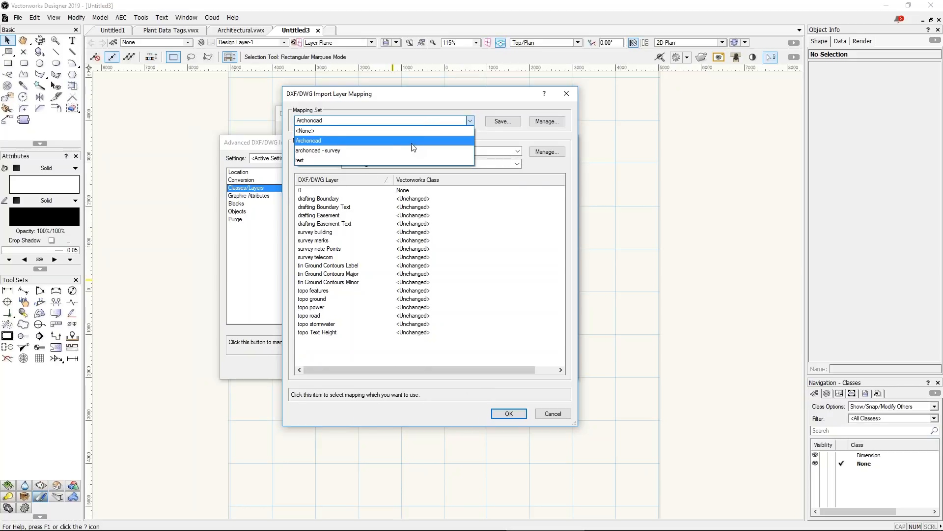
{"action": "left_click", "coordinate": [412, 149]}
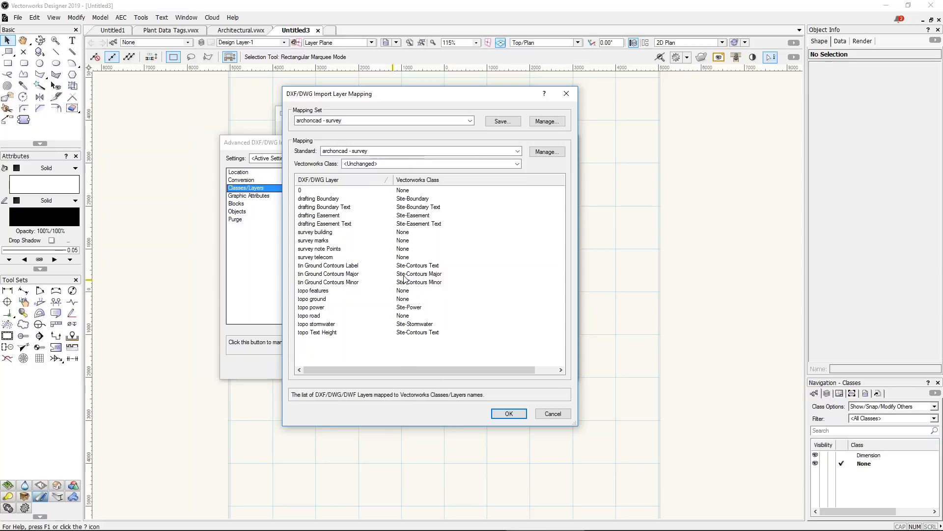
Review the classes available for the survey building layer and keep it mapped to None
{"action": "left_click", "coordinate": [313, 233]}
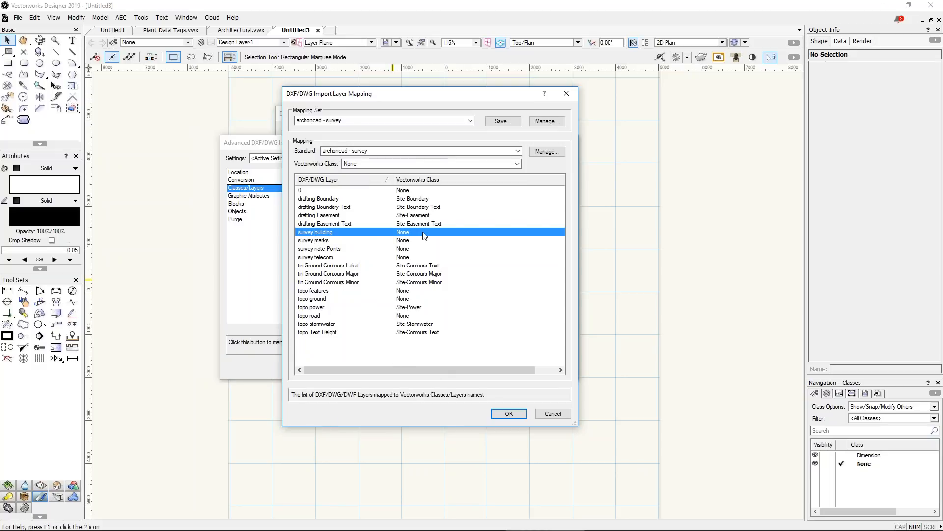
{"action": "left_click", "coordinate": [388, 164]}
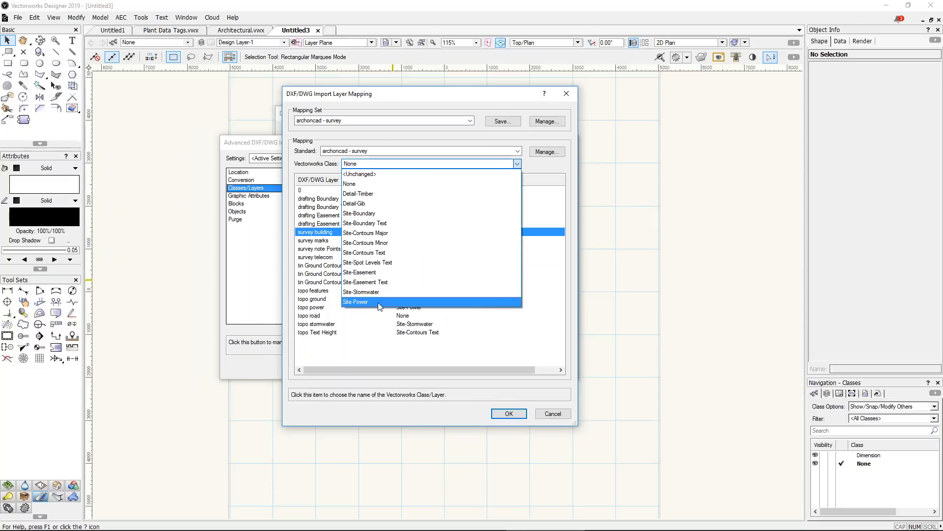
{"action": "left_click", "coordinate": [409, 184]}
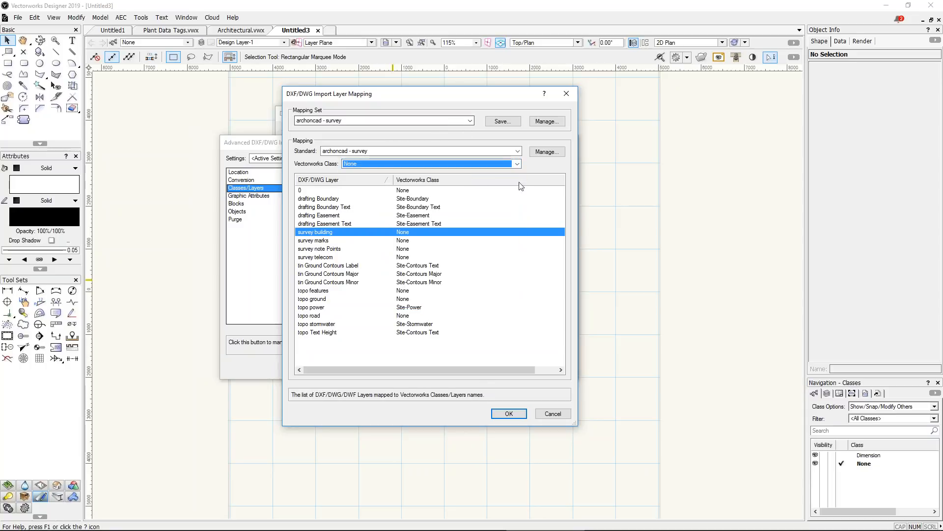
Open the archoncad - survey standard for editing and add the class name Site-Buildings
{"action": "left_click", "coordinate": [544, 154]}
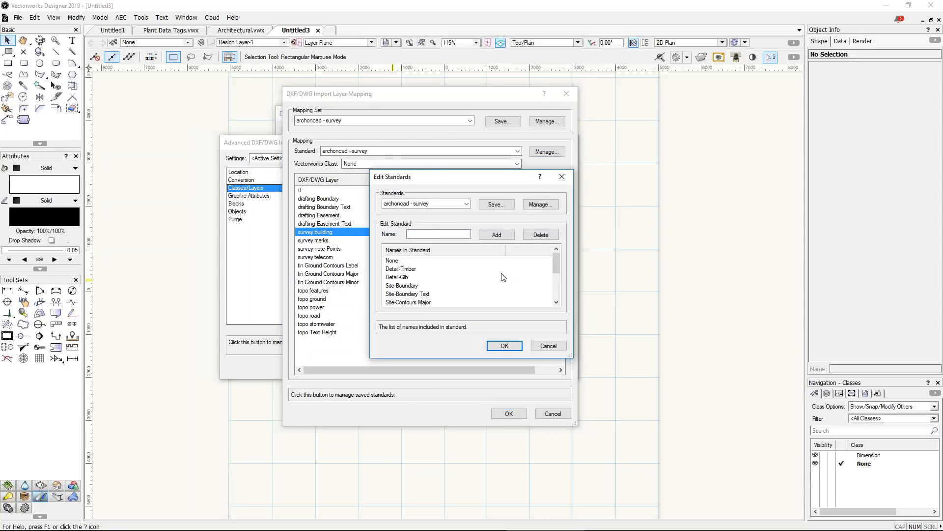
{"action": "left_click", "coordinate": [432, 234]}
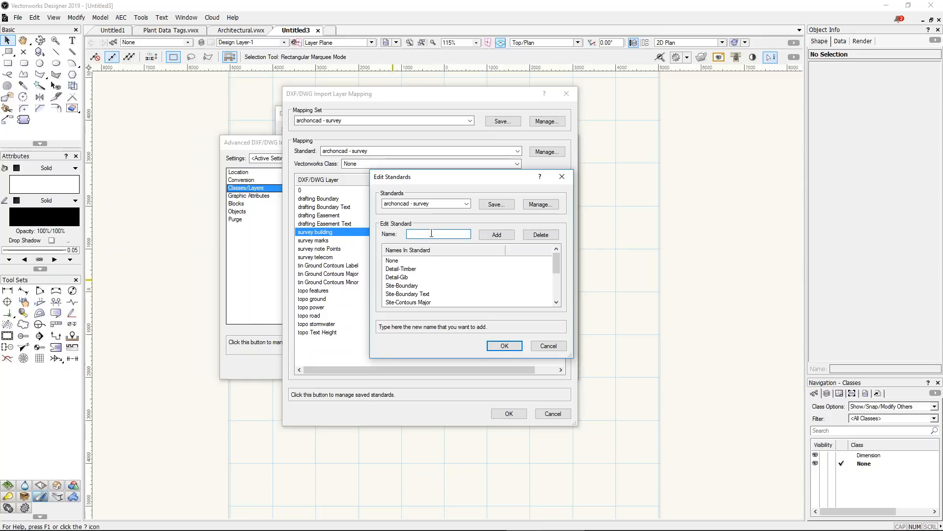
{"action": "type", "text": "Site-"}
{"action": "type", "text": "ildings"}
{"action": "left_click", "coordinate": [496, 234]}
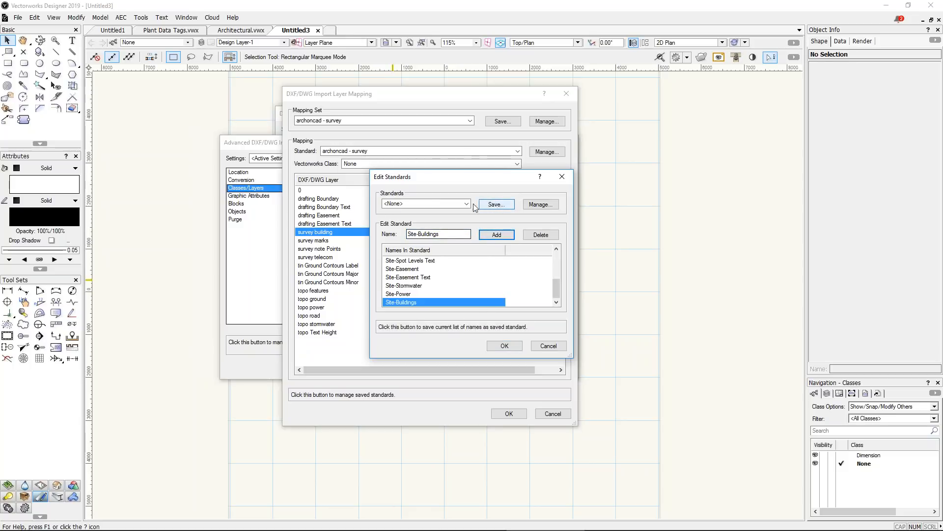
Save the edited list of names over the existing archoncad - survey standard and close the standards editor
{"action": "left_click", "coordinate": [493, 204]}
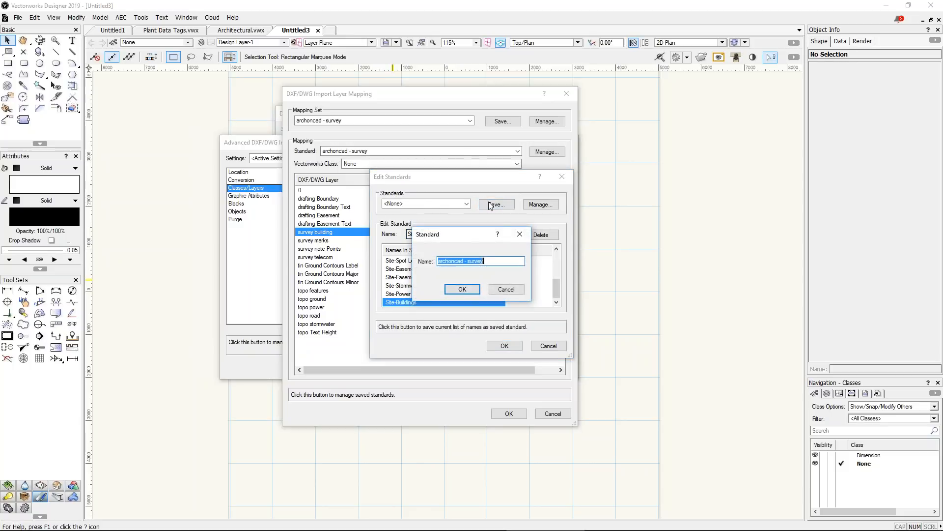
{"action": "left_click", "coordinate": [462, 289]}
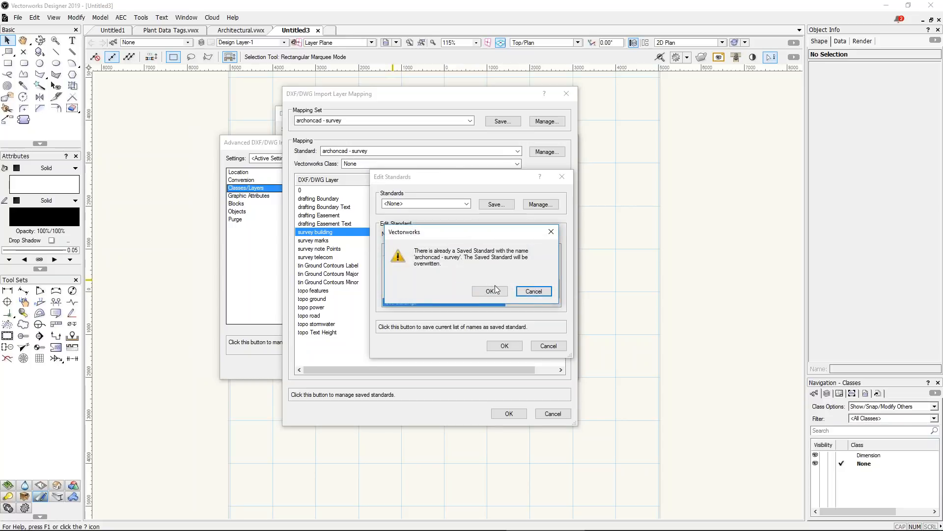
{"action": "left_click", "coordinate": [494, 290]}
{"action": "left_click", "coordinate": [505, 346]}
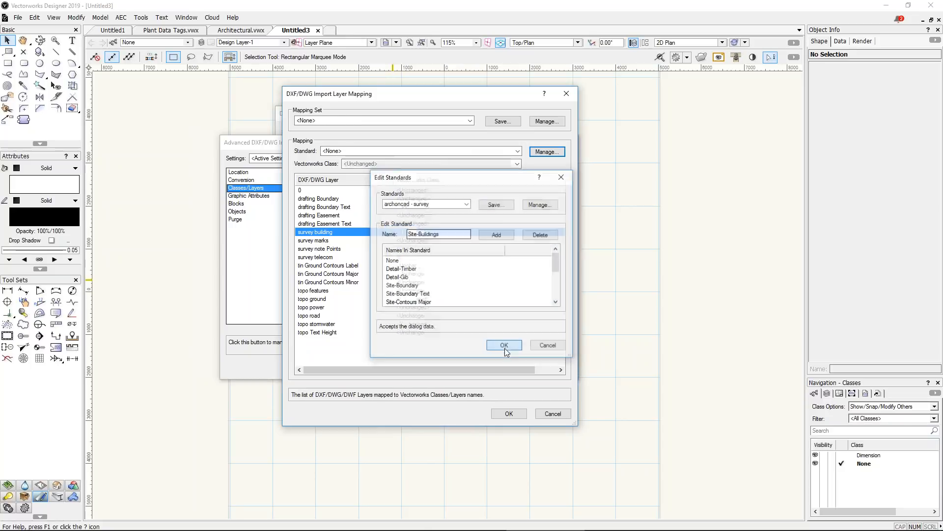
Reselect the archoncad - survey standard and reload the archoncad - survey mapping set
{"action": "left_click", "coordinate": [392, 151]}
{"action": "left_click", "coordinate": [379, 191]}
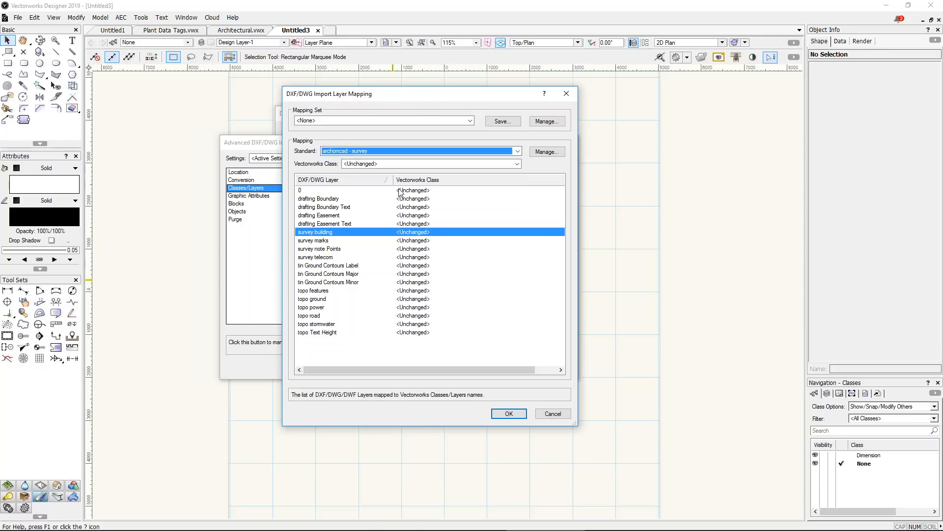
{"action": "left_click", "coordinate": [393, 120]}
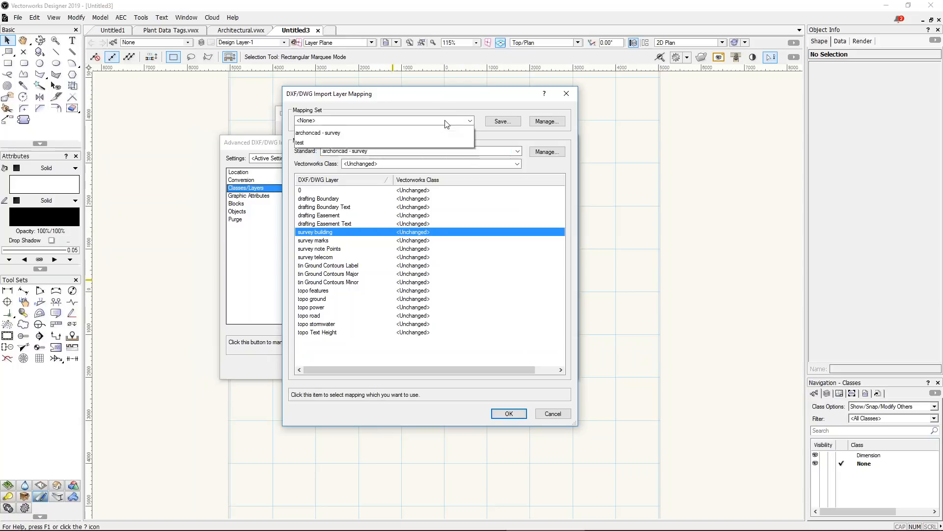
{"action": "left_click", "coordinate": [398, 153]}
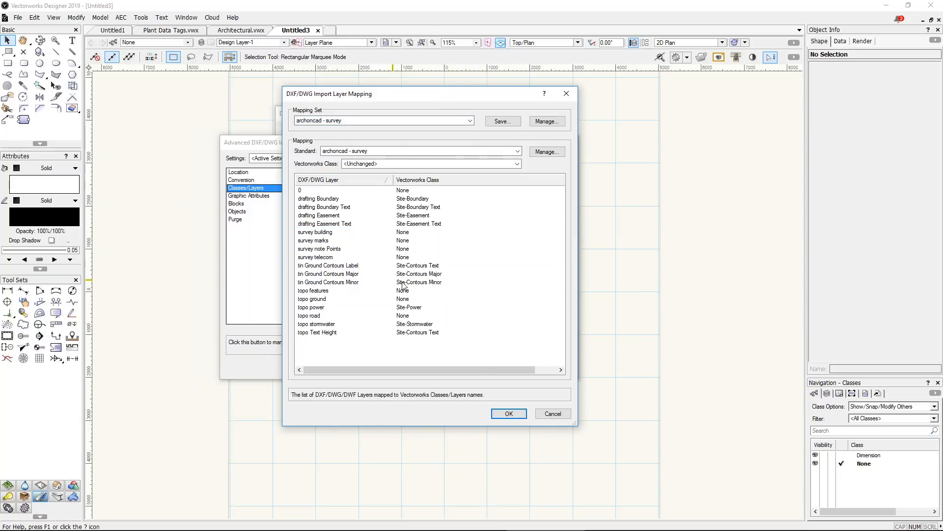
Map the survey building layer to the Site-Buildings class and save the mapping over the existing archoncad - survey mapping set
{"action": "left_click", "coordinate": [319, 233]}
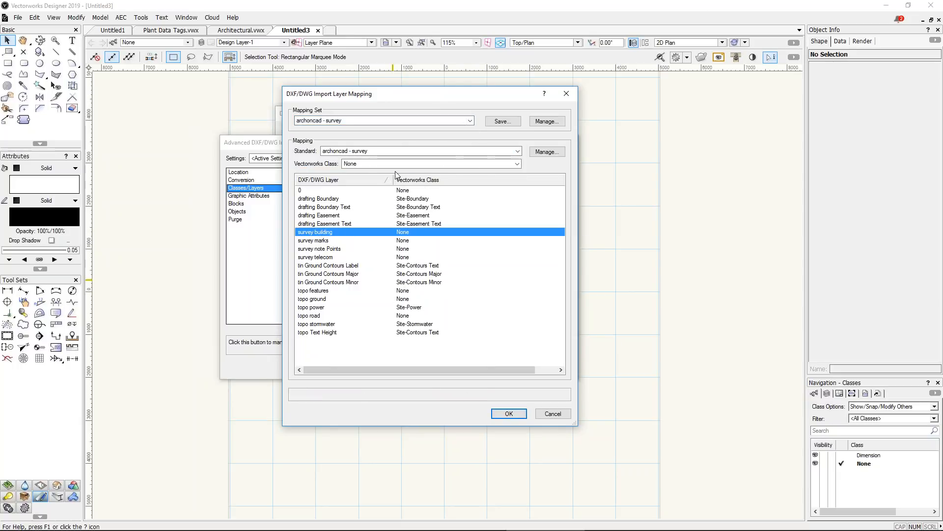
{"action": "left_click", "coordinate": [370, 164]}
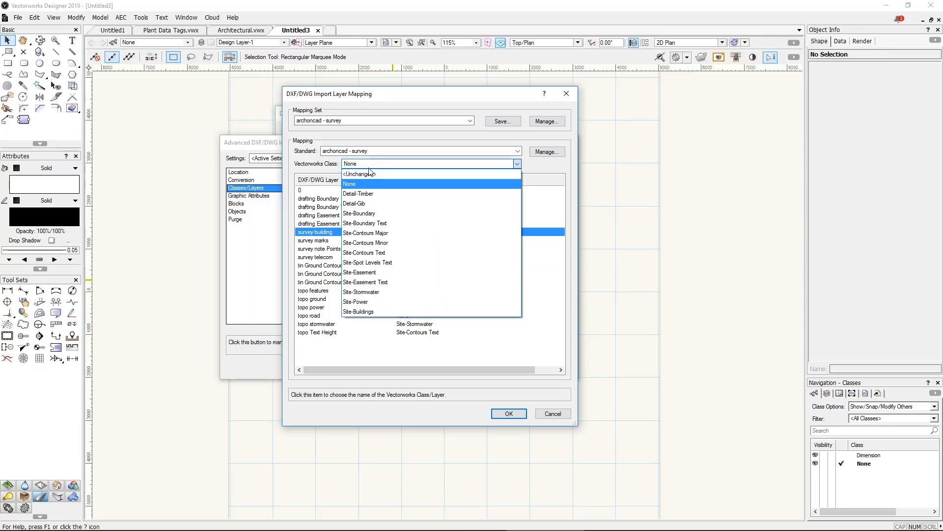
{"action": "left_click", "coordinate": [370, 311]}
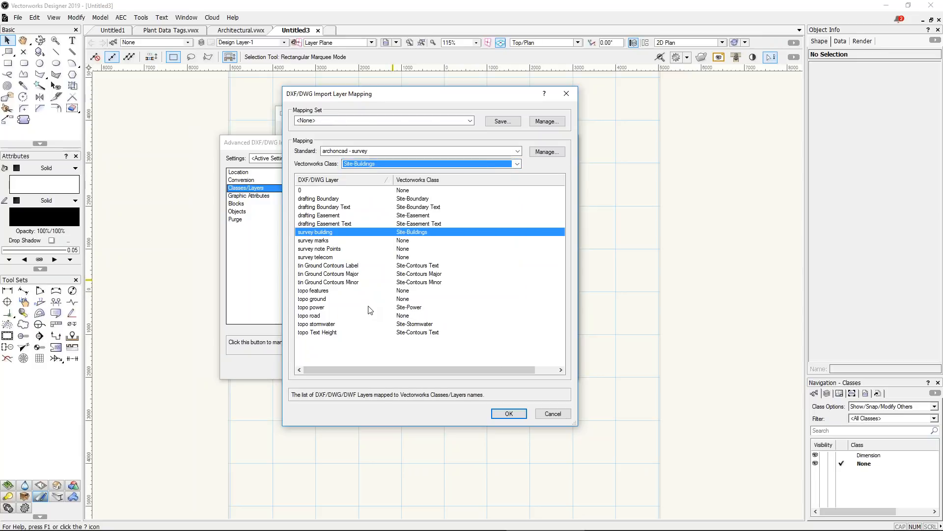
{"action": "left_click", "coordinate": [503, 120]}
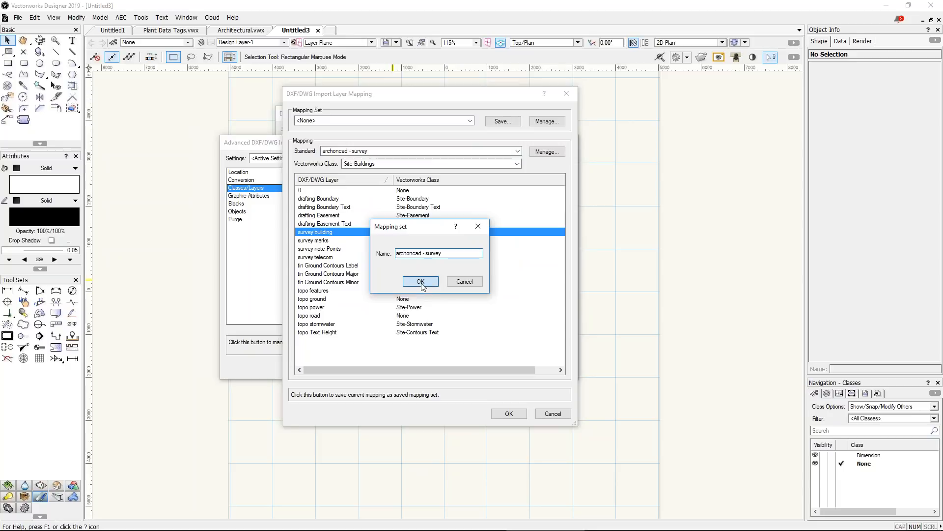
{"action": "left_click", "coordinate": [422, 283]}
{"action": "left_click", "coordinate": [445, 283]}
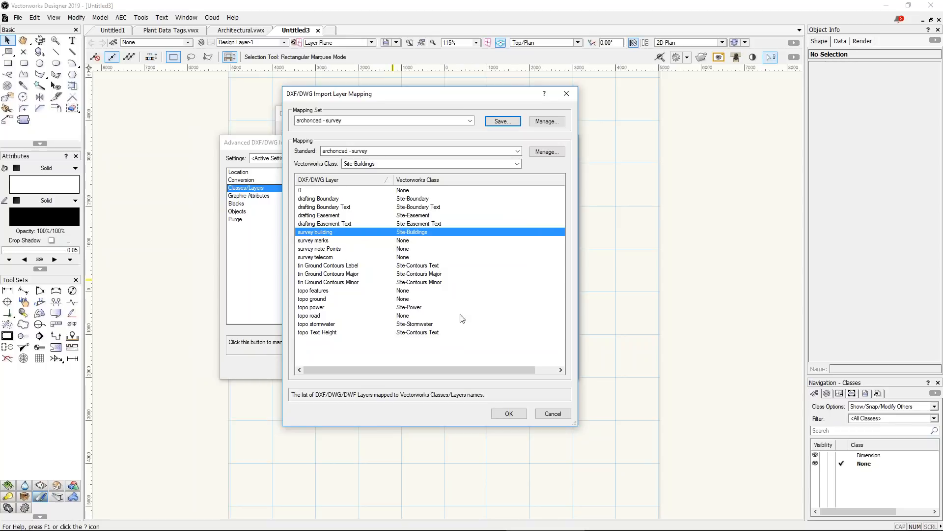
Accept the layer mapping and import options and import the DXF/DWG survey into the blank document
{"action": "left_click", "coordinate": [508, 413]}
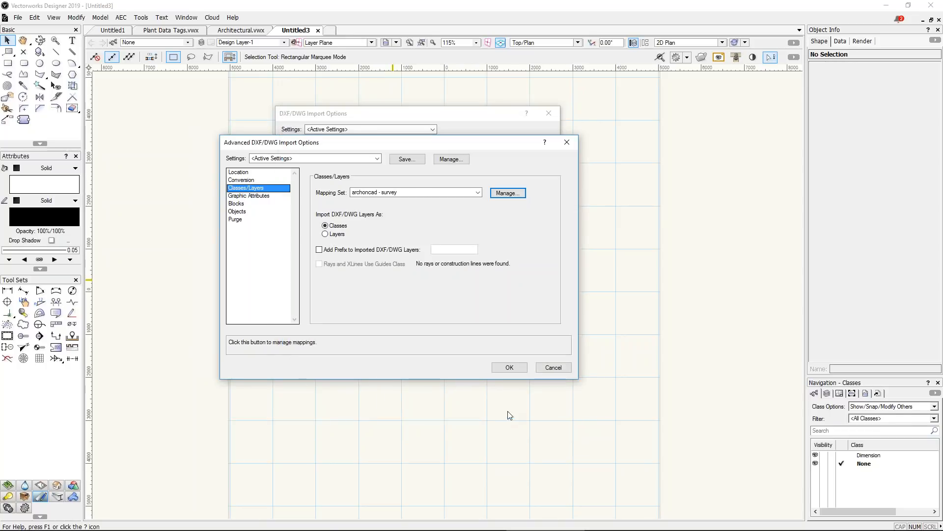
{"action": "left_click", "coordinate": [511, 371]}
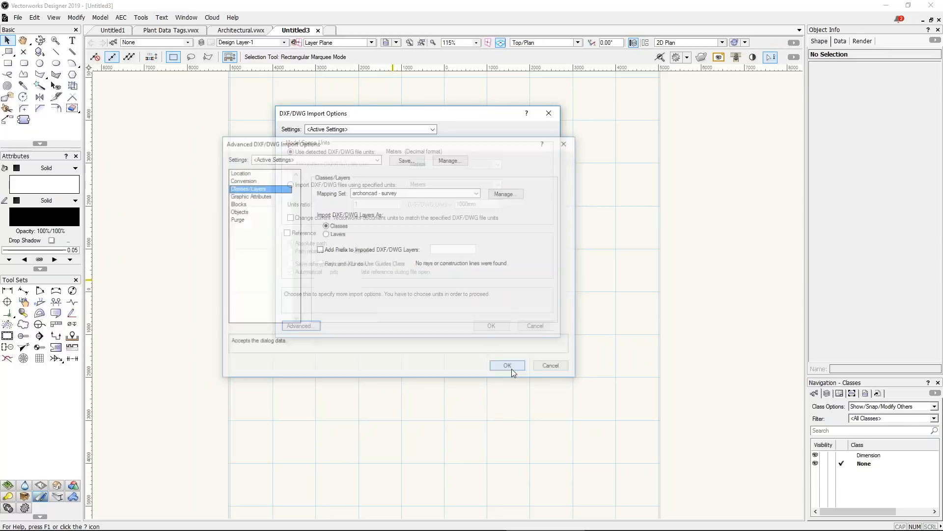
{"action": "left_click", "coordinate": [491, 325]}
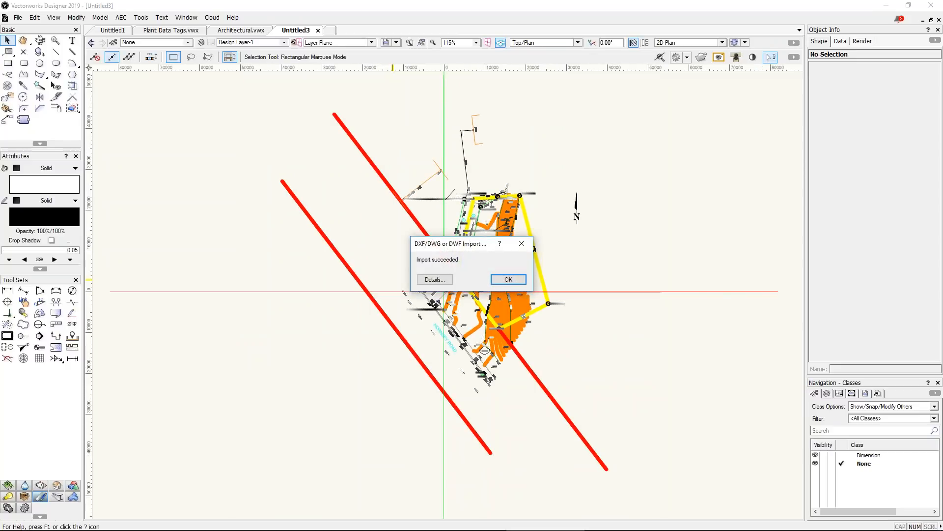
{"action": "left_click", "coordinate": [506, 279]}
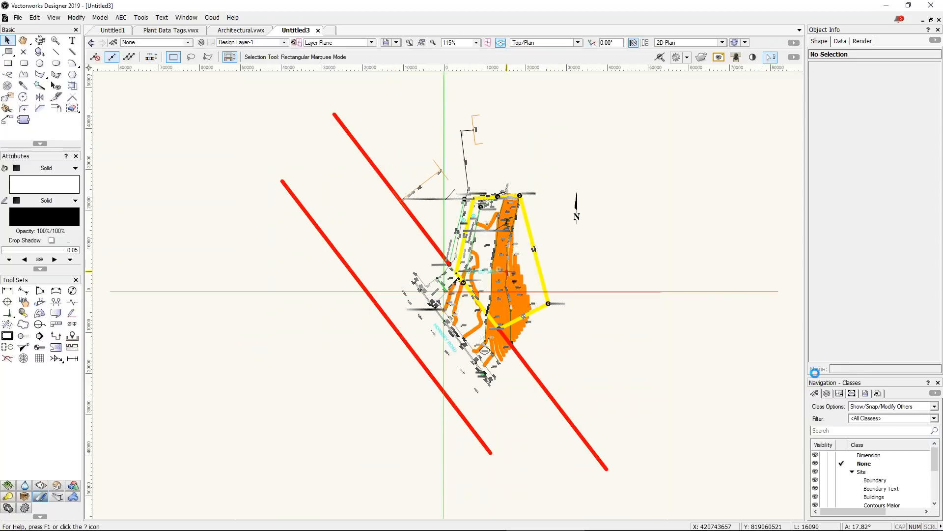
Undock and enlarge the Navigation palette to examine the imported Site classes, and dock it again below the Object Info palette
{"action": "mouse_move", "coordinate": [831, 383]}
{"action": "left_mouse_down"}
{"action": "mouse_move", "coordinate": [744, 307]}
{"action": "mouse_move", "coordinate": [657, 109]}
{"action": "left_mouse_up"}
{"action": "left_click_drag", "start_coordinate": [712, 243], "coordinate": [712, 441]}
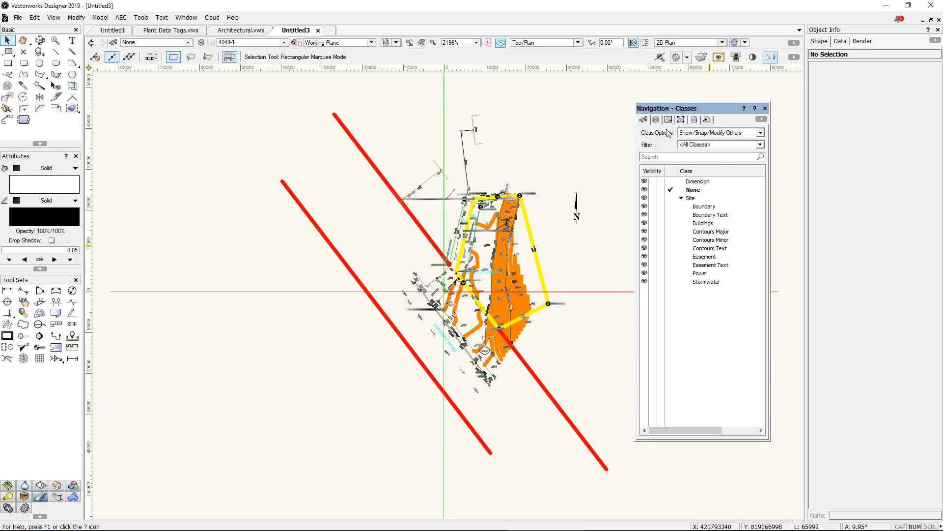
{"action": "left_click", "coordinate": [136, 18]}
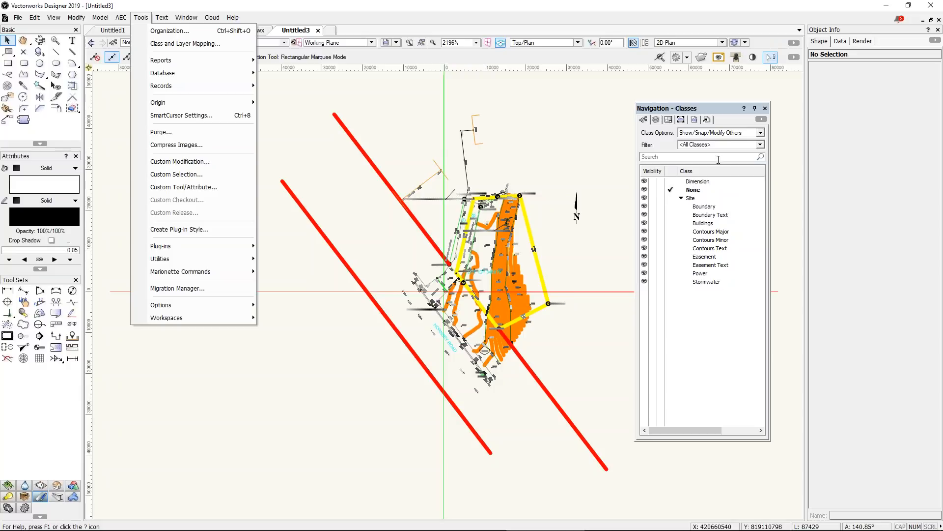
{"action": "left_click", "coordinate": [715, 111]}
{"action": "left_click_drag", "start_coordinate": [715, 111], "coordinate": [897, 295]}
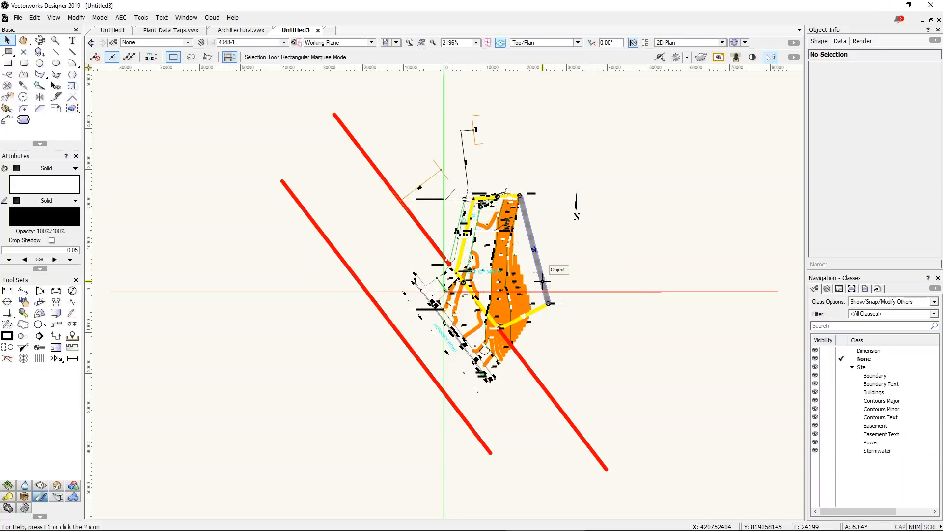
Switch to the Architectural document and open sheet layer 017 [Bathroom Drawing] at the toilet in the South Wall elevation
{"action": "left_click", "coordinate": [246, 31]}
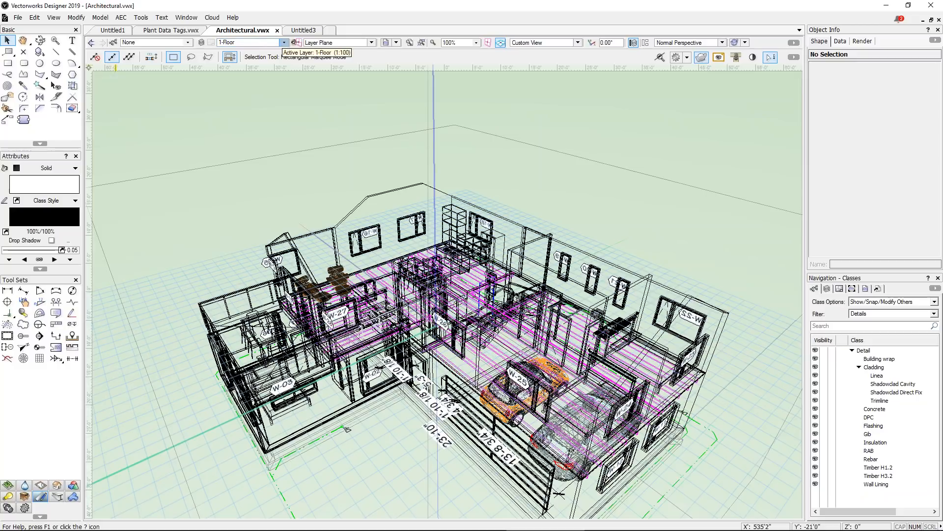
{"action": "left_click", "coordinate": [284, 42]}
{"action": "scroll", "coordinate": [286, 127], "scroll_direction": "down", "scroll_amount": 5}
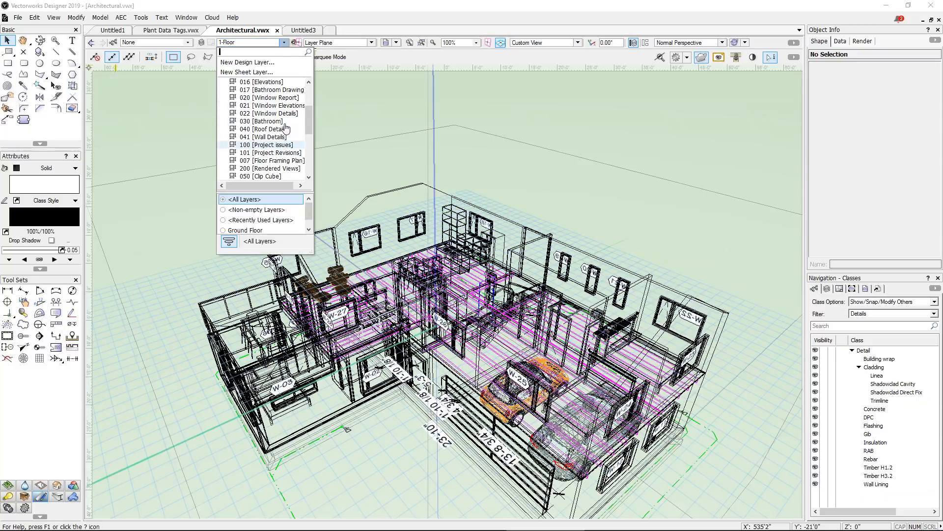
{"action": "left_click", "coordinate": [272, 89]}
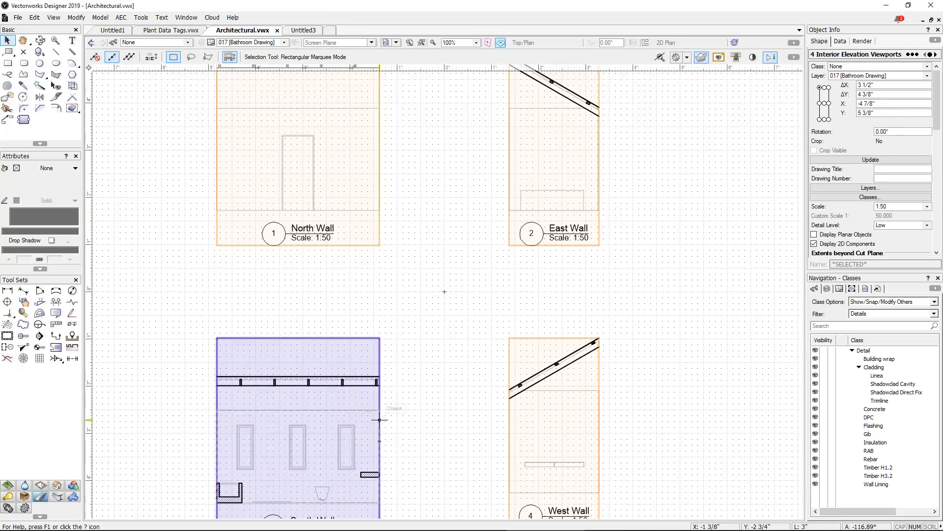
{"action": "middle_click_drag", "start_coordinate": [380, 365], "coordinate": [401, 169]}
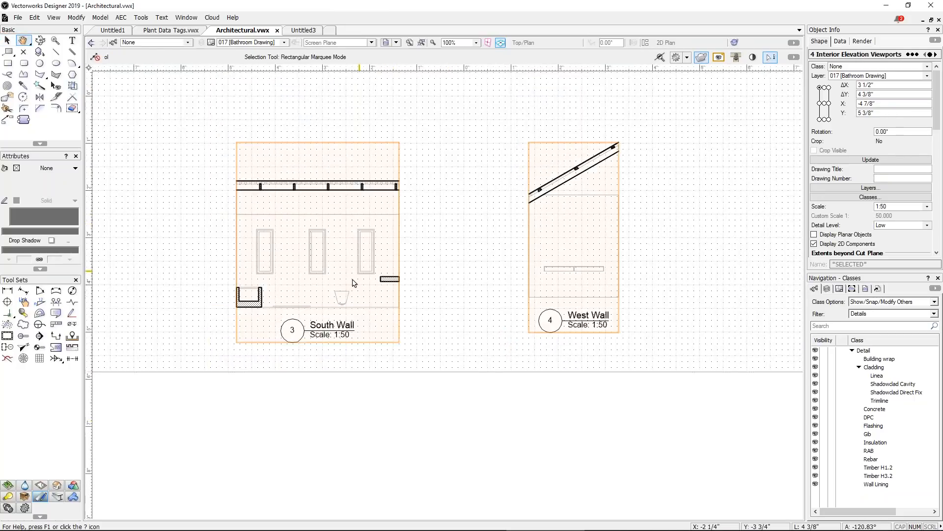
{"action": "scroll", "coordinate": [353, 285], "scroll_direction": "up", "scroll_amount": 6}
{"action": "scroll", "coordinate": [352, 295], "scroll_direction": "down", "scroll_amount": 4}
{"action": "middle_click_drag", "start_coordinate": [327, 303], "coordinate": [467, 348]}
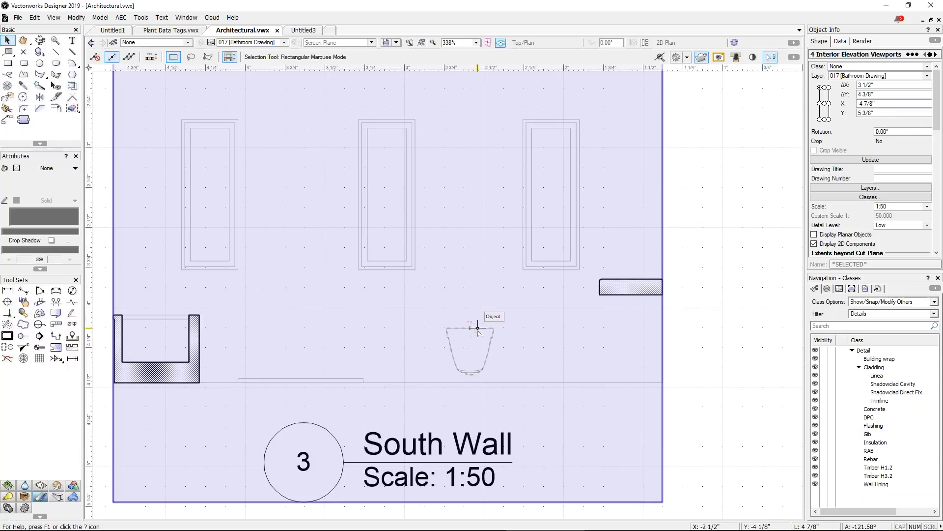
{"action": "scroll", "coordinate": [477, 328], "scroll_direction": "up", "scroll_amount": 2}
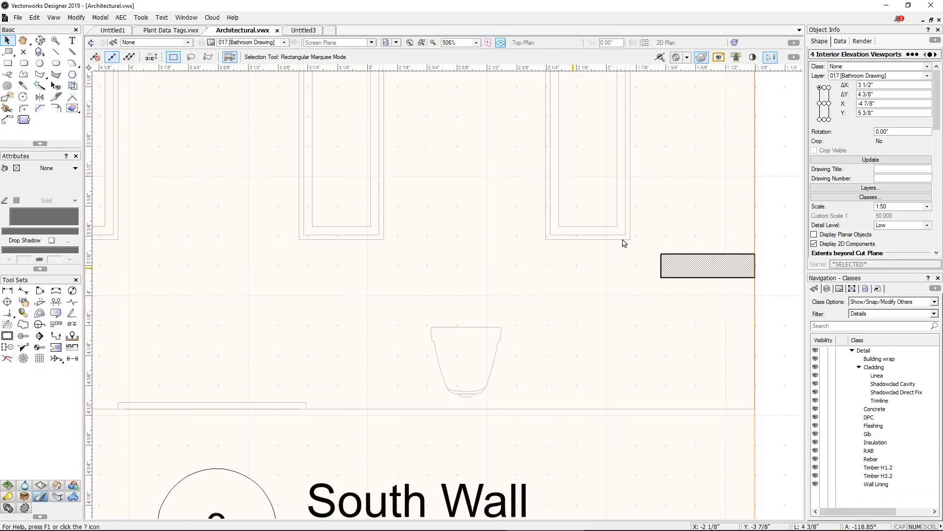
Set the detail level of the four interior elevation viewports to High and update them
{"action": "left_click", "coordinate": [925, 226]}
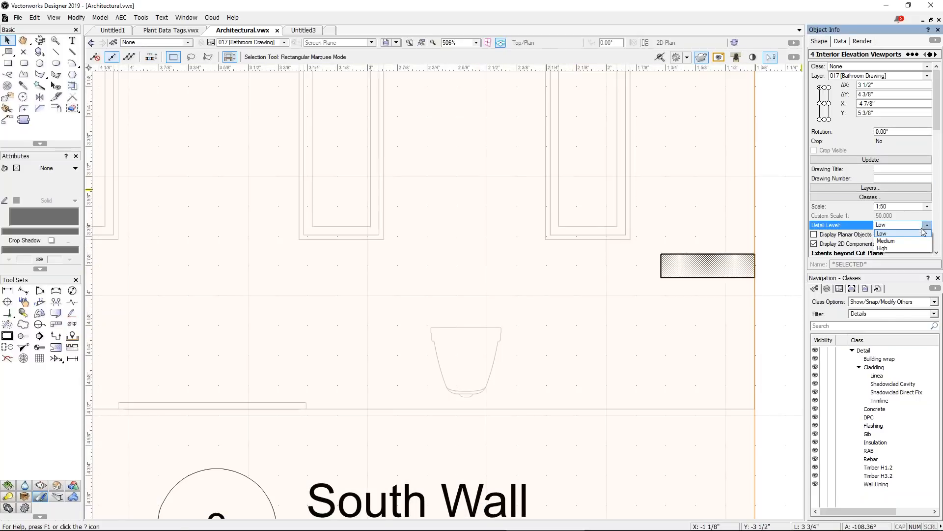
{"action": "left_click", "coordinate": [912, 248]}
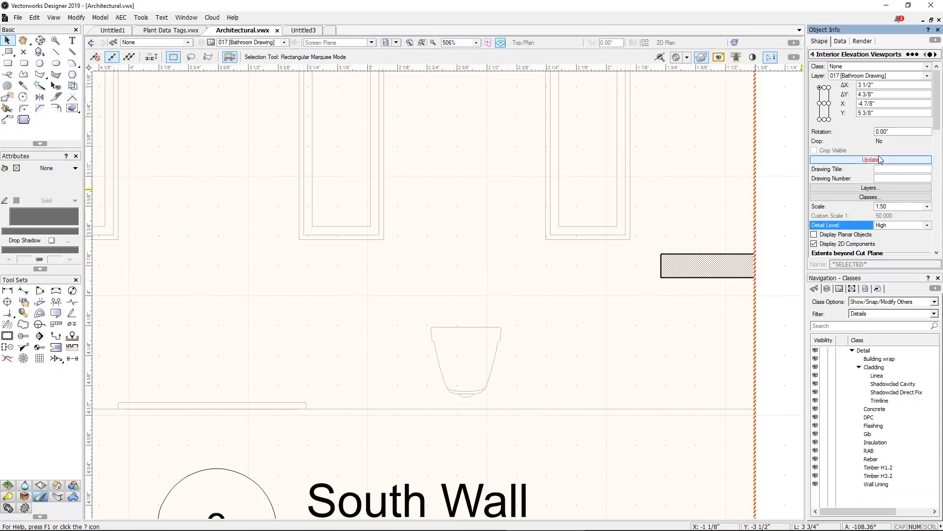
{"action": "left_click", "coordinate": [872, 162]}
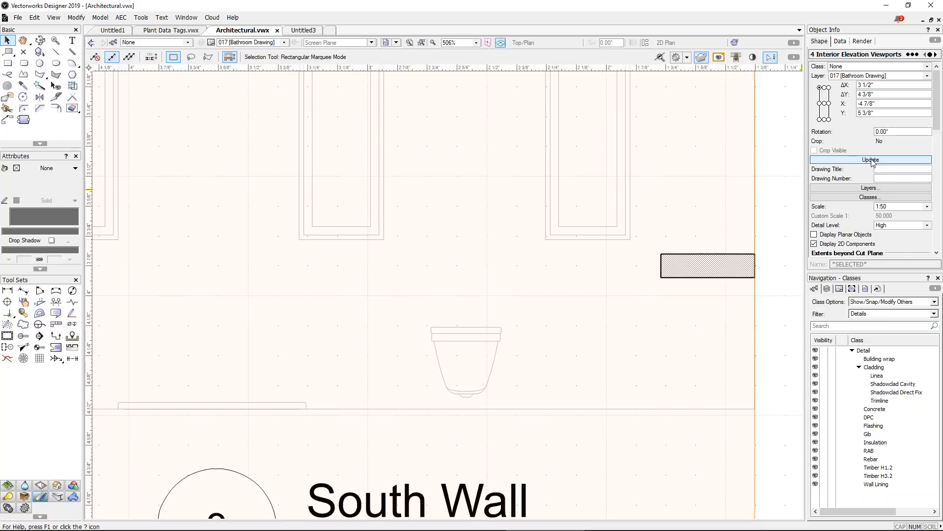
Return the four interior elevation viewports to Low detail level, update them and clear the selection
{"action": "left_click", "coordinate": [903, 226]}
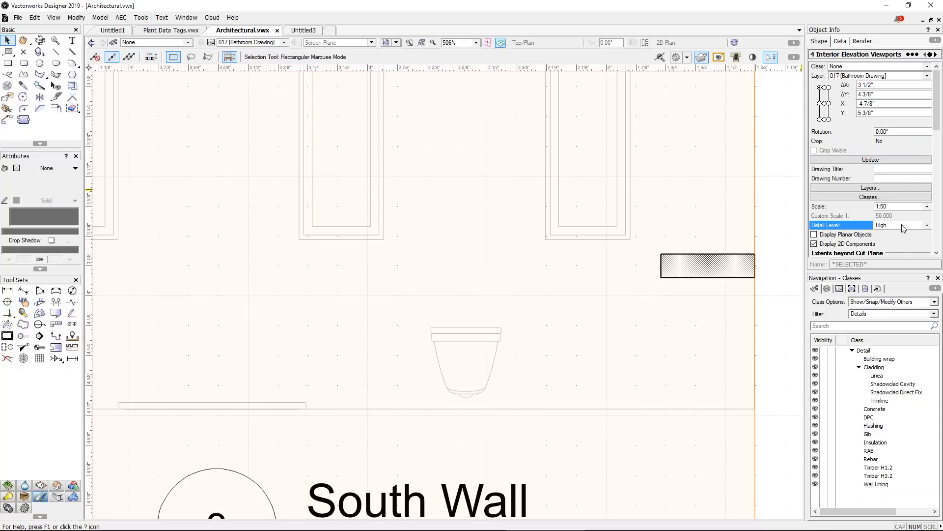
{"action": "left_click", "coordinate": [882, 233]}
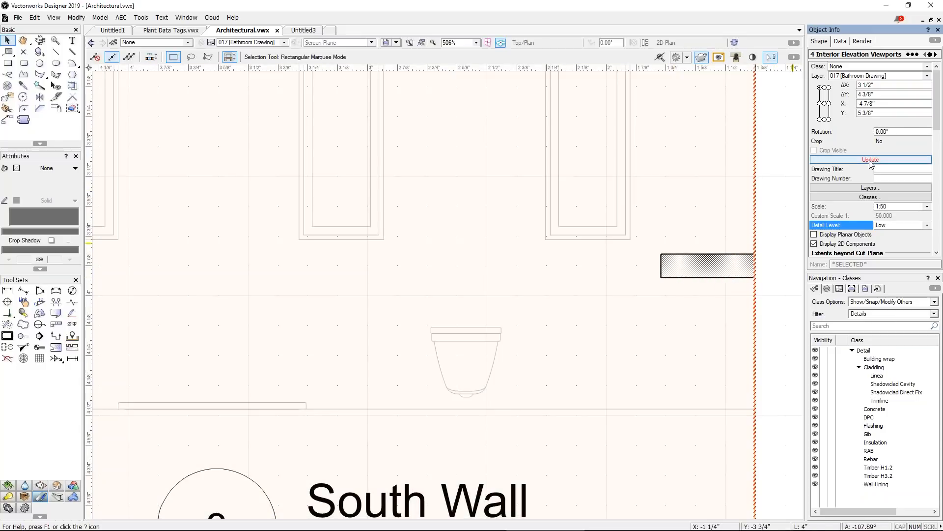
{"action": "left_click", "coordinate": [870, 160]}
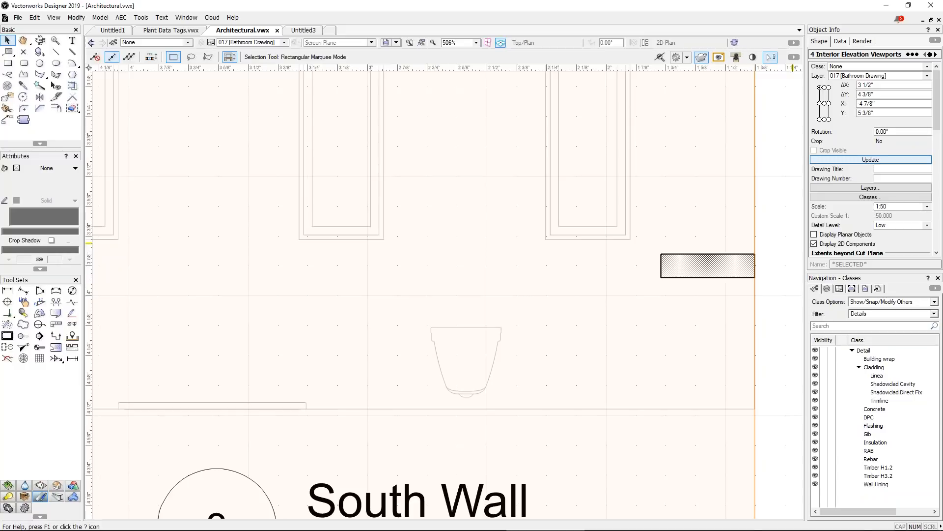
{"action": "left_click", "coordinate": [770, 117]}
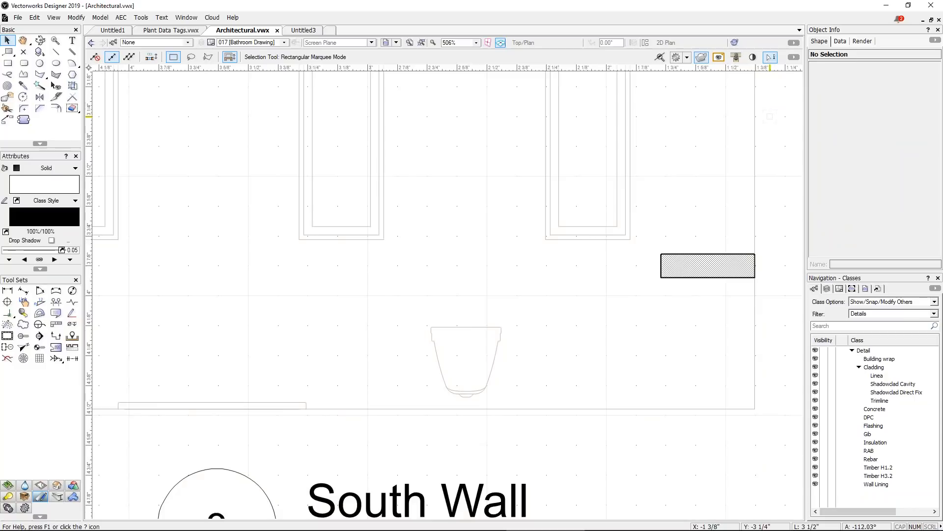
Open the Resource Manager and search the Architectural file's resources for "dur"
{"action": "key", "text": "ctrl+r"}
{"action": "left_click", "coordinate": [456, 41]}
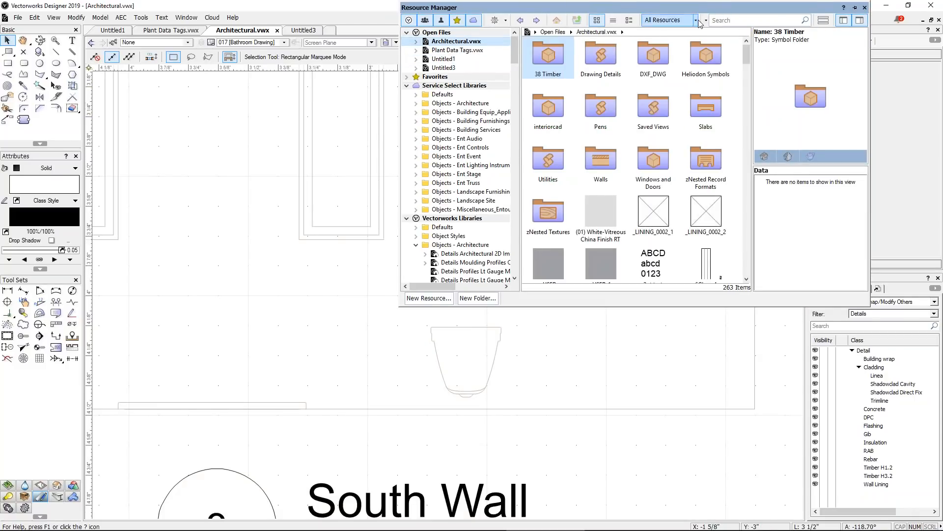
{"action": "left_click", "coordinate": [732, 20]}
{"action": "type", "text": "dur"}
{"action": "key", "text": "Return"}
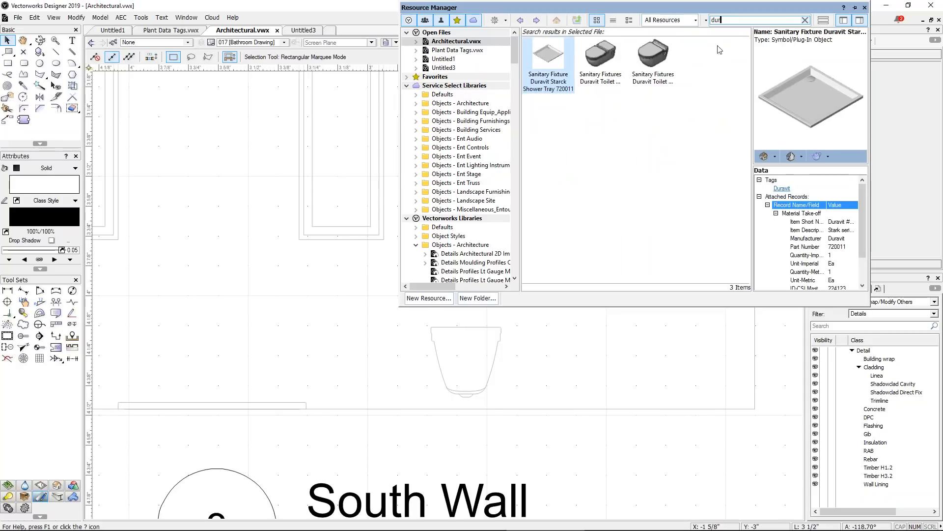
Open the 2D components of the Sanitary Fixtures Duravit Toilet 220309 symbol for editing and fit the whole fixture in view
{"action": "right_click", "coordinate": [600, 58]}
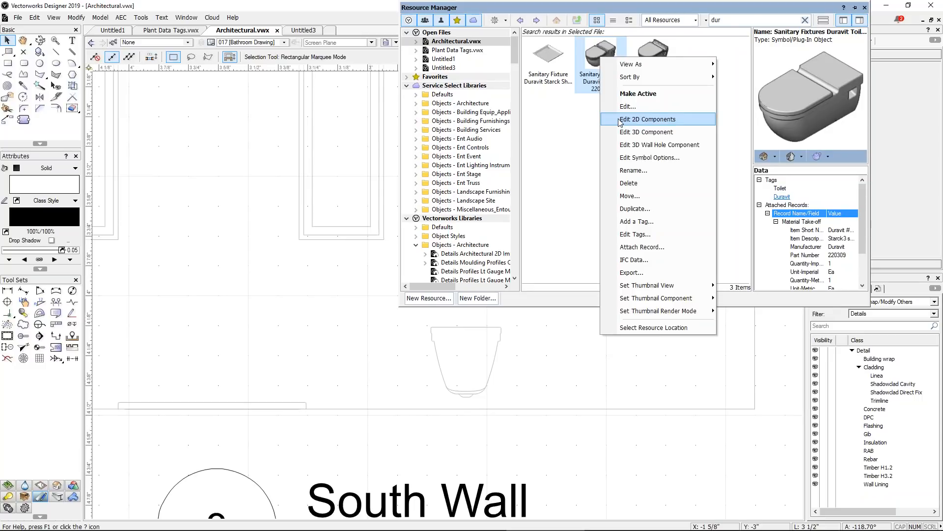
{"action": "left_click", "coordinate": [178, 208]}
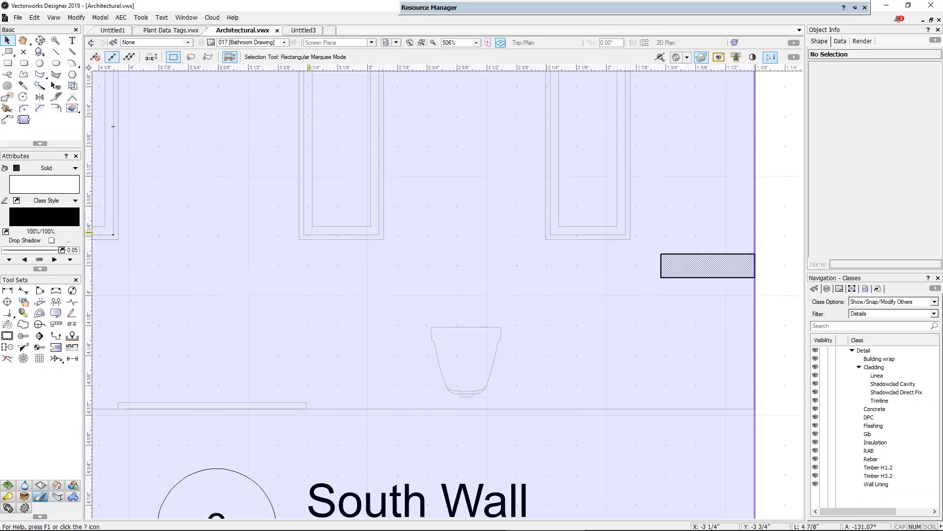
{"action": "mouse_move", "coordinate": [603, 8]}
{"action": "right_click", "coordinate": [606, 53]}
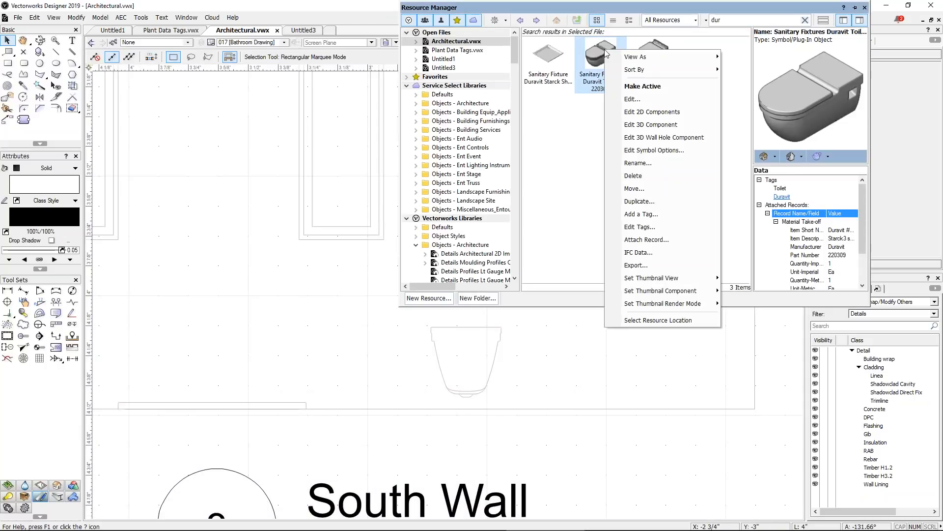
{"action": "left_click", "coordinate": [631, 112]}
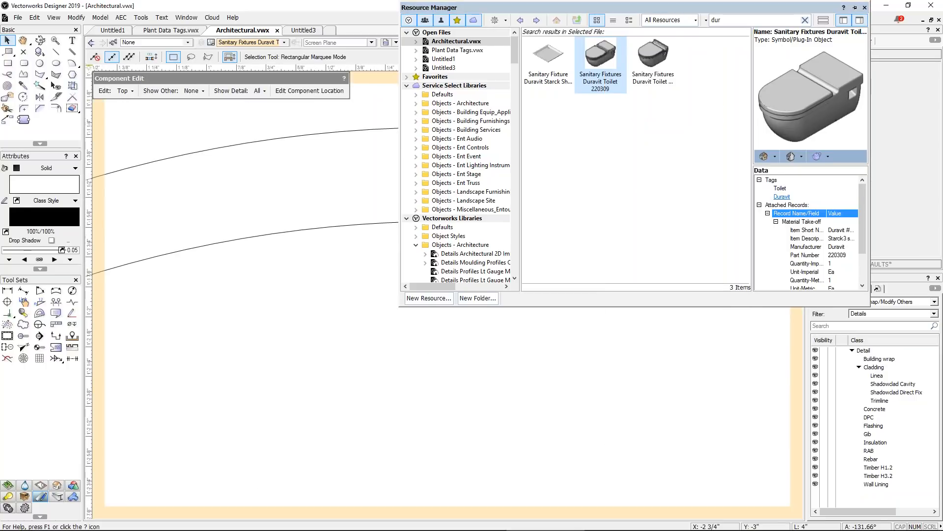
{"action": "left_click", "coordinate": [246, 333]}
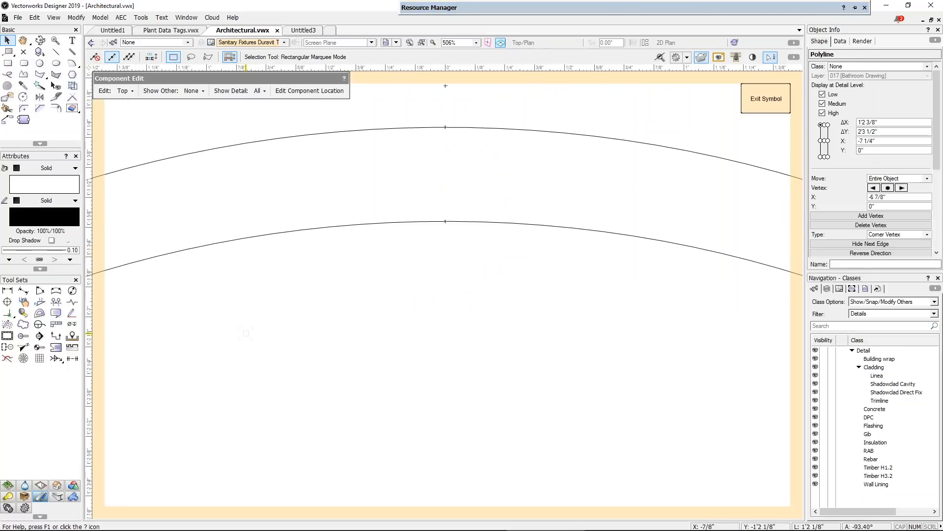
{"action": "key", "text": "ctrl+6"}
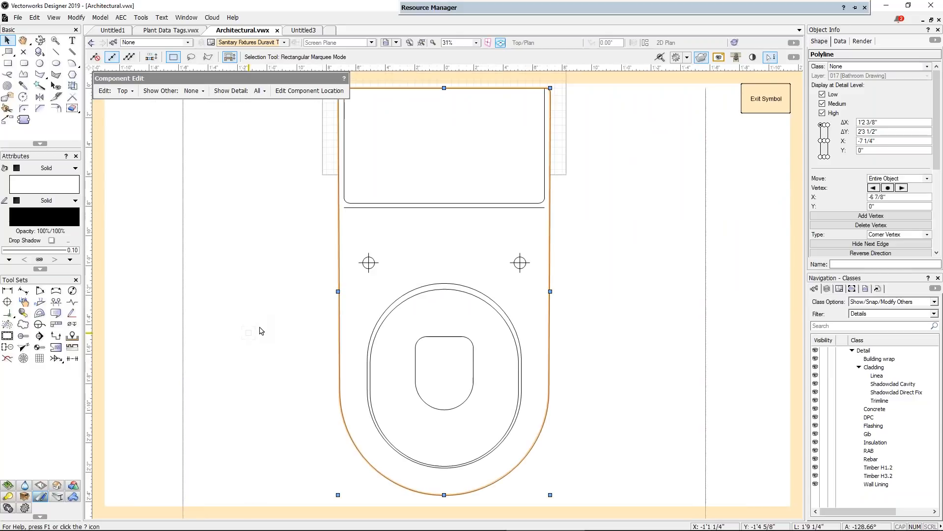
Deselect the polyline and switch the toilet symbol's component editing from the Top to the Front component
{"action": "left_click", "coordinate": [259, 328]}
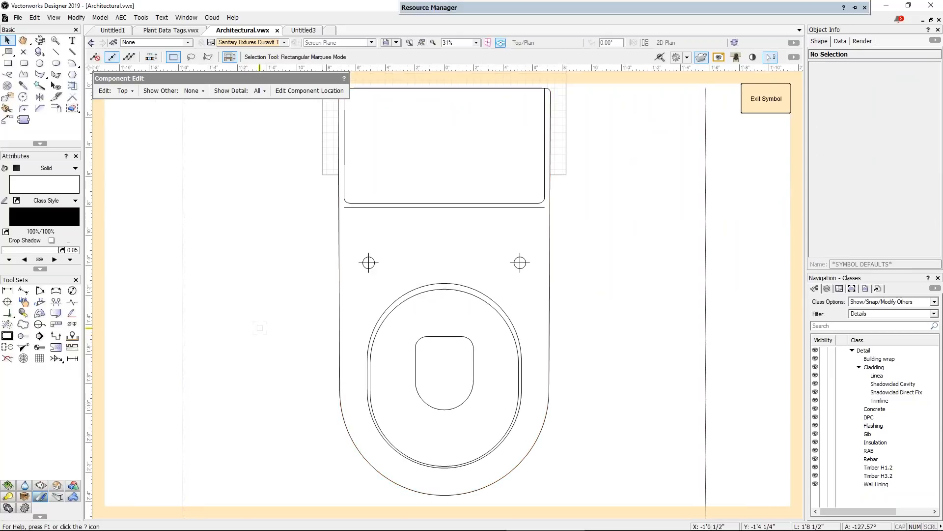
{"action": "left_click", "coordinate": [133, 91]}
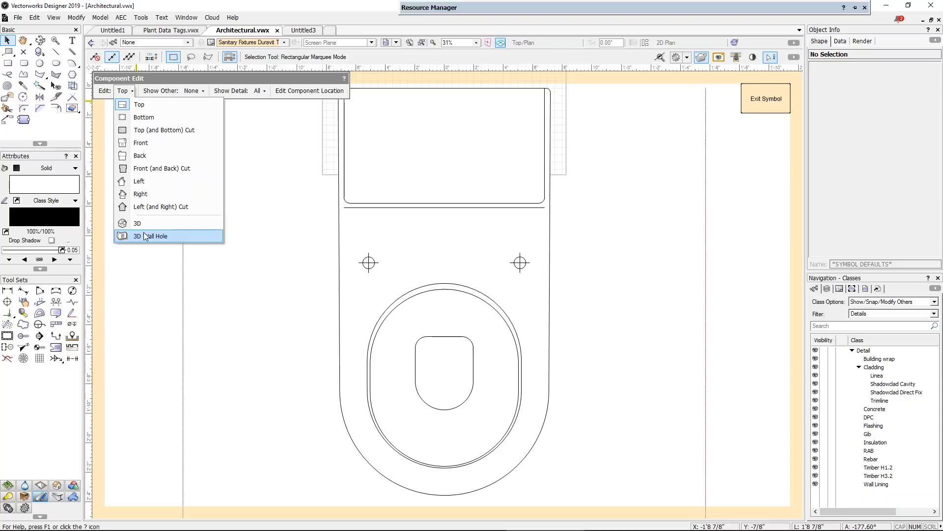
{"action": "left_click", "coordinate": [142, 142]}
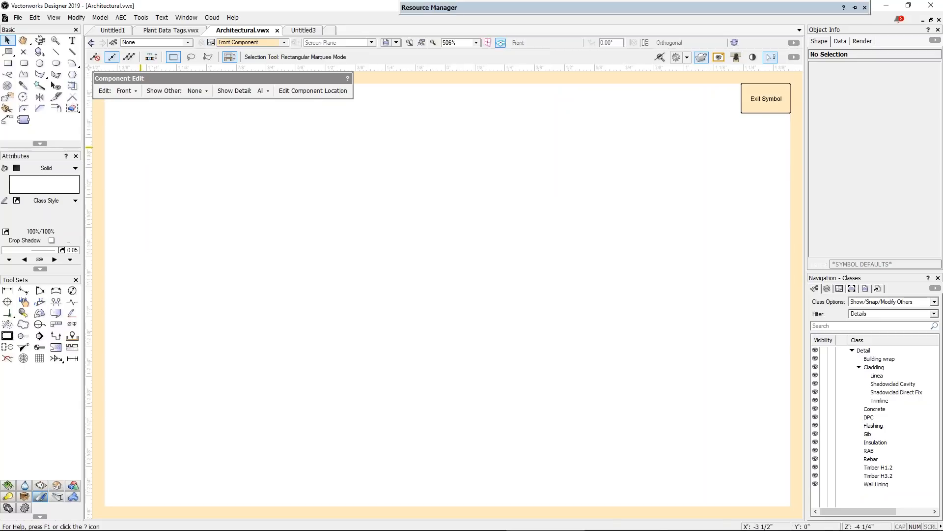
{"action": "key", "text": "ctrl+a"}
{"action": "key", "text": "ctrl+6"}
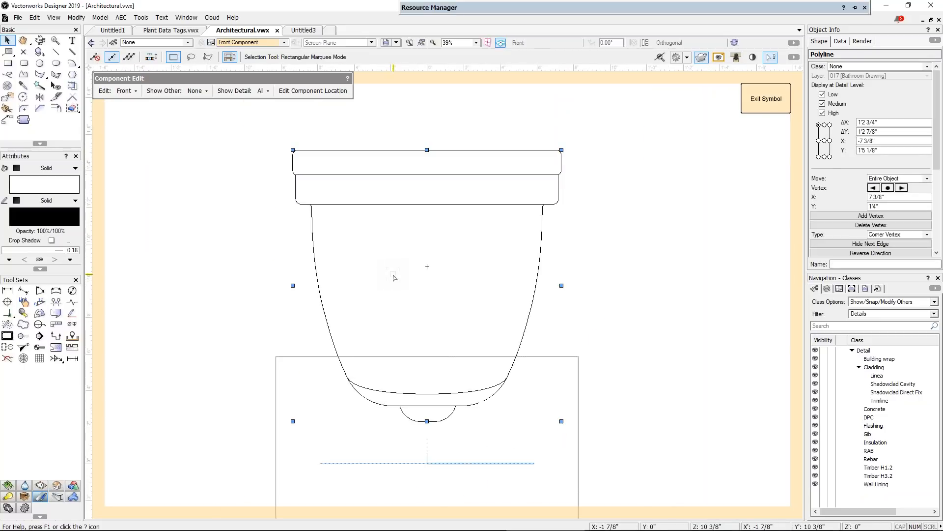
Extend the end of the upper horizontal rim line to the outline's edge, making it 1'2 3/8" long
{"action": "left_click_drag", "start_coordinate": [586, 162], "coordinate": [533, 187]}
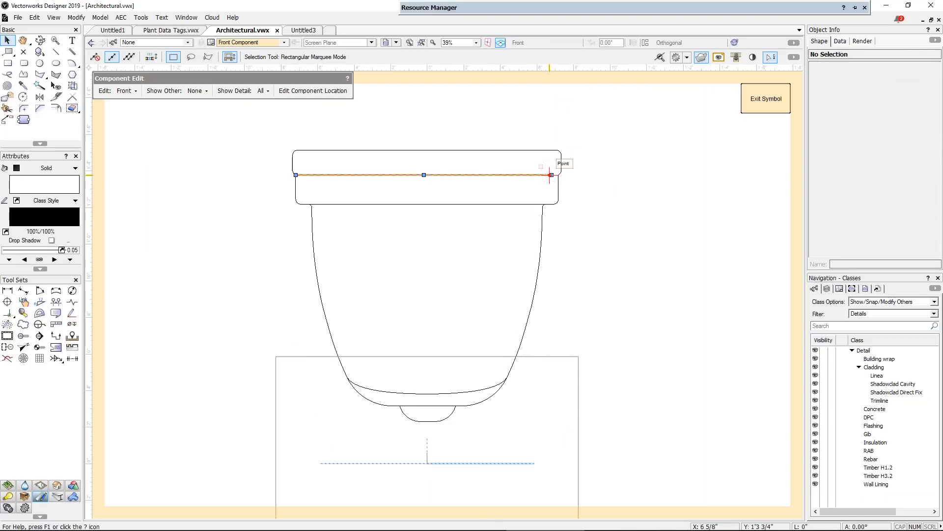
{"action": "left_click", "coordinate": [550, 175]}
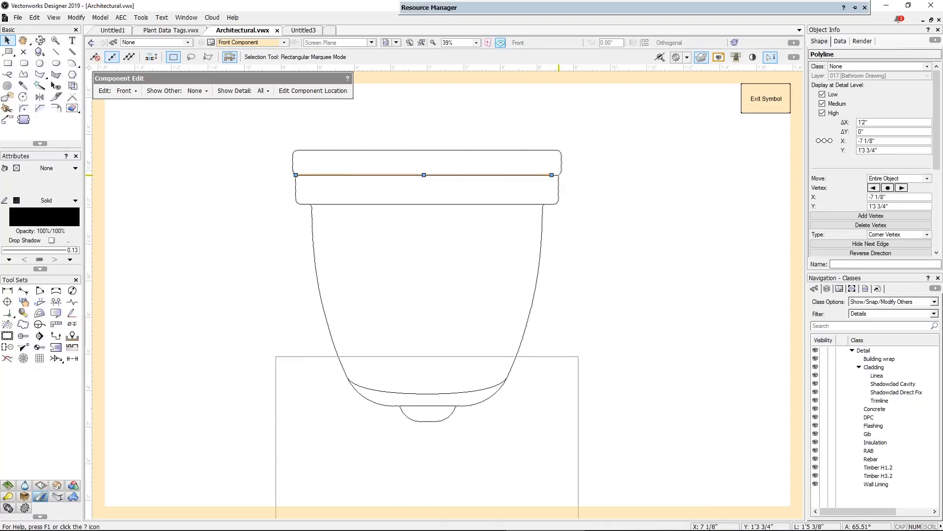
{"action": "left_click", "coordinate": [502, 203]}
Turn off Low detail display for both long horizontal rim lines, and Medium as well for the upper one
{"action": "left_click_drag", "start_coordinate": [502, 203], "coordinate": [499, 174]}
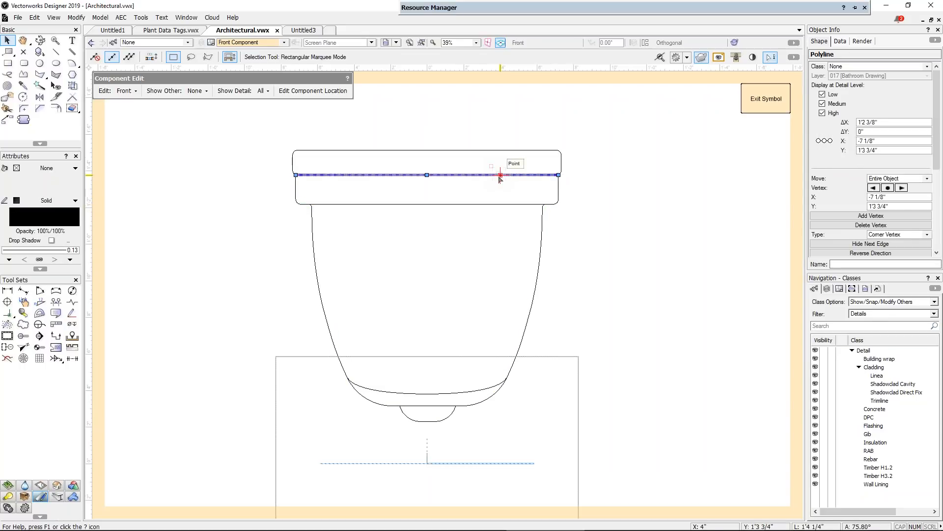
{"action": "left_click", "coordinate": [492, 203], "text": "shift"}
{"action": "left_click", "coordinate": [830, 95]}
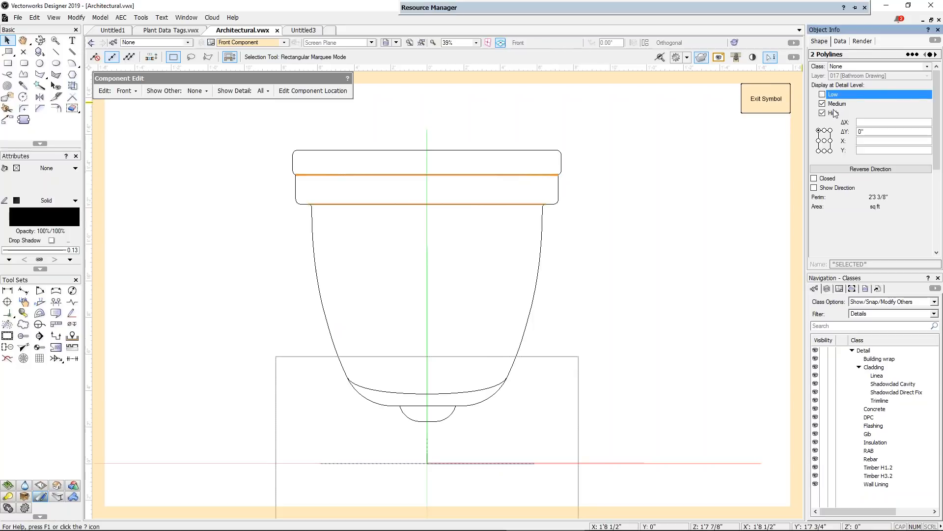
{"action": "left_click", "coordinate": [539, 180]}
{"action": "left_click", "coordinate": [543, 175]}
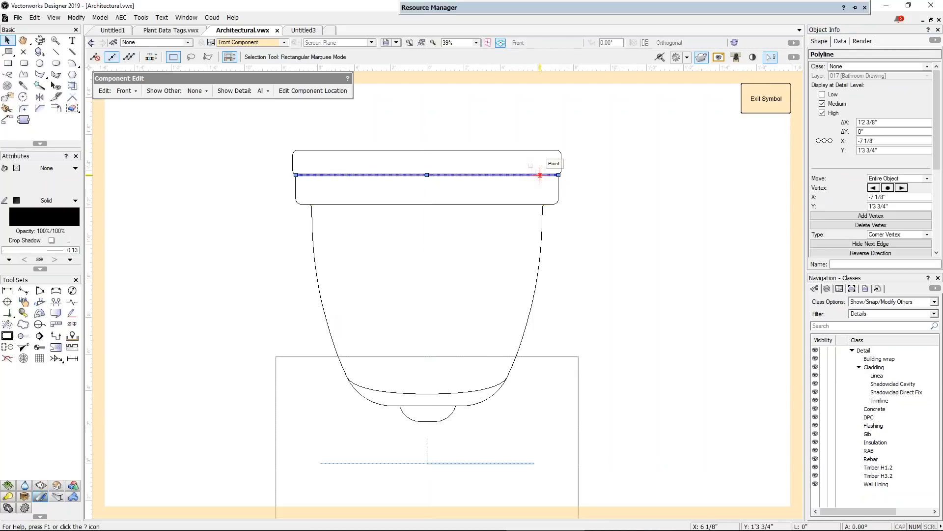
{"action": "left_click", "coordinate": [830, 104]}
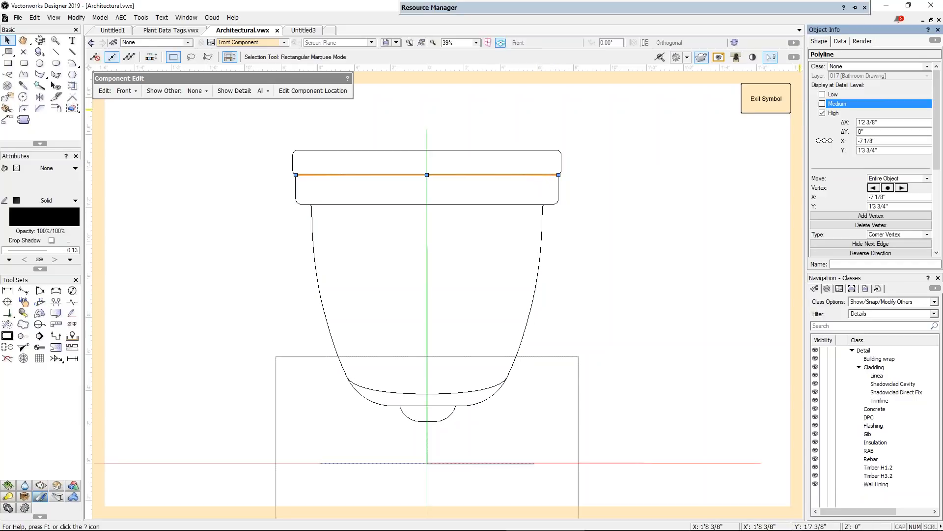
{"action": "left_click", "coordinate": [477, 204]}
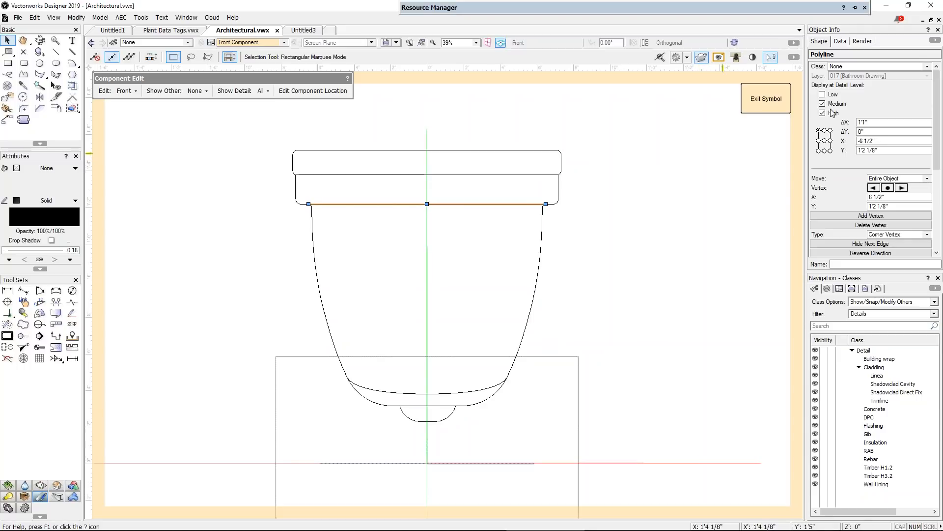
Limit the curved line near the bowl's base and the short horizontal line below it to High detail, turning off Low and Medium
{"action": "left_click", "coordinate": [475, 390]}
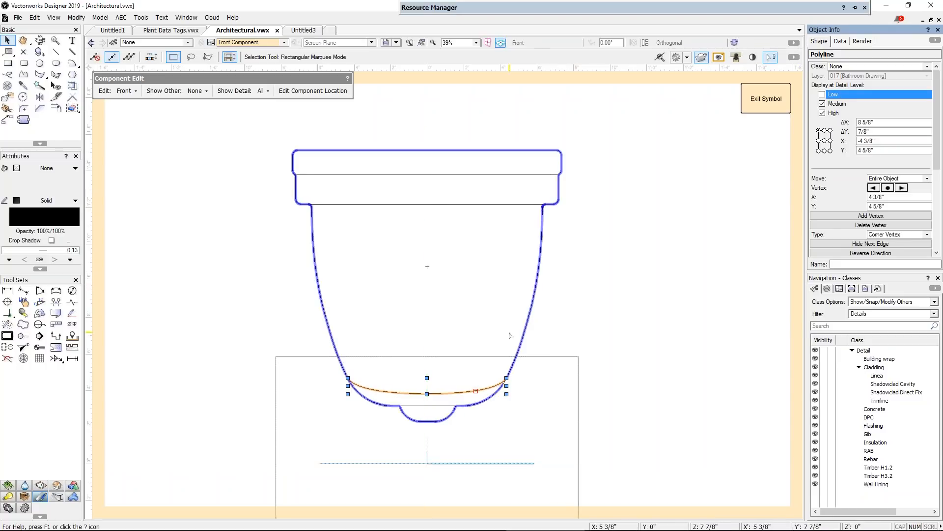
{"action": "left_click", "coordinate": [427, 406]}
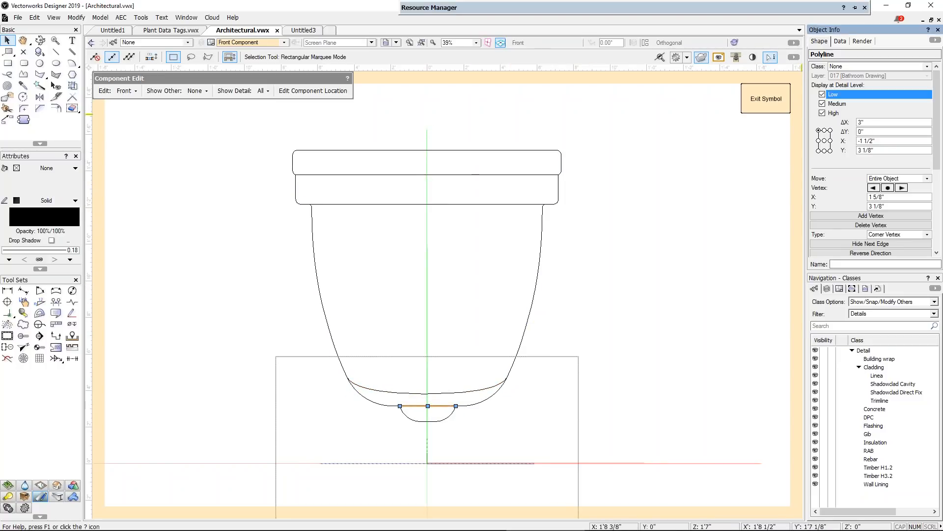
{"action": "left_click", "coordinate": [835, 104]}
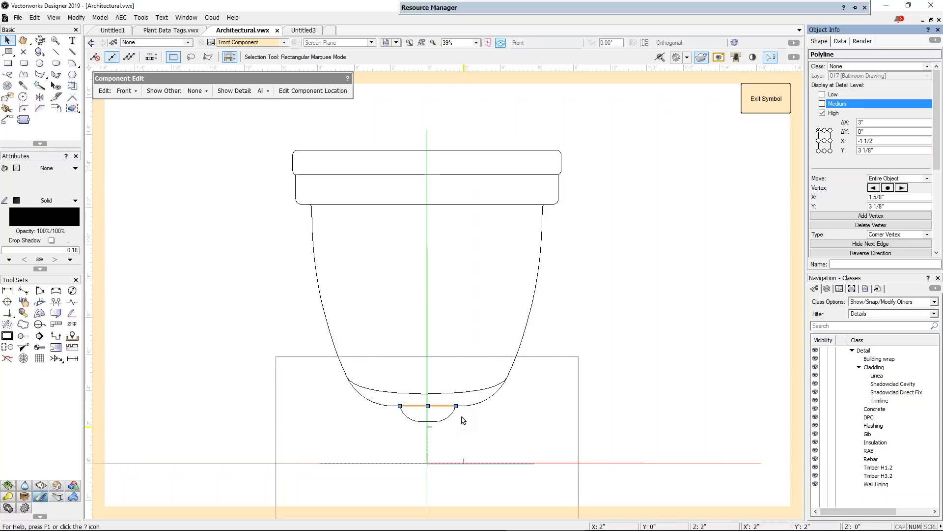
{"action": "left_click", "coordinate": [475, 386]}
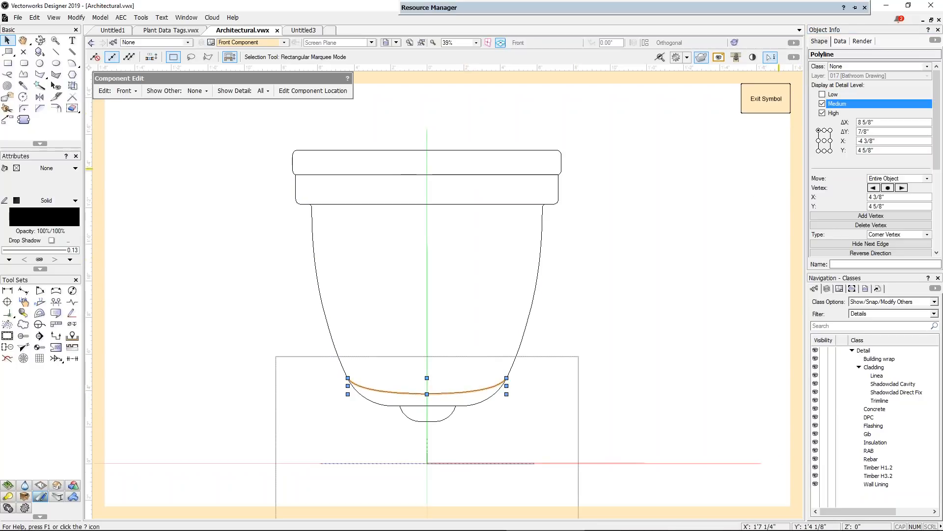
{"action": "left_click", "coordinate": [667, 210]}
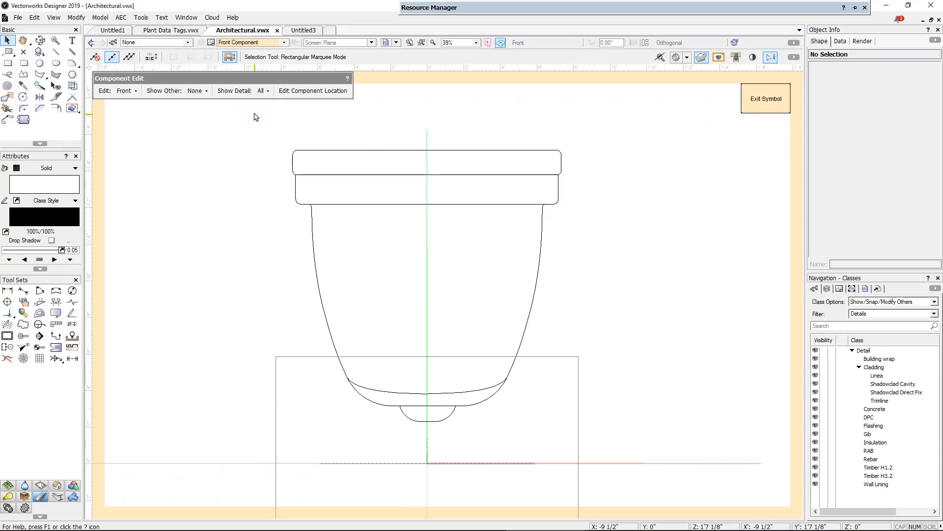
Preview the Front component at Low, Medium and High detail in turn
{"action": "left_click", "coordinate": [261, 91]}
{"action": "left_click", "coordinate": [278, 105]}
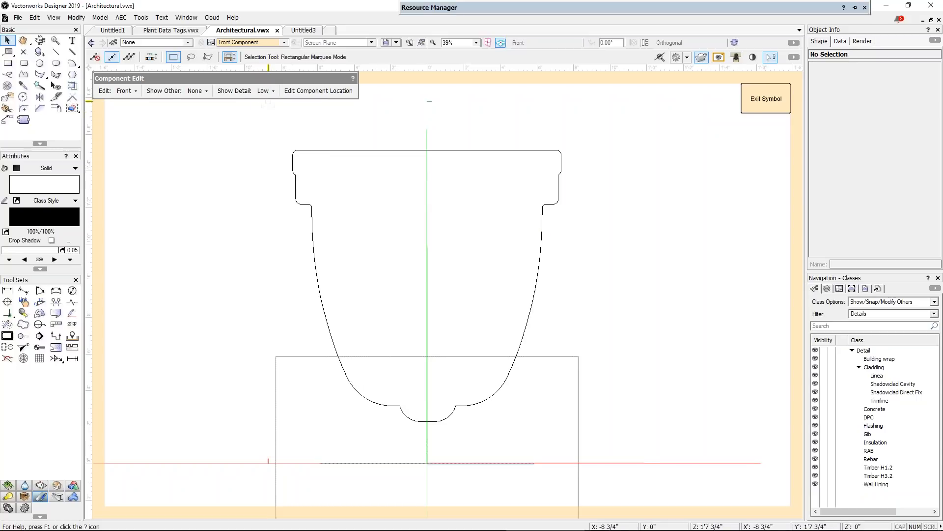
{"action": "left_click", "coordinate": [265, 90]}
{"action": "left_click", "coordinate": [271, 118]}
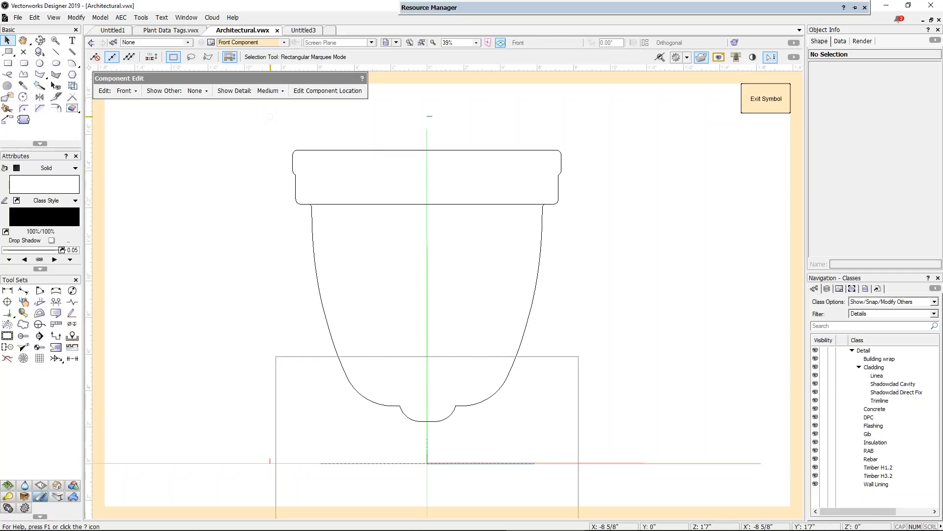
{"action": "left_click", "coordinate": [273, 90]}
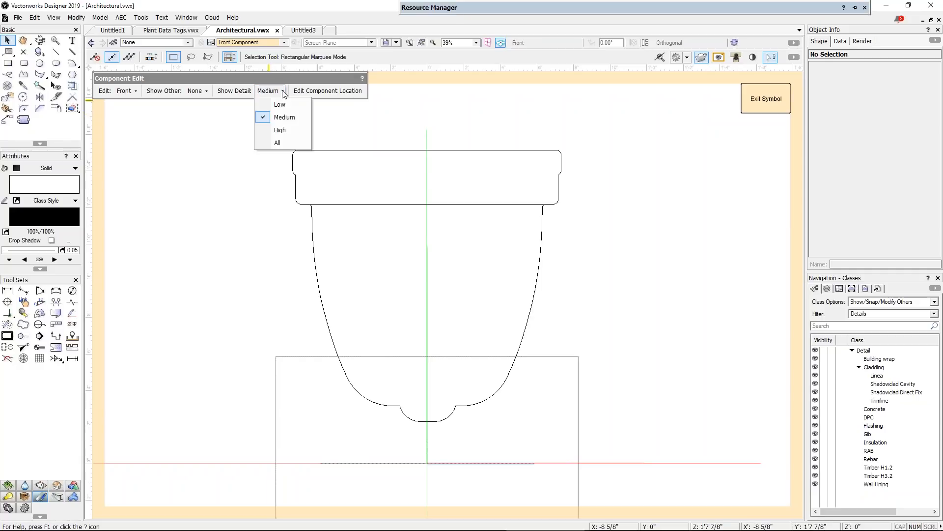
{"action": "left_click", "coordinate": [279, 130]}
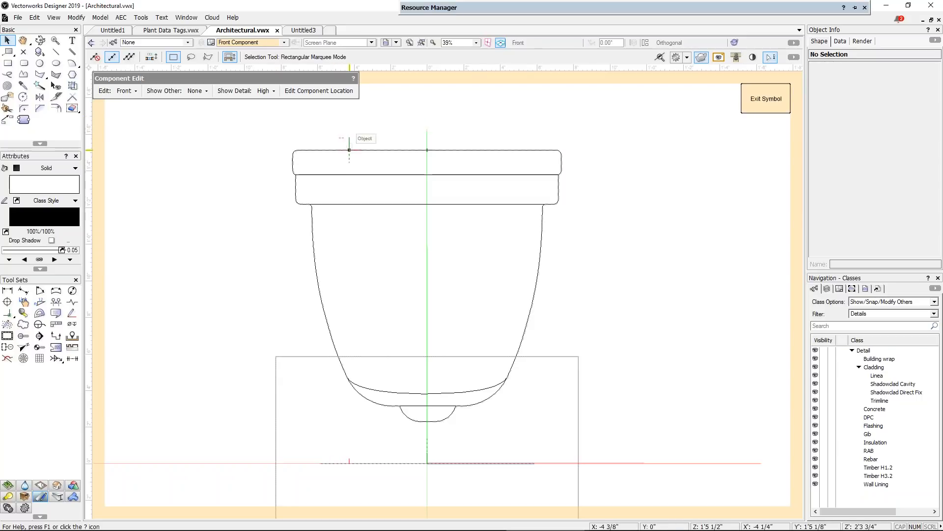
Move the toilet outline aside, show the 3D component behind the Front component for comparison, and undo the move
{"action": "left_click_drag", "start_coordinate": [465, 235], "coordinate": [355, 231]}
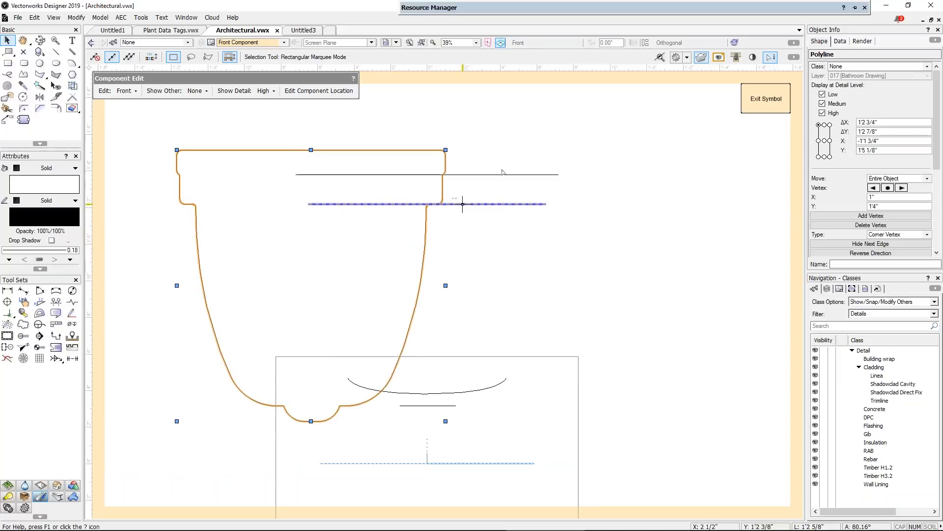
{"action": "left_click", "coordinate": [206, 92]}
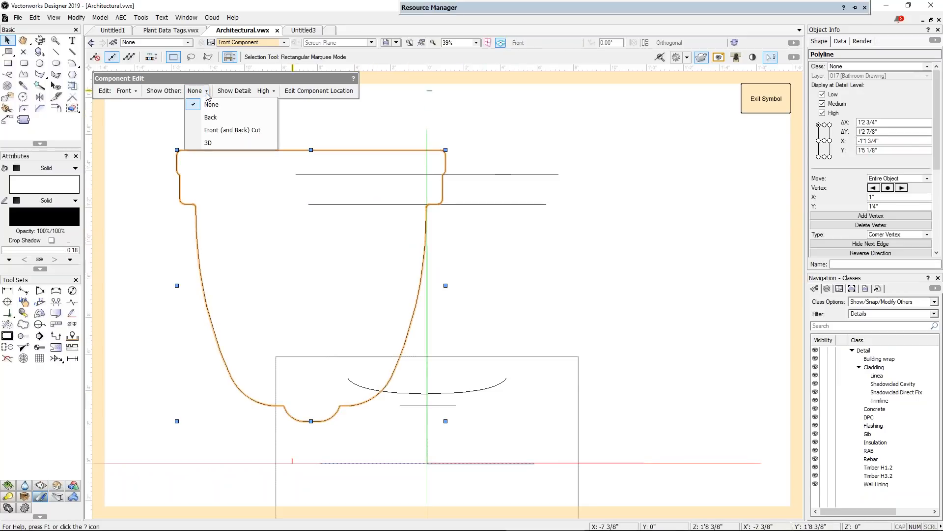
{"action": "left_click", "coordinate": [208, 143]}
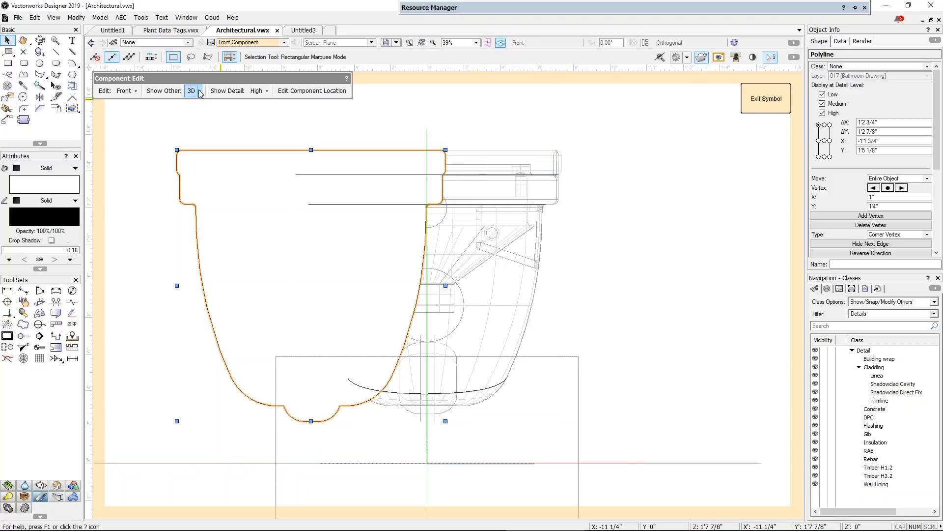
{"action": "key", "text": "ctrl+z"}
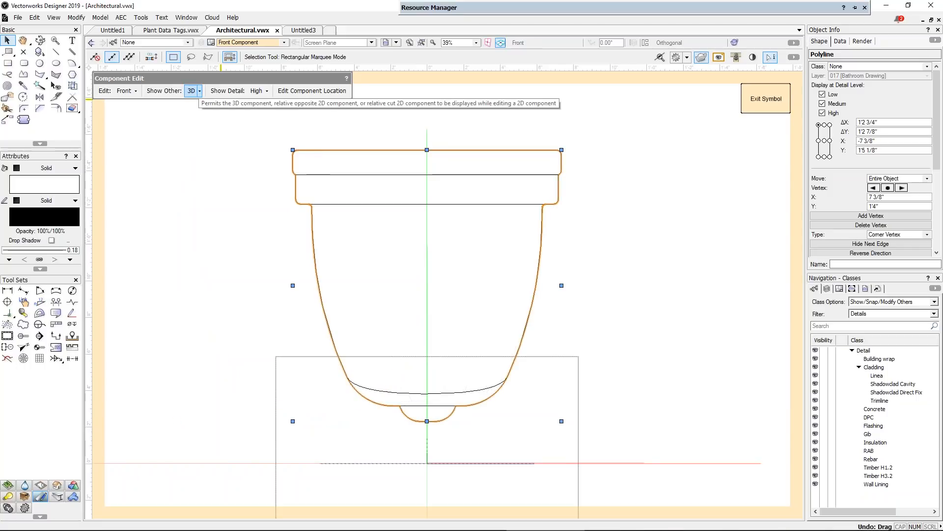
Switch to the Left (and Right) Cut component and inspect the 3D geometry and the other components available for display
{"action": "left_click", "coordinate": [134, 92]}
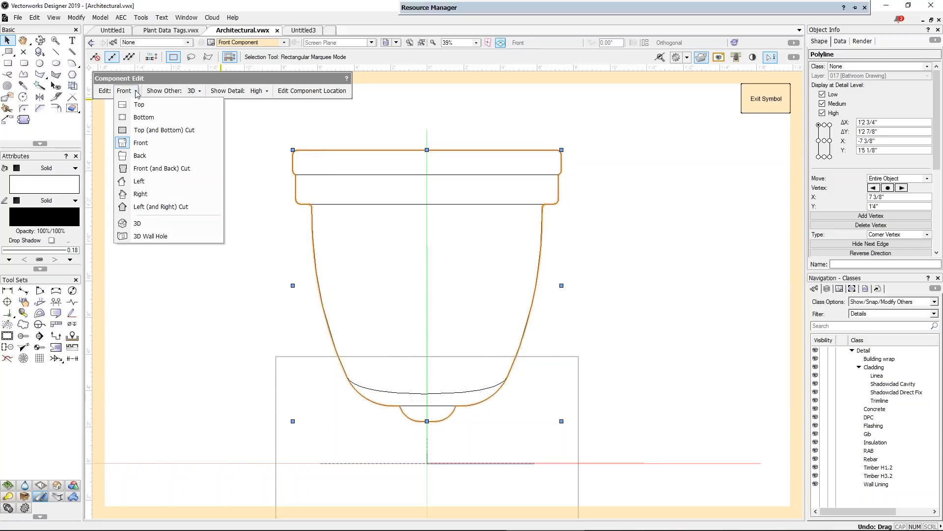
{"action": "left_click", "coordinate": [149, 207]}
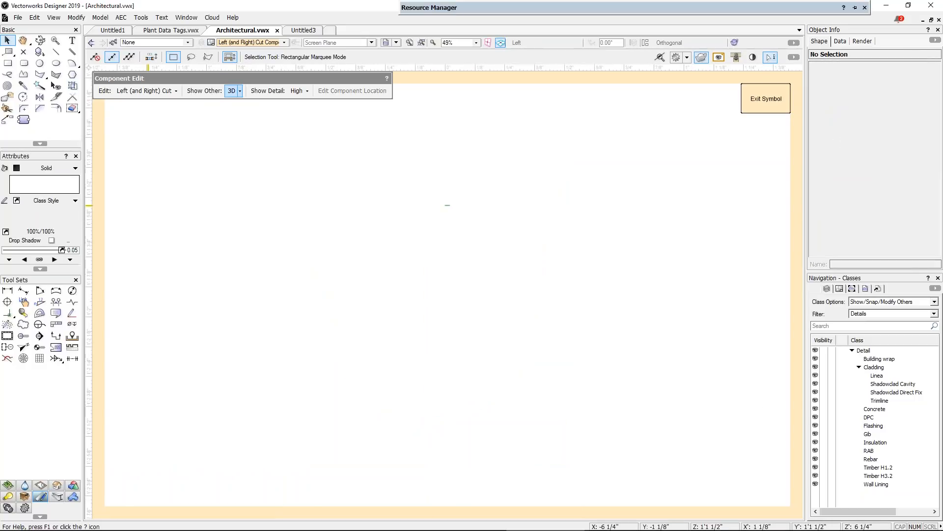
{"action": "key", "text": "ctrl+6"}
{"action": "scroll", "coordinate": [253, 152], "scroll_direction": "down", "scroll_amount": 1}
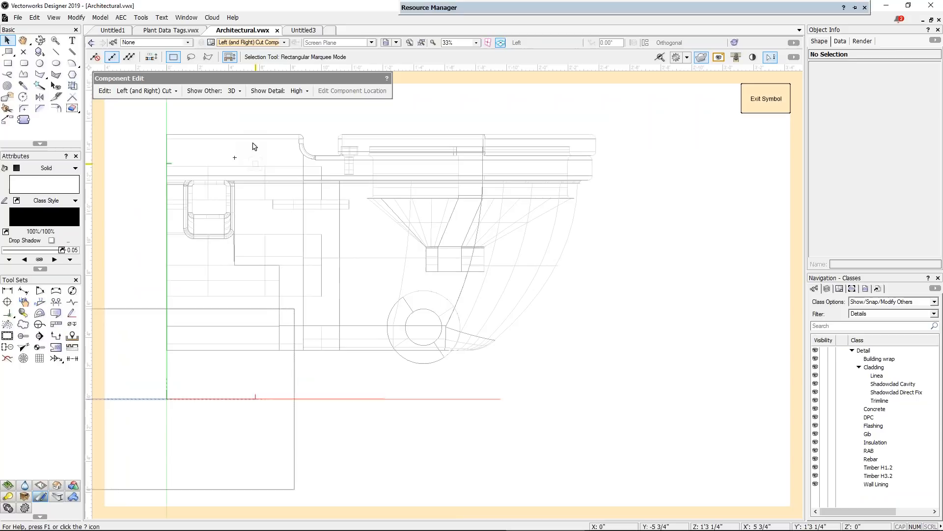
{"action": "left_click", "coordinate": [236, 91]}
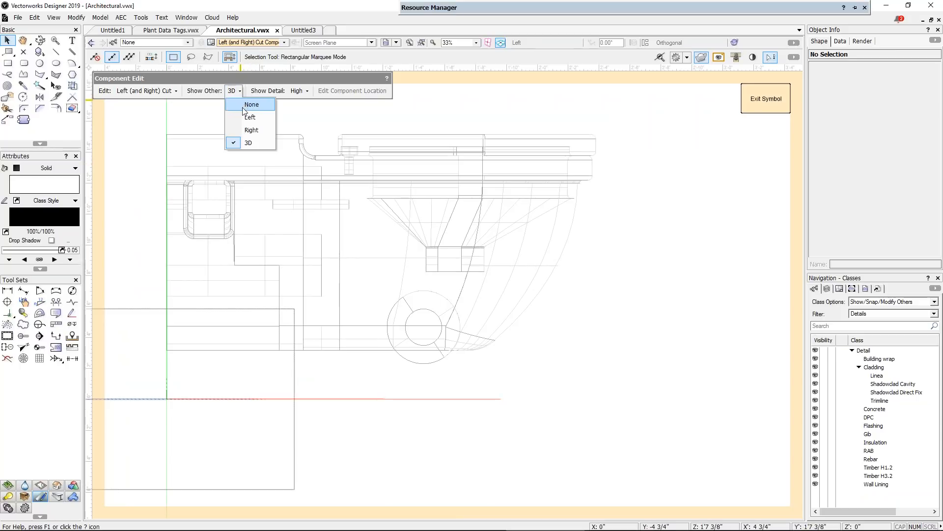
{"action": "left_click", "coordinate": [308, 116]}
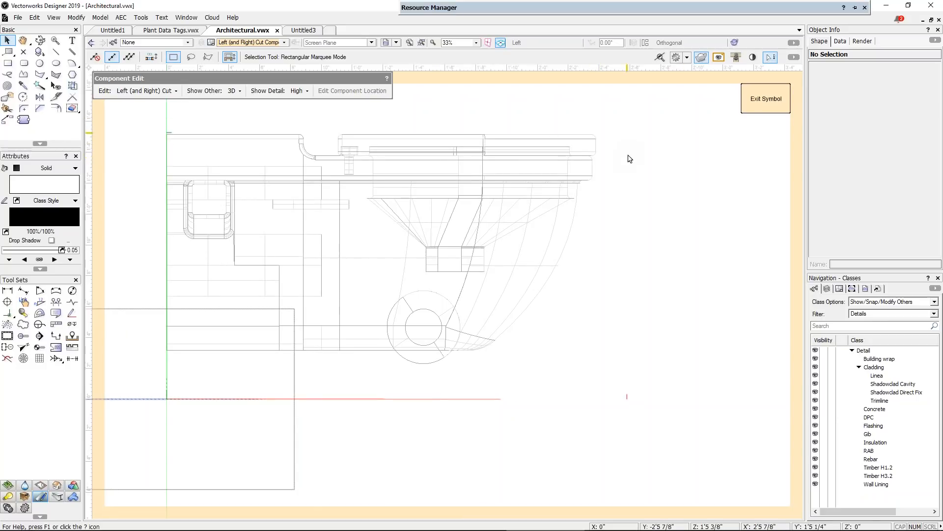
Exit the symbol, set the South Wall interior elevation viewport's Detail Level to High, and update the viewport
{"action": "left_click", "coordinate": [766, 104]}
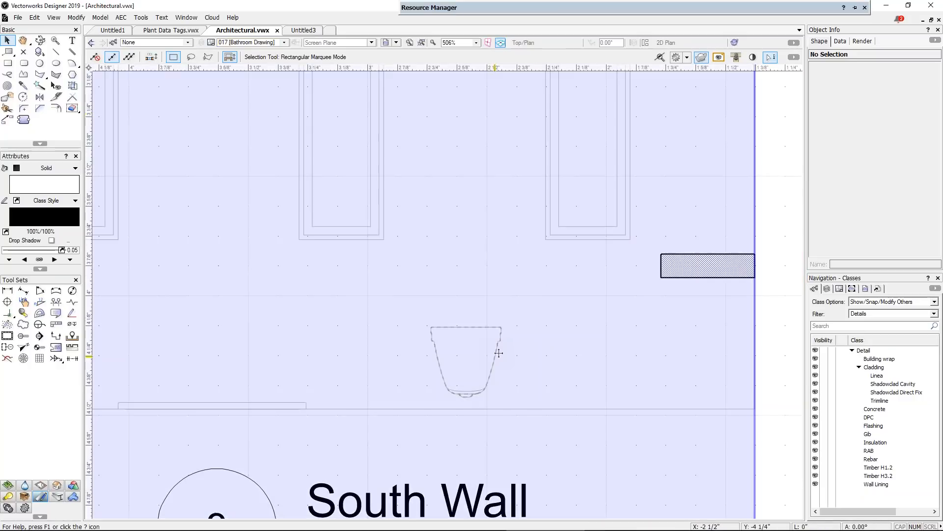
{"action": "left_click", "coordinate": [497, 352]}
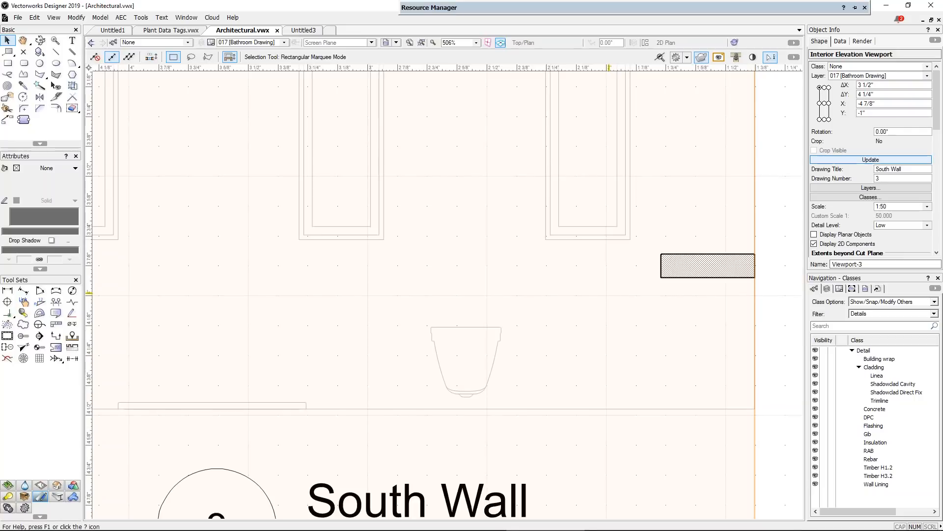
{"action": "left_click", "coordinate": [893, 228]}
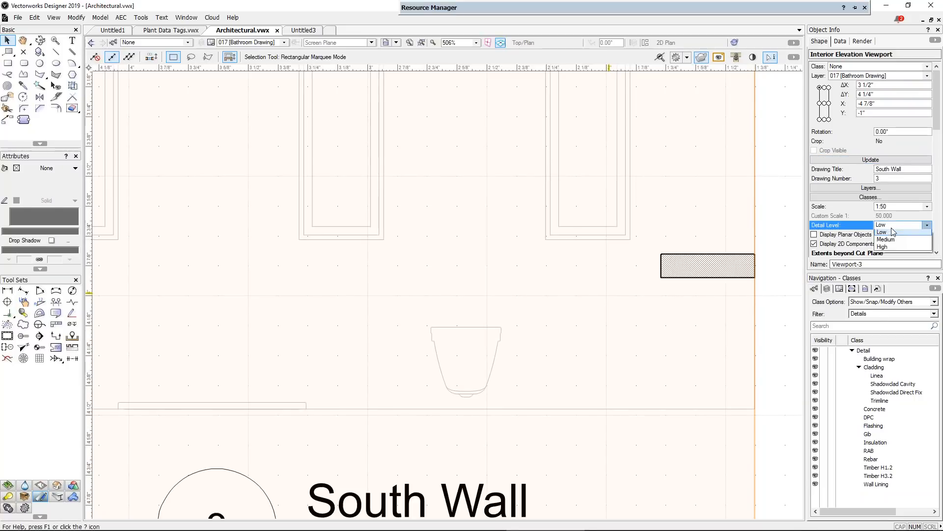
{"action": "left_click", "coordinate": [899, 241]}
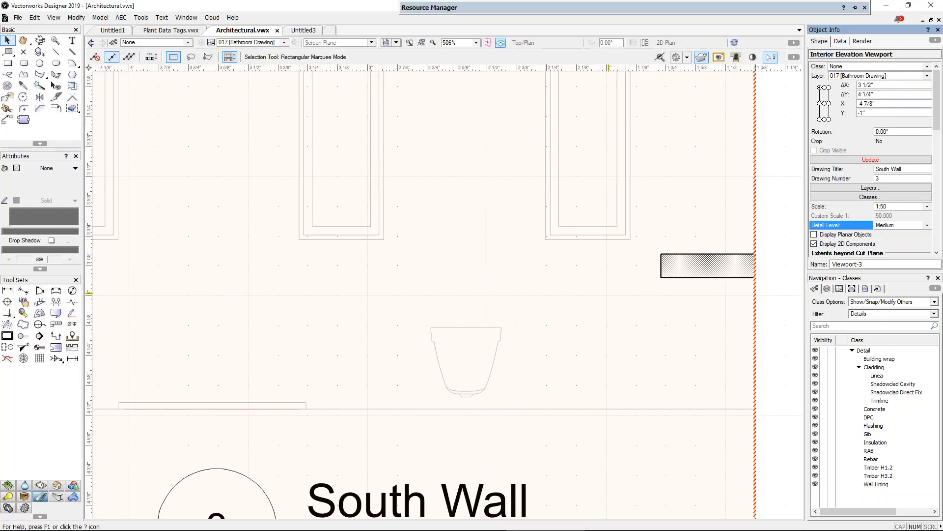
{"action": "left_click", "coordinate": [914, 226]}
{"action": "left_click", "coordinate": [908, 249]}
{"action": "left_click", "coordinate": [878, 160]}
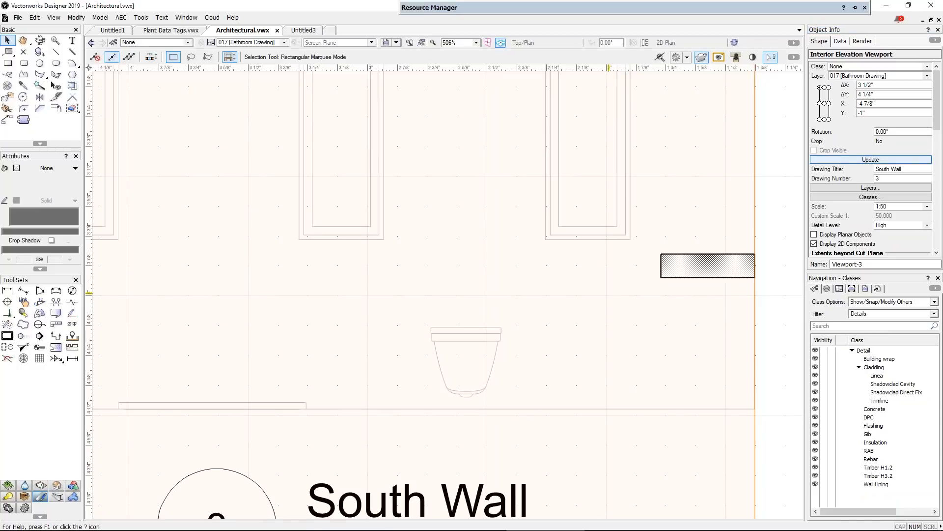
Set the South Wall interior elevation viewport's Detail Level to Medium and update the viewport
{"action": "left_click", "coordinate": [902, 226]}
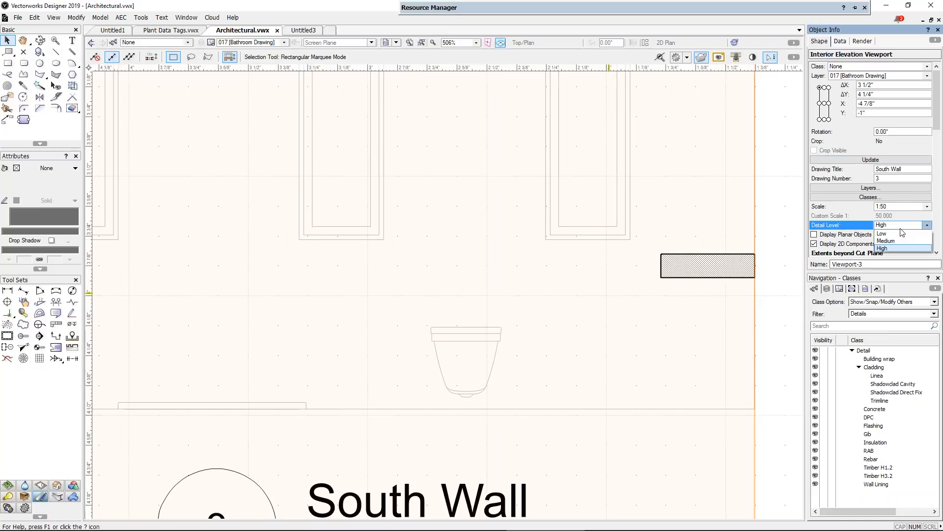
{"action": "left_click", "coordinate": [884, 241]}
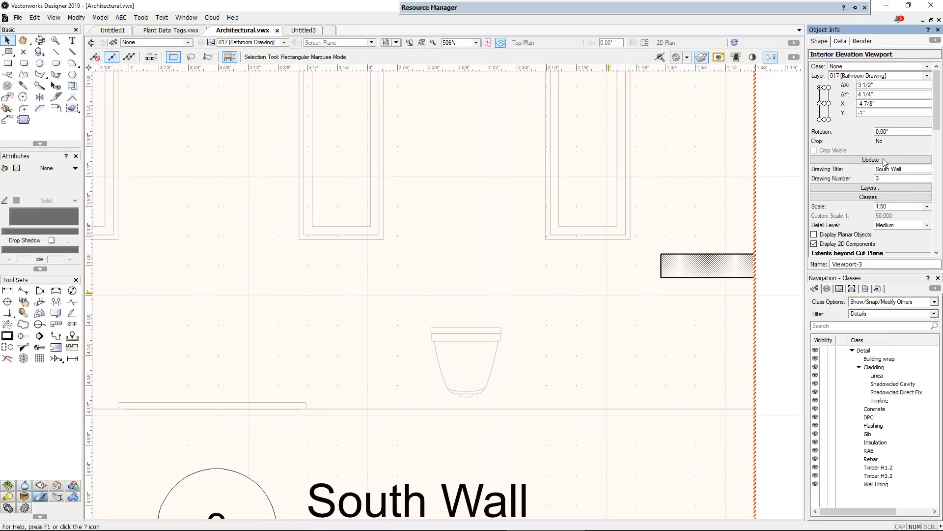
{"action": "left_click", "coordinate": [883, 161]}
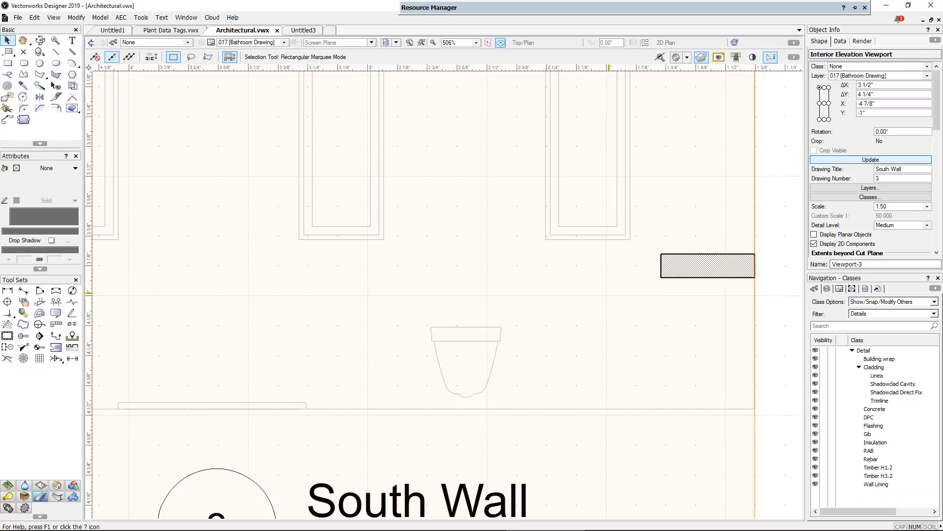
Duplicate the South Wall viewport beside the original and set the copy's scale to 1:200
{"action": "scroll", "coordinate": [673, 175], "scroll_direction": "down", "scroll_amount": 5}
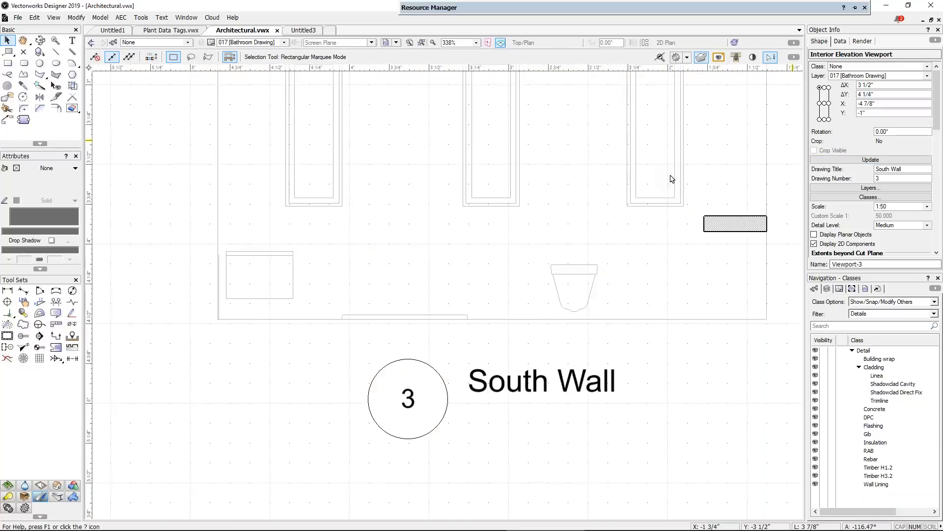
{"action": "mouse_move", "coordinate": [576, 258]}
{"action": "left_mouse_down"}
{"action": "mouse_move", "coordinate": [624, 257]}
{"action": "mouse_move", "coordinate": [246, 259]}
{"action": "left_mouse_up"}
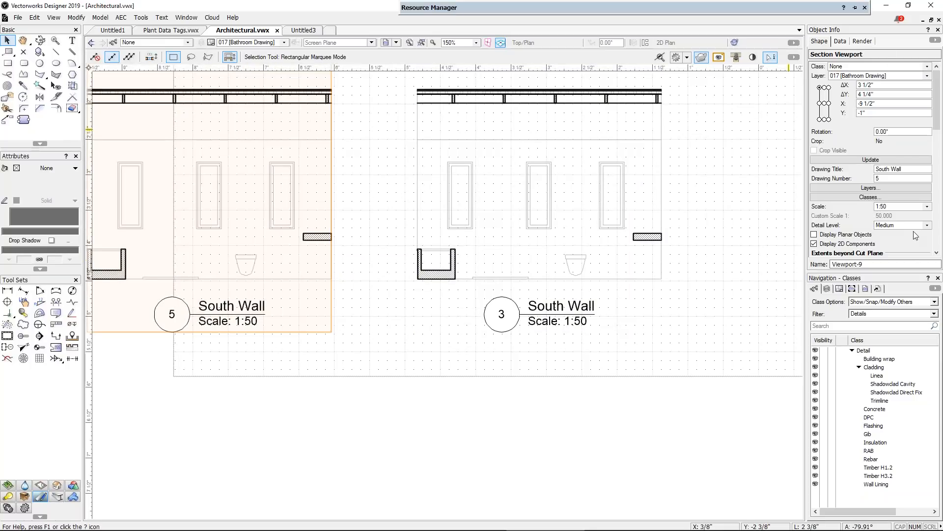
{"action": "left_click", "coordinate": [924, 207]}
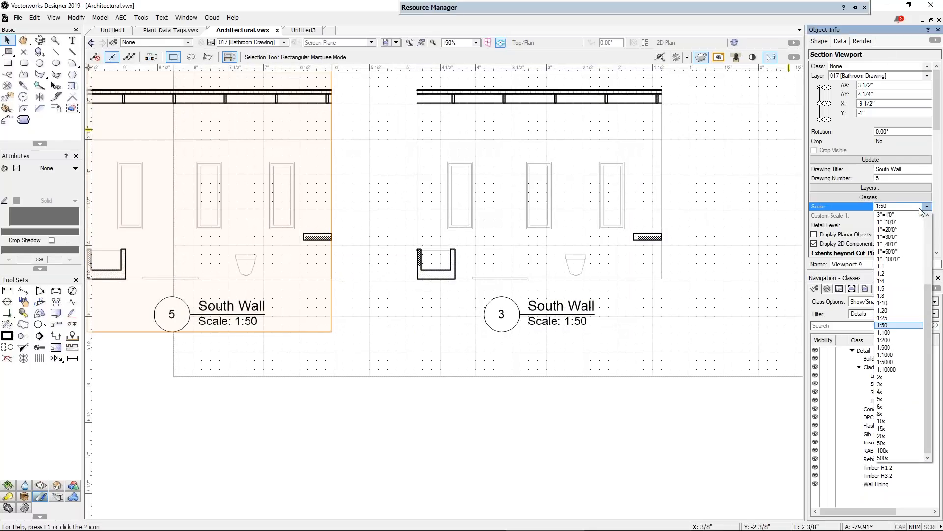
{"action": "left_click", "coordinate": [893, 340]}
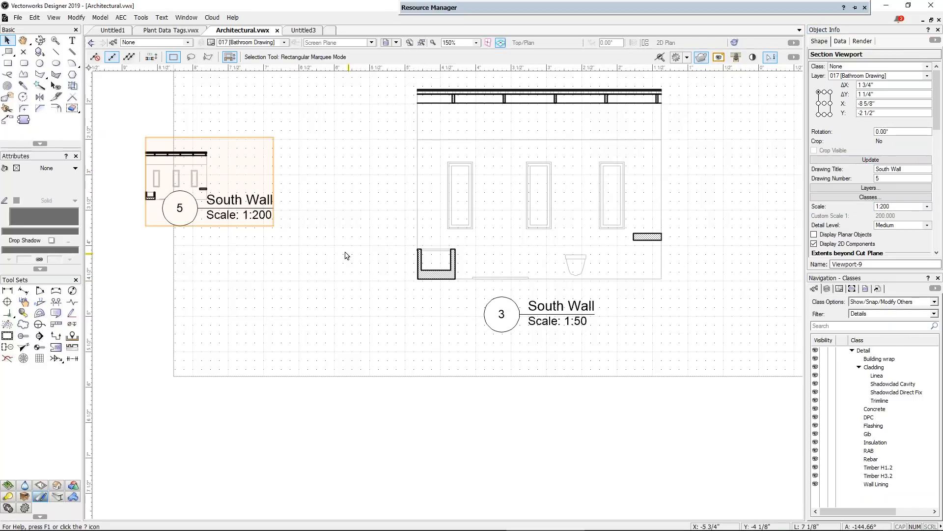
Delete the drawing title from the 1:200 viewport's annotations and return to the sheet layer
{"action": "scroll", "coordinate": [145, 172], "scroll_direction": "up", "scroll_amount": 5}
{"action": "scroll", "coordinate": [231, 228], "scroll_direction": "down", "scroll_amount": 3}
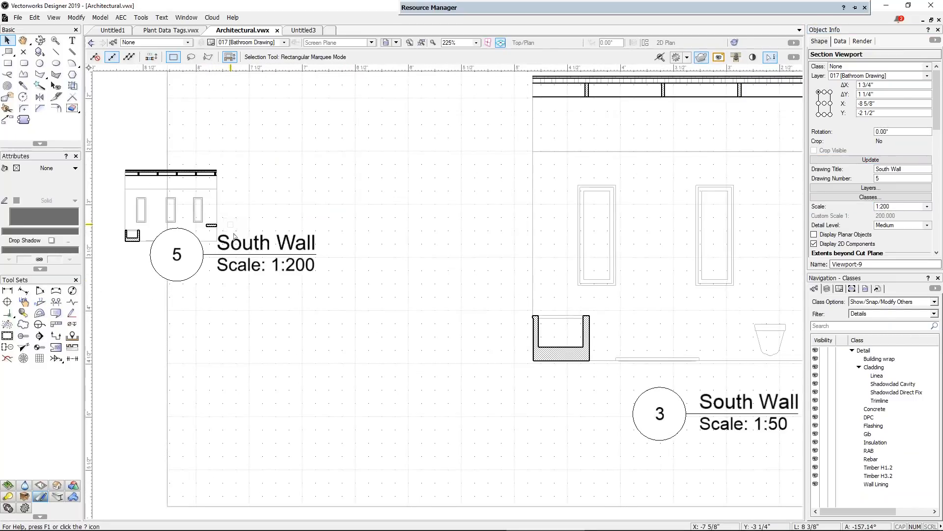
{"action": "right_click", "coordinate": [237, 242]}
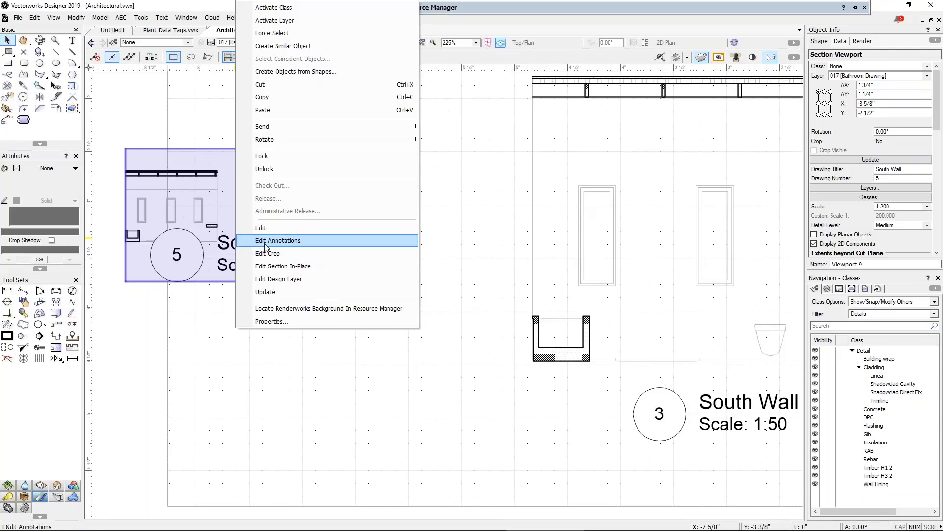
{"action": "left_click", "coordinate": [255, 241]}
{"action": "left_click", "coordinate": [213, 259]}
{"action": "key", "text": "Delete"}
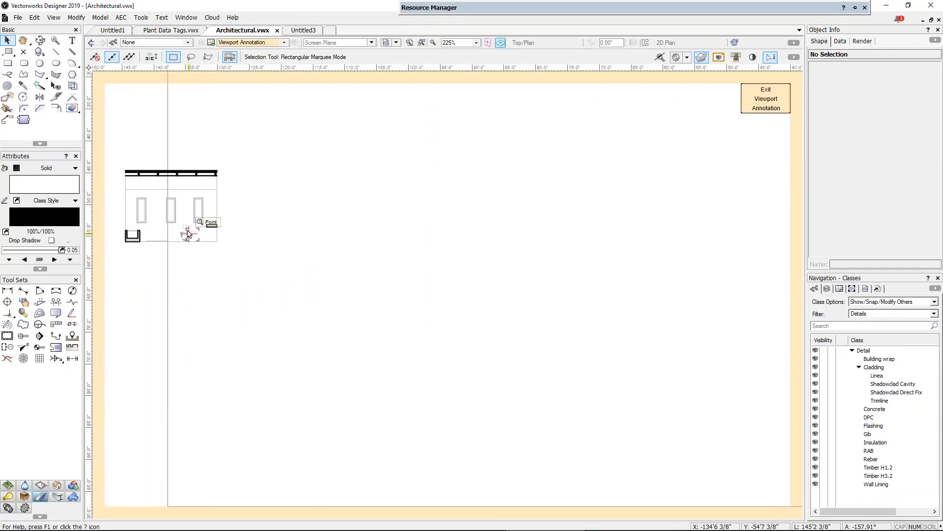
{"action": "scroll", "coordinate": [197, 228], "scroll_direction": "up", "scroll_amount": 2}
{"action": "left_click", "coordinate": [765, 98]}
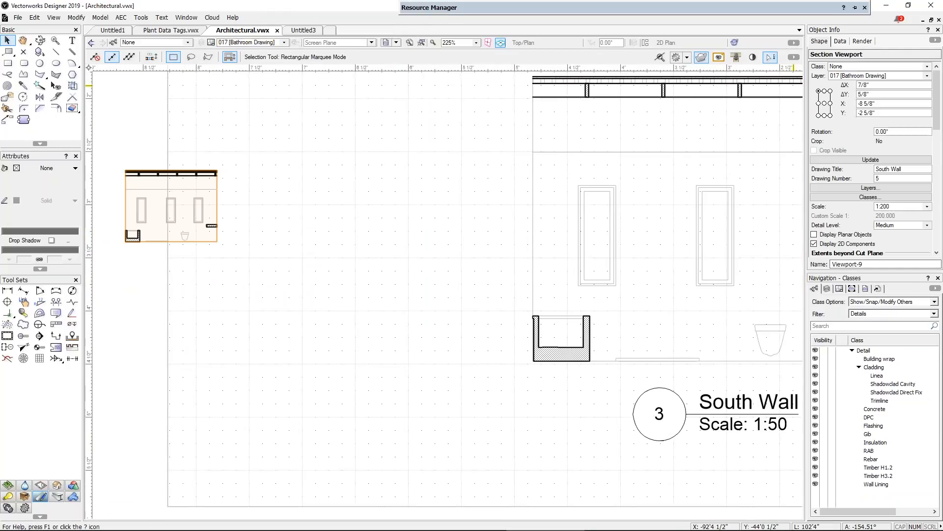
Set the Detail Level of the 1:50 South Wall viewport to High and of the 1:200 copy to Low
{"action": "left_click", "coordinate": [783, 326]}
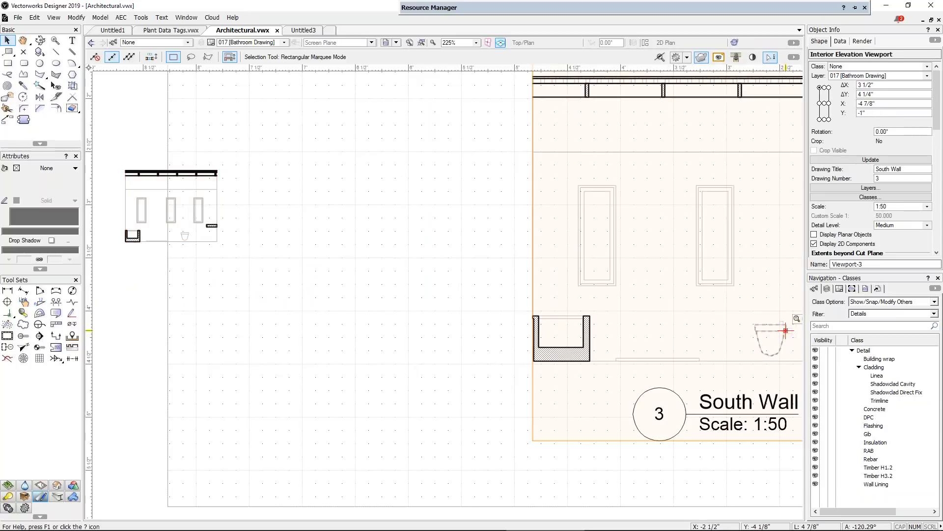
{"action": "left_click", "coordinate": [894, 225]}
{"action": "left_click", "coordinate": [892, 248]}
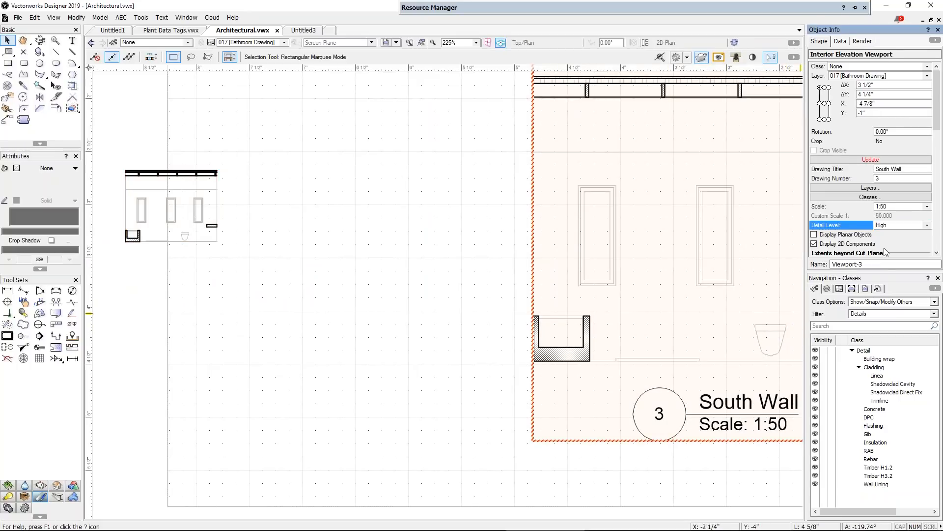
{"action": "left_click", "coordinate": [204, 237]}
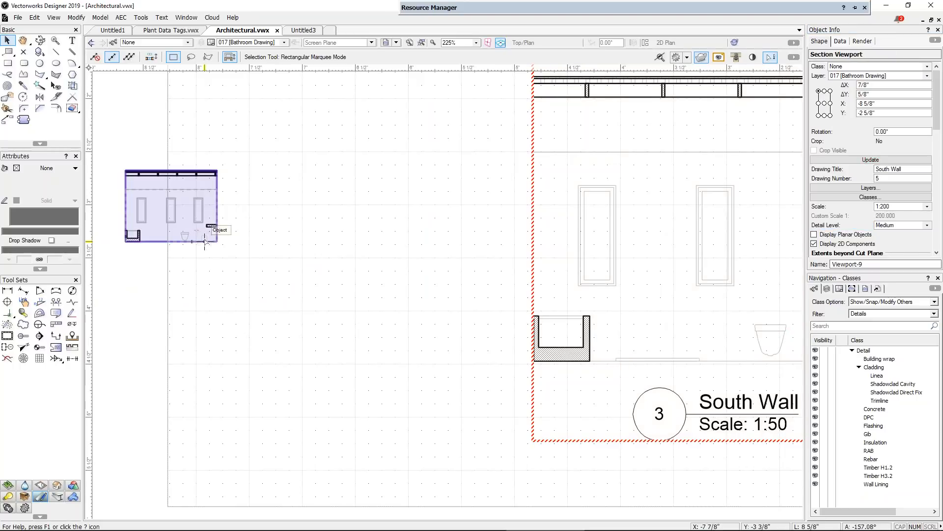
{"action": "left_click", "coordinate": [901, 225]}
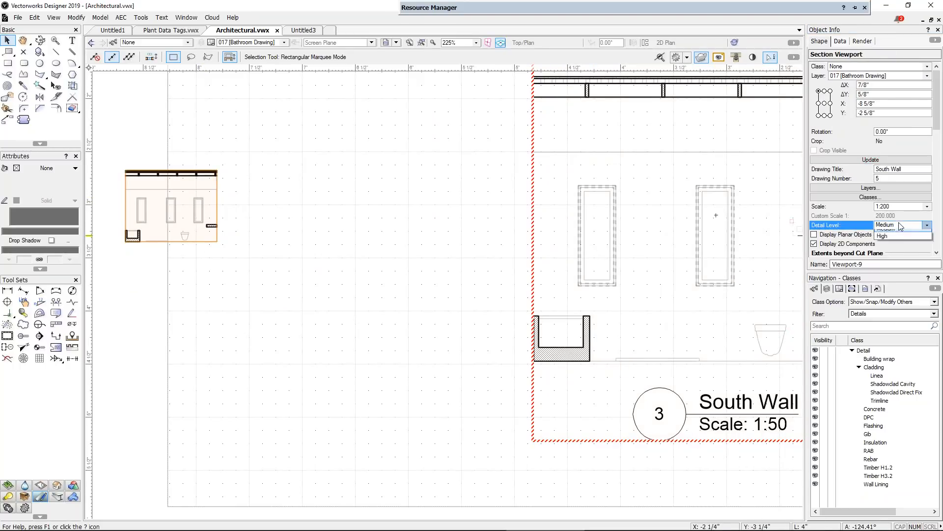
{"action": "left_click", "coordinate": [898, 233]}
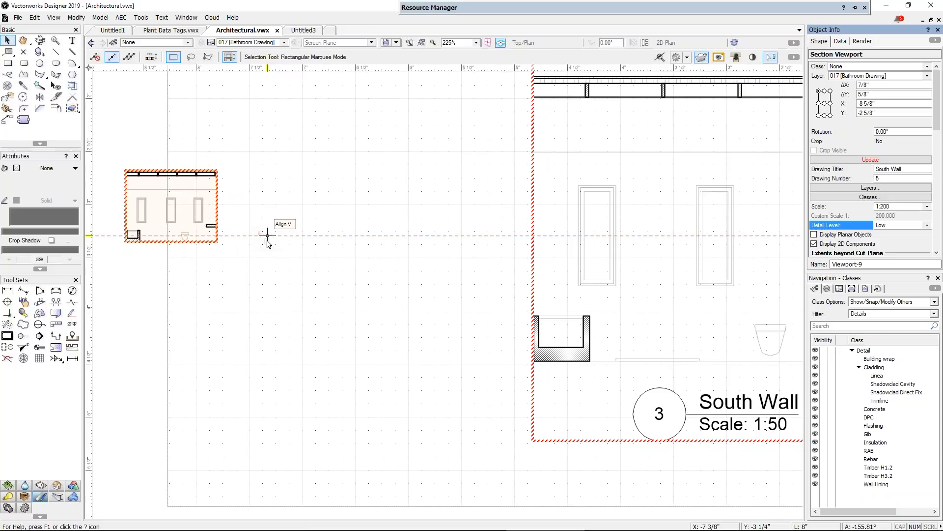
Deselect the viewport, switch to the 016 [Elevations] sheet layer and examine the house elevations up close
{"action": "left_click", "coordinate": [436, 253]}
{"action": "scroll", "coordinate": [434, 213], "scroll_direction": "down", "scroll_amount": 1}
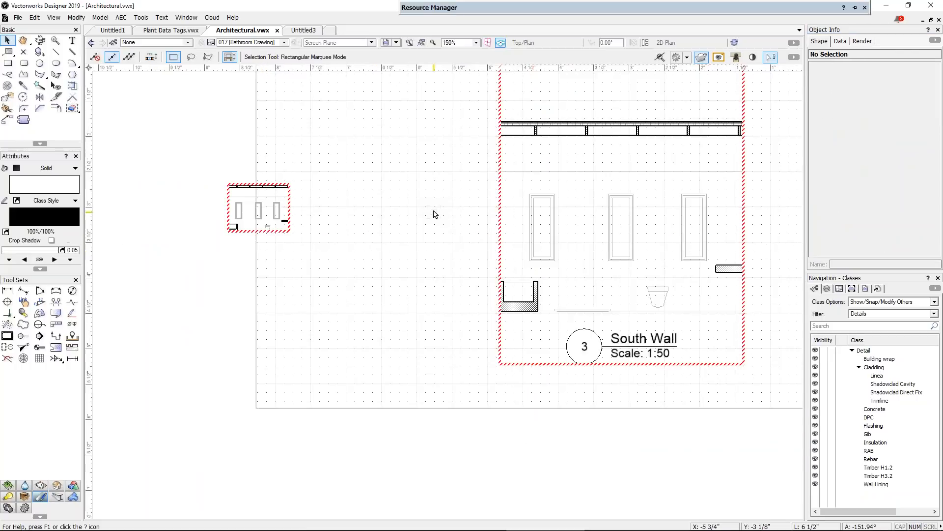
{"action": "scroll", "coordinate": [440, 212], "scroll_direction": "down", "scroll_amount": 2}
{"action": "middle_click_drag", "start_coordinate": [437, 208], "coordinate": [231, 285]}
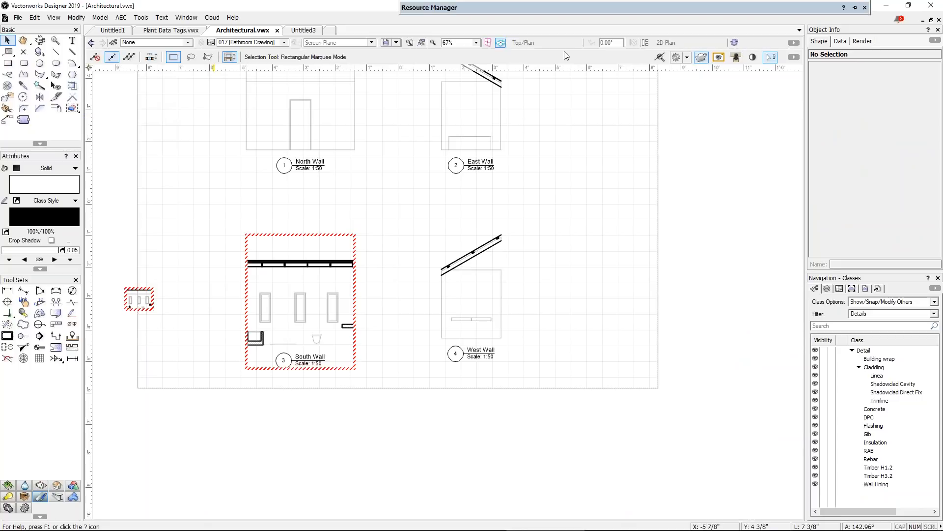
{"action": "left_click", "coordinate": [284, 42]}
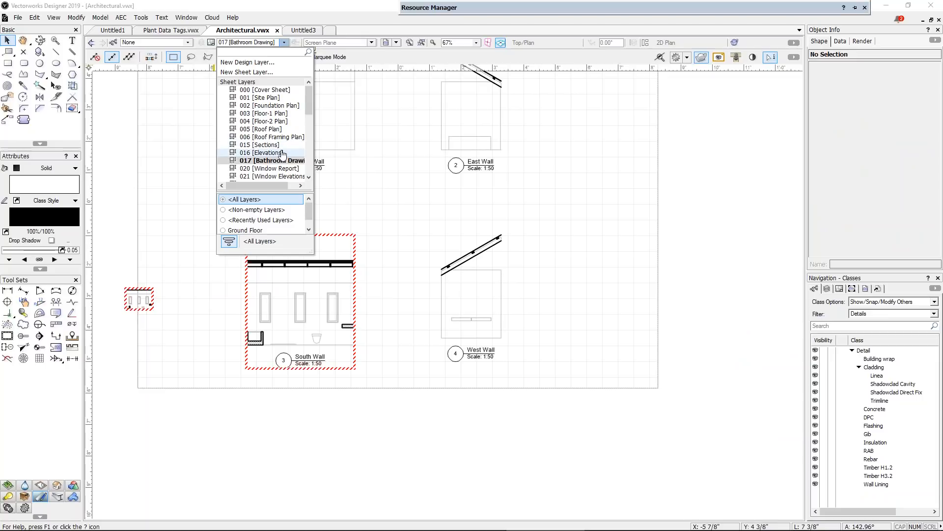
{"action": "left_click", "coordinate": [262, 152]}
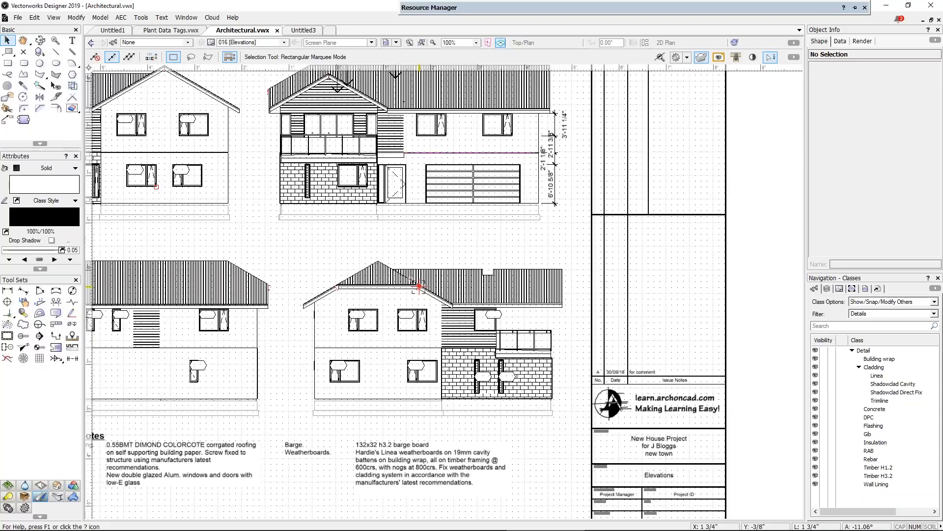
{"action": "scroll", "coordinate": [391, 306], "scroll_direction": "up", "scroll_amount": 3}
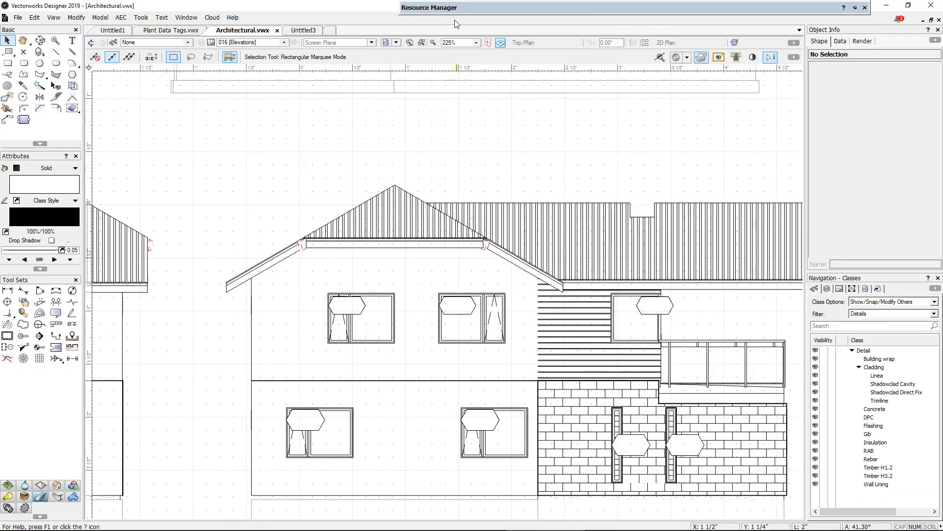
Open the 2D components of the Sanitary Fixtures Duravit Toilet 220309 symbol for editing and switch to the Left component
{"action": "mouse_move", "coordinate": [479, 8]}
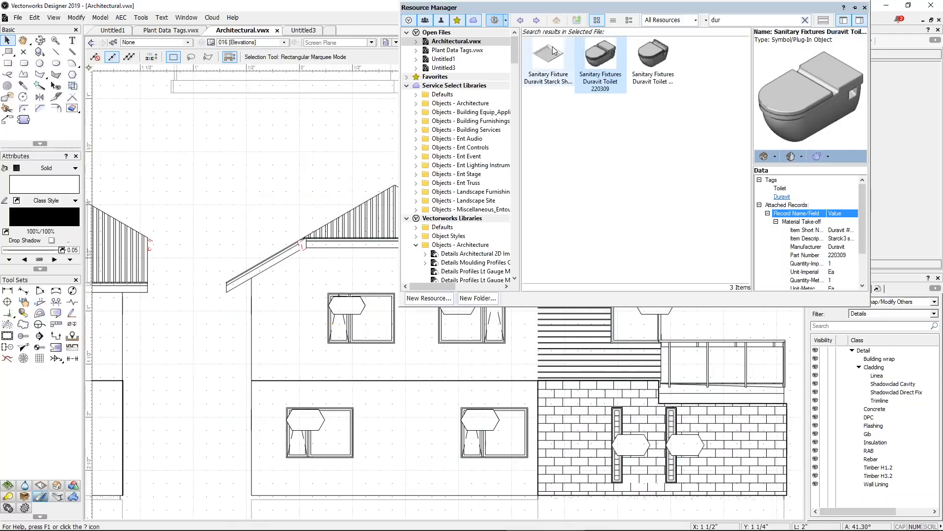
{"action": "right_click", "coordinate": [602, 54]}
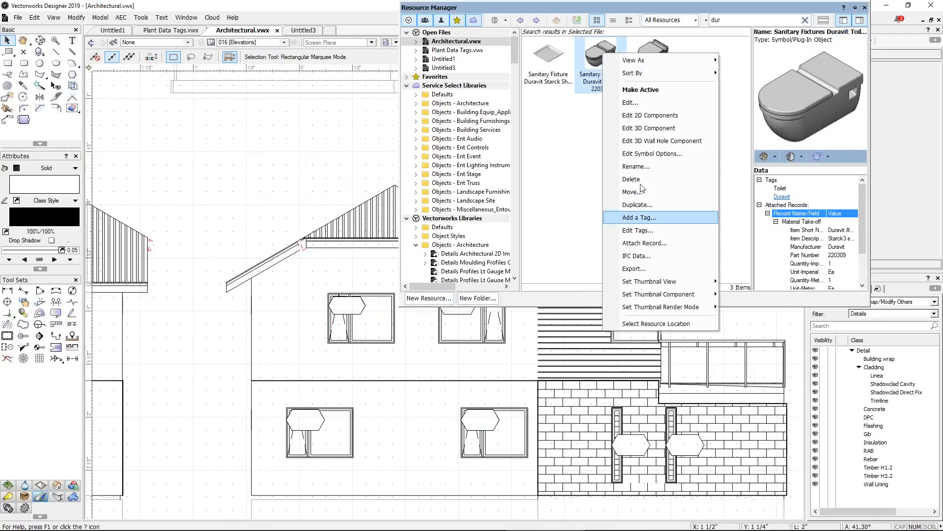
{"action": "left_click", "coordinate": [647, 116]}
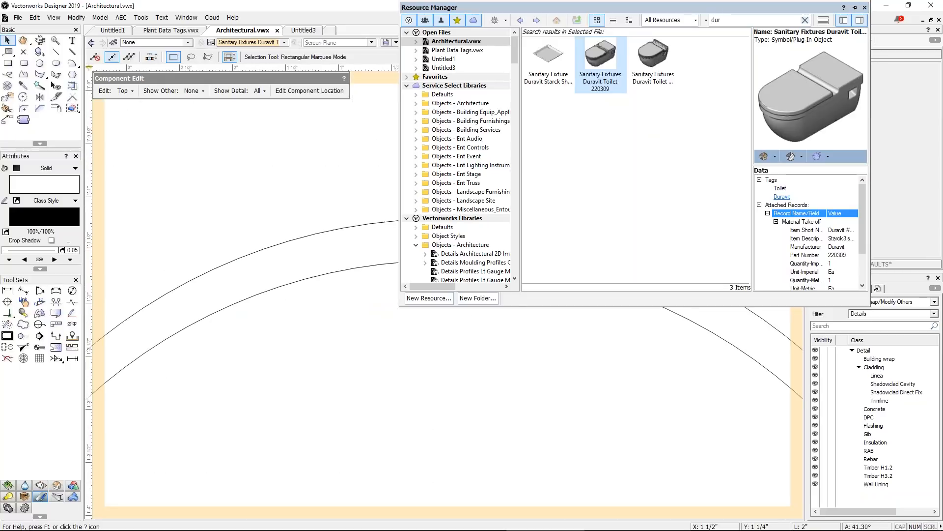
{"action": "scroll", "coordinate": [347, 230], "scroll_direction": "down", "scroll_amount": 7}
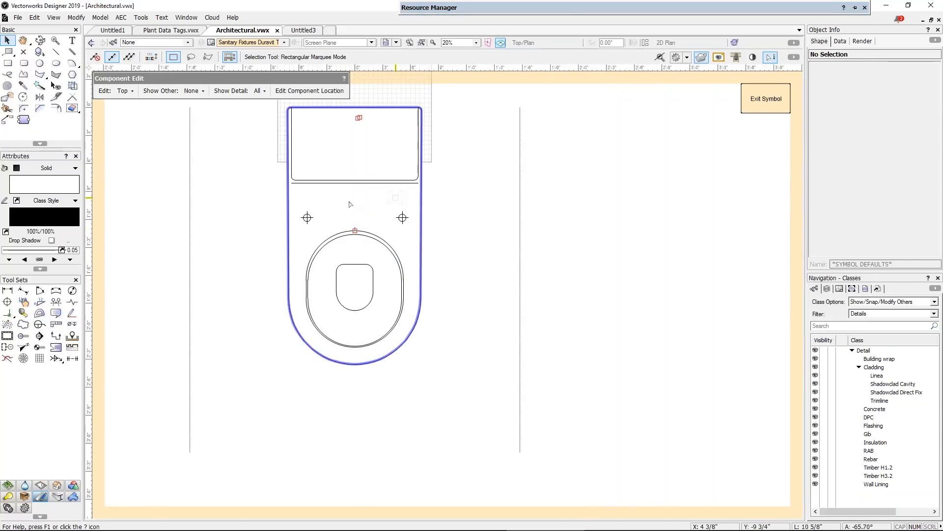
{"action": "left_click", "coordinate": [133, 92]}
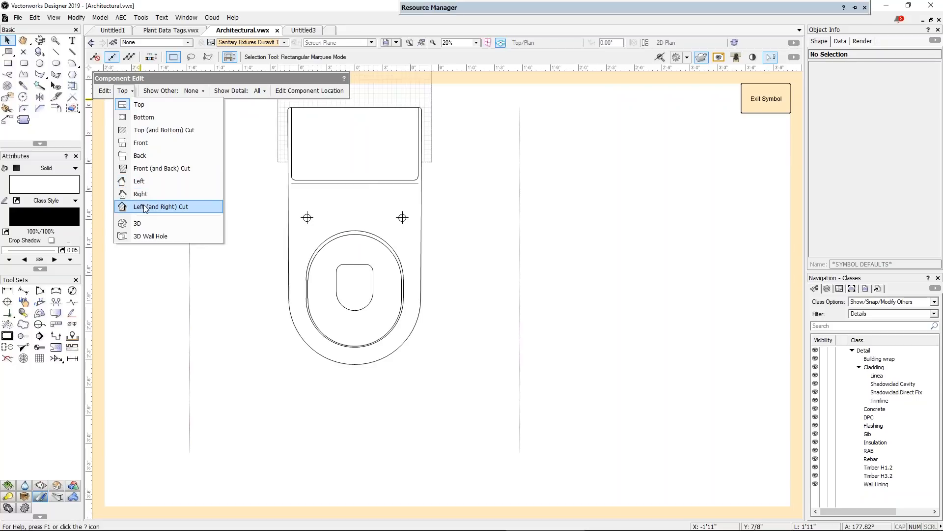
{"action": "left_click", "coordinate": [142, 180]}
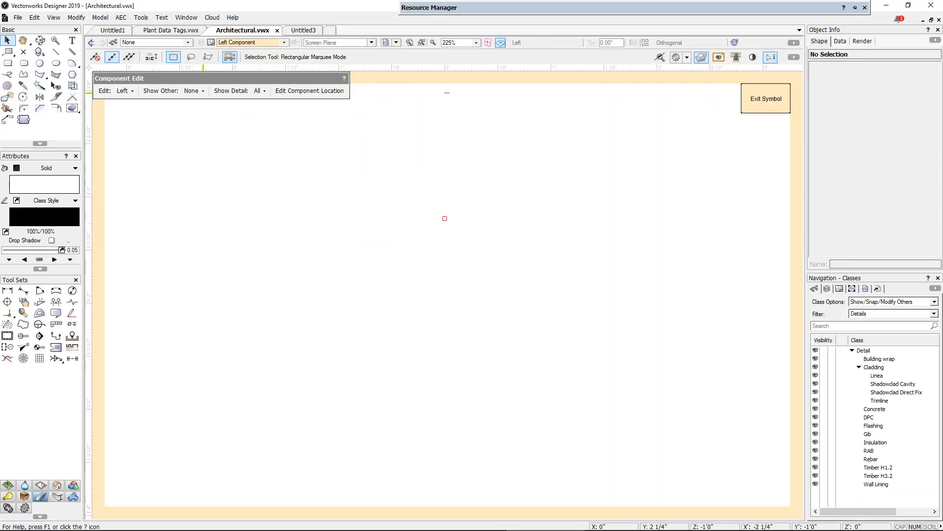
Show the 3D component together with the Left component and fit the toilet's side geometry in view
{"action": "left_click", "coordinate": [202, 92]}
{"action": "left_click", "coordinate": [205, 143]}
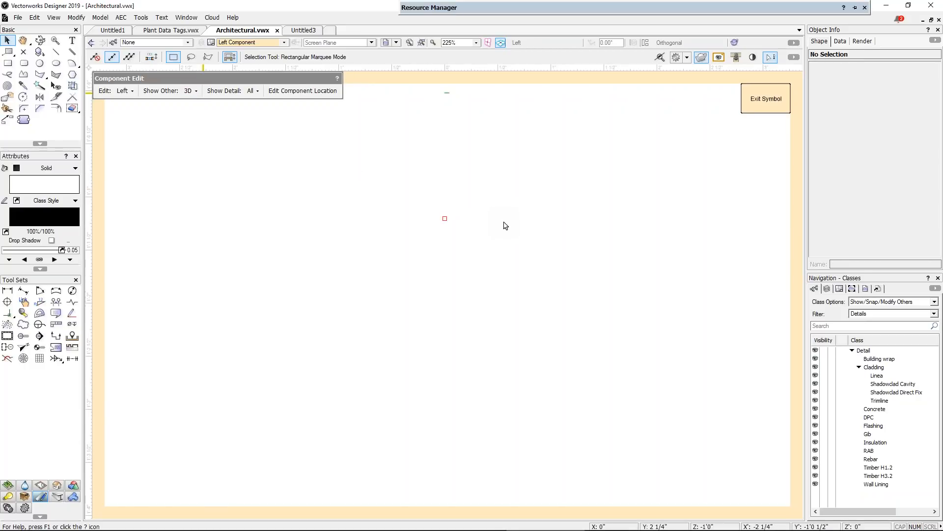
{"action": "scroll", "coordinate": [481, 220], "scroll_direction": "down", "scroll_amount": 2}
{"action": "key", "text": "ctrl+6"}
{"action": "scroll", "coordinate": [357, 173], "scroll_direction": "down", "scroll_amount": 3}
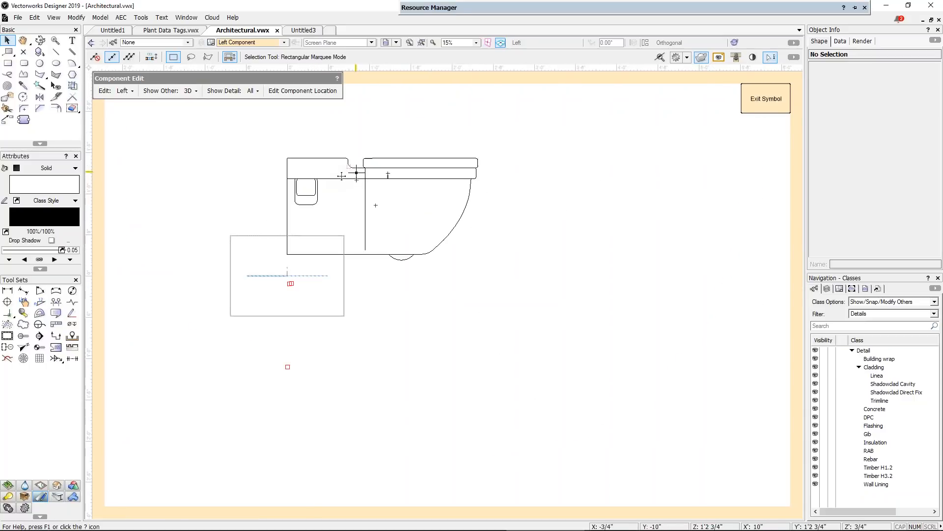
Move the Left component's outline polyline aside to expose the 3D geometry behind it, and undo the move
{"action": "left_click", "coordinate": [309, 159]}
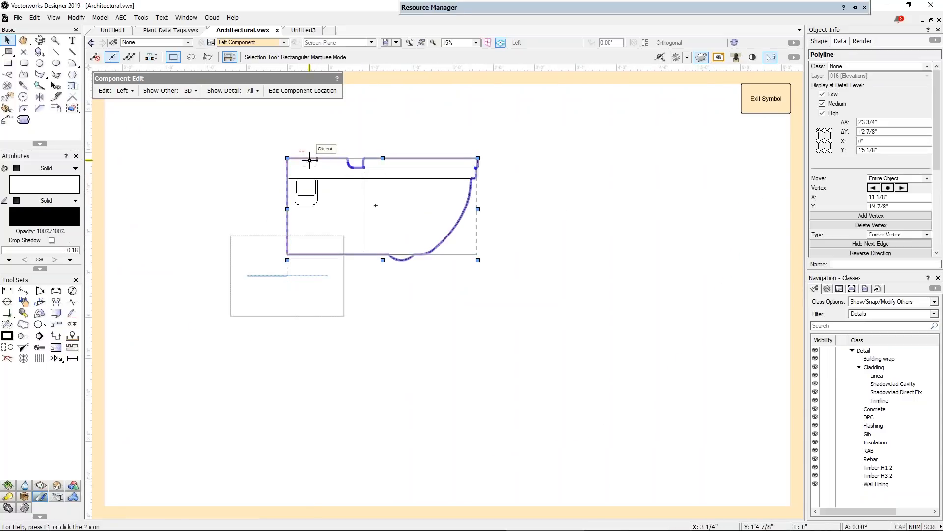
{"action": "left_click", "coordinate": [329, 134]}
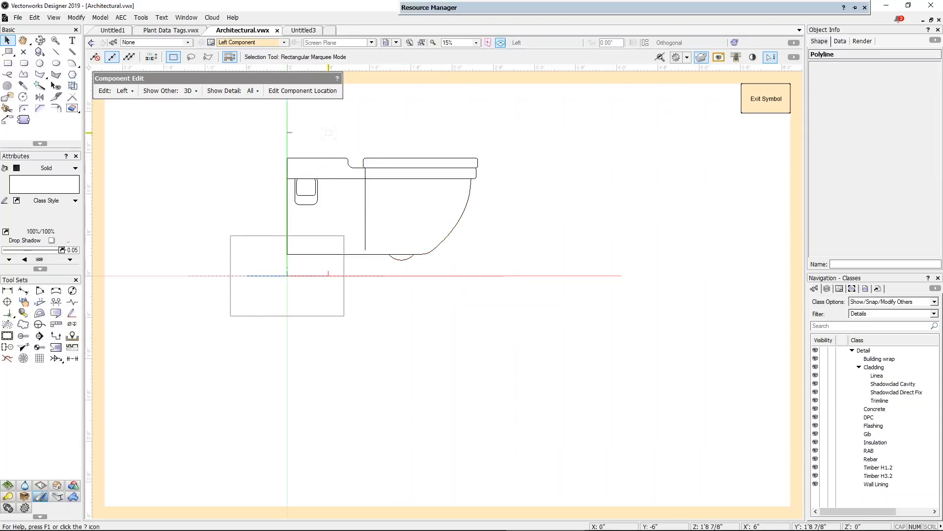
{"action": "left_click_drag", "start_coordinate": [394, 150], "coordinate": [524, 98]}
{"action": "key", "text": "ctrl+z"}
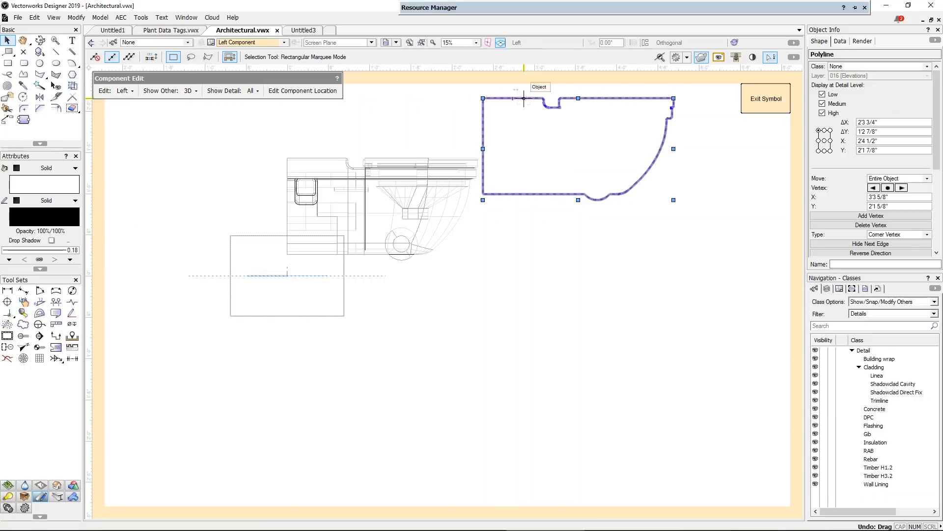
Move the Left component's outline polyline off the 3D geometry again, to X 2'6 1/2" and Y 9"
{"action": "left_click", "coordinate": [318, 193]}
{"action": "left_click", "coordinate": [322, 194]}
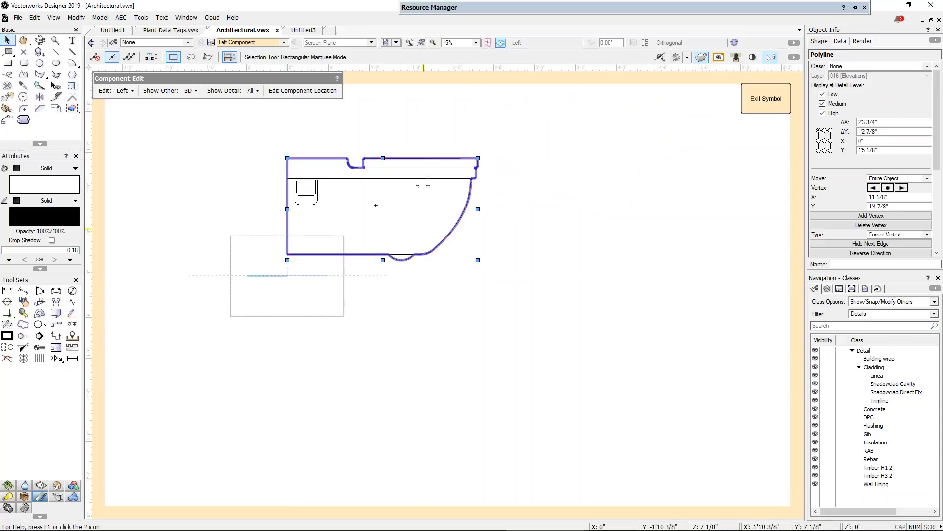
{"action": "left_click", "coordinate": [364, 227]}
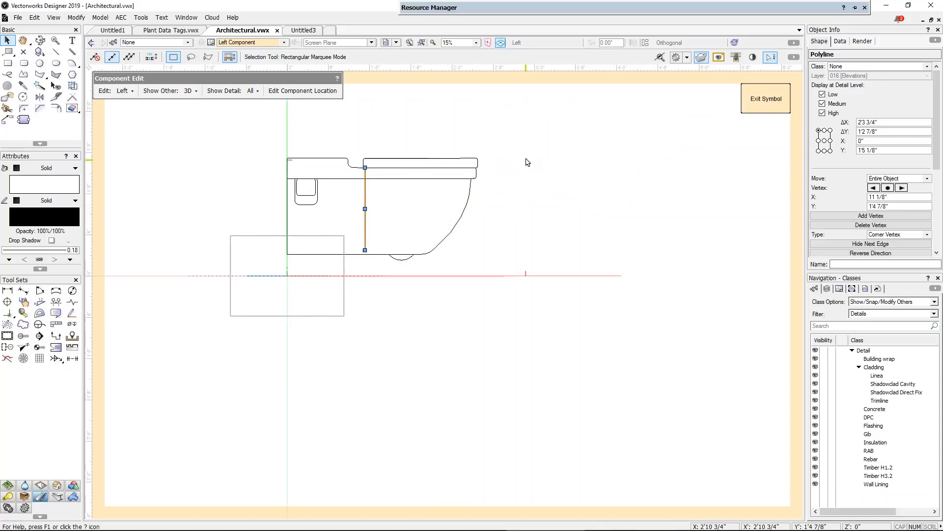
{"action": "left_click_drag", "start_coordinate": [456, 186], "coordinate": [666, 241]}
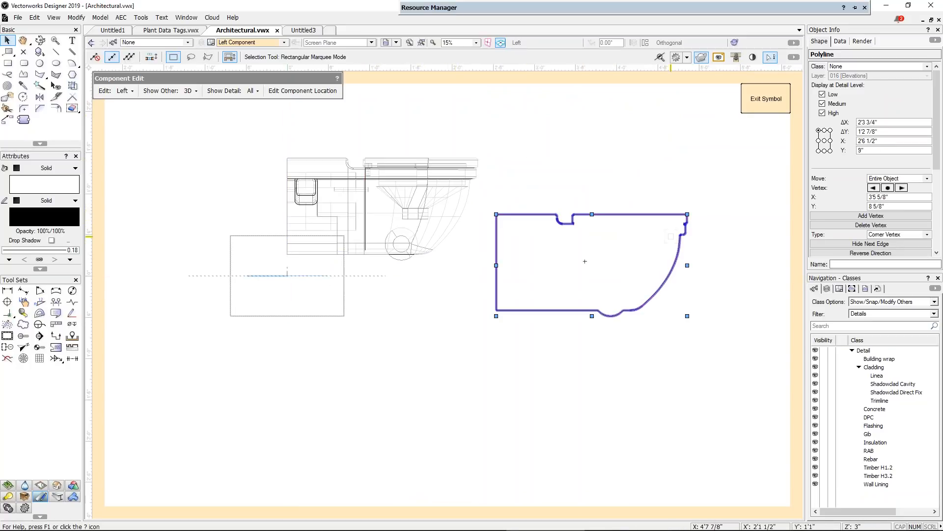
Delete the Left component's outline polyline and try to marquee-select the 3D geometry that remains
{"action": "key", "text": "Delete"}
{"action": "left_click_drag", "start_coordinate": [238, 139], "coordinate": [541, 254]}
{"action": "left_click_drag", "start_coordinate": [261, 140], "coordinate": [515, 283]}
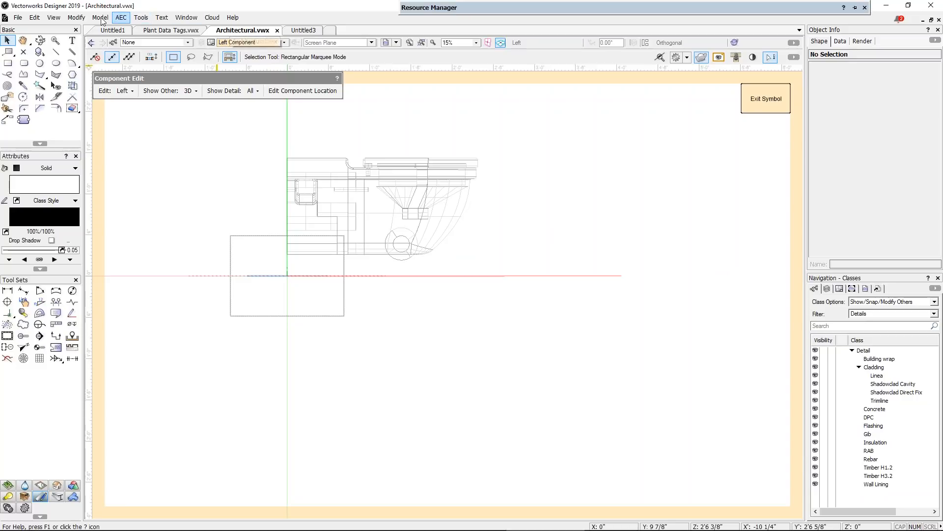
{"action": "left_click", "coordinate": [127, 19]}
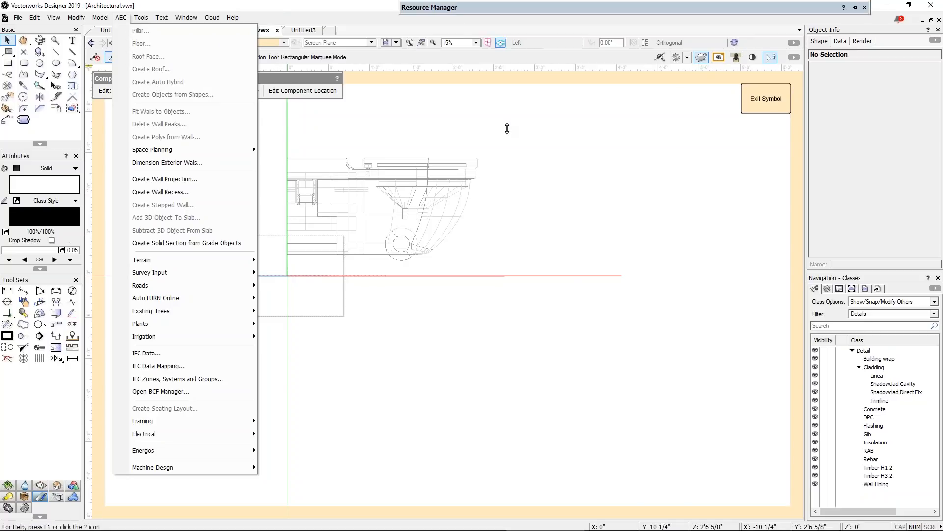
{"action": "left_click", "coordinate": [507, 128]}
Generate 2D graphics for the Left component from the 3D component with Hidden Line Rendering
{"action": "right_click", "coordinate": [284, 132]}
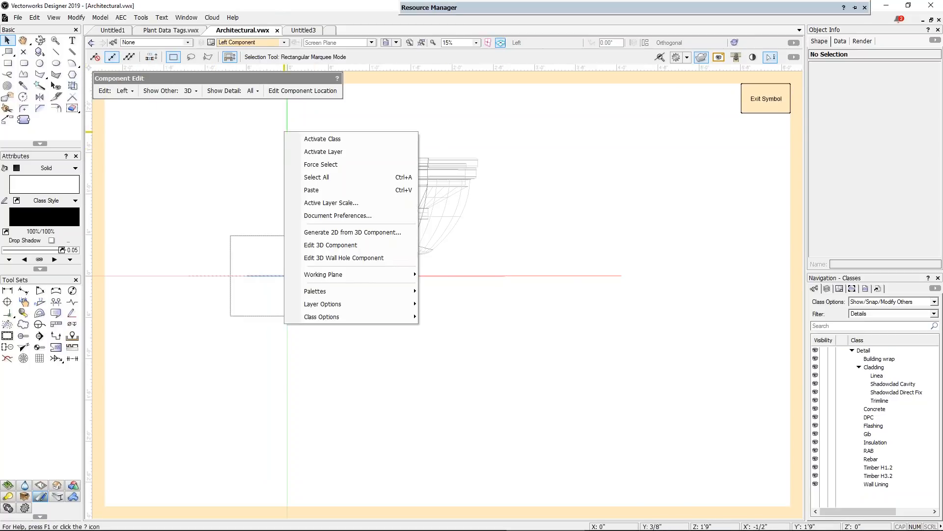
{"action": "left_click", "coordinate": [393, 233]}
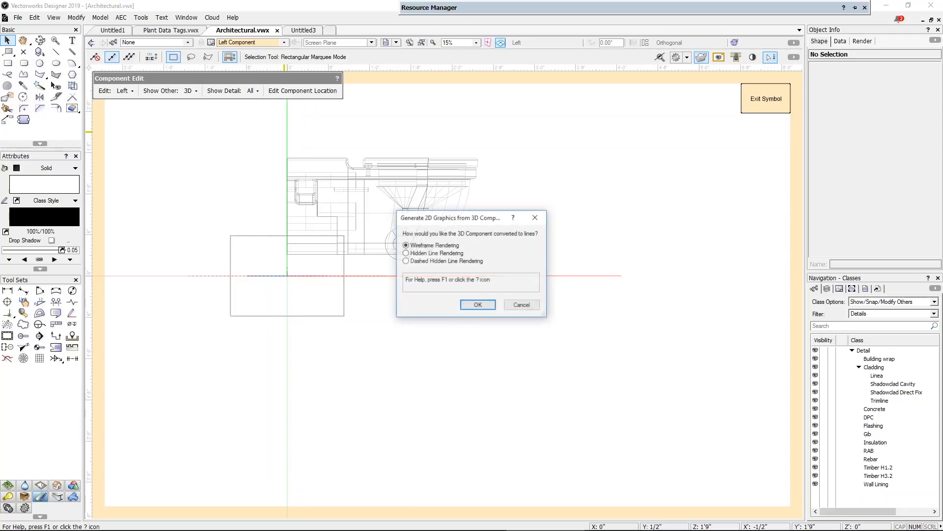
{"action": "left_click", "coordinate": [429, 254]}
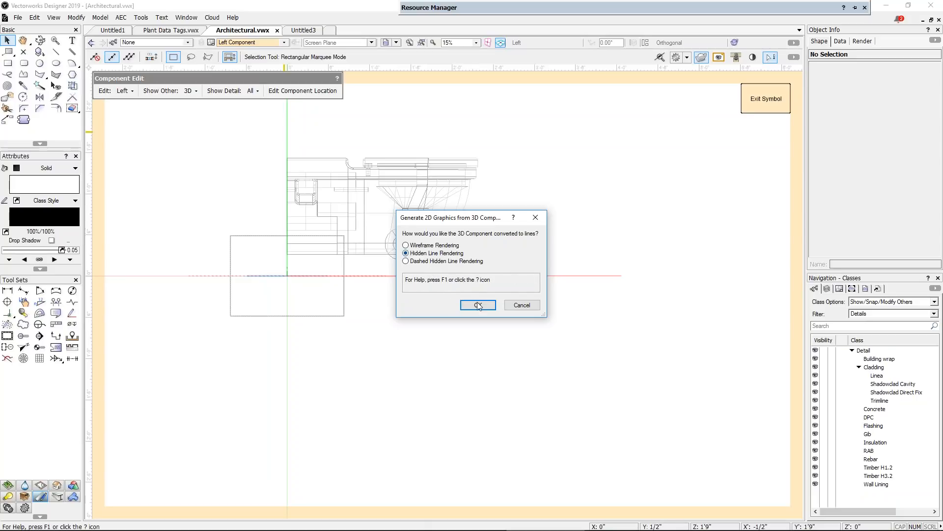
{"action": "left_click", "coordinate": [478, 305]}
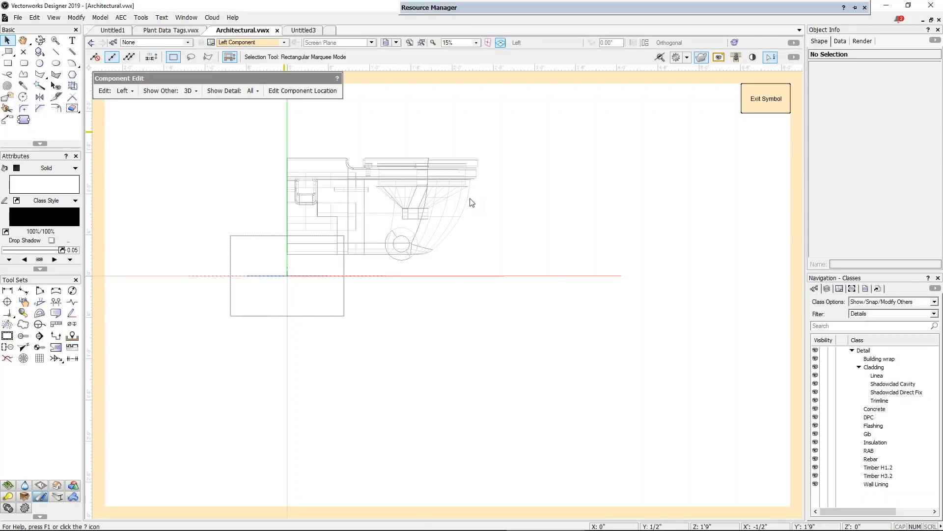
Move the generated hidden-line group clear of the 3D geometry and delete it
{"action": "left_click", "coordinate": [435, 140]}
{"action": "left_click_drag", "start_coordinate": [428, 170], "coordinate": [514, 319]}
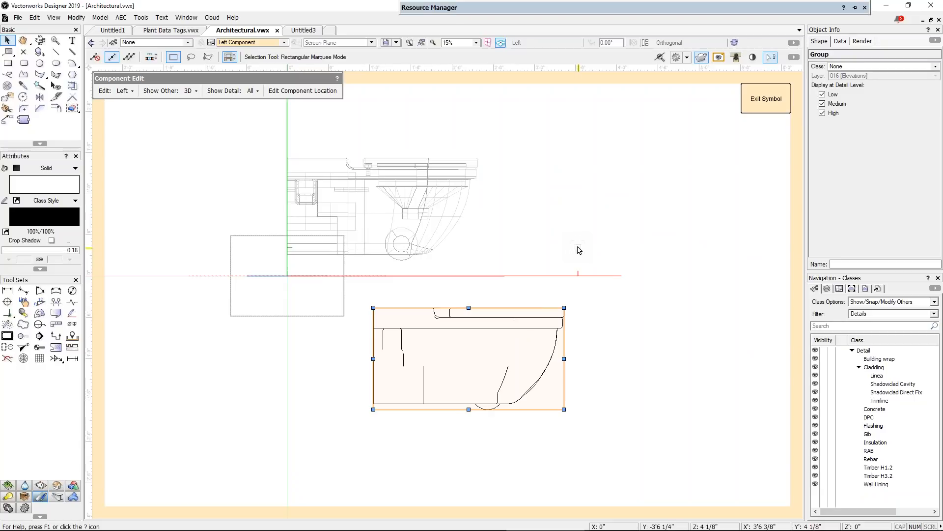
{"action": "key", "text": "Delete"}
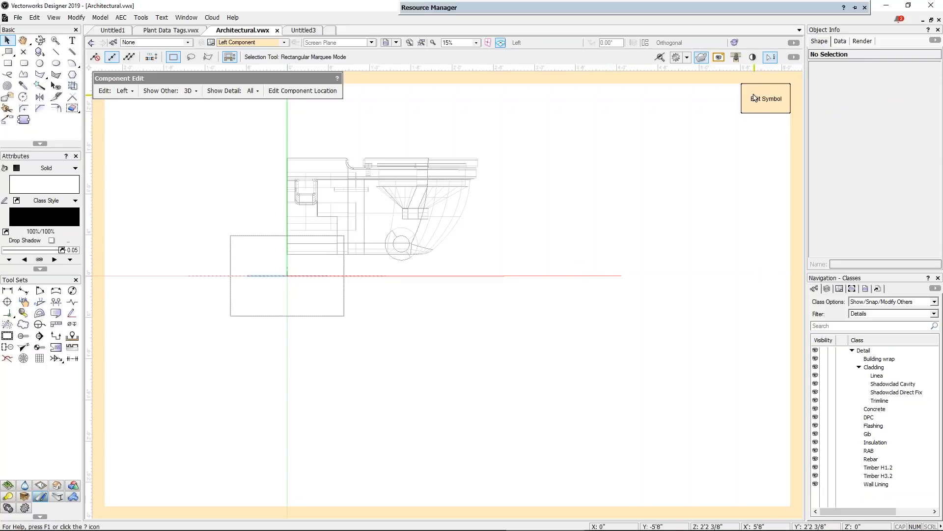
Undo the generated-graphics edits, the polyline's deletion and its move in the Left component
{"action": "key", "text": "ctrl+z"}
{"action": "key", "text": "ctrl+z"}
{"action": "key", "text": "ctrl+z"}
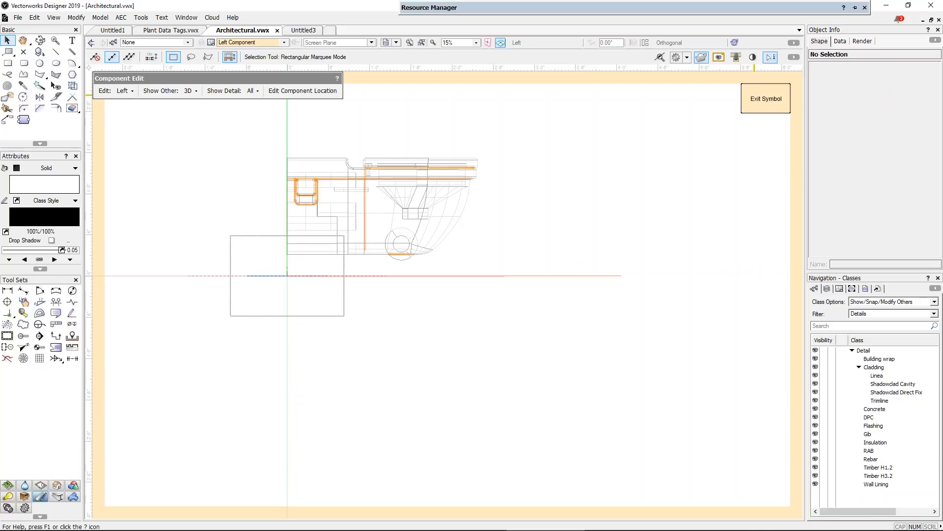
{"action": "key", "text": "ctrl+z"}
{"action": "key", "text": "ctrl+z"}
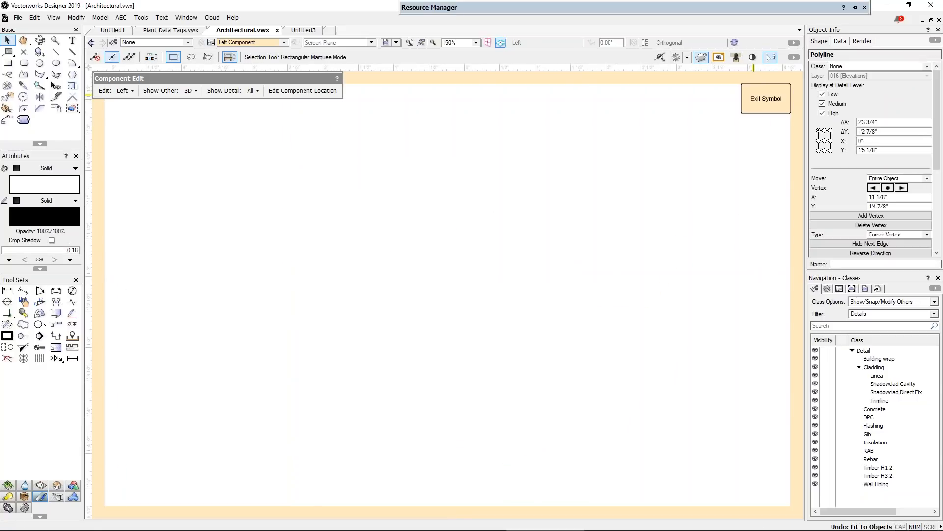
{"action": "key", "text": "ctrl+z"}
Exit the toilet symbol and switch to the Plant Data Tags.vwx drawing
{"action": "left_click", "coordinate": [764, 101]}
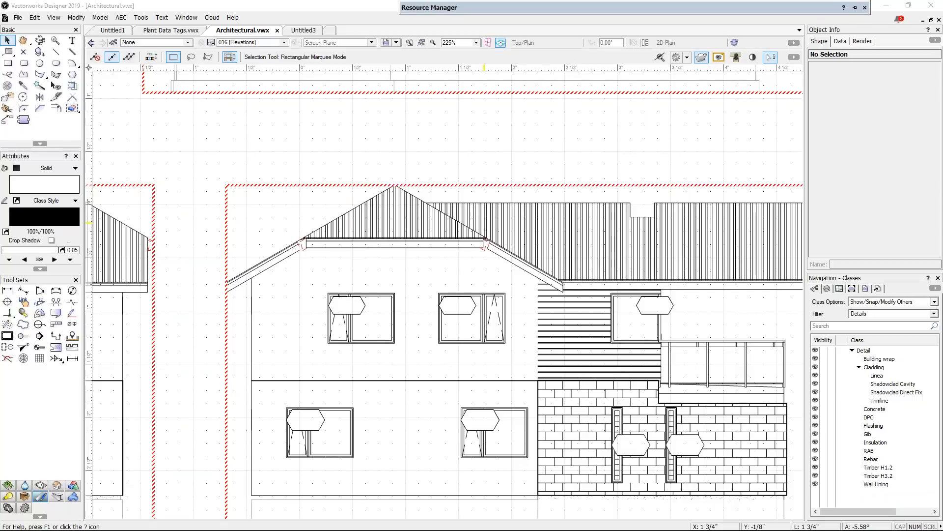
{"action": "scroll", "coordinate": [502, 201], "scroll_direction": "down", "scroll_amount": 1}
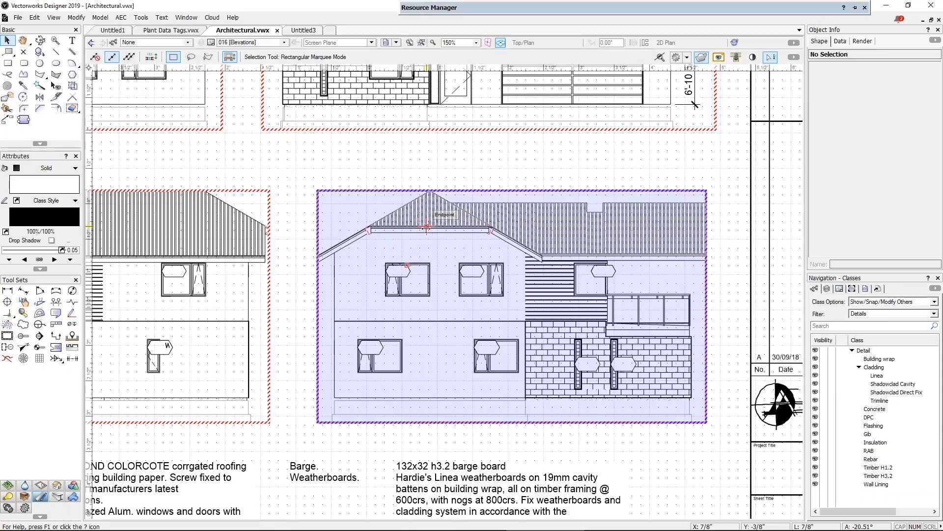
{"action": "left_click", "coordinate": [175, 30]}
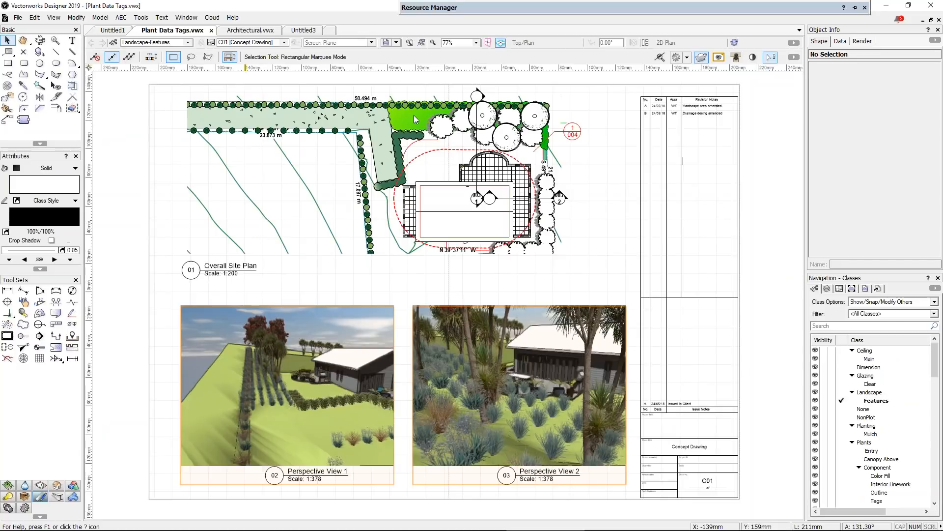
Make the Plants-Component-Tags class visible in the Overall Site Plan viewport on sheet C01 and inspect the plant tags
{"action": "left_click", "coordinate": [414, 115]}
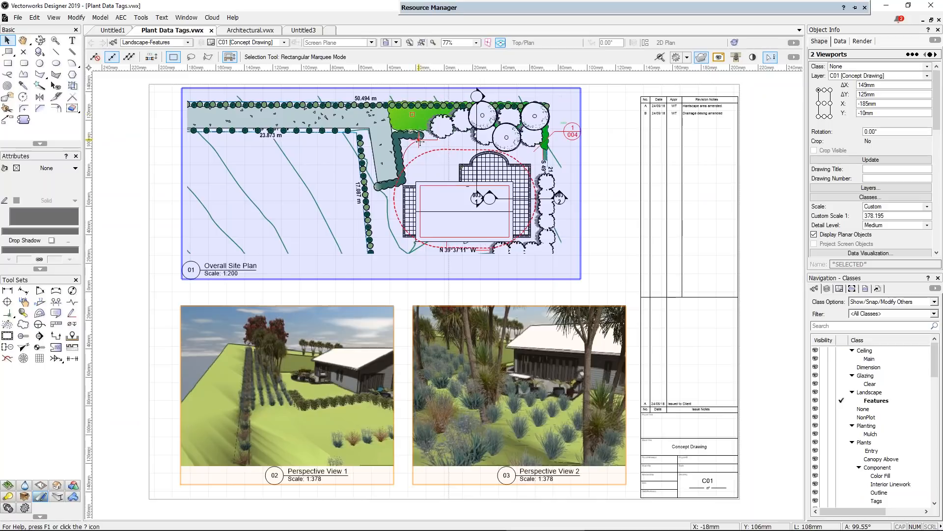
{"action": "key", "text": "h"}
{"action": "left_click_drag", "start_coordinate": [420, 143], "coordinate": [419, 158]}
{"action": "key", "text": "x"}
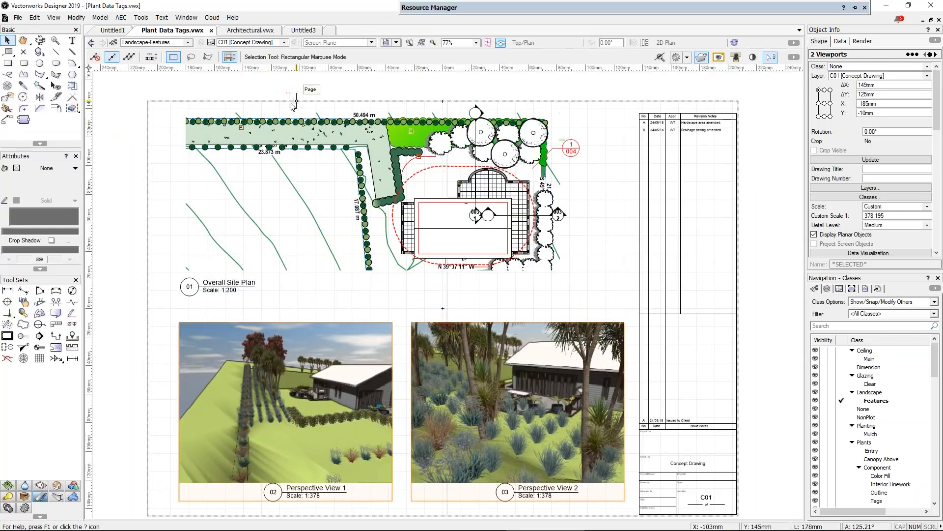
{"action": "left_click", "coordinate": [266, 120]}
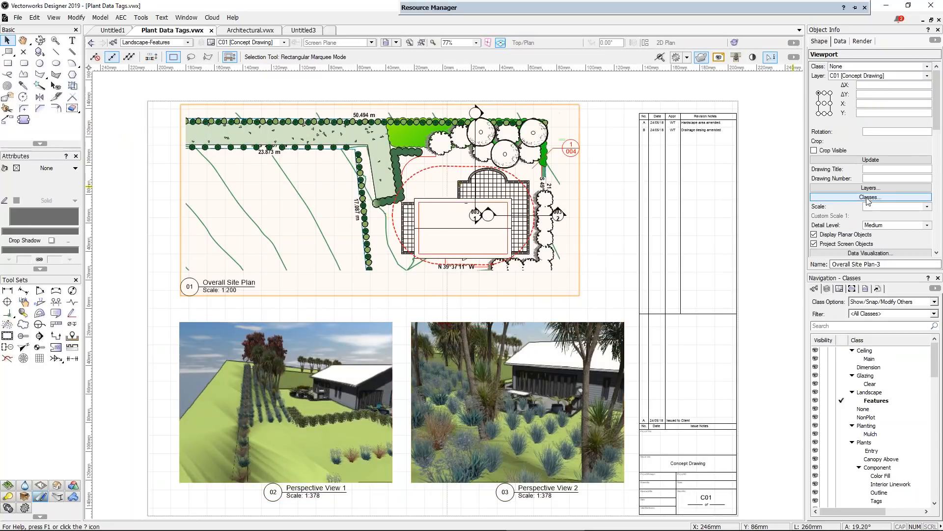
{"action": "left_click", "coordinate": [868, 199]}
{"action": "scroll", "coordinate": [556, 217], "scroll_direction": "down", "scroll_amount": 8}
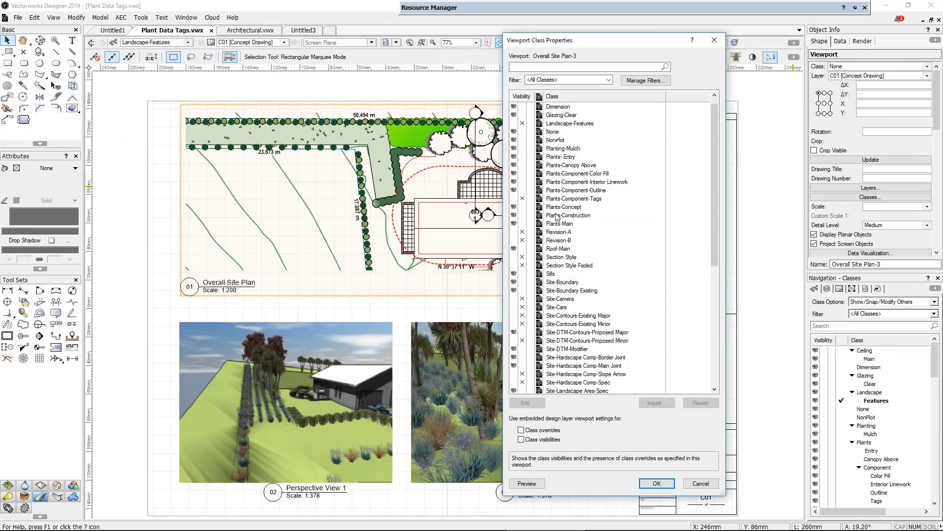
{"action": "scroll", "coordinate": [557, 217], "scroll_direction": "up", "scroll_amount": 2}
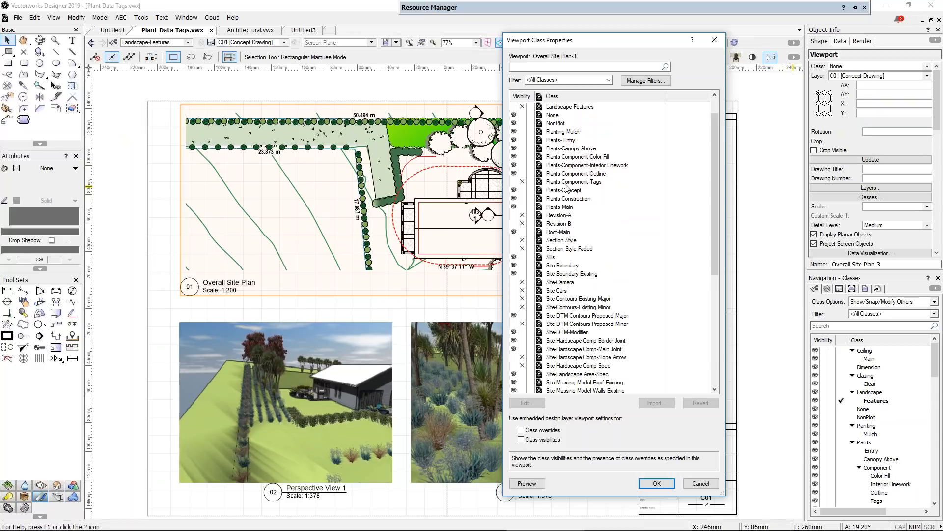
{"action": "left_click", "coordinate": [521, 182]}
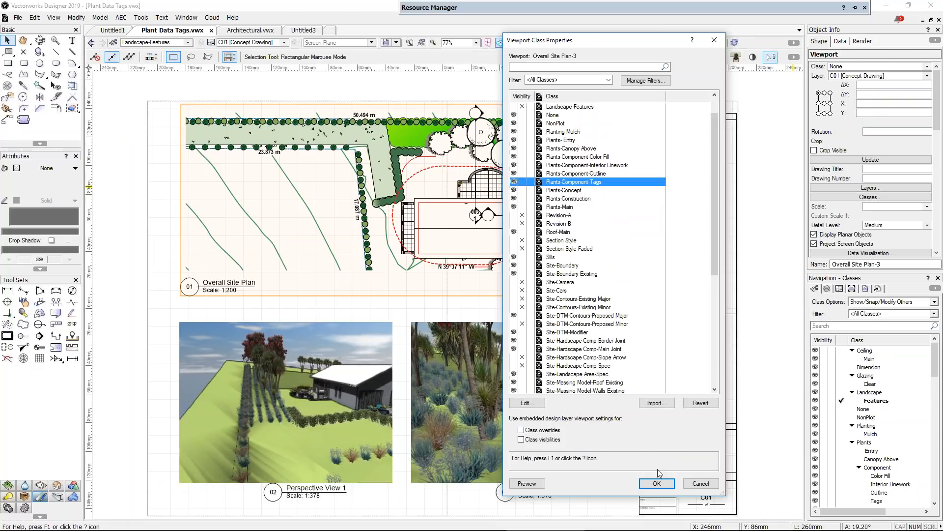
{"action": "left_click", "coordinate": [657, 483]}
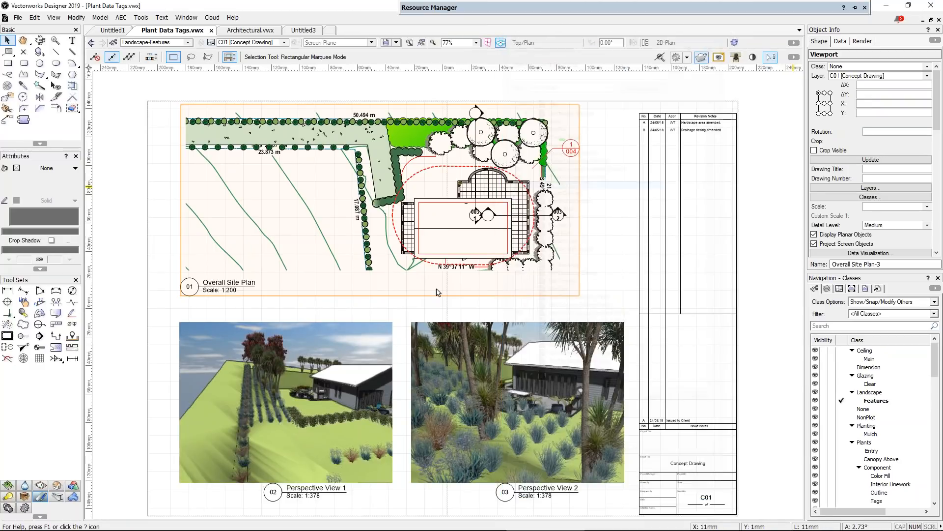
{"action": "left_click", "coordinate": [435, 185]}
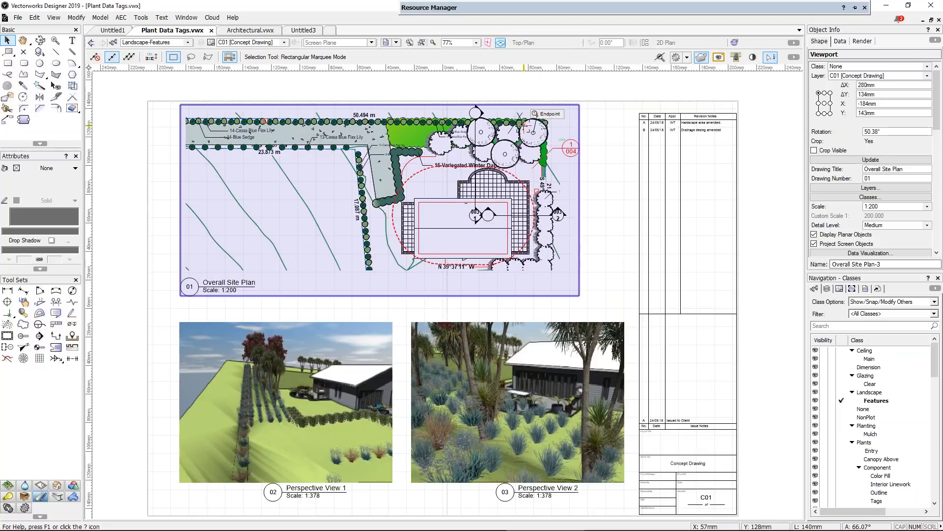
{"action": "scroll", "coordinate": [467, 126], "scroll_direction": "up", "scroll_amount": 2}
{"action": "middle_click_drag", "start_coordinate": [467, 126], "coordinate": [547, 199]}
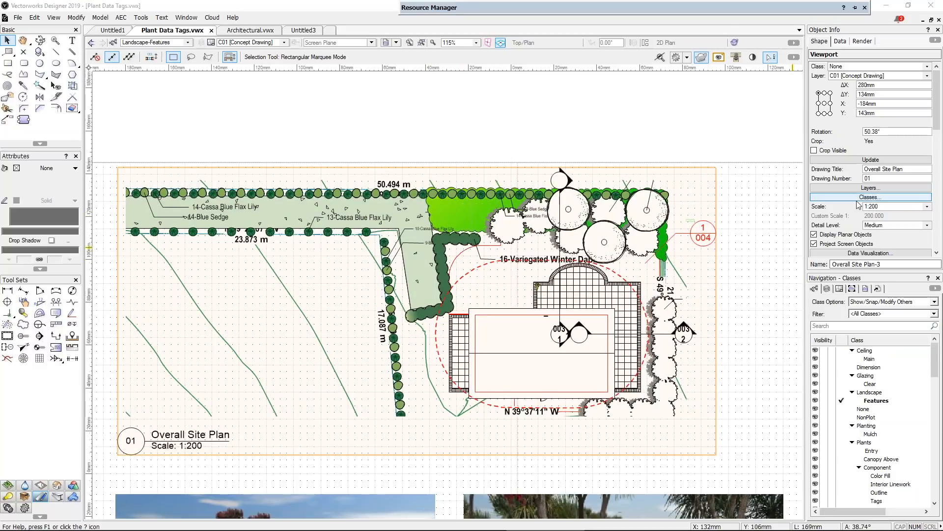
Make the Plants-Component-Tags class invisible in the Overall Site Plan viewport
{"action": "left_click", "coordinate": [858, 200]}
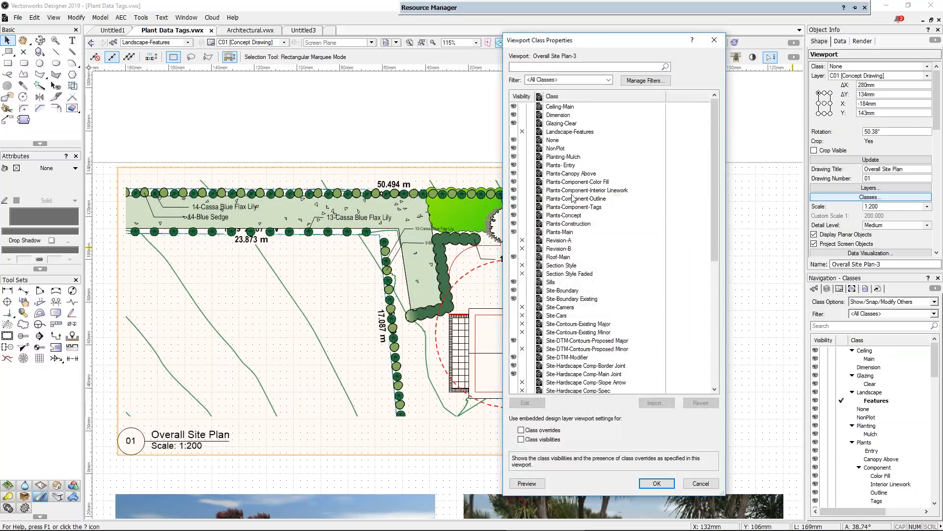
{"action": "left_click", "coordinate": [522, 207]}
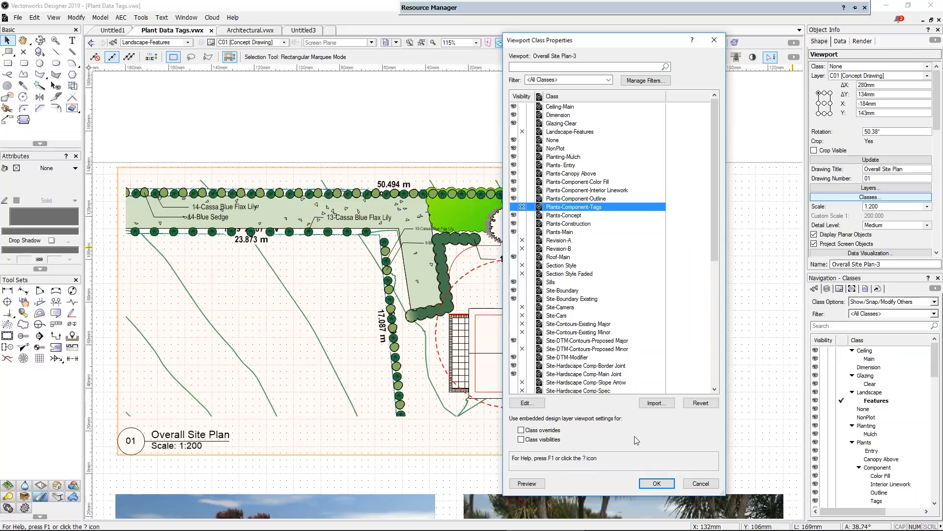
{"action": "left_click", "coordinate": [662, 485]}
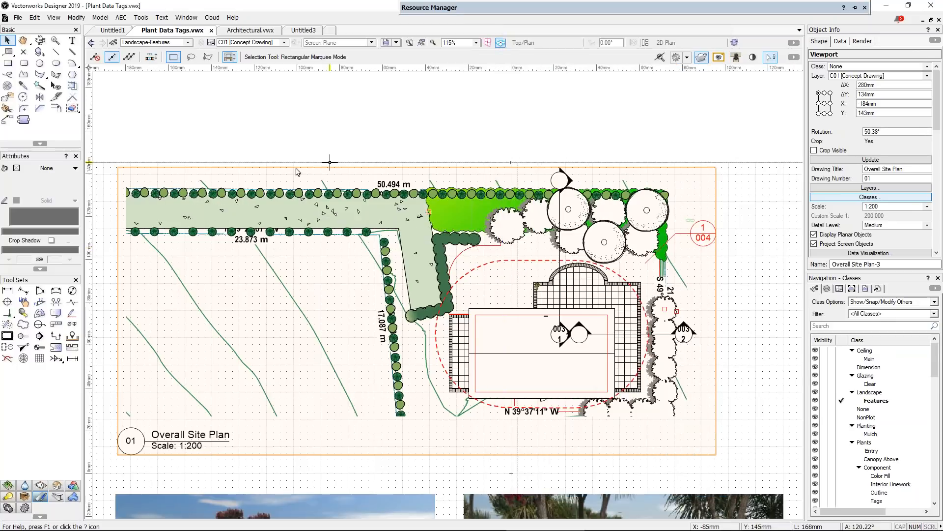
{"action": "left_click", "coordinate": [296, 173]}
{"action": "scroll", "coordinate": [305, 191], "scroll_direction": "down", "scroll_amount": 2}
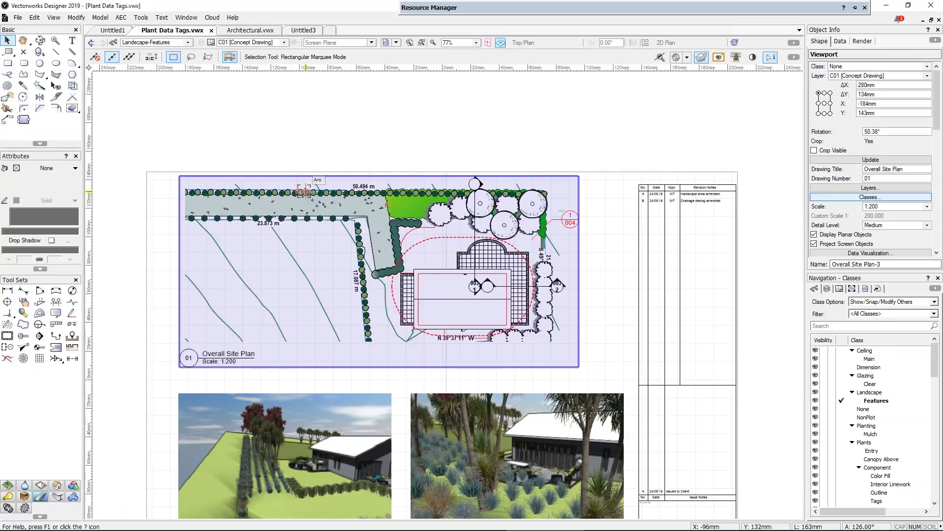
View sheet layer 004 [Hardscape Plan] and switch to sheet layer 001 [Overall Site Plan]
{"action": "left_click", "coordinate": [250, 43]}
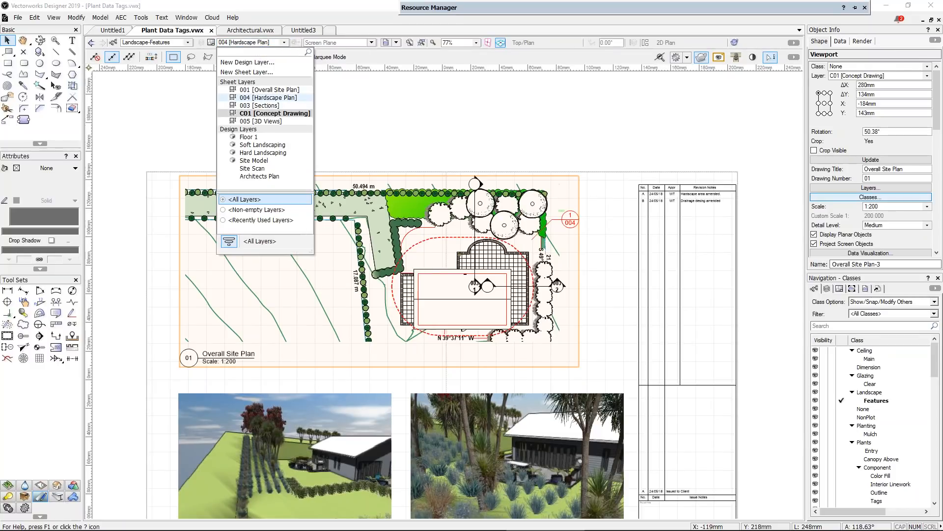
{"action": "left_click", "coordinate": [268, 97]}
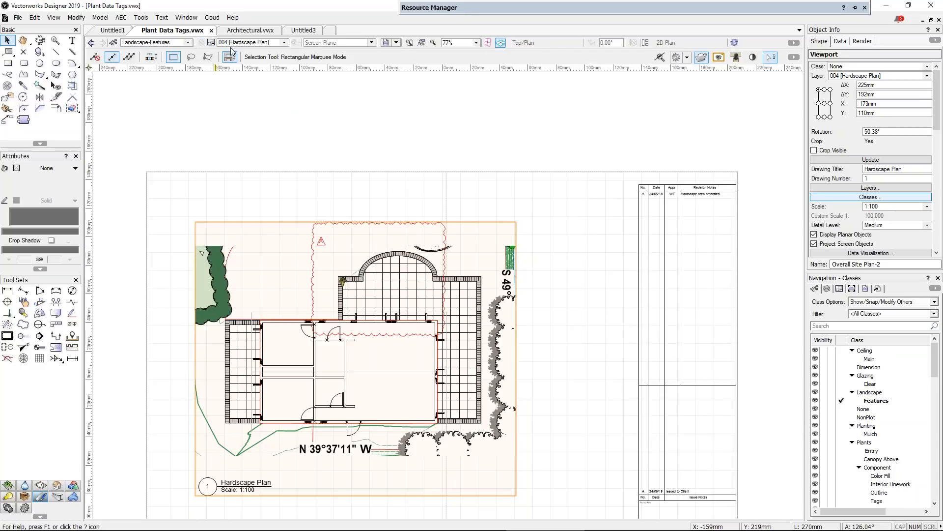
{"action": "left_click", "coordinate": [284, 43]}
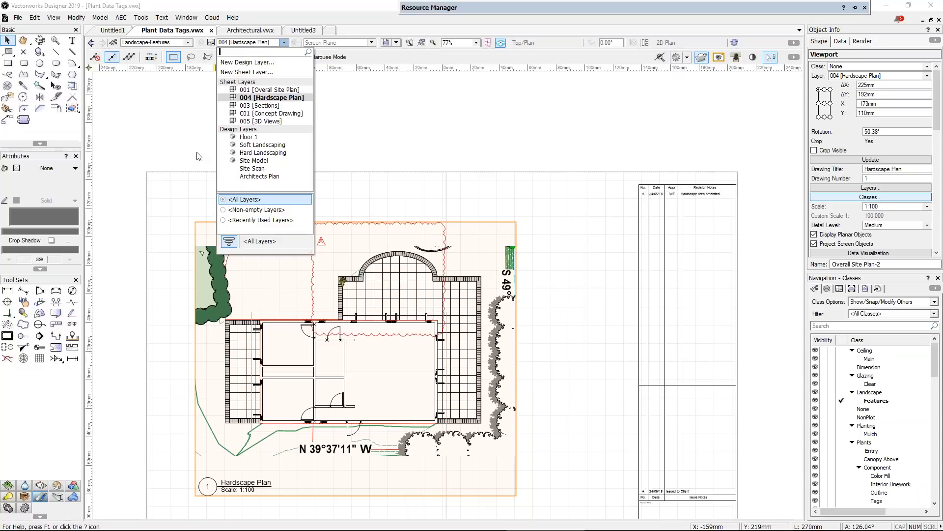
{"action": "left_click", "coordinate": [269, 89]}
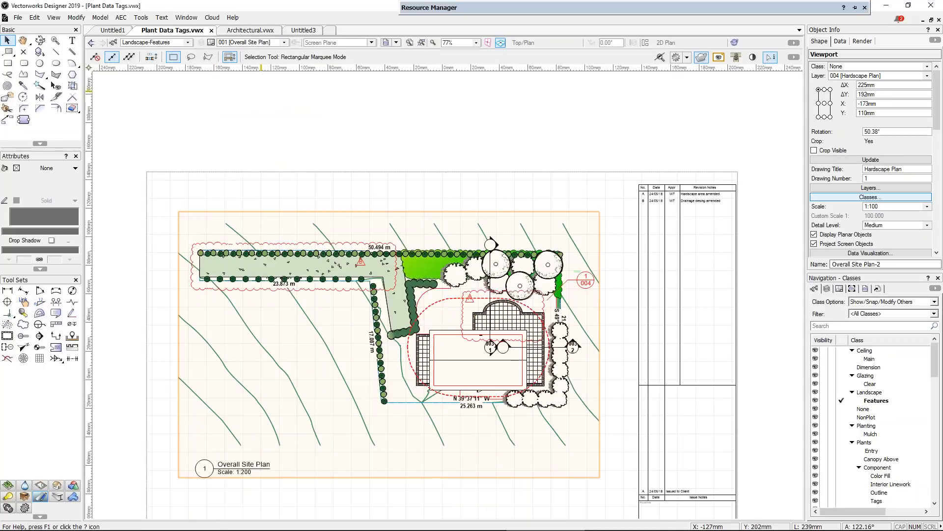
Enter the Overall Site Plan viewport's annotations and set the Data Tag tool to the Plant Qty-Cmn-Latin Cir style from Plant.vwx
{"action": "scroll", "coordinate": [241, 251], "scroll_direction": "up", "scroll_amount": 2}
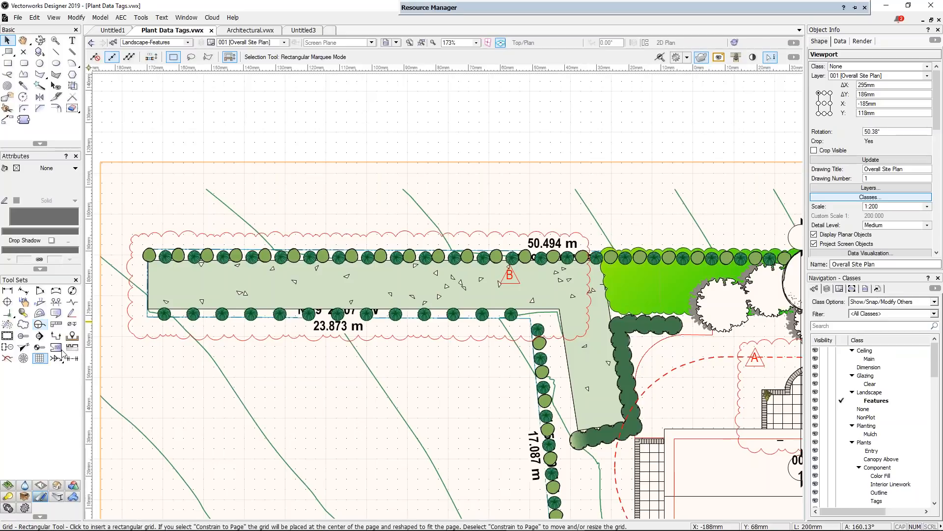
{"action": "double_click", "coordinate": [245, 258]}
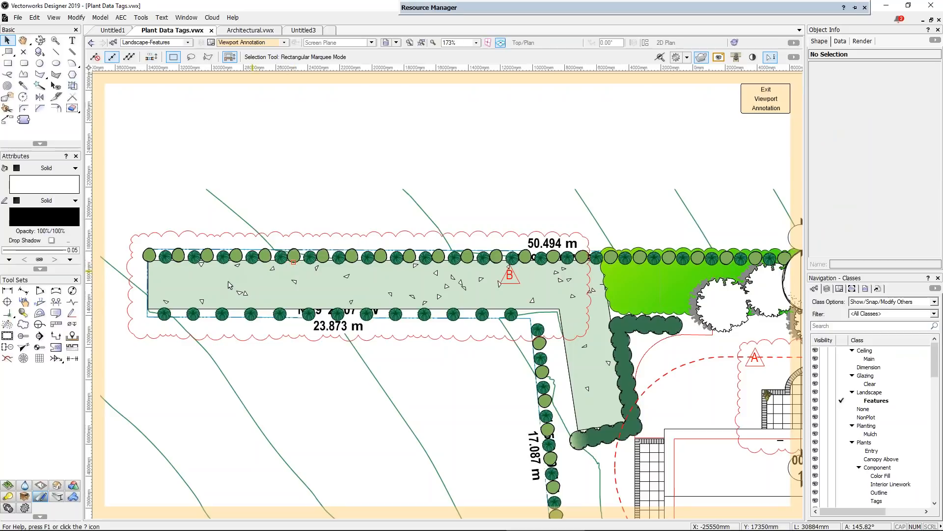
{"action": "left_click", "coordinate": [38, 325]}
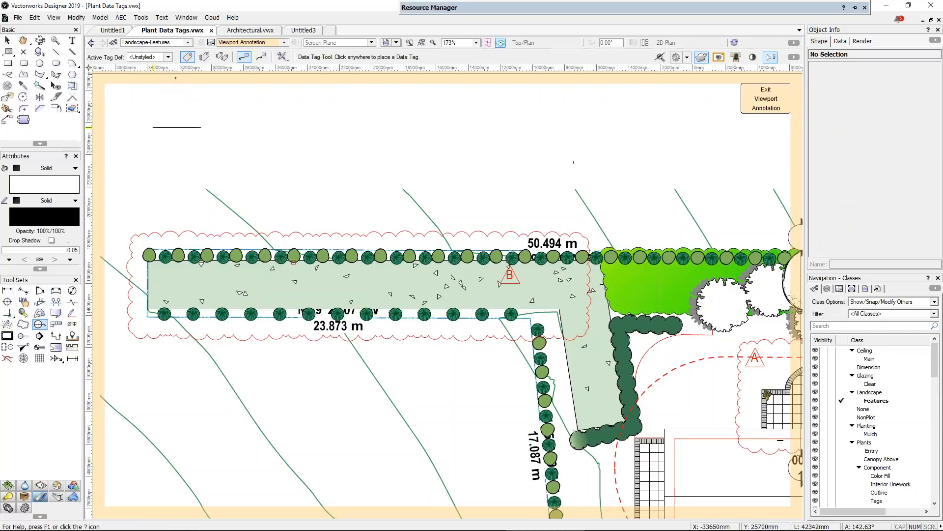
{"action": "left_click", "coordinate": [168, 58]}
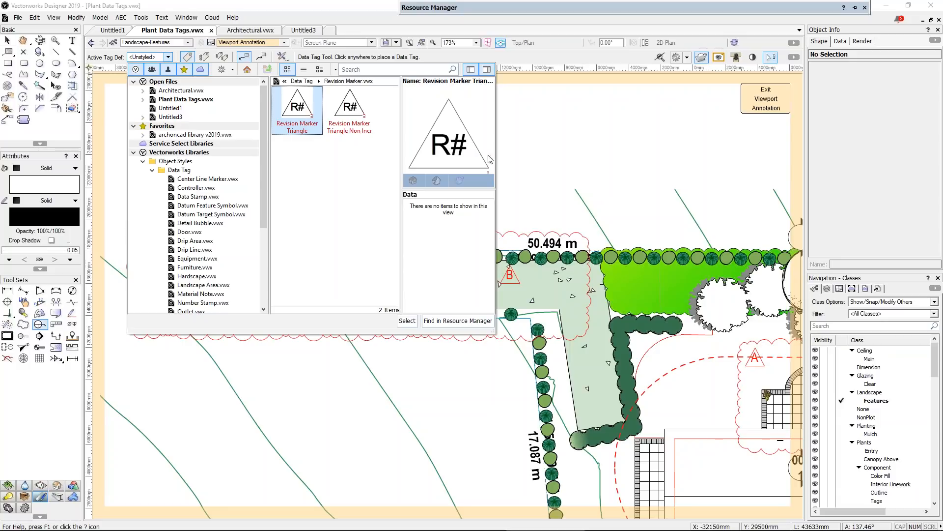
{"action": "scroll", "coordinate": [207, 231], "scroll_direction": "down", "scroll_amount": 4}
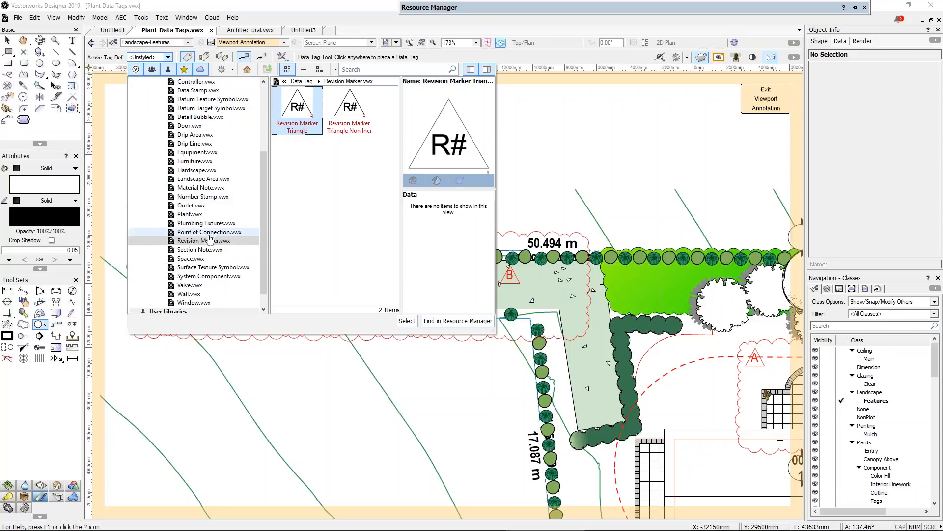
{"action": "left_click", "coordinate": [188, 215]}
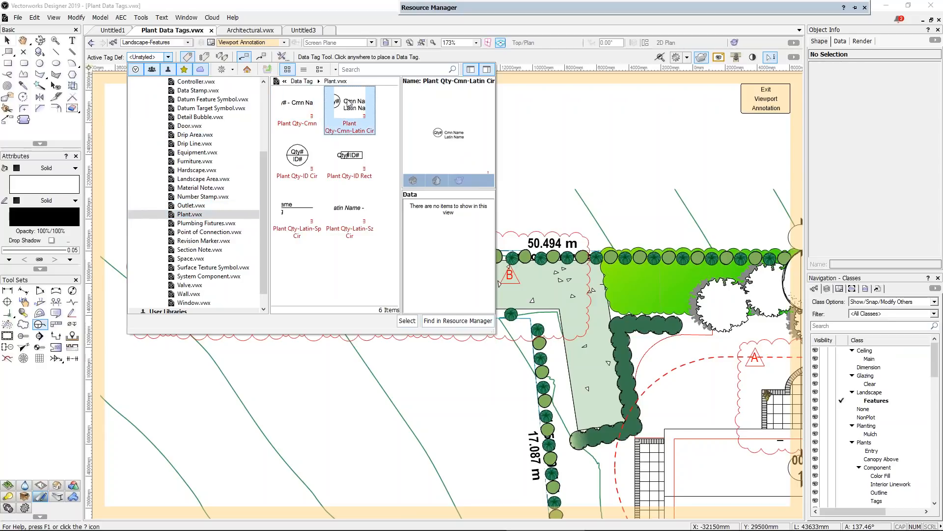
{"action": "left_click", "coordinate": [407, 321]}
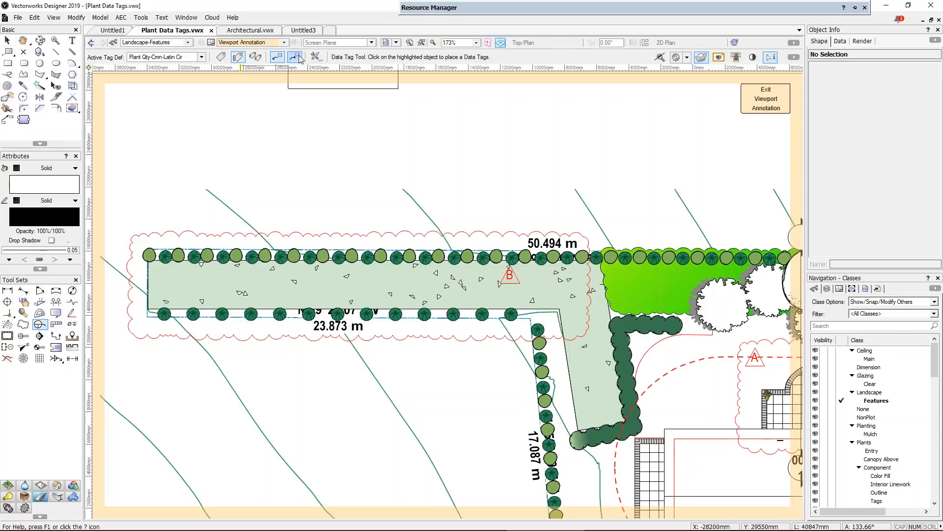
Try to tag a plant in the upper hedge row, declining the change of class visibility in the viewport
{"action": "left_click", "coordinate": [417, 133]}
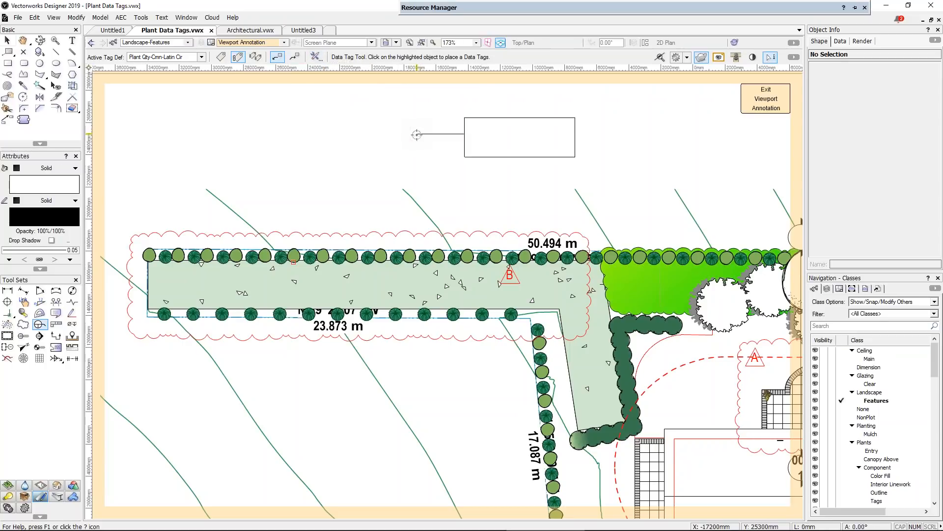
{"action": "left_click", "coordinate": [389, 258]}
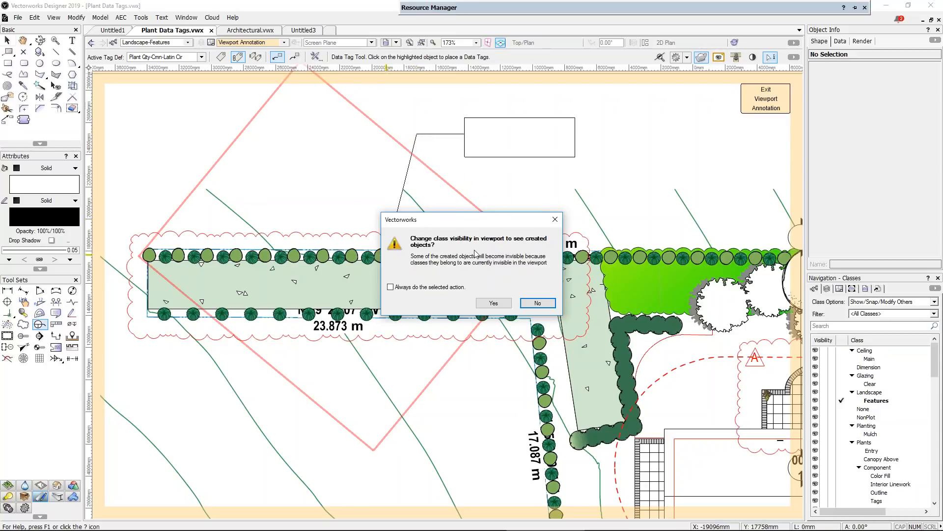
{"action": "left_click", "coordinate": [524, 301]}
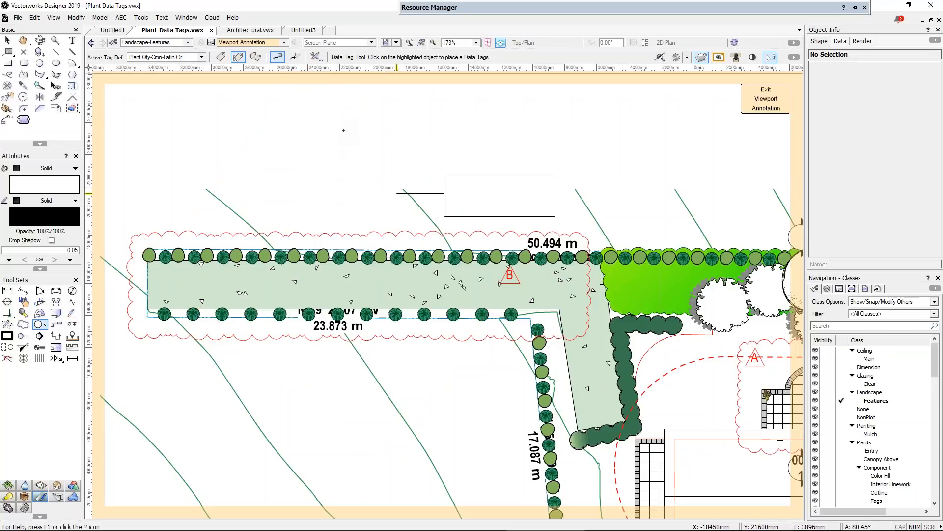
Set the active class to None and place two leader tags on plants in the middle of the upper hedge row
{"action": "left_click", "coordinate": [152, 43]}
{"action": "left_click", "coordinate": [162, 120]}
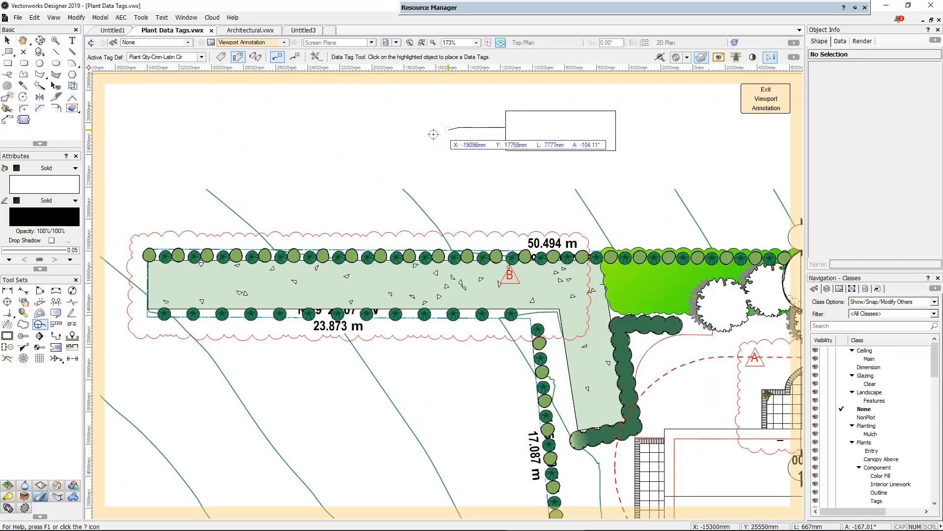
{"action": "left_click", "coordinate": [413, 239]}
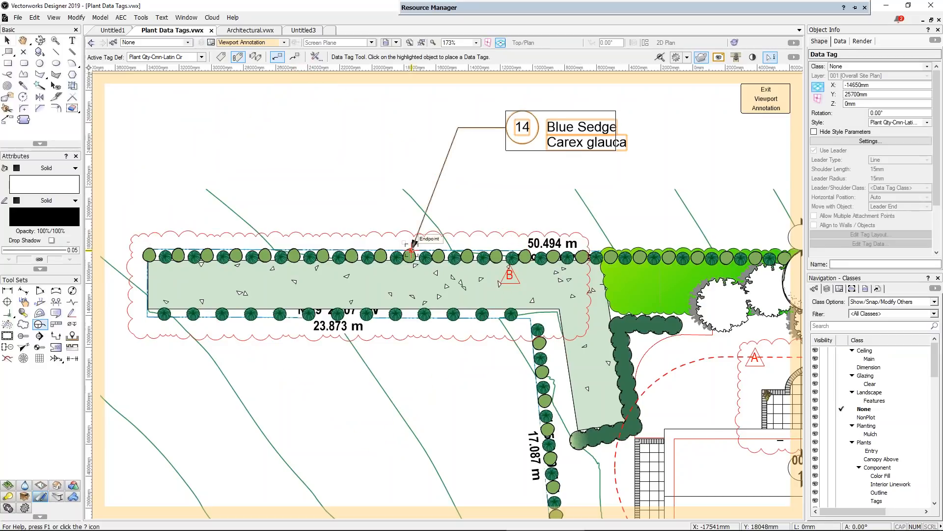
{"action": "left_click", "coordinate": [443, 250]}
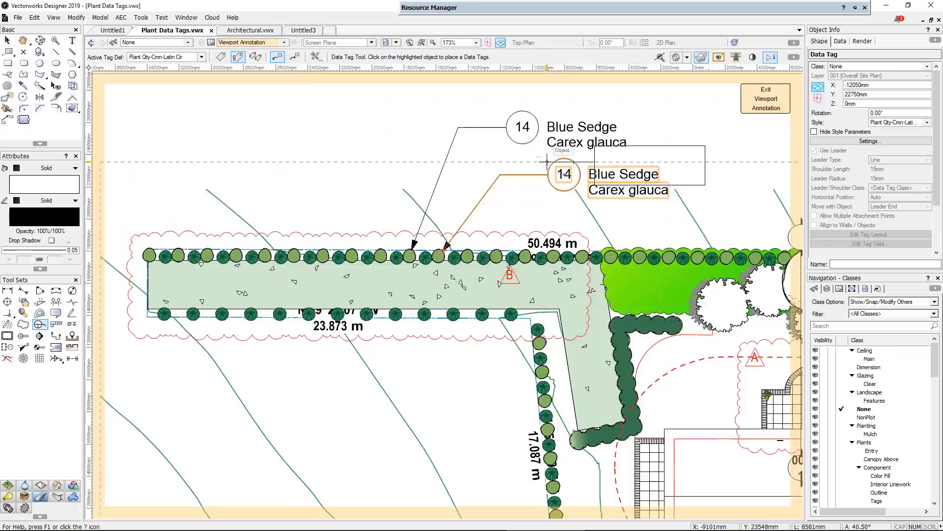
Shorten the lower tag's shoulder line and reattach its arrow to the neighbouring dark green Cassa Blue Flax Lily
{"action": "scroll", "coordinate": [546, 162], "scroll_direction": "up", "scroll_amount": 2}
{"action": "key", "text": "x"}
{"action": "left_click", "coordinate": [572, 178]}
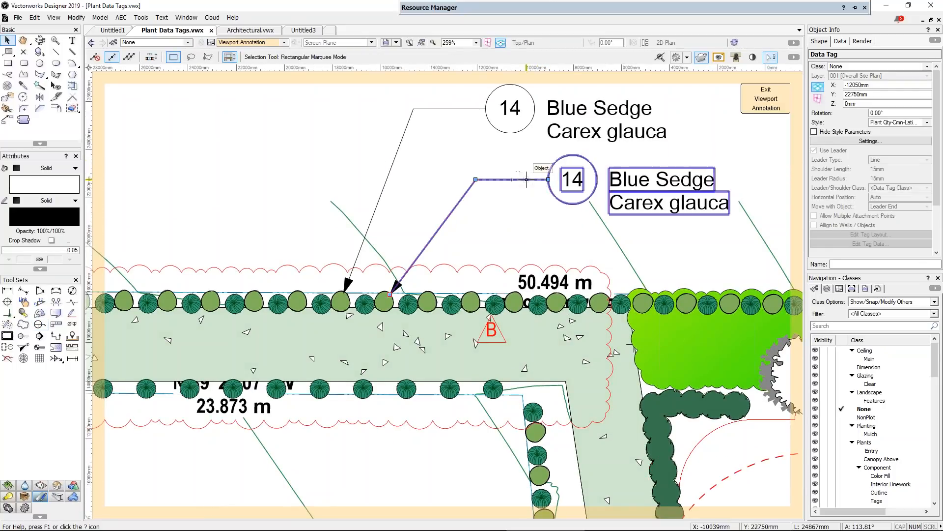
{"action": "left_click_drag", "start_coordinate": [572, 178], "coordinate": [512, 179]}
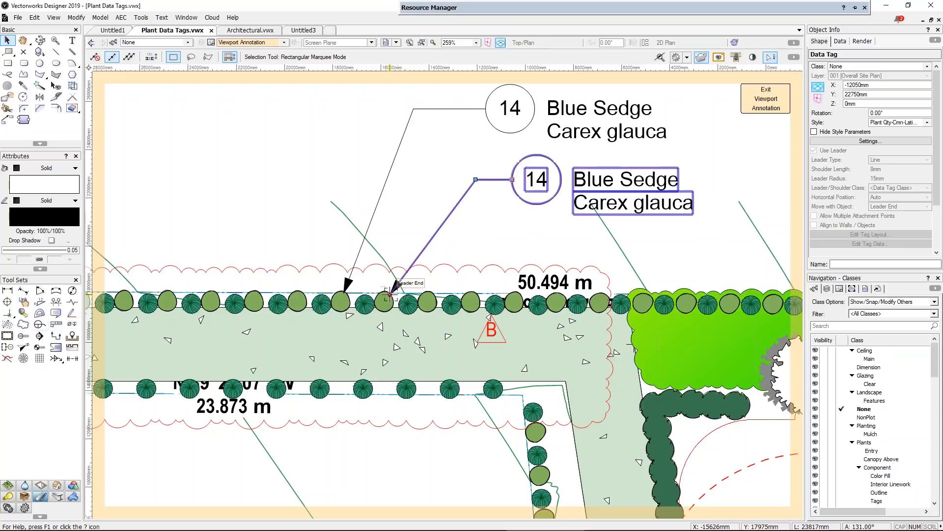
{"action": "left_click_drag", "start_coordinate": [390, 294], "coordinate": [412, 295]}
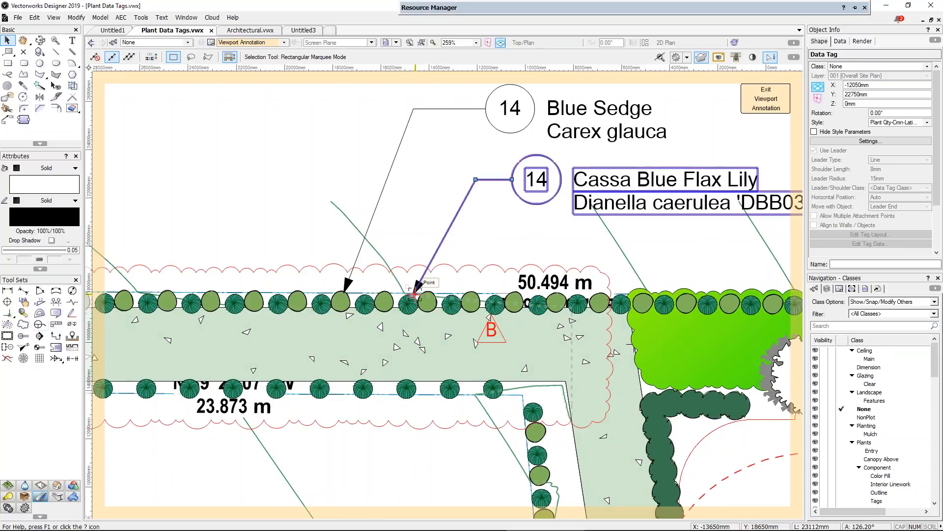
Shift the shoulder points of the Blue Sedge and Cassa Blue Flax Lily tags until both leaders run vertically above their plants
{"action": "left_click_drag", "start_coordinate": [475, 179], "coordinate": [429, 179]}
{"action": "left_click", "coordinate": [413, 108]}
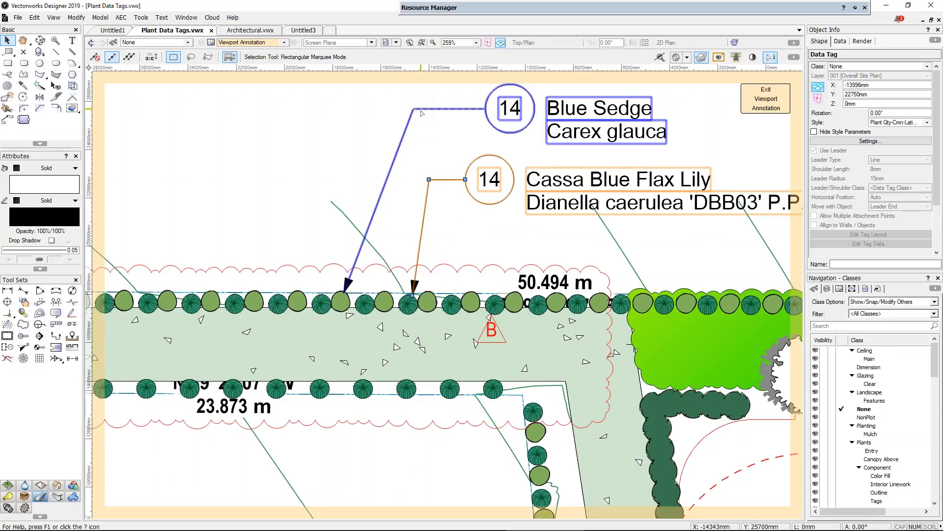
{"action": "left_click_drag", "start_coordinate": [413, 109], "coordinate": [344, 110]}
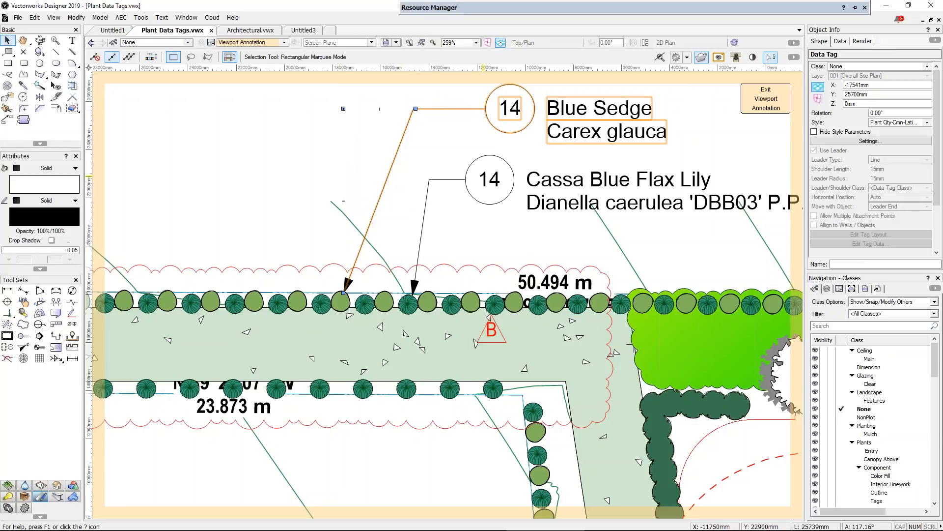
{"action": "left_click", "coordinate": [490, 179]}
{"action": "left_click_drag", "start_coordinate": [429, 179], "coordinate": [413, 179]}
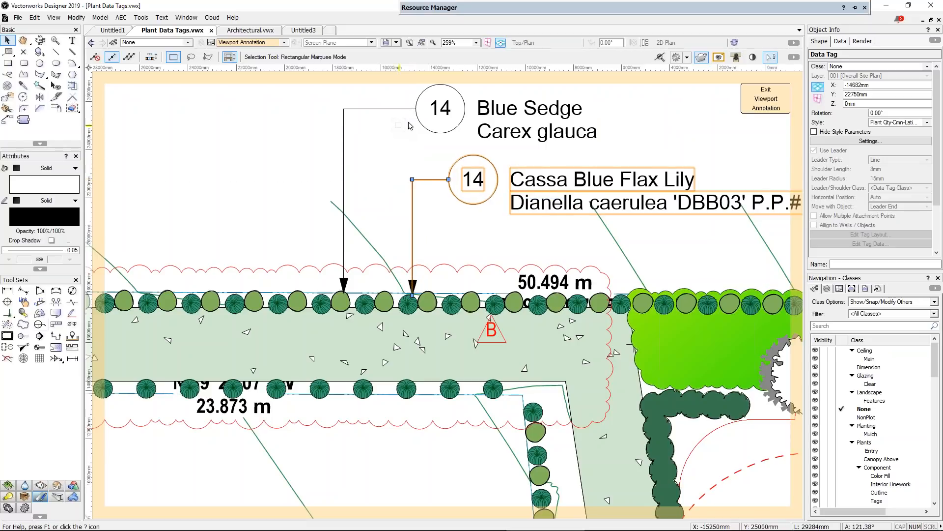
Align the label points of both plant tags with Align/Distribute Leader Lines, using a vertical reference line between the tags' circles and names
{"action": "left_click", "coordinate": [451, 120], "text": "shift"}
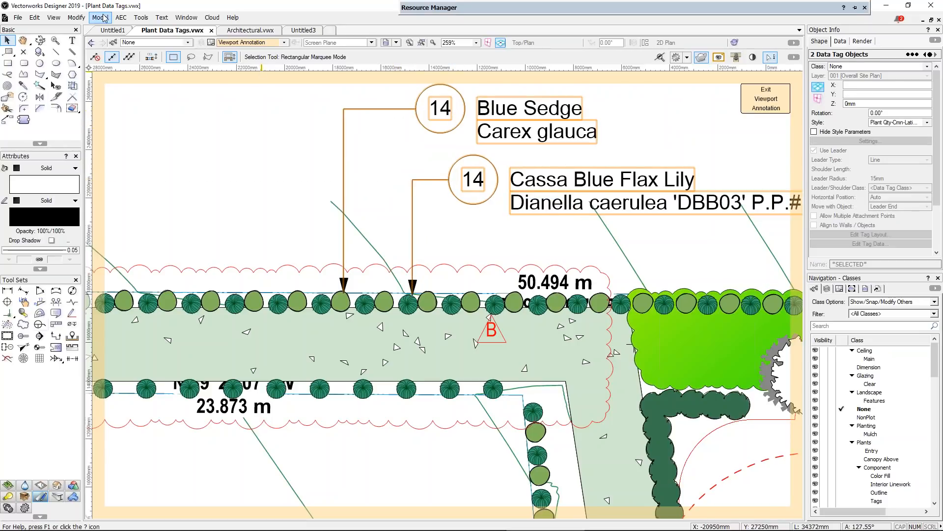
{"action": "left_click", "coordinate": [76, 17]}
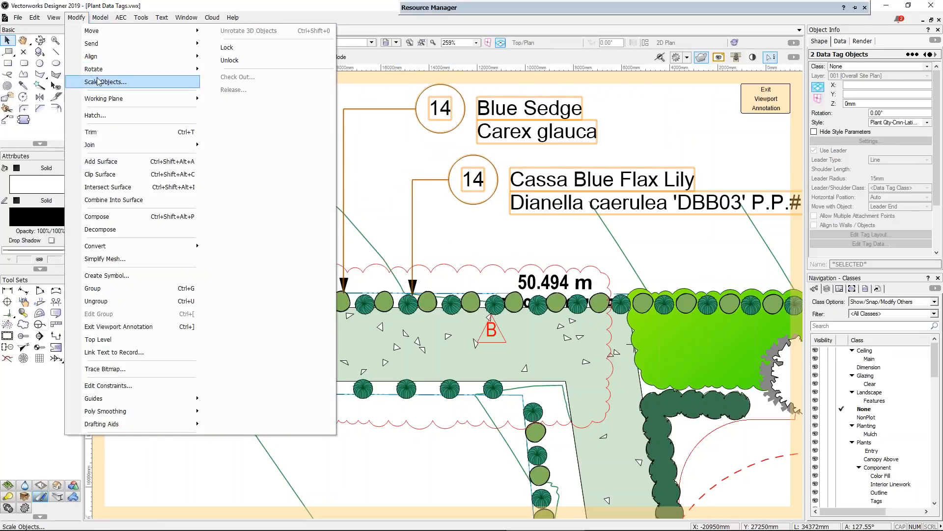
{"action": "mouse_move", "coordinate": [116, 54]}
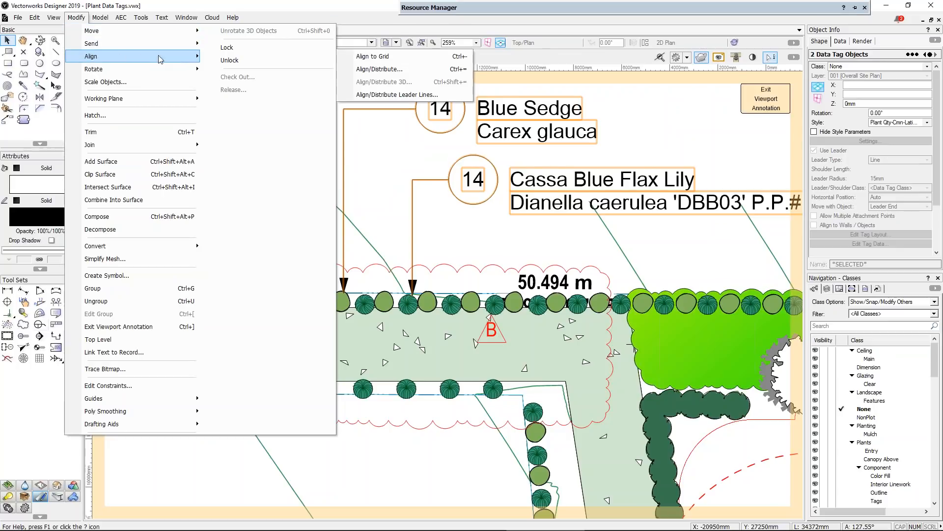
{"action": "left_click", "coordinate": [383, 94]}
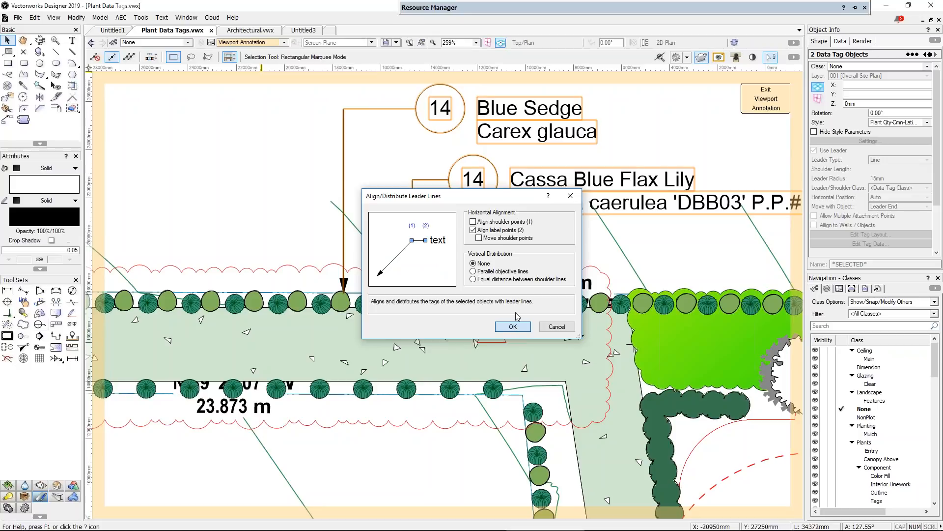
{"action": "left_click", "coordinate": [512, 326]}
{"action": "left_click", "coordinate": [505, 92]}
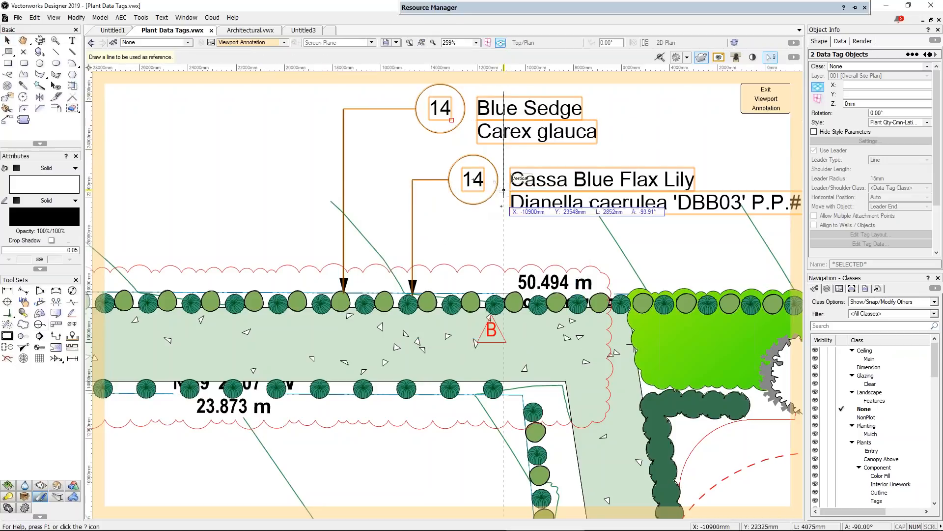
{"action": "left_click", "coordinate": [503, 217]}
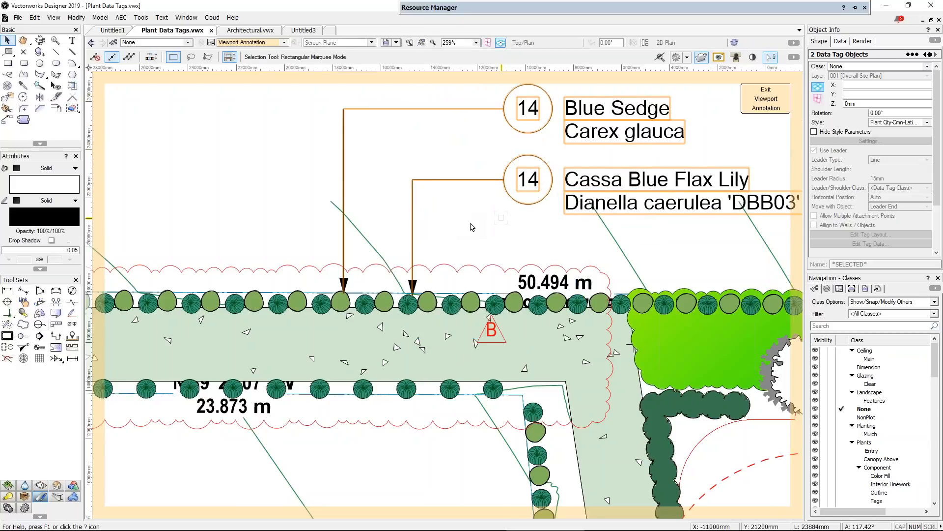
Place further plant tags on the lower Cabbage Tree row, the Pohutukawa, the upper Cabbage Tree group and the Variegated Winter Daphne hedge
{"action": "scroll", "coordinate": [471, 226], "scroll_direction": "down", "scroll_amount": 1}
{"action": "middle_click_drag", "start_coordinate": [470, 227], "coordinate": [317, 201]}
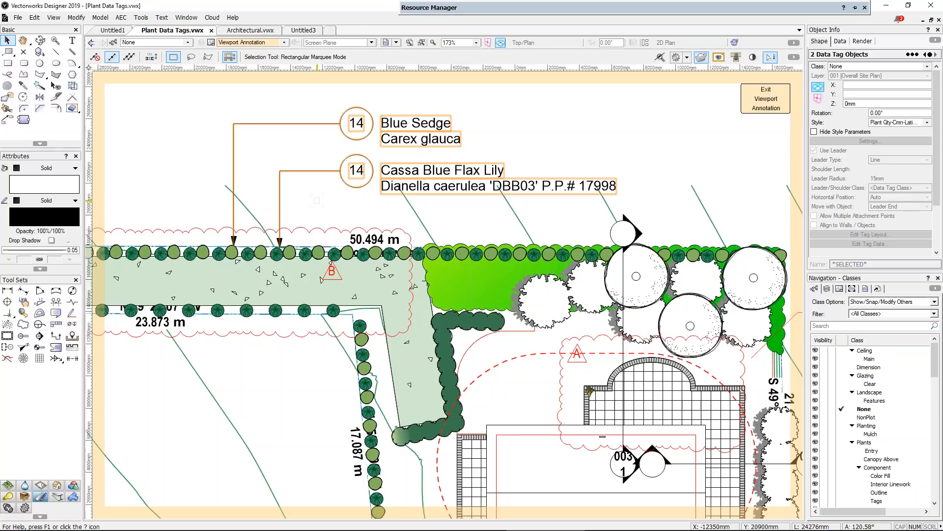
{"action": "scroll", "coordinate": [320, 205], "scroll_direction": "down", "scroll_amount": 1}
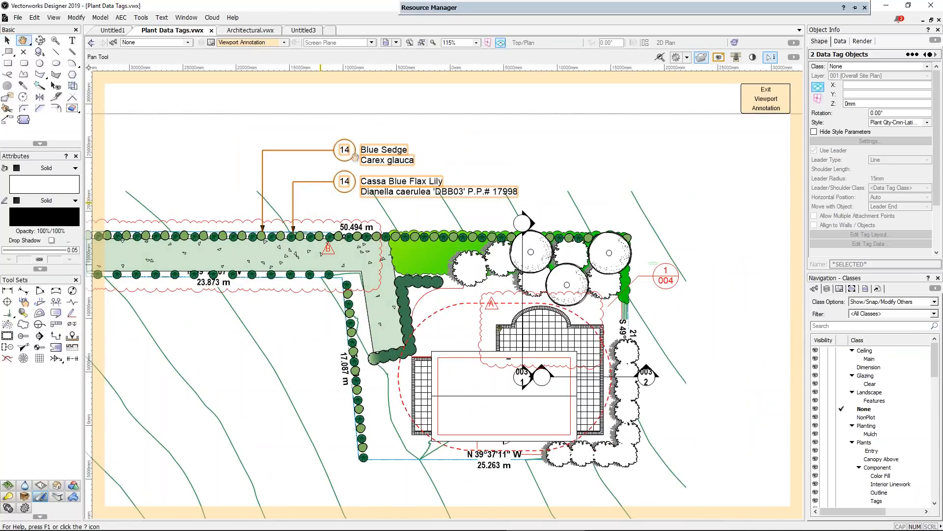
{"action": "middle_click_drag", "start_coordinate": [320, 205], "coordinate": [380, 121]}
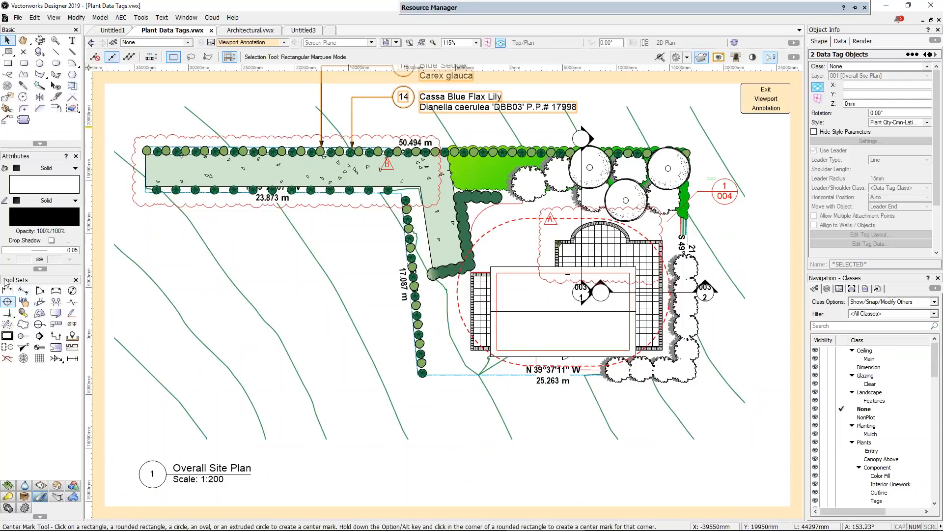
{"action": "left_click", "coordinate": [40, 324]}
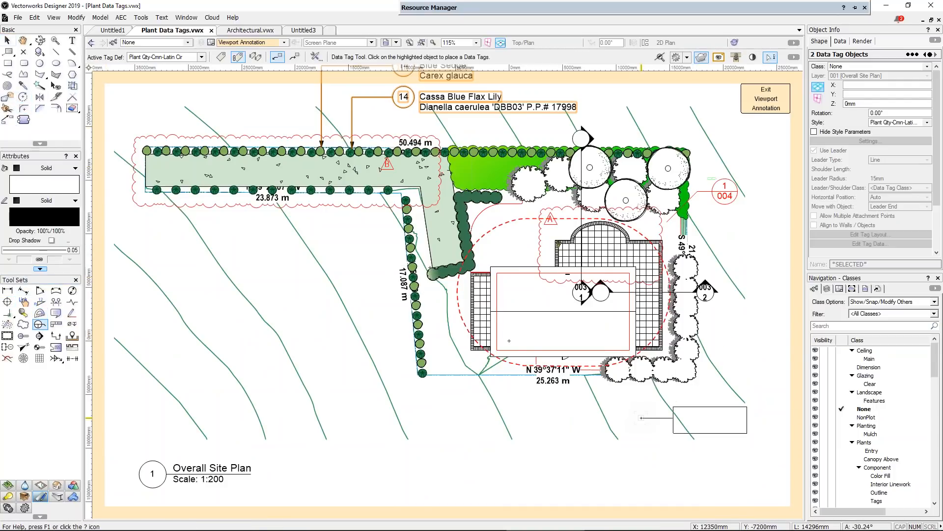
{"action": "left_click", "coordinate": [637, 380]}
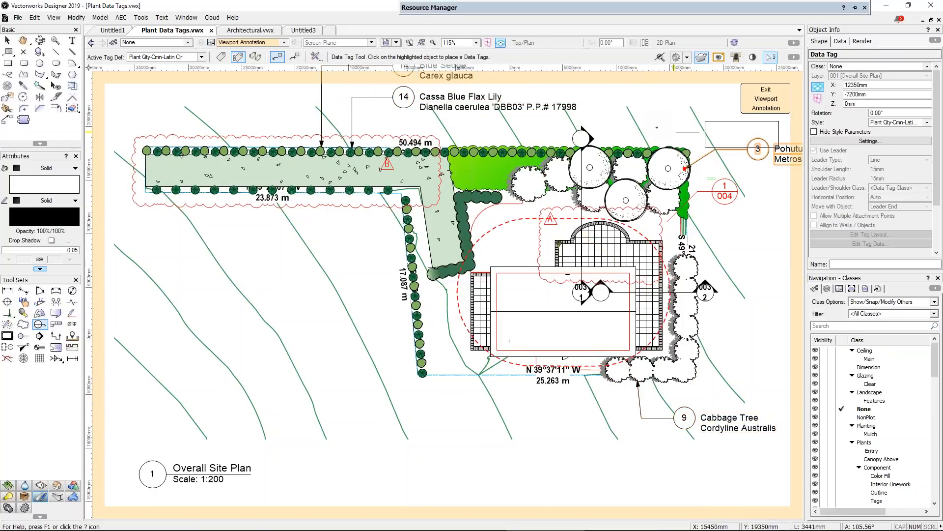
{"action": "left_click", "coordinate": [684, 168]}
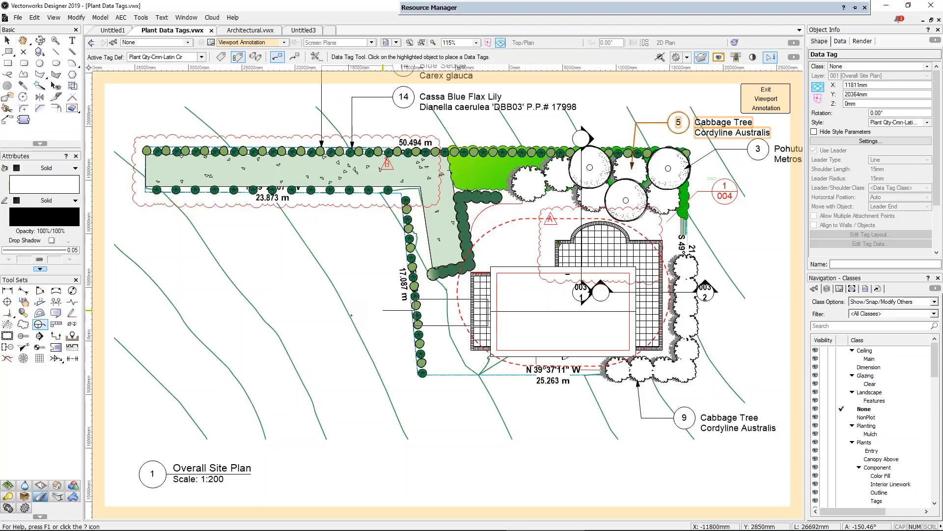
{"action": "left_click", "coordinate": [431, 273]}
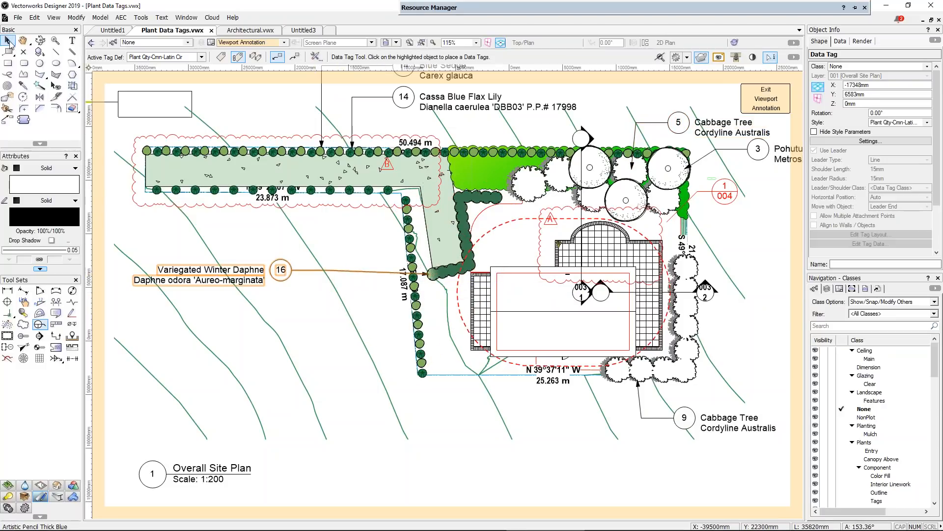
Exit the viewport annotations and review the tagged plants on the Overall Site Plan sheet
{"action": "left_click", "coordinate": [7, 39]}
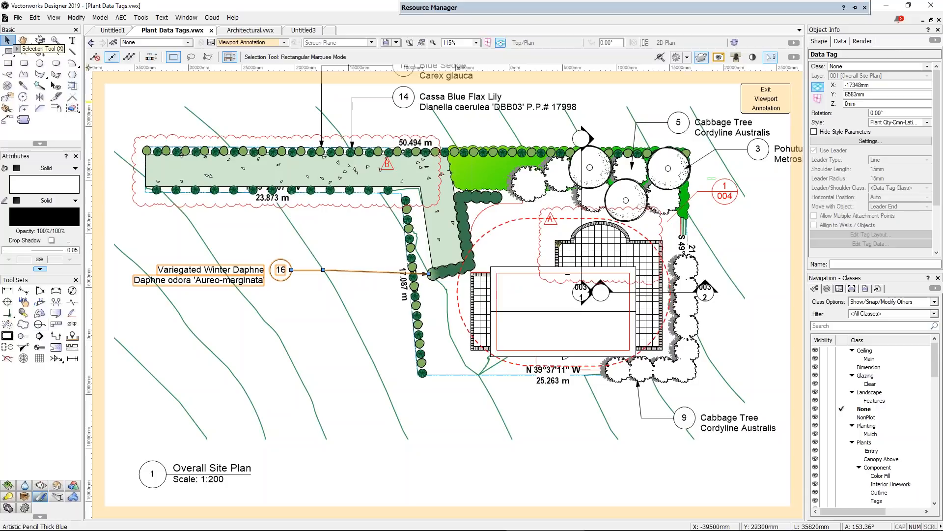
{"action": "left_click", "coordinate": [770, 105]}
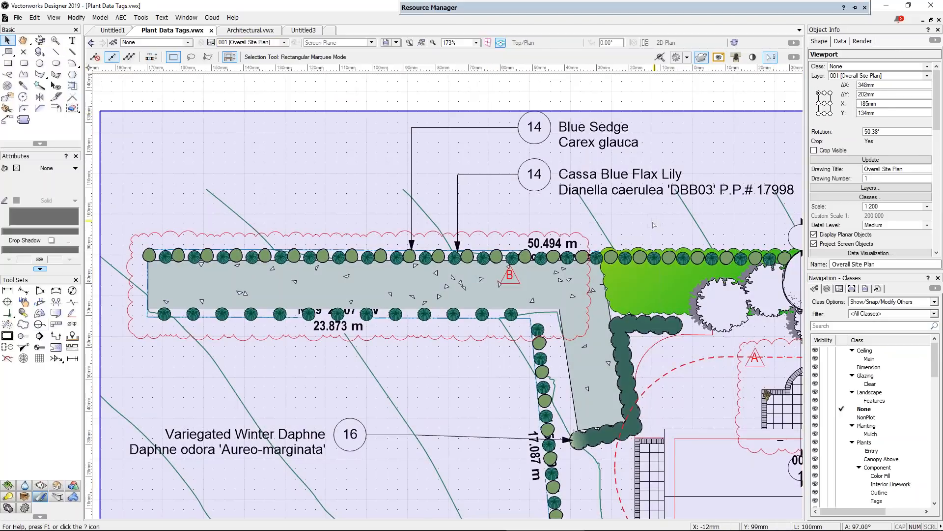
{"action": "middle_click_drag", "start_coordinate": [653, 225], "coordinate": [441, 114]}
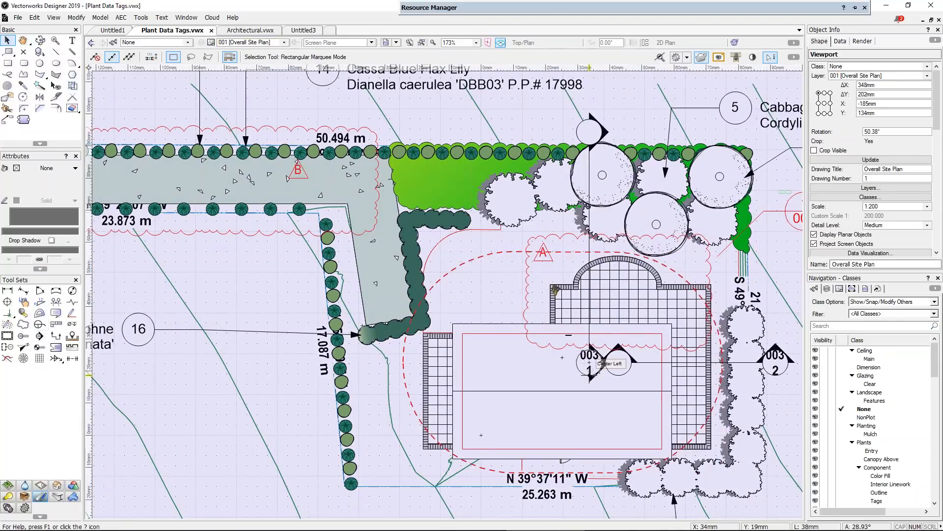
Switch to sheet layer 004 [Hardscape Plan] and open the annotations of its Hardscape Plan viewport for editing
{"action": "middle_click_drag", "start_coordinate": [484, 292], "coordinate": [403, 182]}
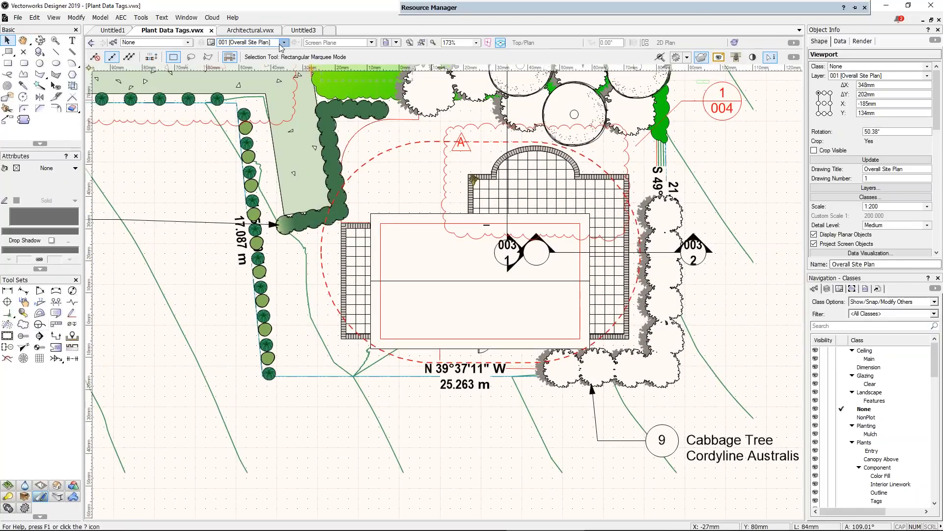
{"action": "left_click", "coordinate": [284, 42]}
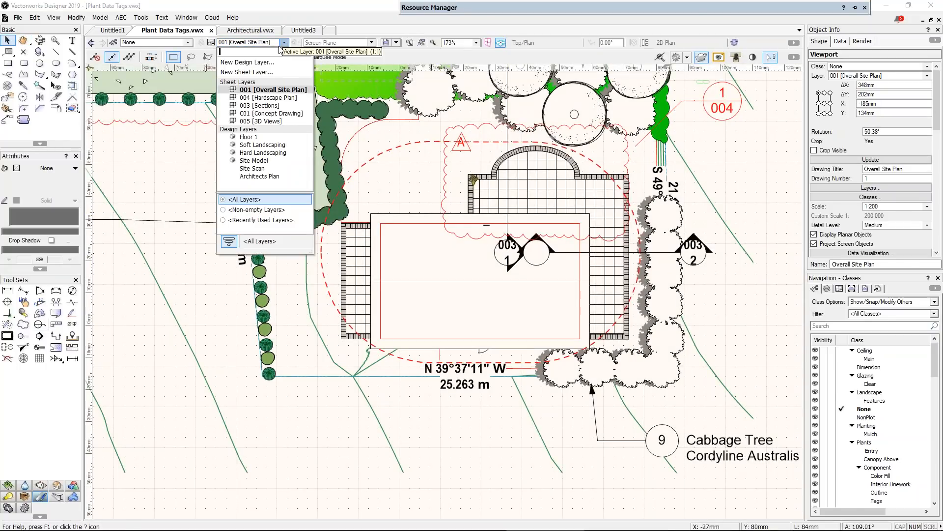
{"action": "left_click", "coordinate": [271, 98]}
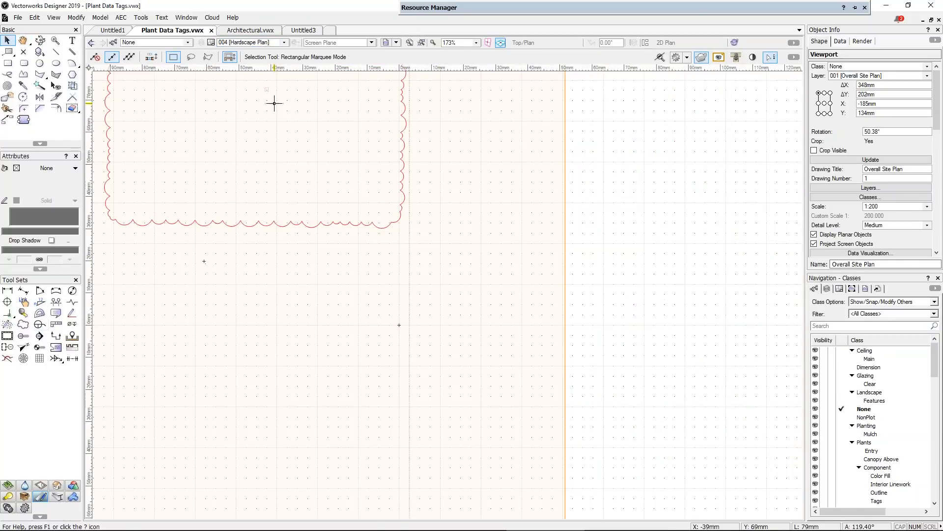
{"action": "scroll", "coordinate": [327, 222], "scroll_direction": "down", "scroll_amount": 3}
{"action": "middle_click_drag", "start_coordinate": [282, 402], "coordinate": [335, 334]}
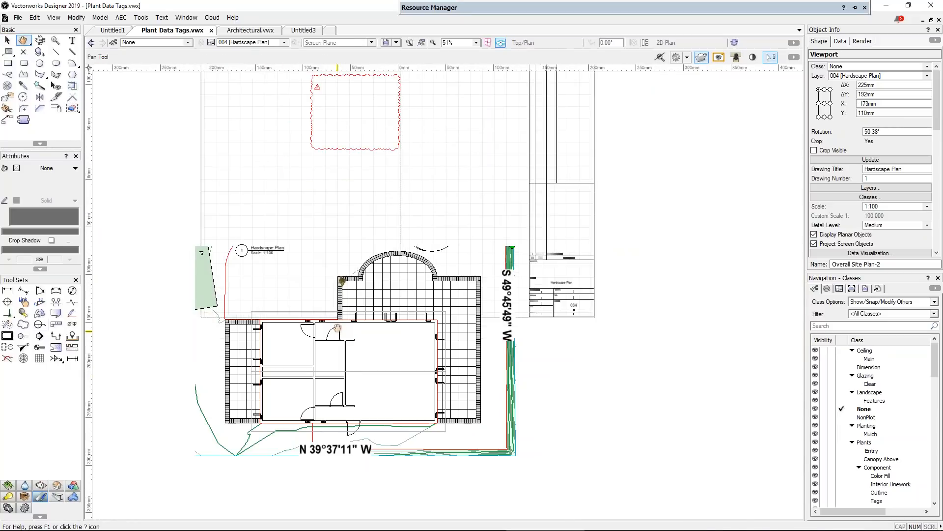
{"action": "double_click", "coordinate": [337, 182]}
{"action": "scroll", "coordinate": [337, 181], "scroll_direction": "up", "scroll_amount": 2}
{"action": "mouse_move", "coordinate": [337, 182]}
{"action": "middle_mouse_down"}
{"action": "mouse_move", "coordinate": [423, 343]}
{"action": "mouse_move", "coordinate": [433, 318]}
{"action": "middle_mouse_up"}
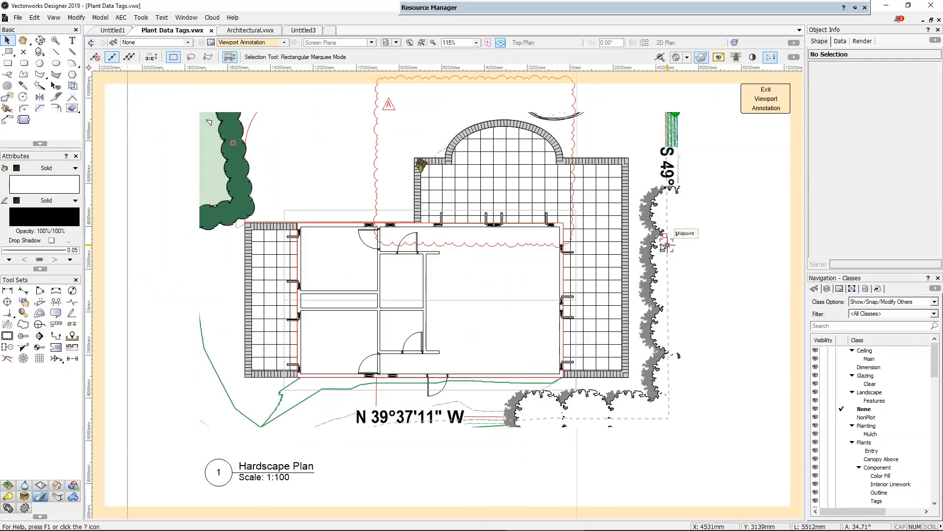
Place Plant Qty-Cmn-Latin Cir tags with leaders on the Variegated Winter Daphne hedge and the Cabbage Tree row
{"action": "left_click", "coordinate": [39, 323]}
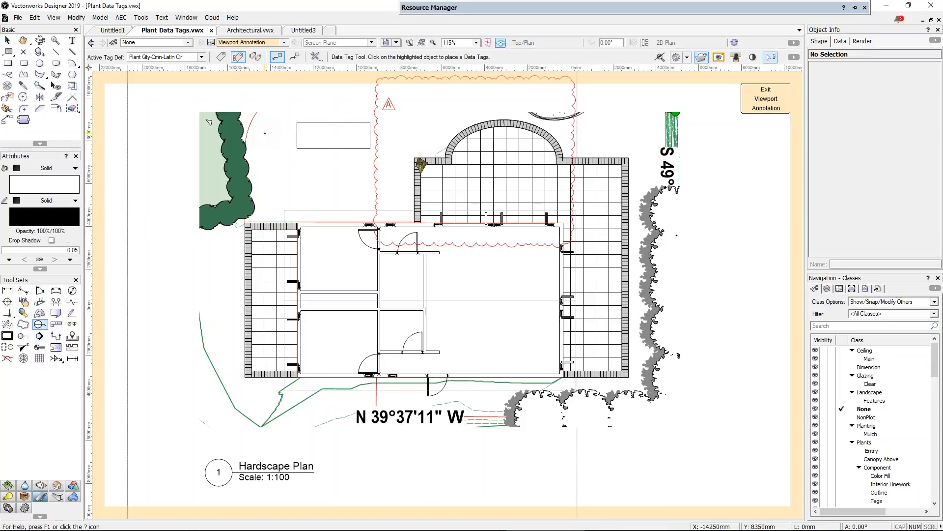
{"action": "left_click", "coordinate": [243, 143]}
{"action": "left_click", "coordinate": [297, 132]}
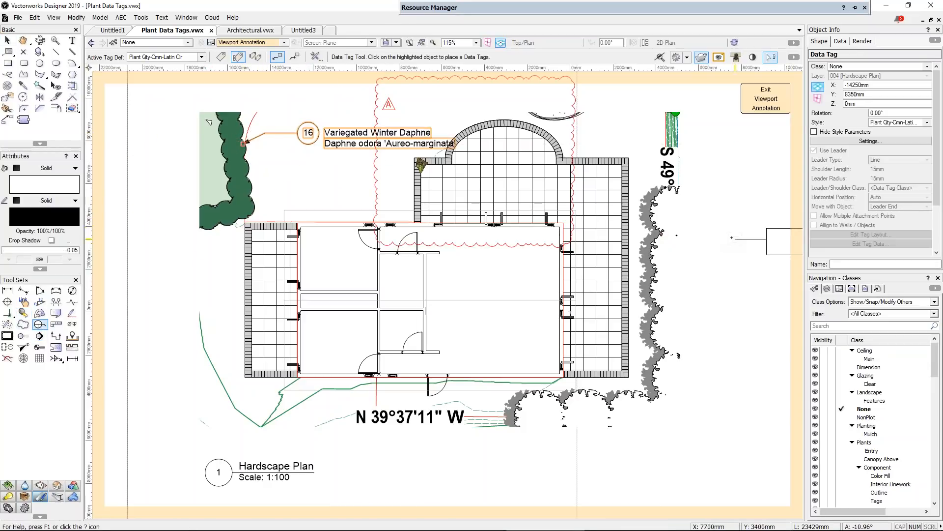
{"action": "left_click", "coordinate": [679, 228]}
{"action": "middle_click_drag", "start_coordinate": [710, 264], "coordinate": [547, 297]}
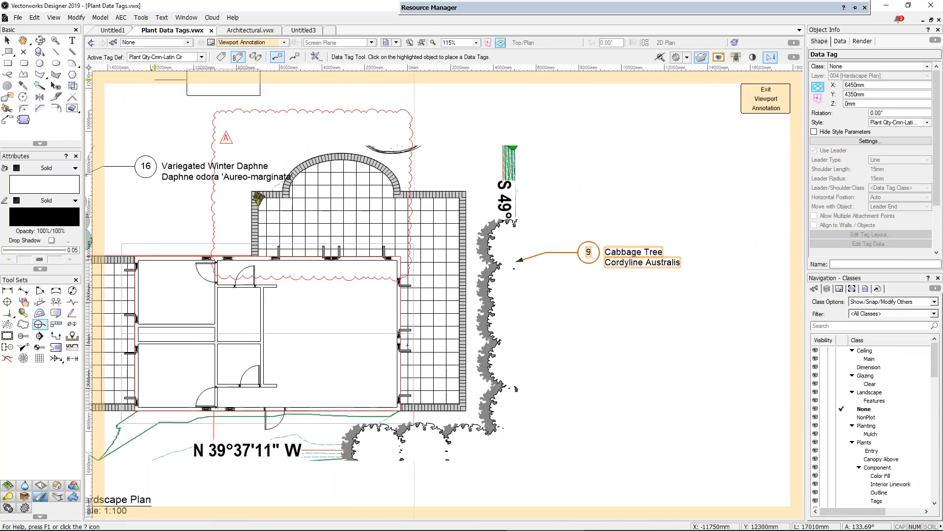
Make Hard Name-Main Area-Brdr Area from the Hardscape.vwx library the active data tag definition
{"action": "left_click", "coordinate": [201, 57]}
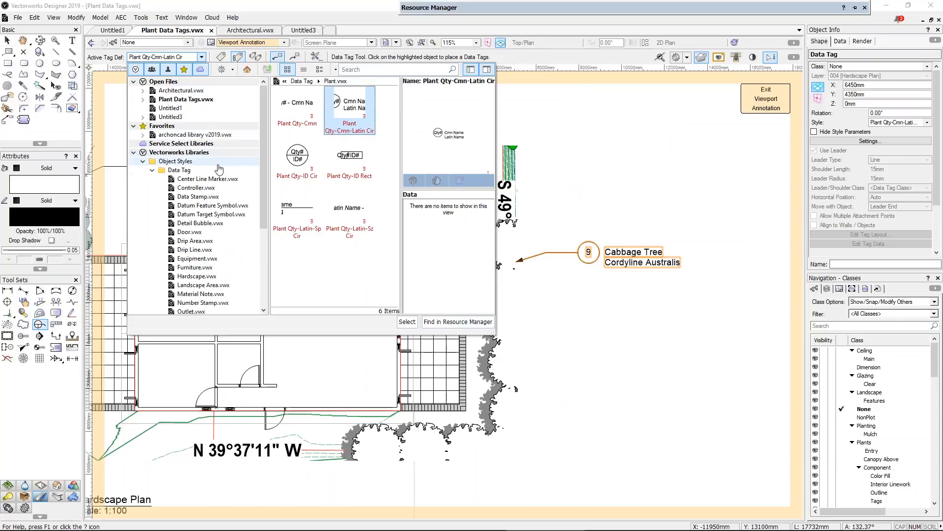
{"action": "scroll", "coordinate": [219, 173], "scroll_direction": "down", "scroll_amount": 1}
{"action": "scroll", "coordinate": [218, 173], "scroll_direction": "down", "scroll_amount": 2}
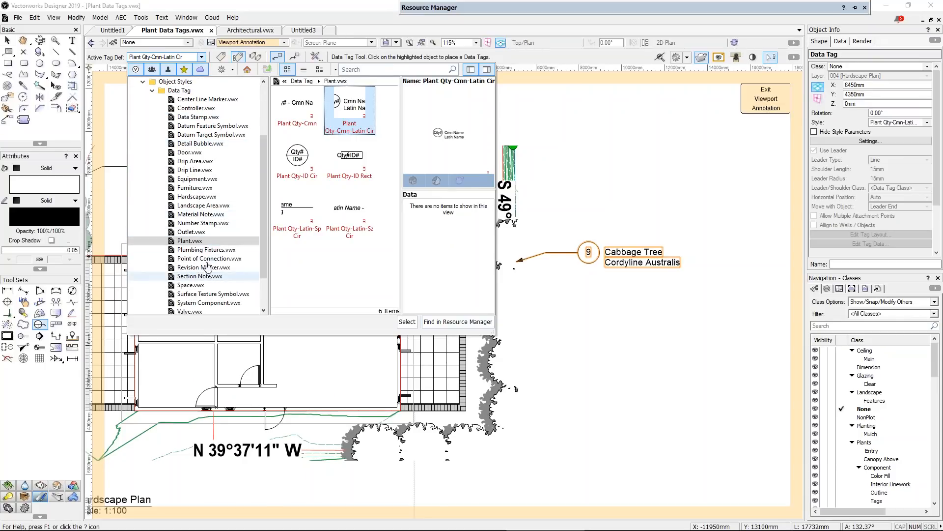
{"action": "left_click", "coordinate": [216, 196]}
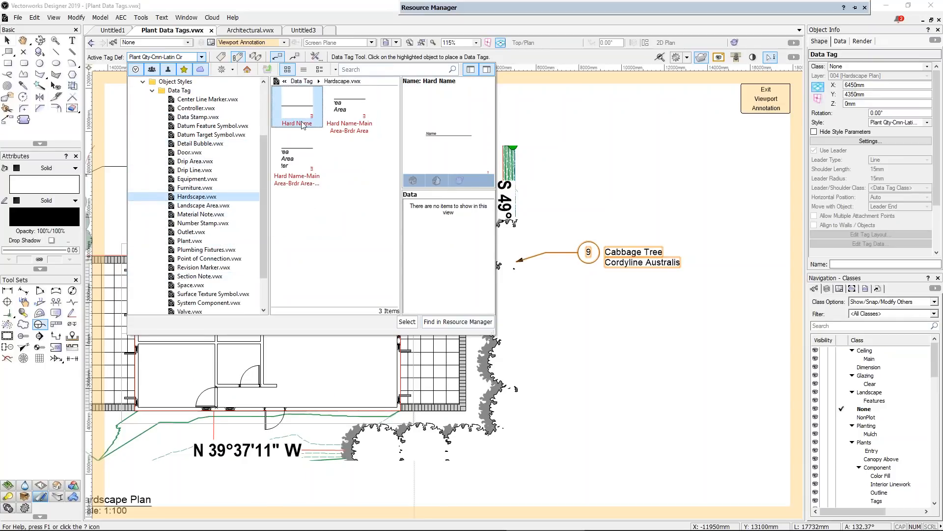
{"action": "left_click", "coordinate": [338, 98]}
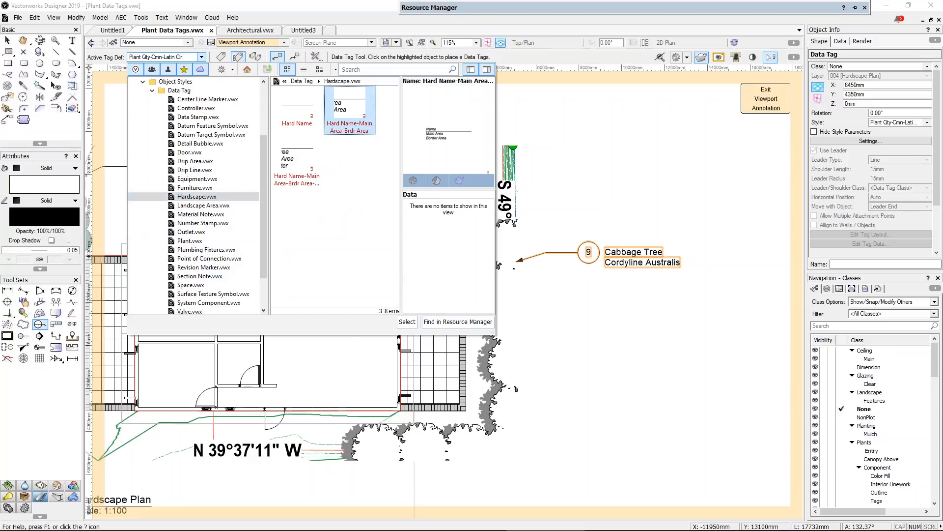
{"action": "left_click", "coordinate": [407, 322]}
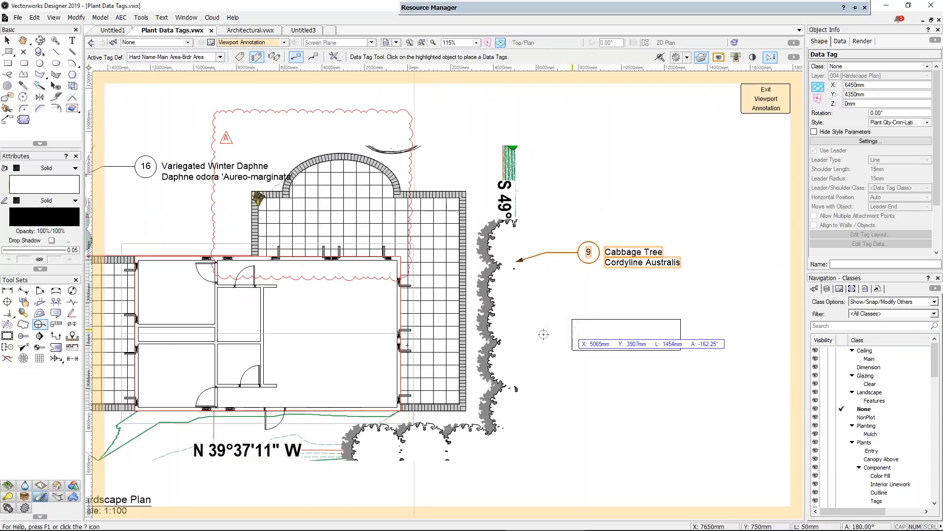
Tag the large patio with a label beside the Cabbage Tree row and the small patio with a label below the house
{"action": "left_click", "coordinate": [463, 332]}
{"action": "key", "text": "h"}
{"action": "left_click_drag", "start_coordinate": [468, 333], "coordinate": [535, 207]}
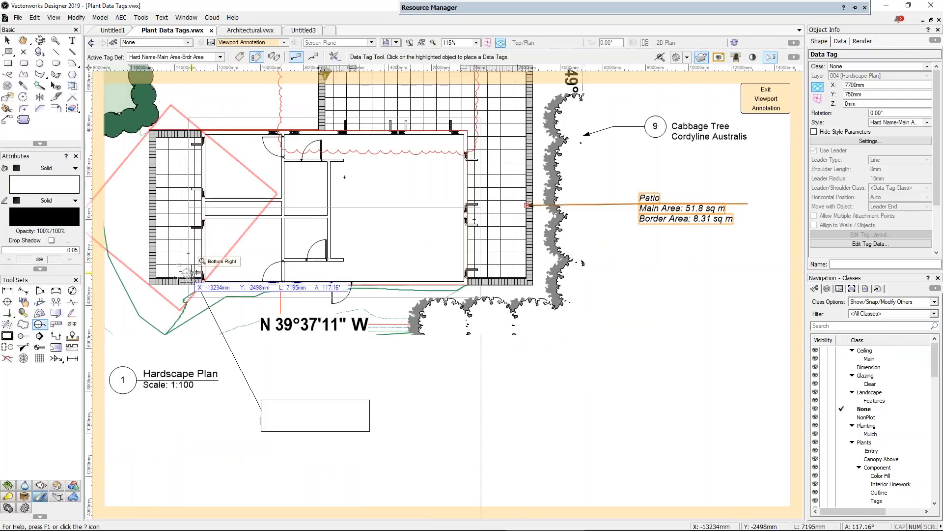
{"action": "left_click", "coordinate": [260, 409]}
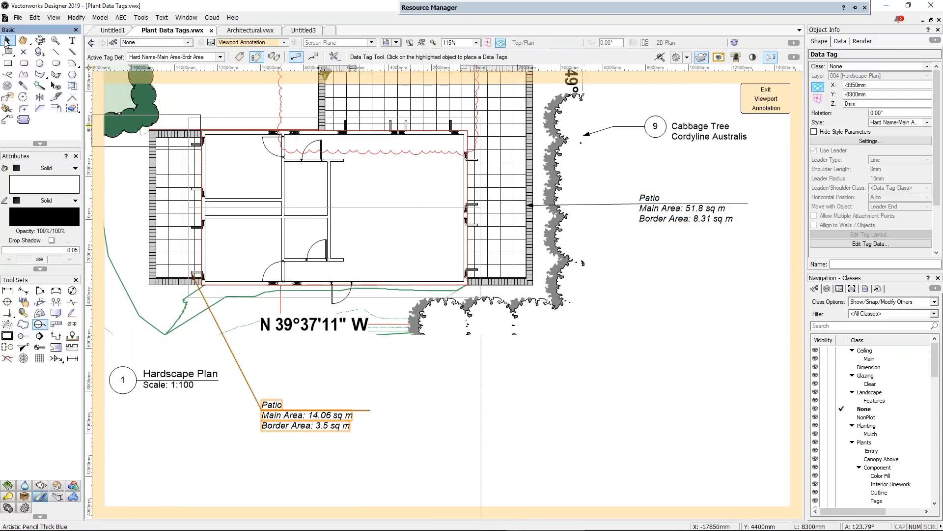
Exit the Hardscape Plan viewport's annotations and bring the whole tagged sheet into view
{"action": "left_click", "coordinate": [7, 41]}
{"action": "scroll", "coordinate": [356, 276], "scroll_direction": "down", "scroll_amount": 1}
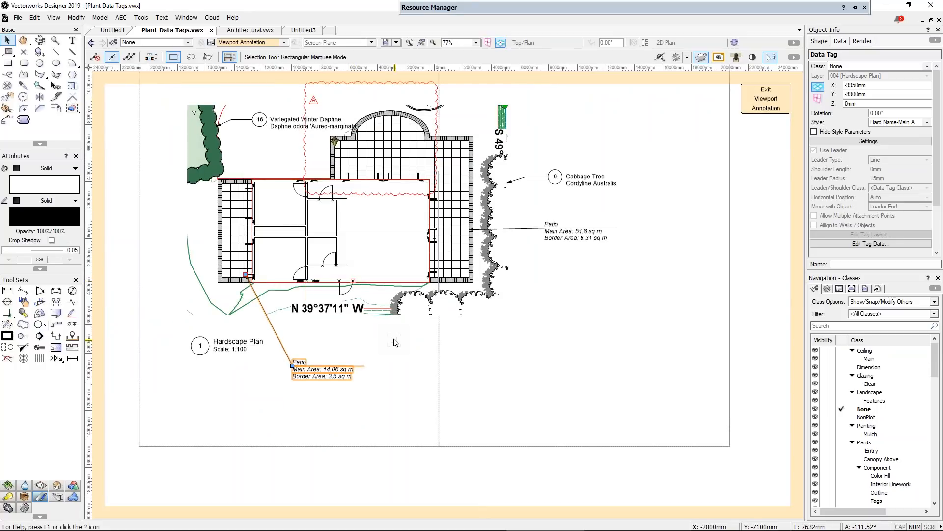
{"action": "left_click", "coordinate": [766, 98]}
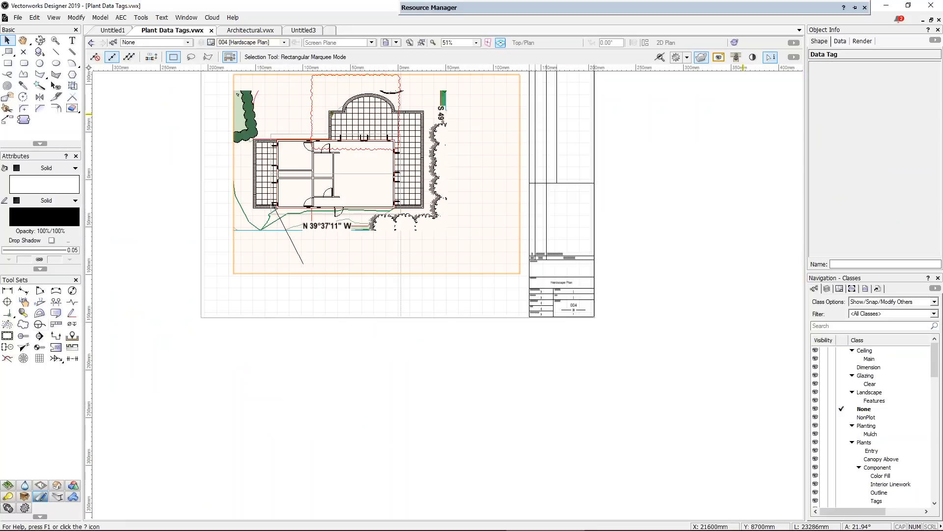
{"action": "middle_click_drag", "start_coordinate": [257, 200], "coordinate": [346, 286]}
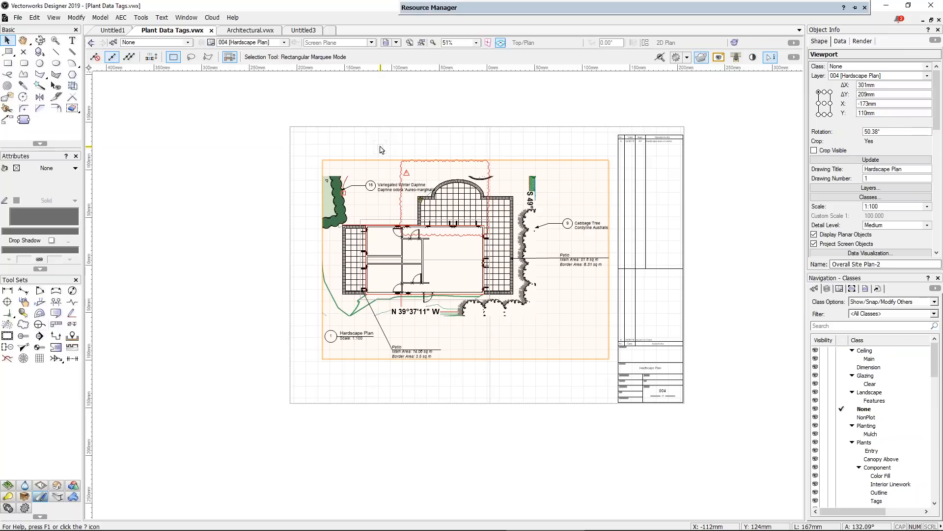
Switch to Architectural.vwx and open the annotations of the elevation viewport showing the garage door and balcony
{"action": "left_click", "coordinate": [262, 32]}
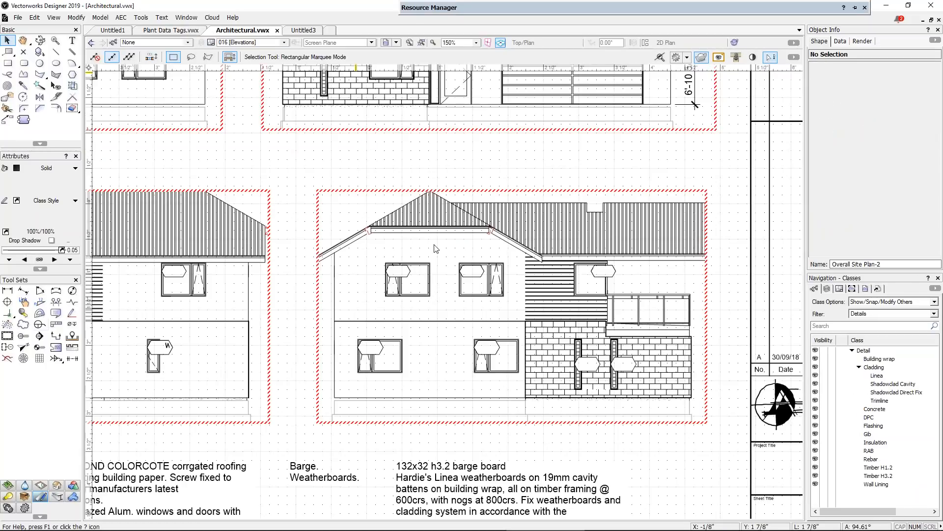
{"action": "mouse_move", "coordinate": [433, 243]}
{"action": "middle_mouse_down"}
{"action": "mouse_move", "coordinate": [379, 413]}
{"action": "mouse_move", "coordinate": [393, 452]}
{"action": "middle_mouse_up"}
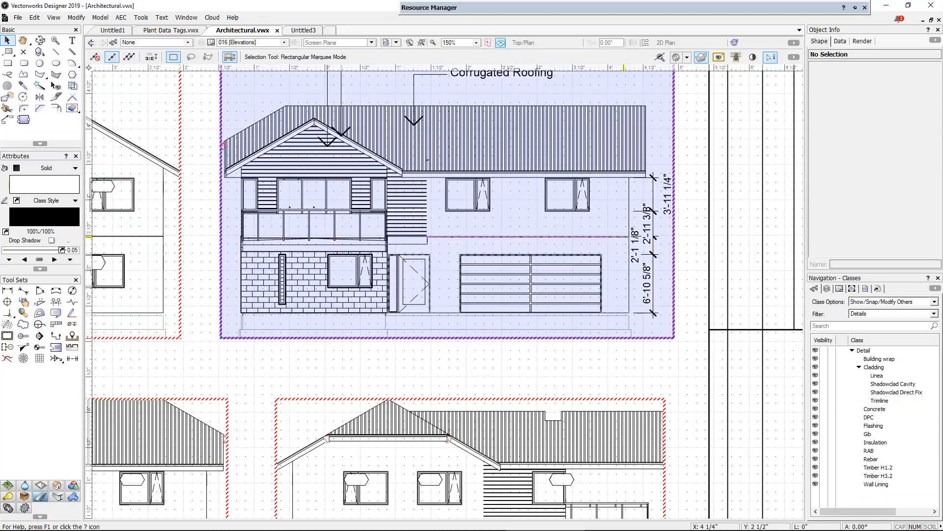
{"action": "double_click", "coordinate": [626, 235]}
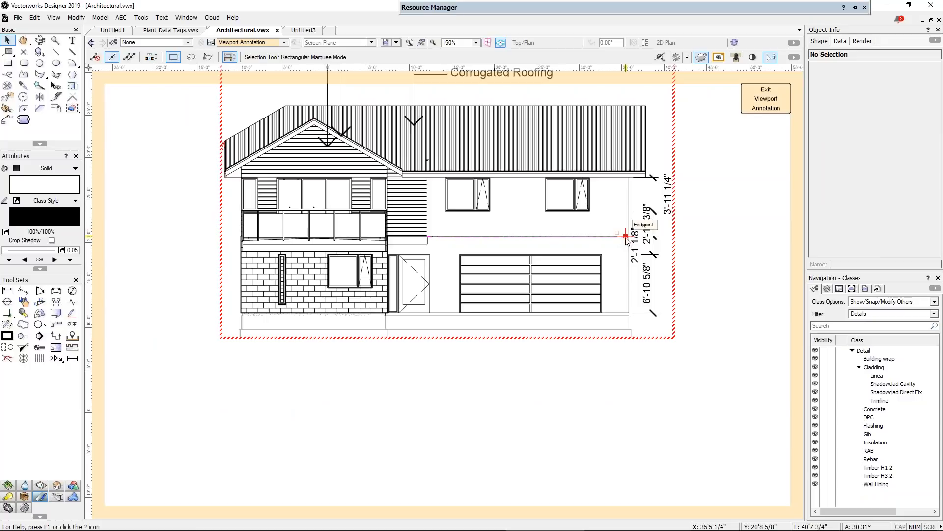
{"action": "middle_click_drag", "start_coordinate": [633, 201], "coordinate": [611, 289]}
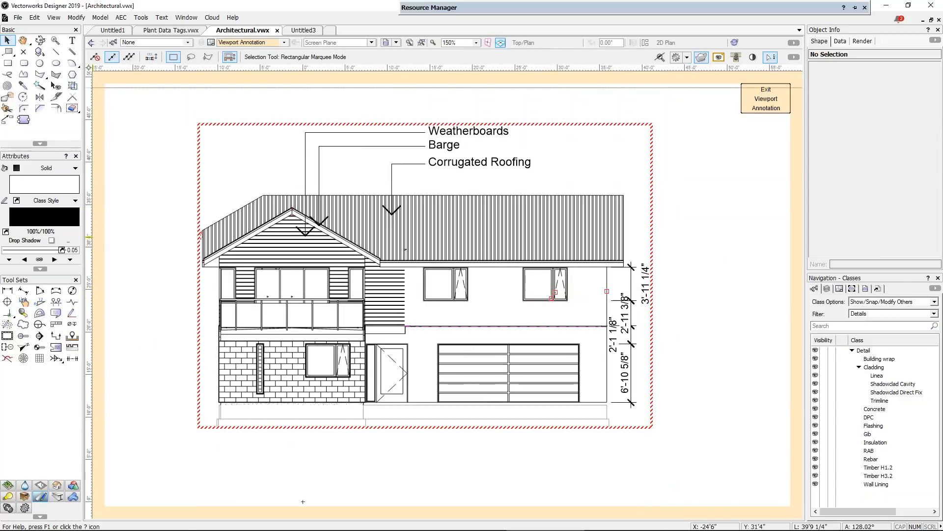
Set up the Data Tag tool to tag individual objects with the Window Long Hex style from the Window.vwx library
{"action": "left_click", "coordinate": [39, 323]}
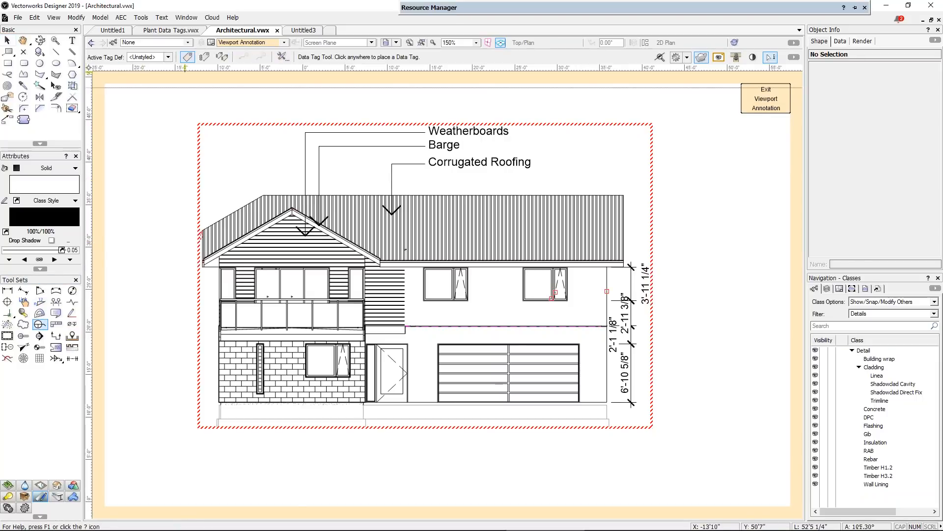
{"action": "left_click", "coordinate": [204, 57]}
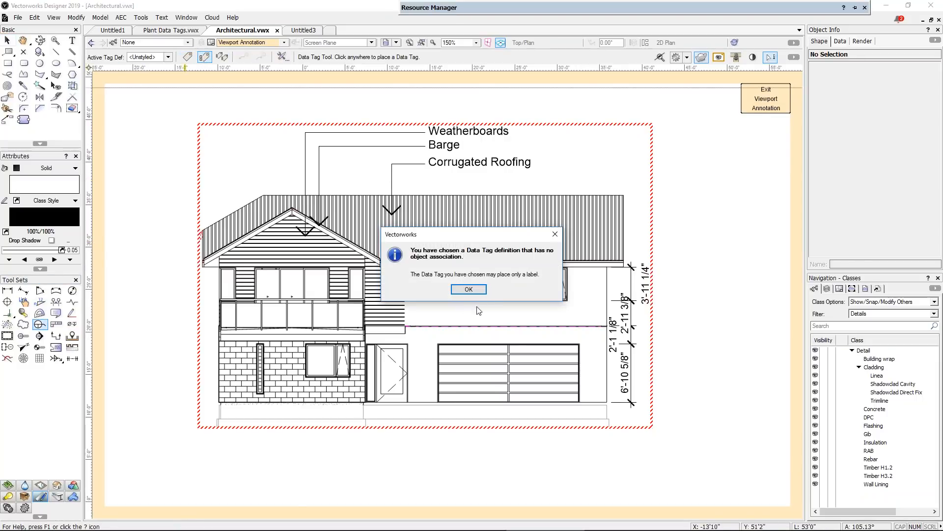
{"action": "left_click", "coordinate": [469, 289]}
{"action": "left_click", "coordinate": [168, 57]}
{"action": "scroll", "coordinate": [197, 241], "scroll_direction": "down", "scroll_amount": 5}
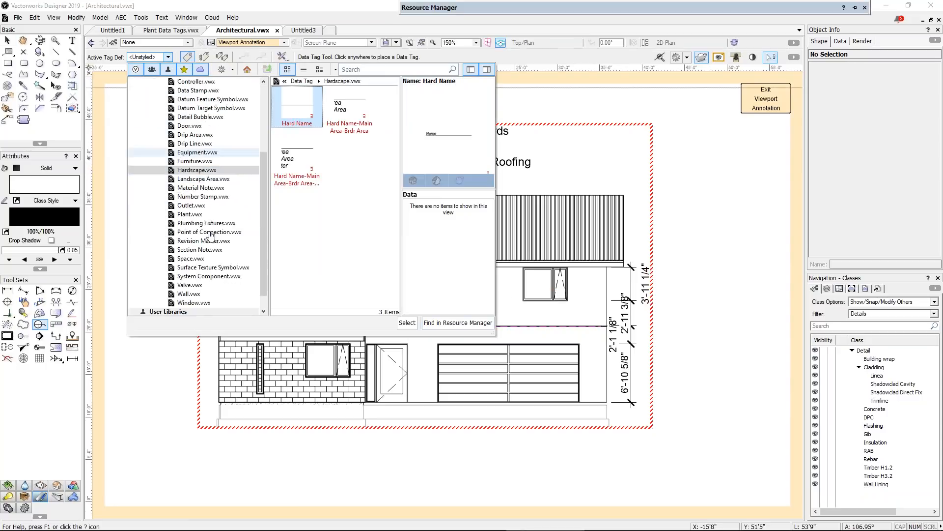
{"action": "left_click", "coordinate": [192, 285]}
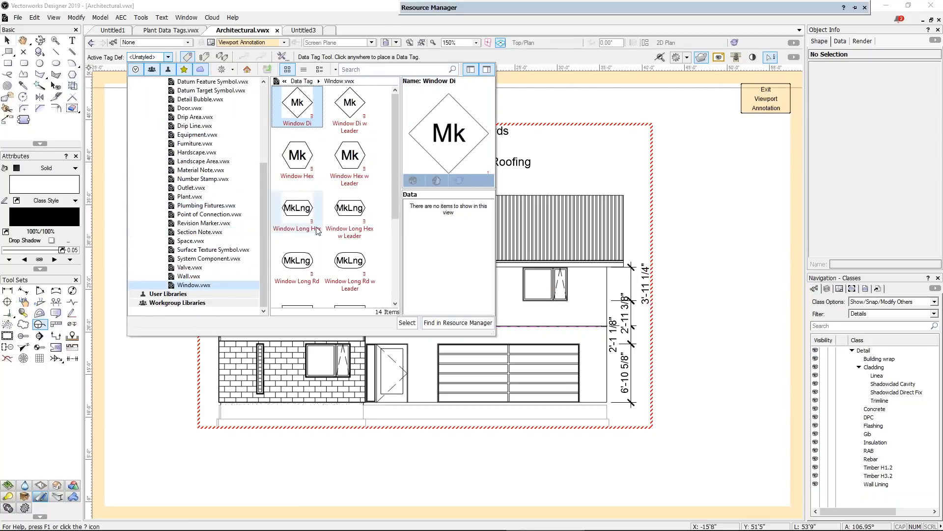
{"action": "left_click", "coordinate": [295, 207]}
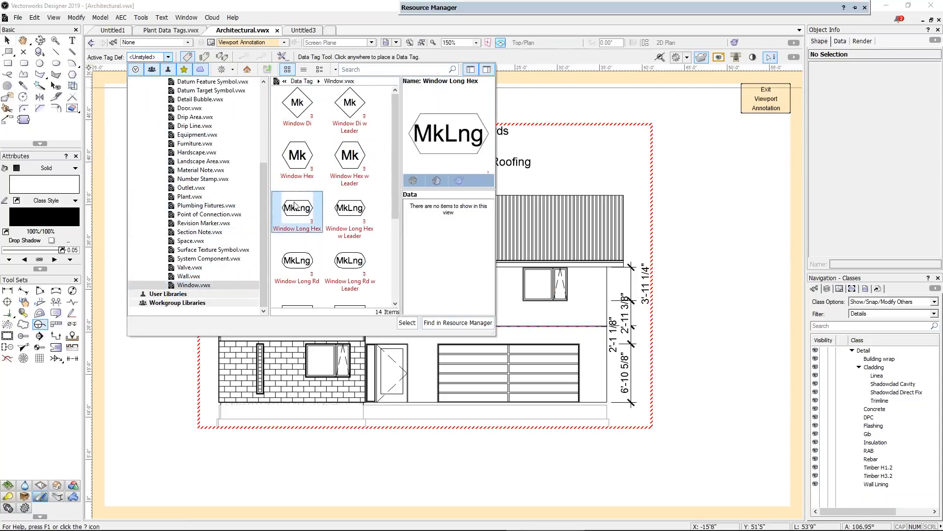
{"action": "left_click", "coordinate": [408, 323]}
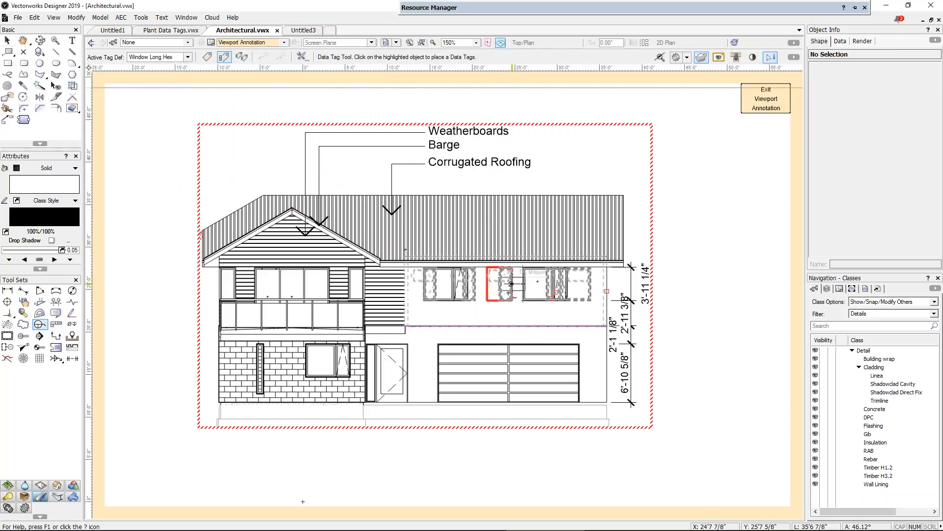
Place window tags on the two upper-floor windows above the garage and on the glazed opening behind the balcony
{"action": "scroll", "coordinate": [545, 288], "scroll_direction": "up", "scroll_amount": 1}
{"action": "middle_click_drag", "start_coordinate": [547, 283], "coordinate": [466, 292]}
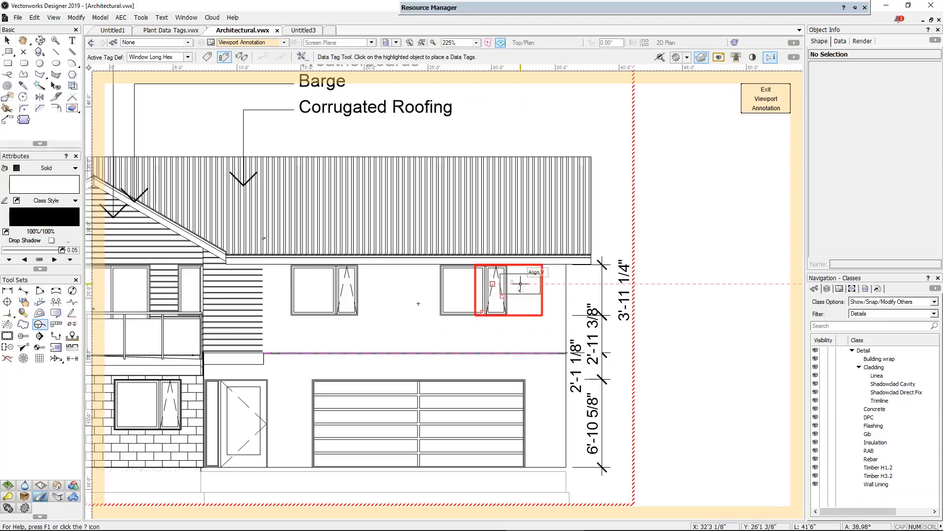
{"action": "left_click", "coordinate": [466, 284]}
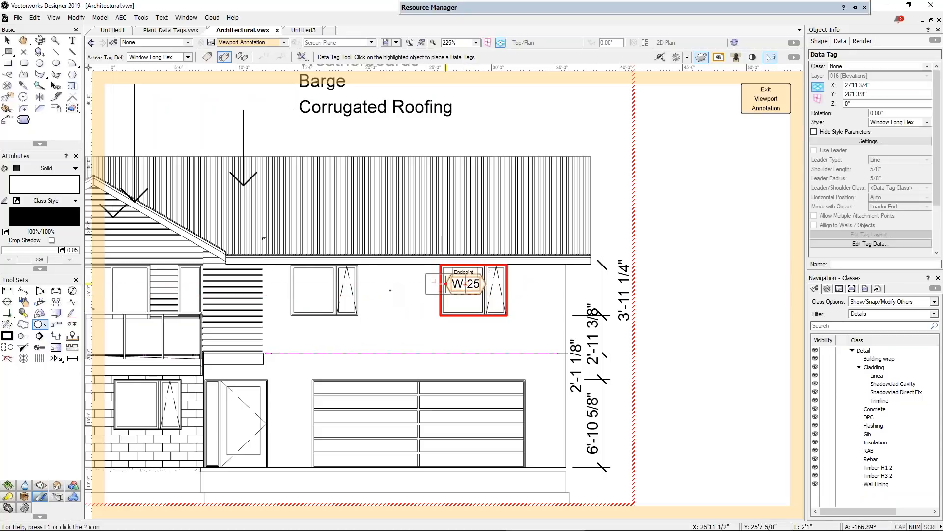
{"action": "left_click", "coordinate": [310, 289]}
{"action": "key", "text": "h"}
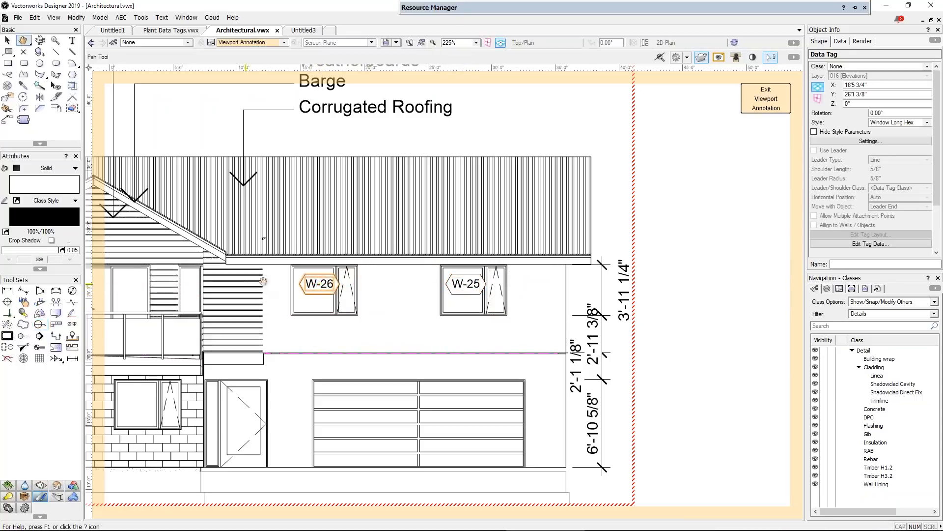
{"action": "left_click_drag", "start_coordinate": [244, 284], "coordinate": [397, 281]}
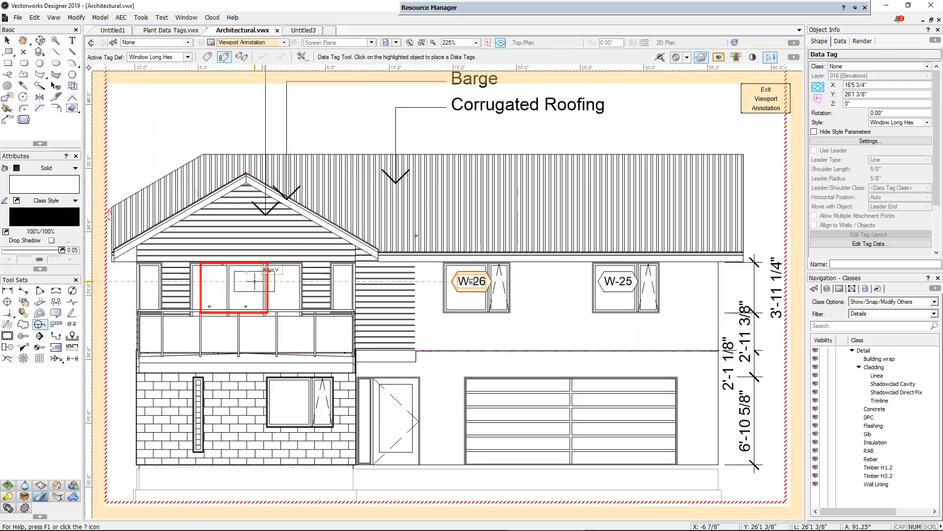
{"action": "left_click", "coordinate": [261, 282]}
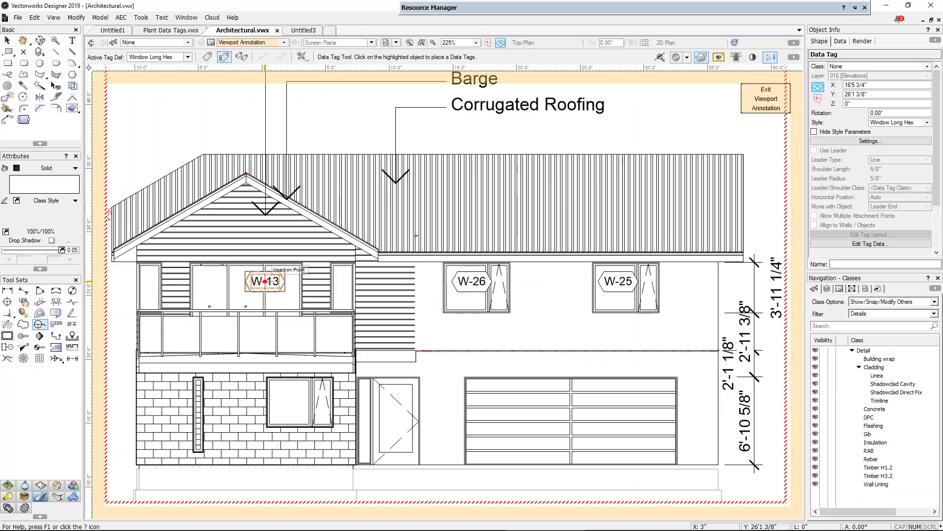
{"action": "scroll", "coordinate": [519, 206], "scroll_direction": "down", "scroll_amount": 1}
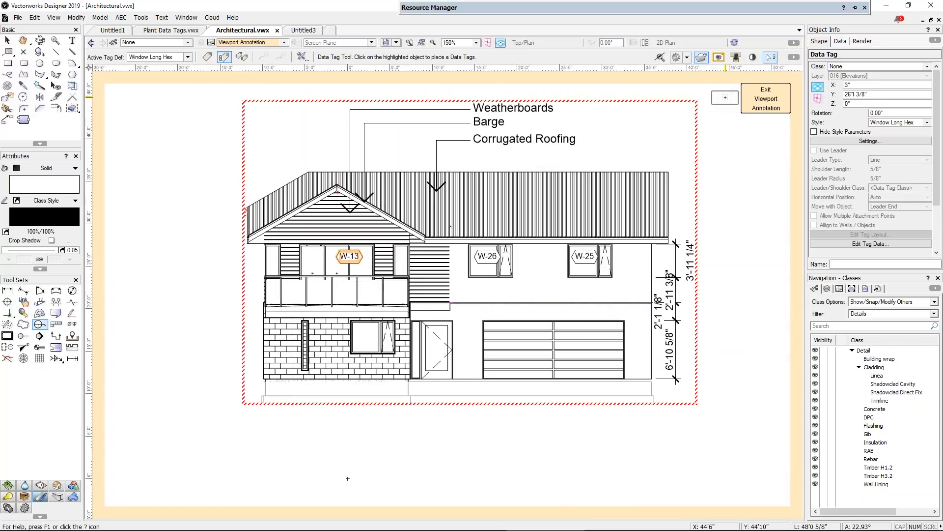
{"action": "scroll", "coordinate": [604, 223], "scroll_direction": "up", "scroll_amount": 1}
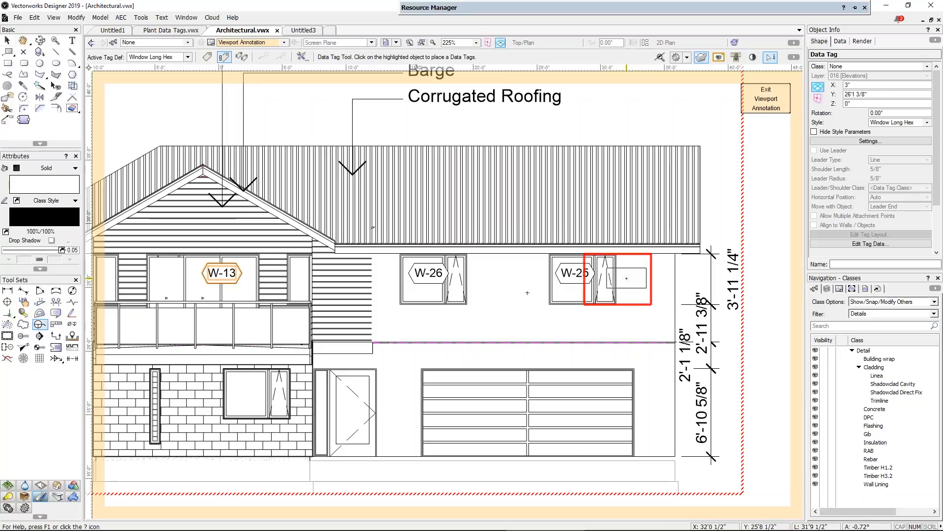
Select the data tag on the W-25 window, the upper window above the garage door nearest the vertical dimensions
{"action": "scroll", "coordinate": [626, 276], "scroll_direction": "up", "scroll_amount": 1}
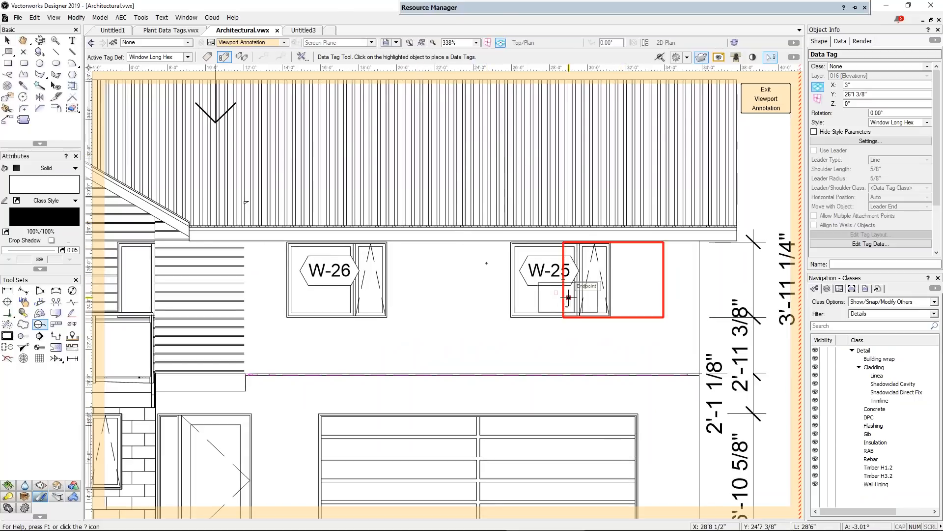
{"action": "left_click", "coordinate": [7, 42]}
{"action": "left_click", "coordinate": [569, 270]}
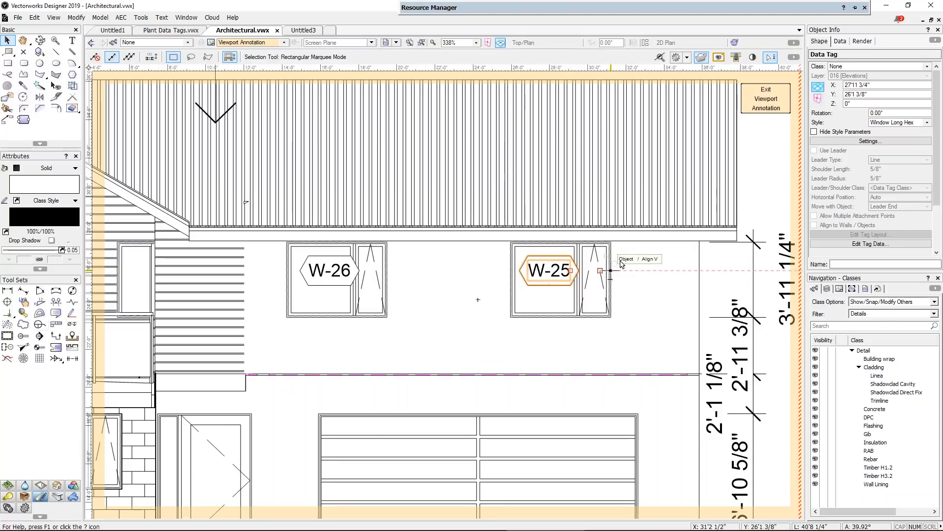
{"action": "key", "text": "space"}
{"action": "middle_click_drag", "start_coordinate": [628, 298], "coordinate": [566, 293]}
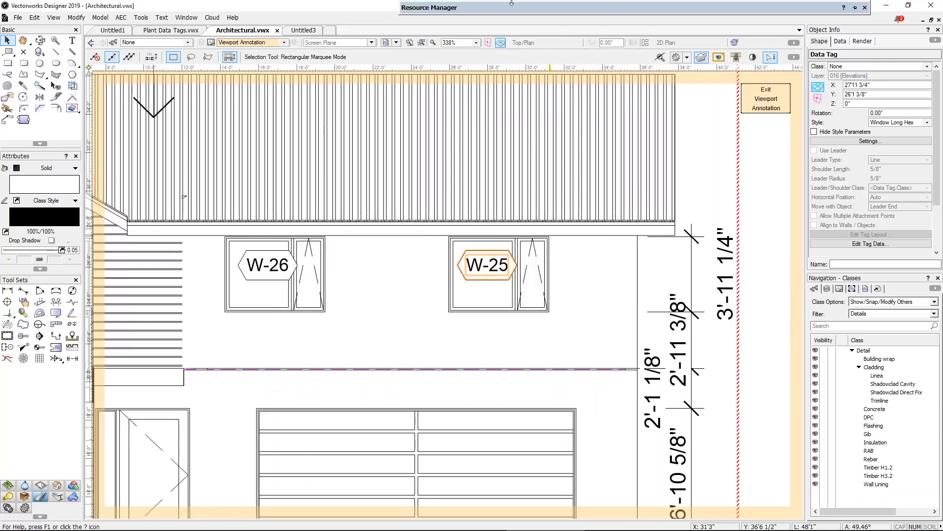
Find the Window Long Hex tag style among the Architectural.vwx resources and open its style settings for editing
{"action": "mouse_move", "coordinate": [537, 13]}
{"action": "left_click", "coordinate": [486, 42]}
{"action": "left_click_drag", "start_coordinate": [746, 51], "coordinate": [745, 225]}
{"action": "scroll", "coordinate": [710, 194], "scroll_direction": "down", "scroll_amount": 5}
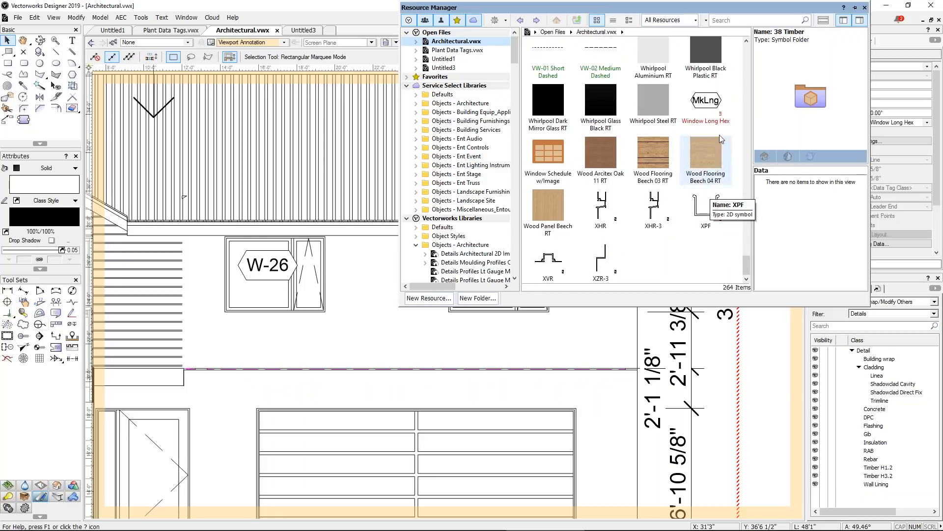
{"action": "left_click", "coordinate": [711, 107]}
{"action": "right_click", "coordinate": [709, 106]}
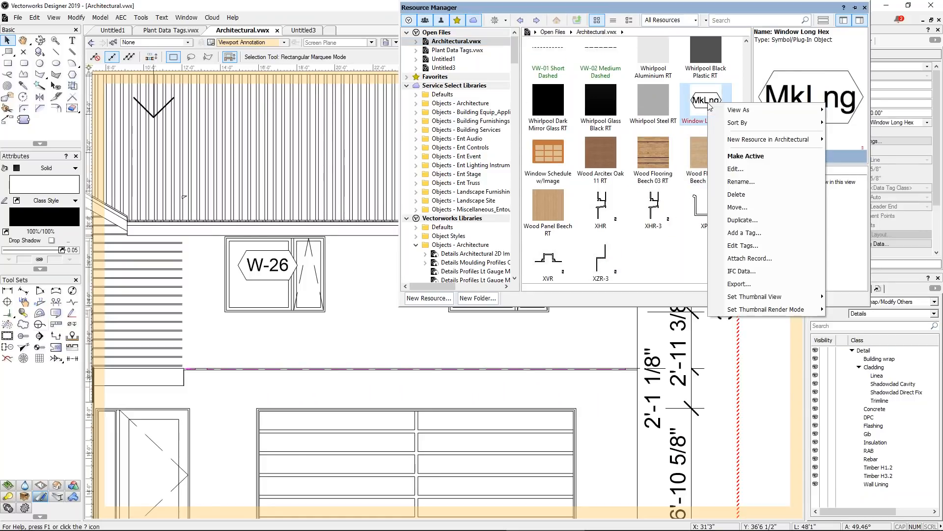
{"action": "left_click", "coordinate": [732, 169]}
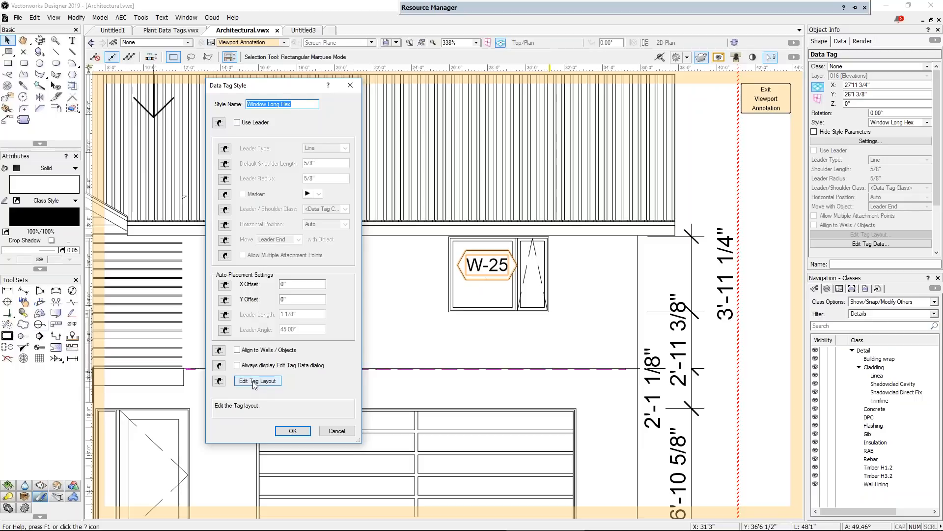
{"action": "left_click", "coordinate": [237, 122]}
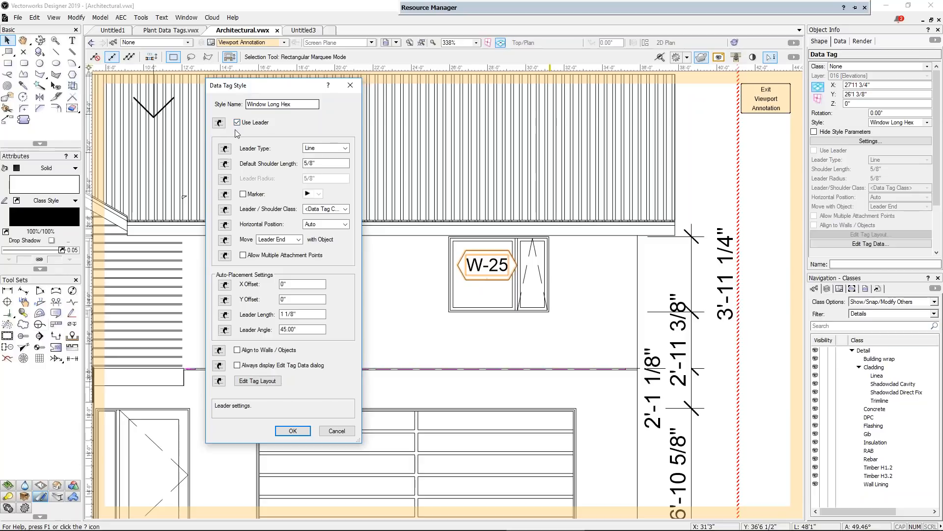
{"action": "left_click", "coordinate": [225, 148]}
{"action": "left_click", "coordinate": [238, 122]}
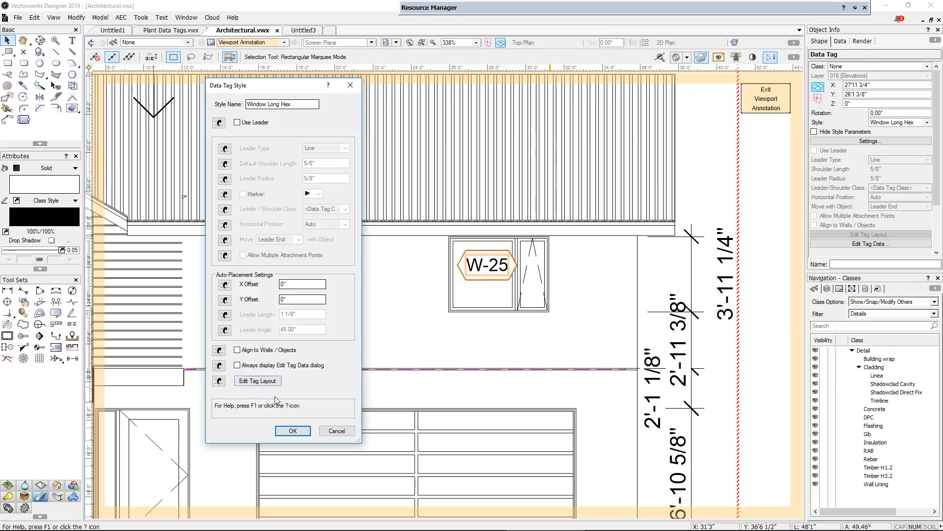
Open the style's tag layout and duplicate the MkLng text about 1/8" straight down, below the hexagon
{"action": "left_click", "coordinate": [262, 381]}
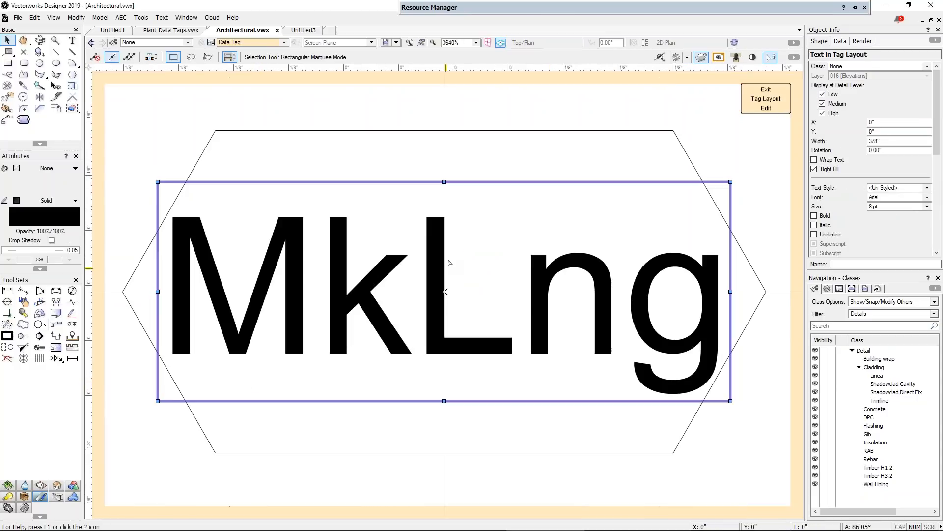
{"action": "scroll", "coordinate": [449, 257], "scroll_direction": "down", "scroll_amount": 2}
{"action": "middle_click_drag", "start_coordinate": [448, 255], "coordinate": [397, 171]}
{"action": "left_click_drag", "start_coordinate": [397, 193], "coordinate": [398, 333], "text": "ctrl"}
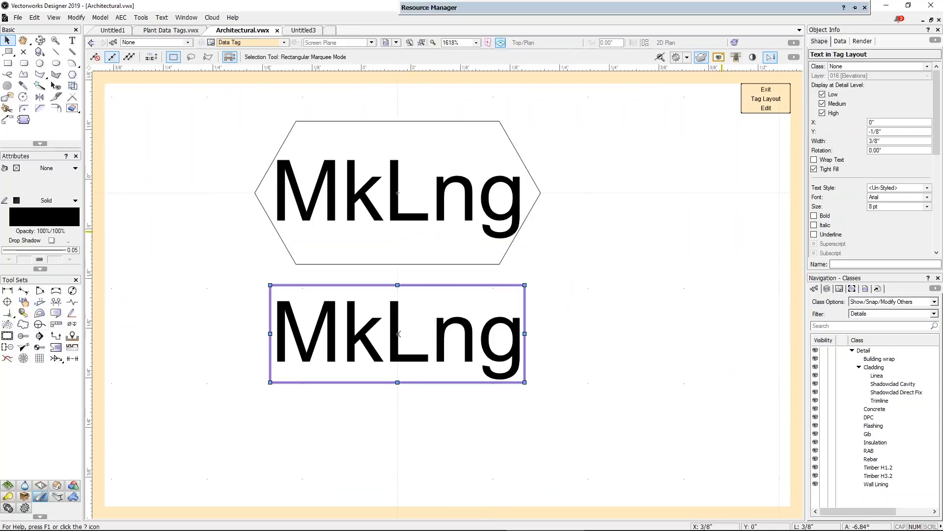
Turn off dynamic text for the duplicated label and replace its wording with "width x height"
{"action": "scroll", "coordinate": [933, 243], "scroll_direction": "down", "scroll_amount": 5}
{"action": "scroll", "coordinate": [933, 246], "scroll_direction": "up", "scroll_amount": 3}
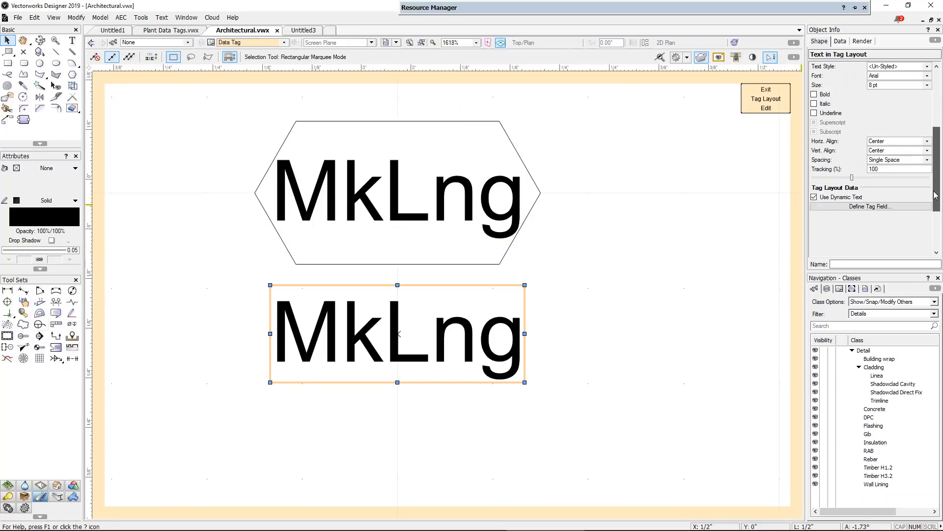
{"action": "left_click", "coordinate": [814, 197]}
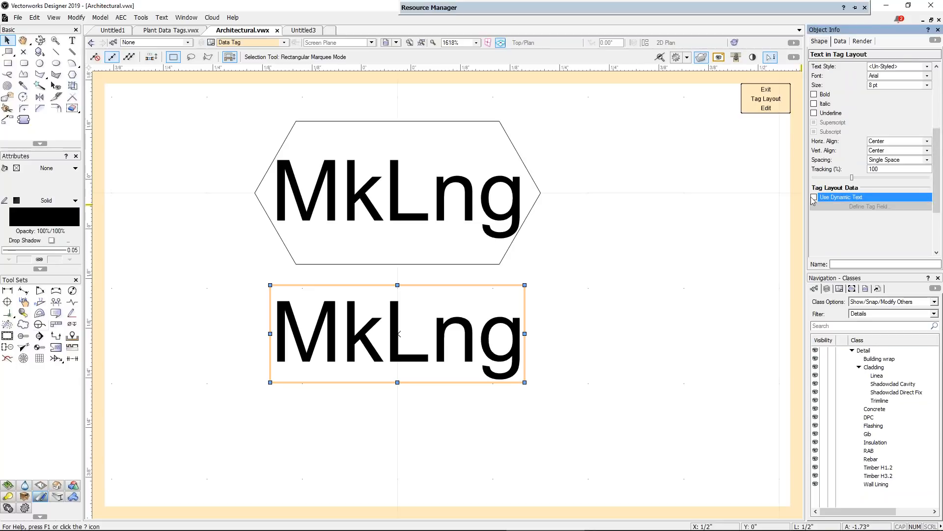
{"action": "double_click", "coordinate": [430, 334]}
{"action": "key", "text": "Delete"}
{"action": "key", "text": "Delete"}
{"action": "key", "text": "BackSpace"}
{"action": "key", "text": "BackSpace"}
{"action": "key", "text": "BackSpace"}
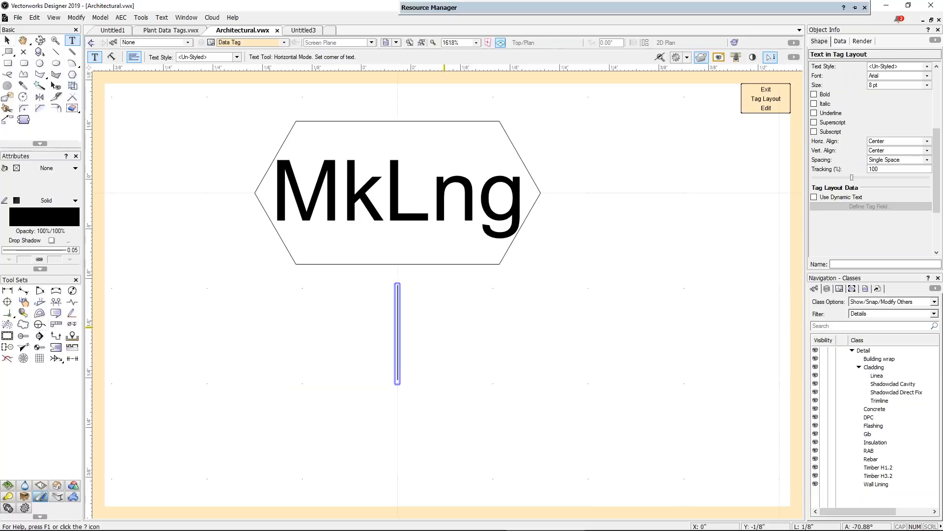
{"action": "type", "text": "width x height"}
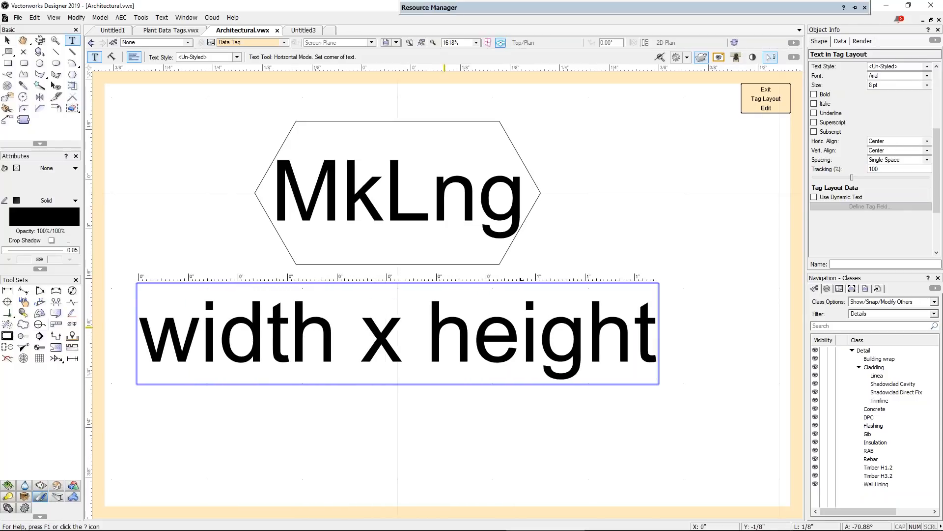
{"action": "left_click", "coordinate": [7, 40]}
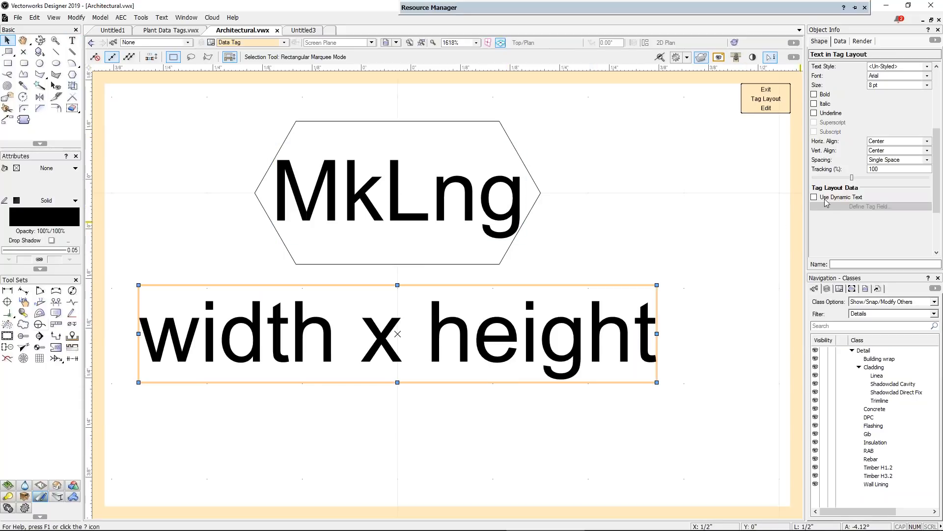
Leave the tag layout to preview the label on the elevation, and reopen the layout with the width x height text selected
{"action": "left_click", "coordinate": [768, 104]}
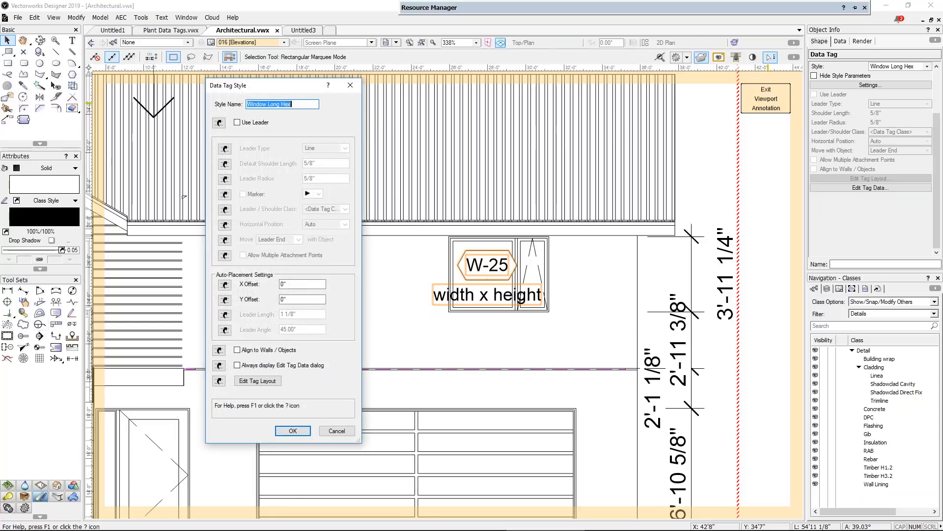
{"action": "left_click", "coordinate": [244, 383]}
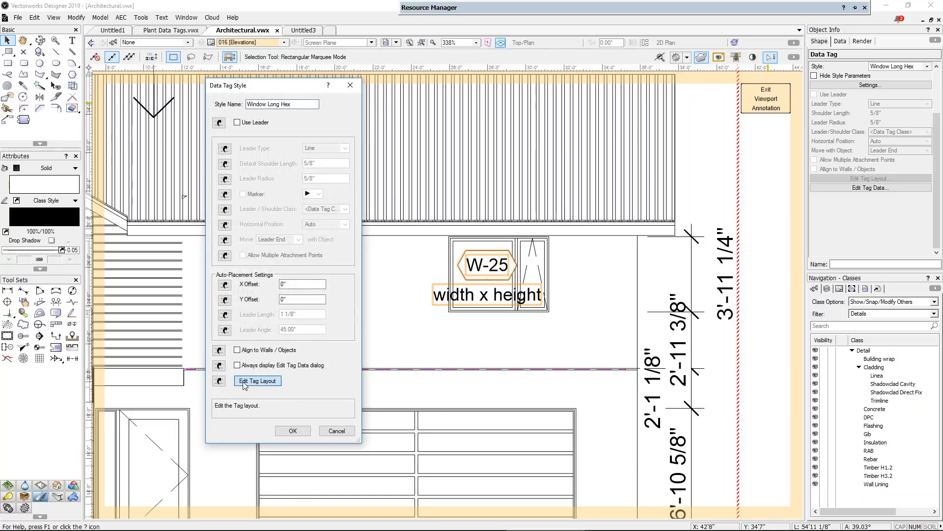
{"action": "left_click", "coordinate": [445, 393]}
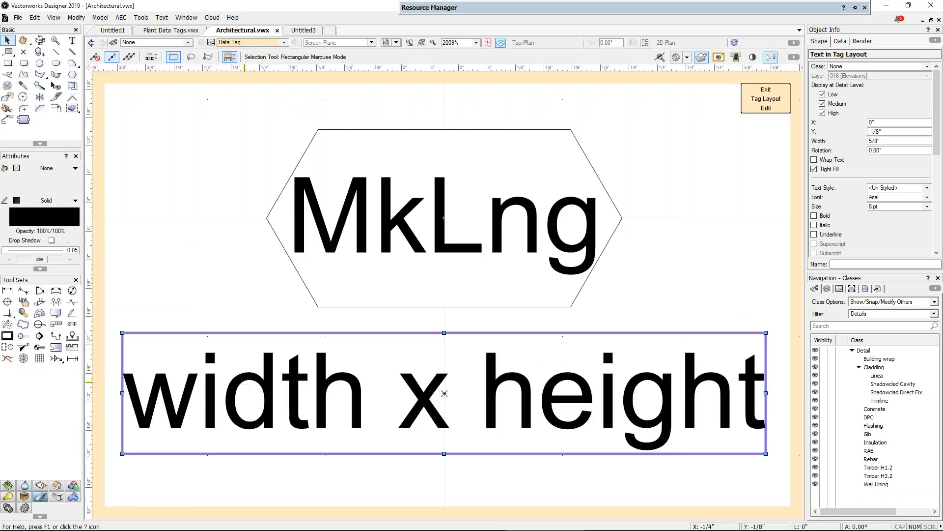
Make the width x height text dynamic and clear the inherited ID parameters from its calculated tag field definition
{"action": "left_click_drag", "start_coordinate": [936, 123], "coordinate": [937, 215]}
{"action": "left_click", "coordinate": [815, 122]}
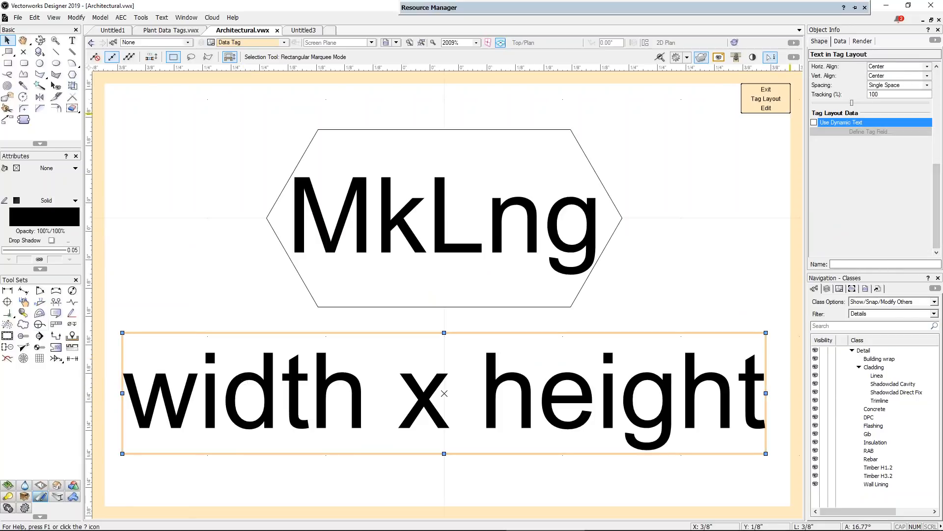
{"action": "left_click", "coordinate": [825, 131]}
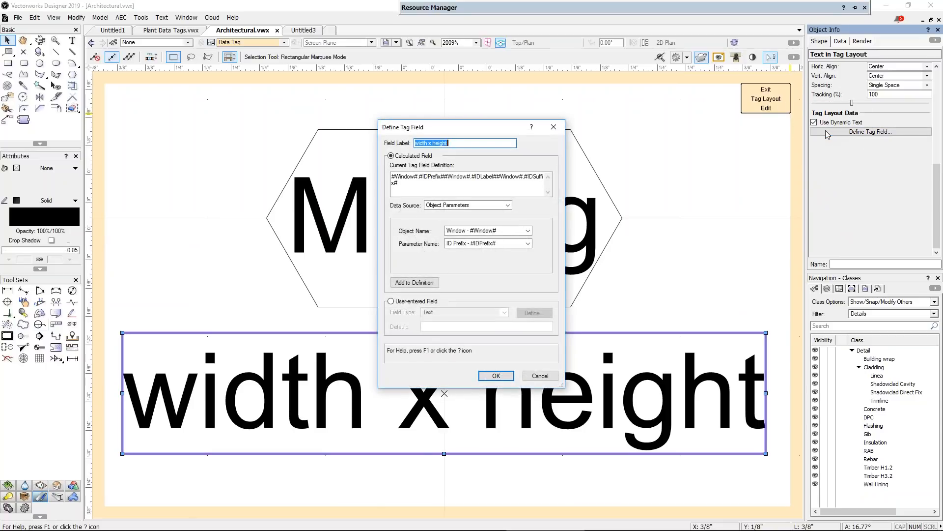
{"action": "left_click_drag", "start_coordinate": [415, 183], "coordinate": [366, 171]}
{"action": "key", "text": "Delete"}
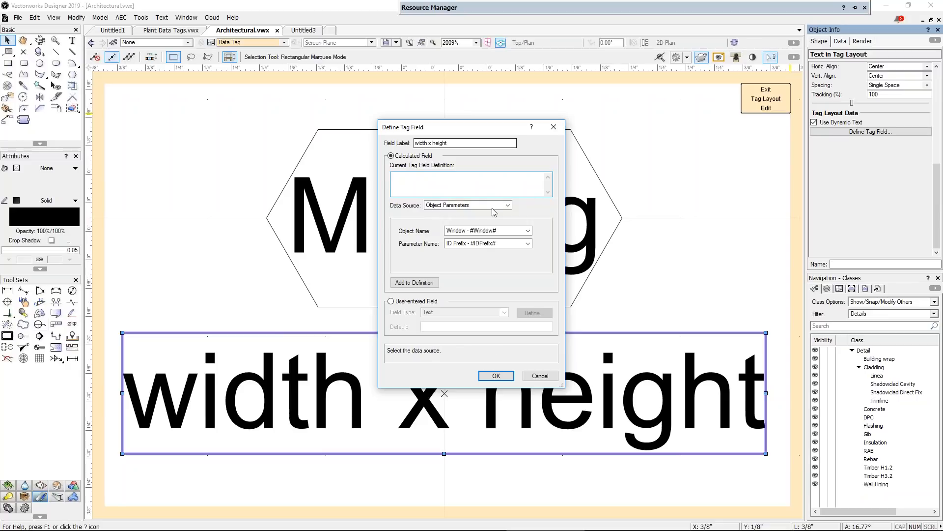
Add the Window object's Width parameter to the tag field definition, followed by an " x " separator
{"action": "left_click", "coordinate": [511, 243]}
{"action": "key", "text": "w"}
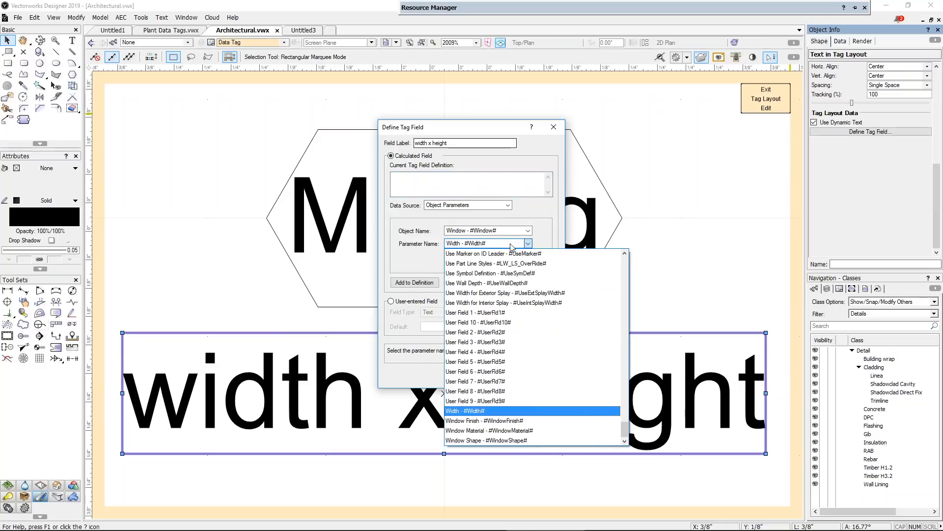
{"action": "left_click", "coordinate": [475, 411]}
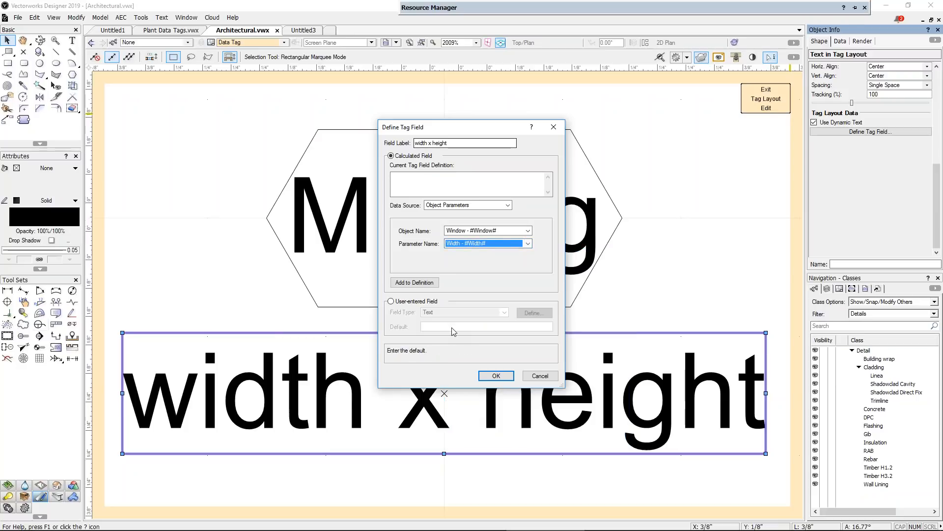
{"action": "left_click", "coordinate": [424, 284]}
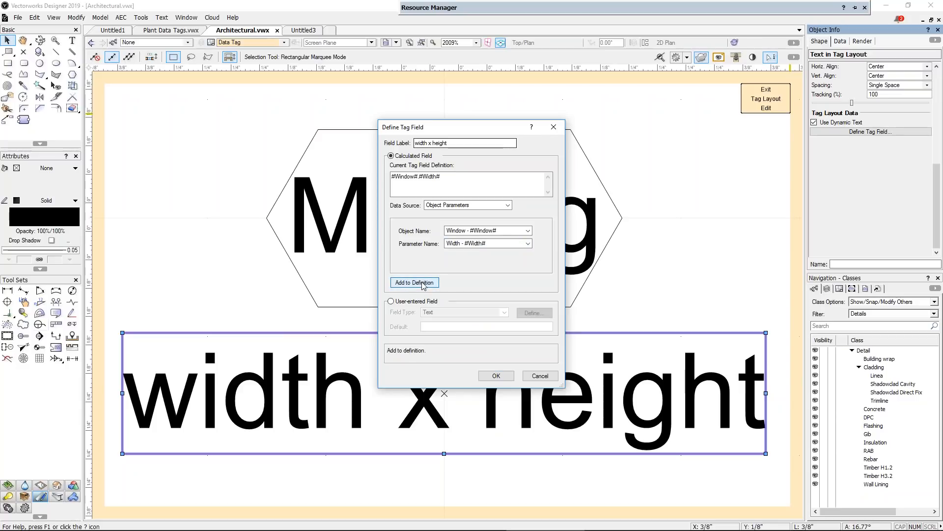
{"action": "left_click", "coordinate": [471, 180]}
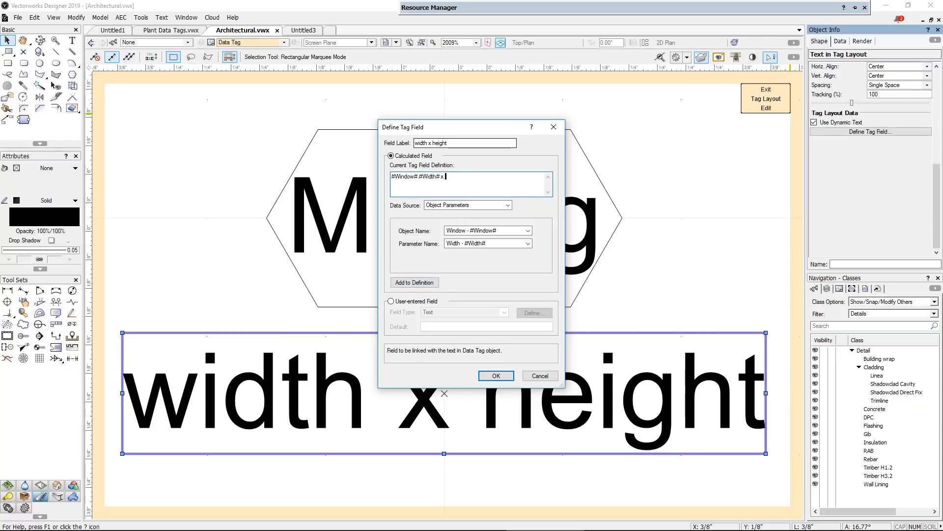
Append the Window object's Height parameter to the tag field definition and accept the definition
{"action": "left_click", "coordinate": [474, 243]}
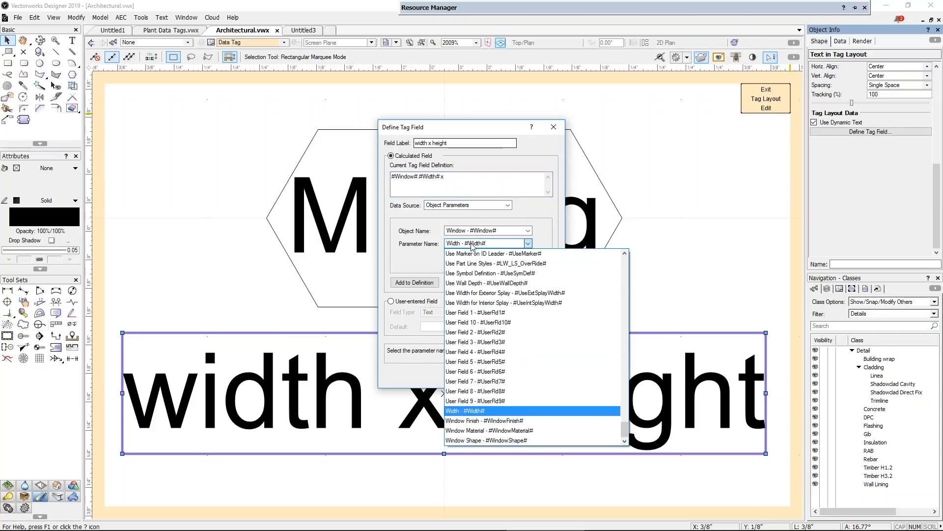
{"action": "left_click", "coordinate": [467, 322]}
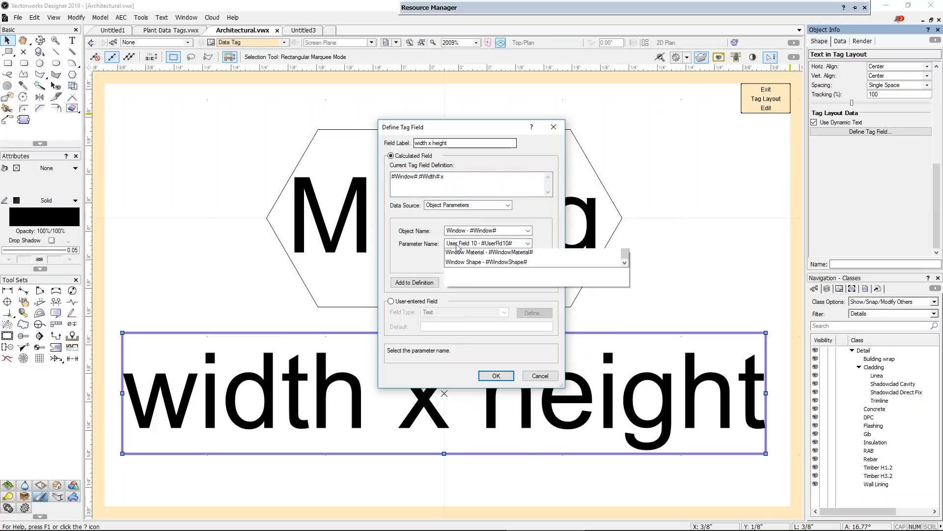
{"action": "left_click", "coordinate": [459, 262]}
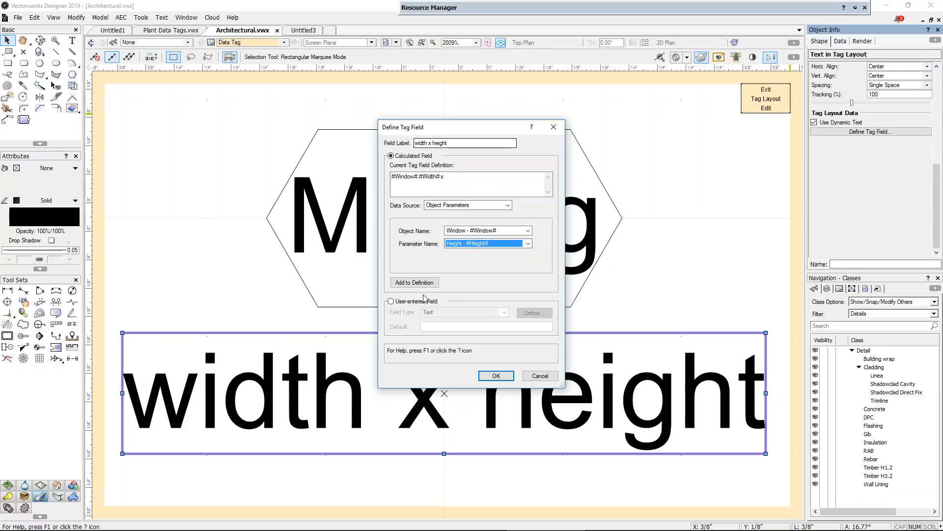
{"action": "left_click", "coordinate": [414, 283]}
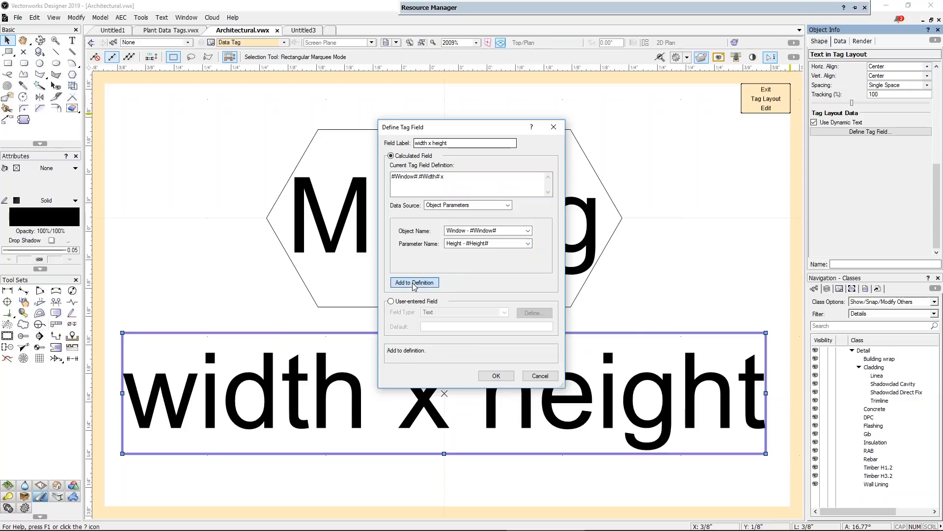
{"action": "left_click", "coordinate": [496, 376]}
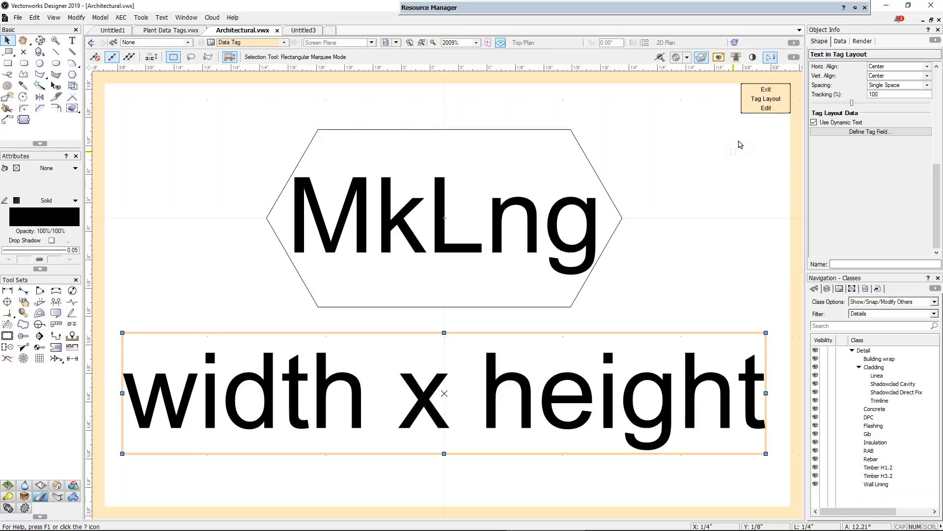
Exit the tag layout and save the Window Long Hex style so the placed window tags update
{"action": "left_click", "coordinate": [766, 99]}
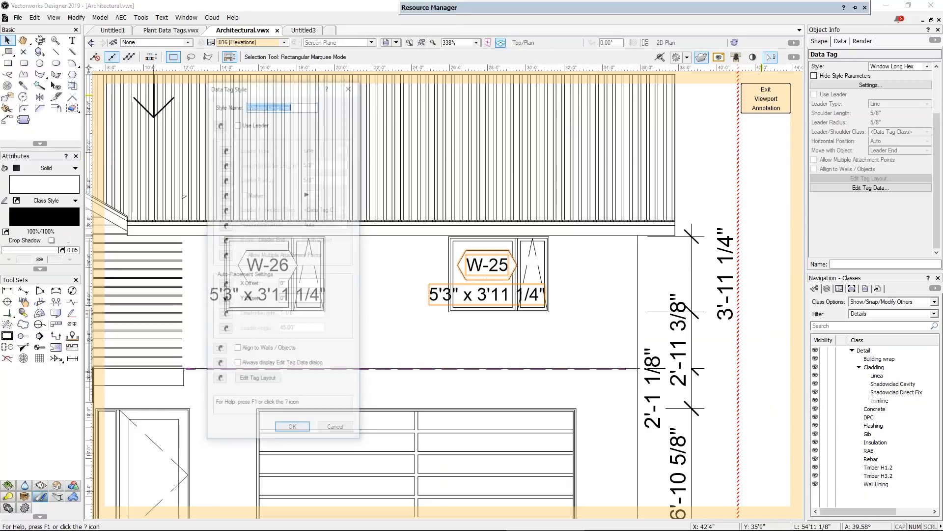
{"action": "left_click", "coordinate": [285, 430]}
{"action": "scroll", "coordinate": [301, 330], "scroll_direction": "down", "scroll_amount": 4}
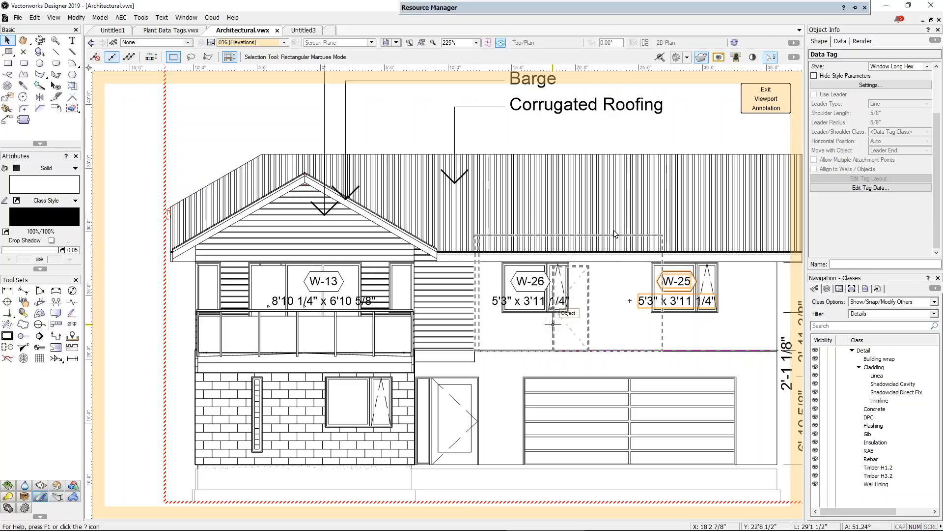
Reopen the tag layout of the Window Long Hex style for further editing
{"action": "mouse_move", "coordinate": [718, 7]}
{"action": "right_click", "coordinate": [717, 107]}
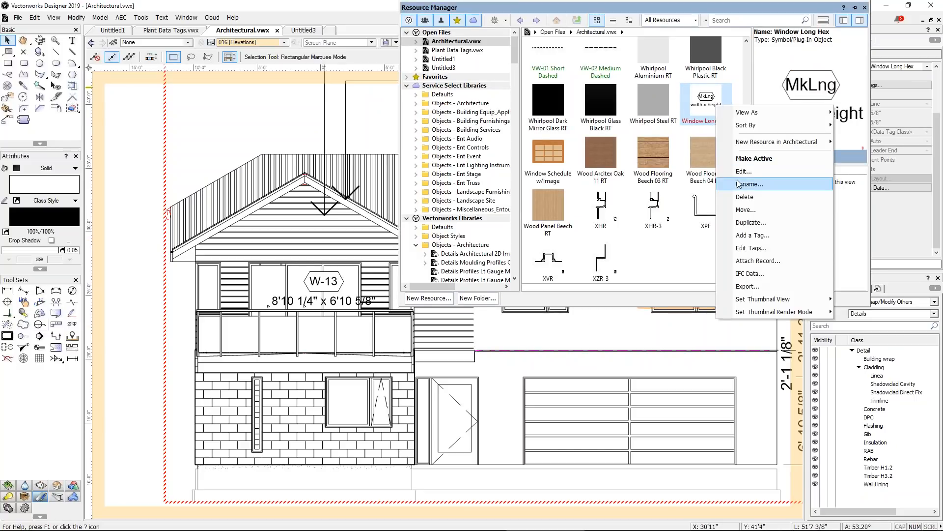
{"action": "left_click", "coordinate": [743, 171]}
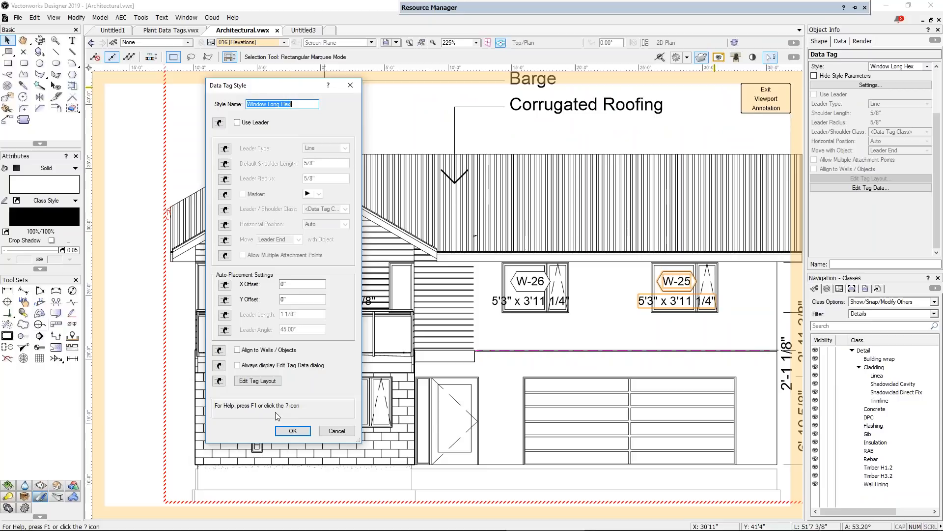
{"action": "left_click", "coordinate": [263, 384]}
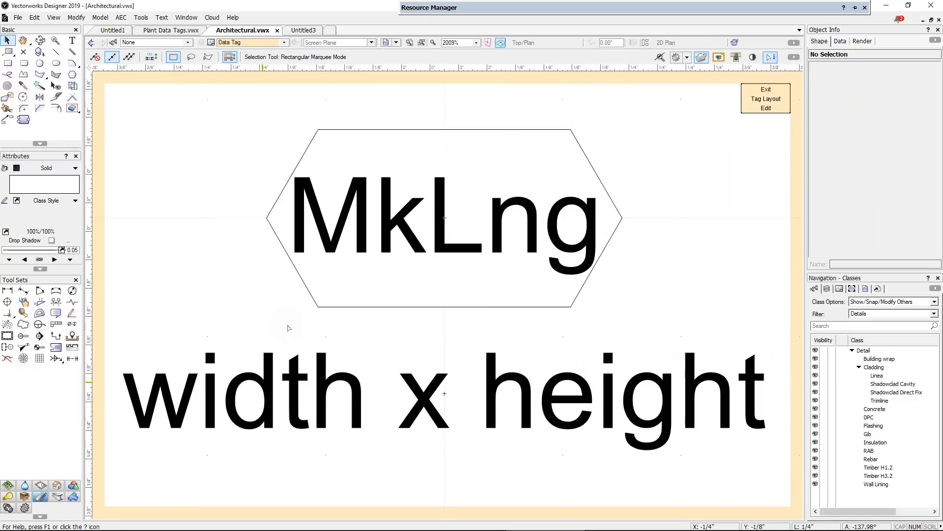
Assign the width x height text in the tag layout to the Door-Text class
{"action": "left_click", "coordinate": [399, 384]}
{"action": "left_click", "coordinate": [926, 66]}
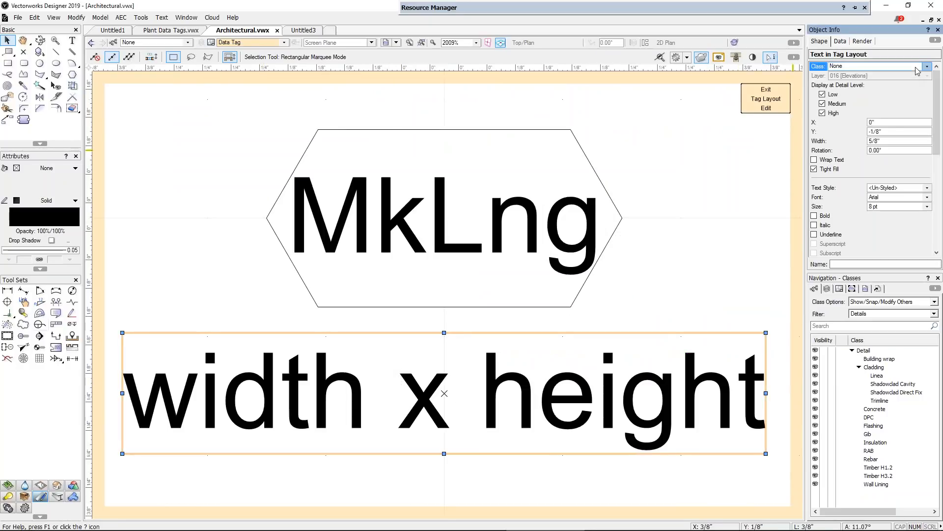
{"action": "scroll", "coordinate": [910, 202], "scroll_direction": "down", "scroll_amount": 10}
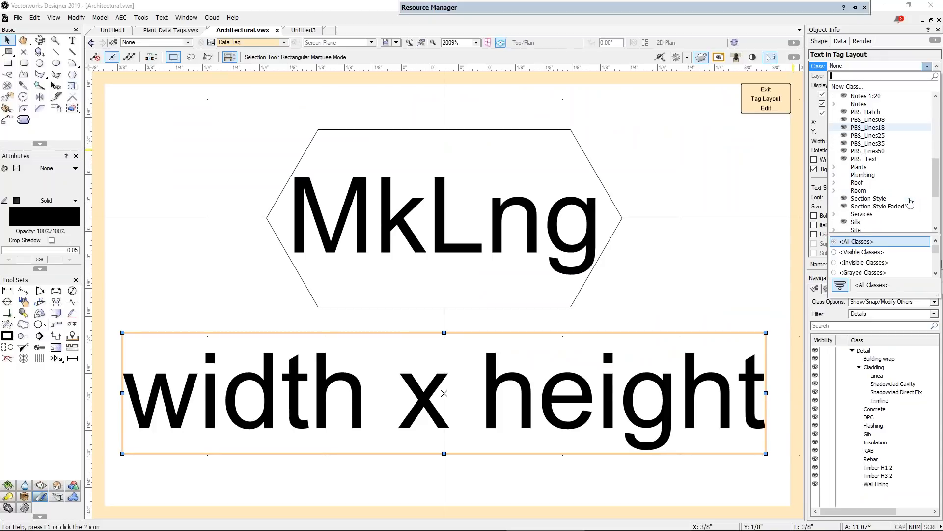
{"action": "scroll", "coordinate": [910, 202], "scroll_direction": "up", "scroll_amount": 10}
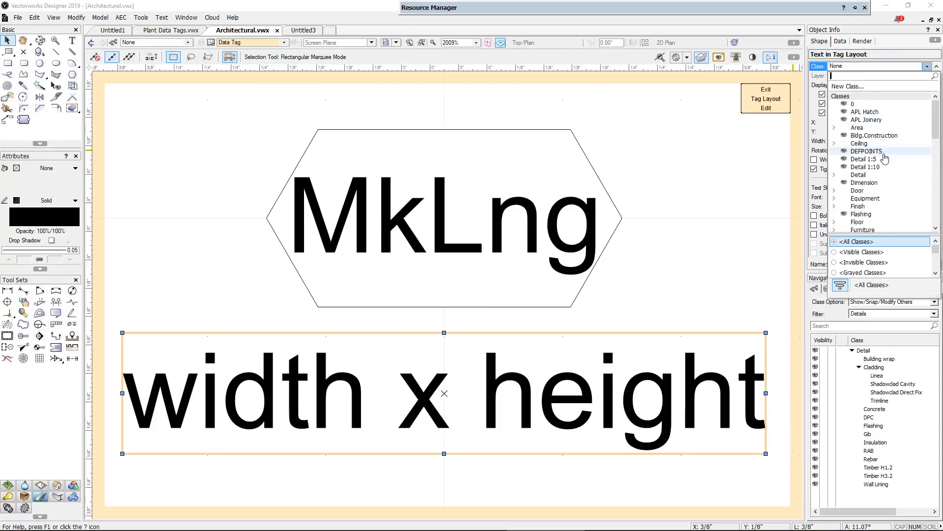
{"action": "left_click", "coordinate": [835, 167]}
{"action": "scroll", "coordinate": [886, 161], "scroll_direction": "down", "scroll_amount": 1}
{"action": "scroll", "coordinate": [887, 166], "scroll_direction": "down", "scroll_amount": 1}
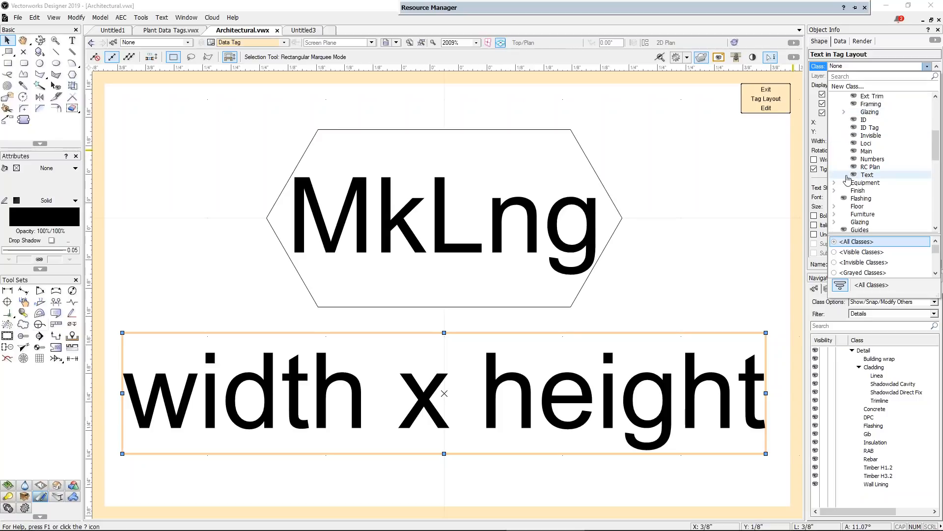
{"action": "left_click", "coordinate": [864, 175]}
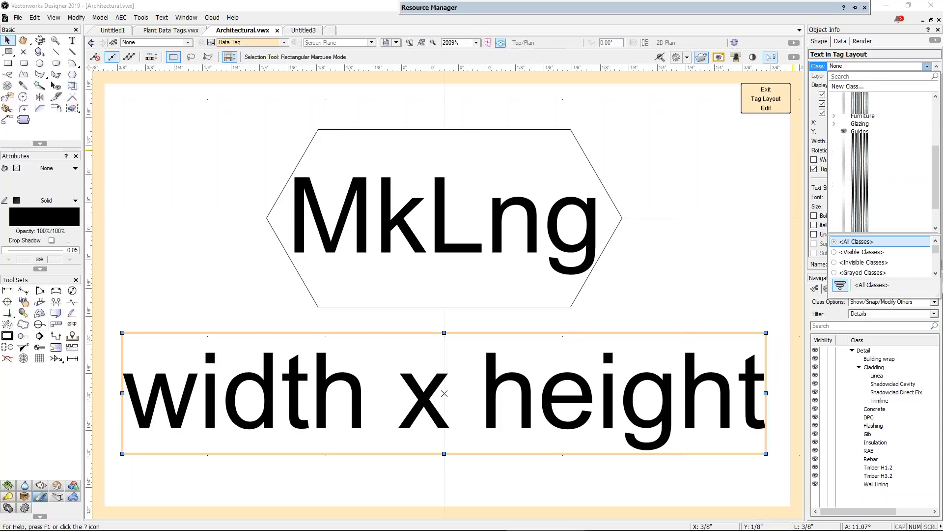
Exit the tag layout, saving the Window Long Hex style, and leave the viewport's annotation editing
{"action": "left_click", "coordinate": [765, 98]}
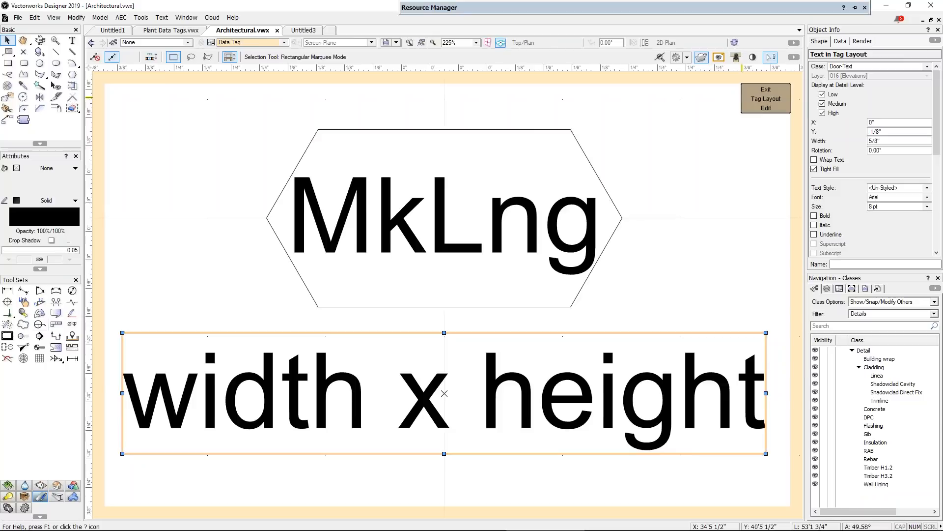
{"action": "left_click", "coordinate": [291, 430]}
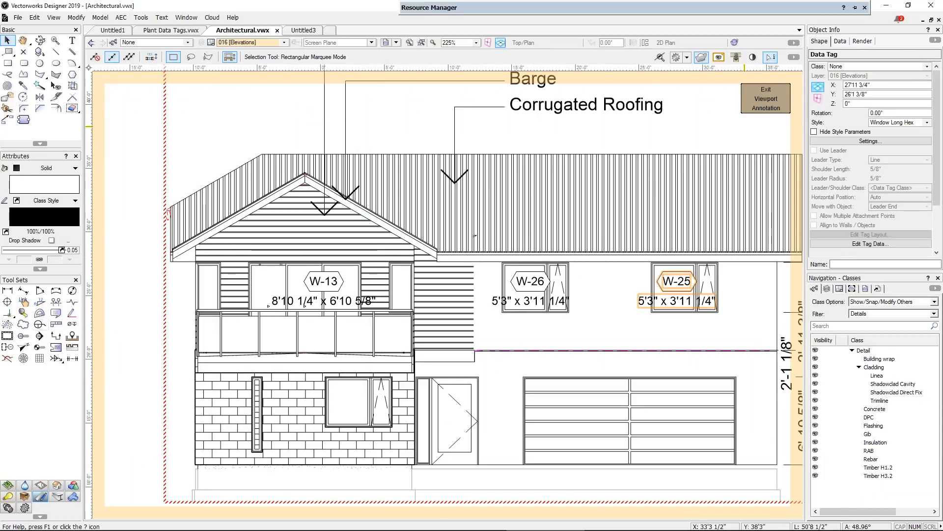
{"action": "left_click", "coordinate": [766, 98]}
Hide the Door-Text class in the Back View viewport's class properties and preview the change
{"action": "left_click", "coordinate": [870, 197]}
{"action": "scroll", "coordinate": [591, 212], "scroll_direction": "down", "scroll_amount": 4}
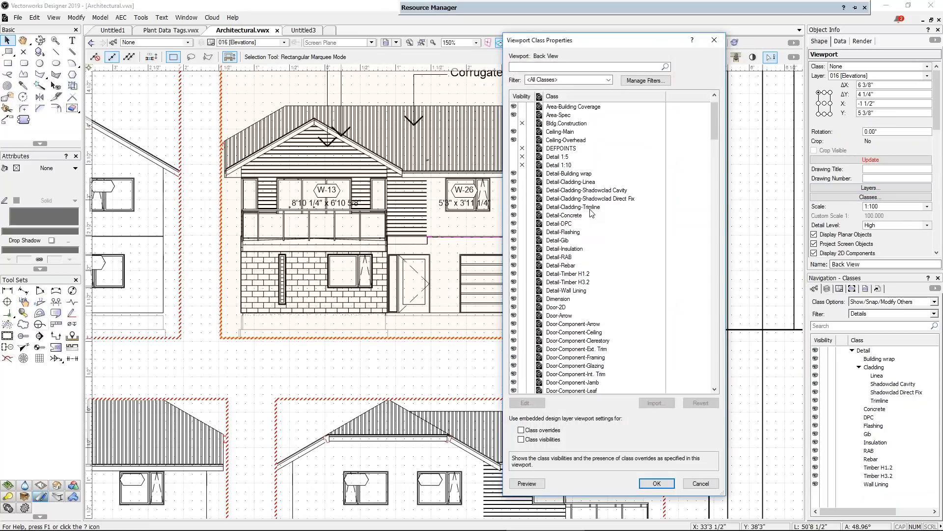
{"action": "scroll", "coordinate": [560, 311], "scroll_direction": "down", "scroll_amount": 5}
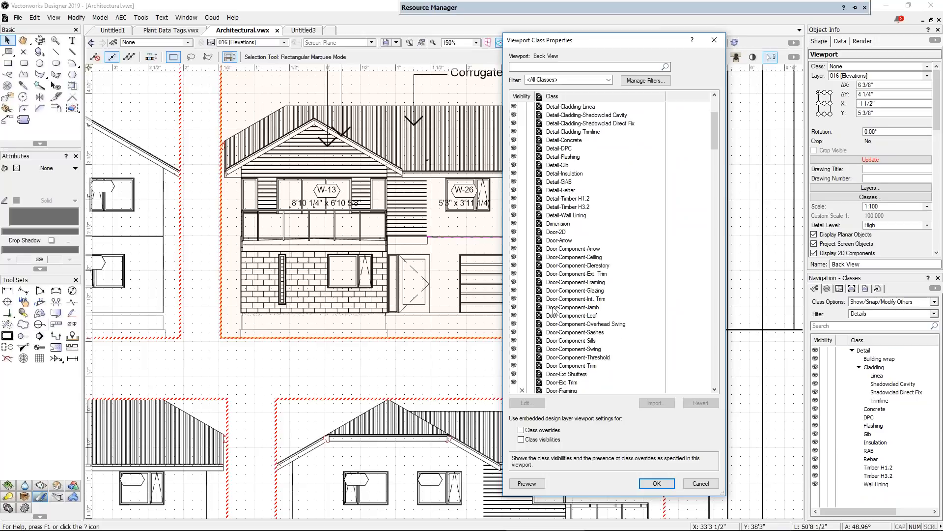
{"action": "scroll", "coordinate": [572, 325], "scroll_direction": "down", "scroll_amount": 2}
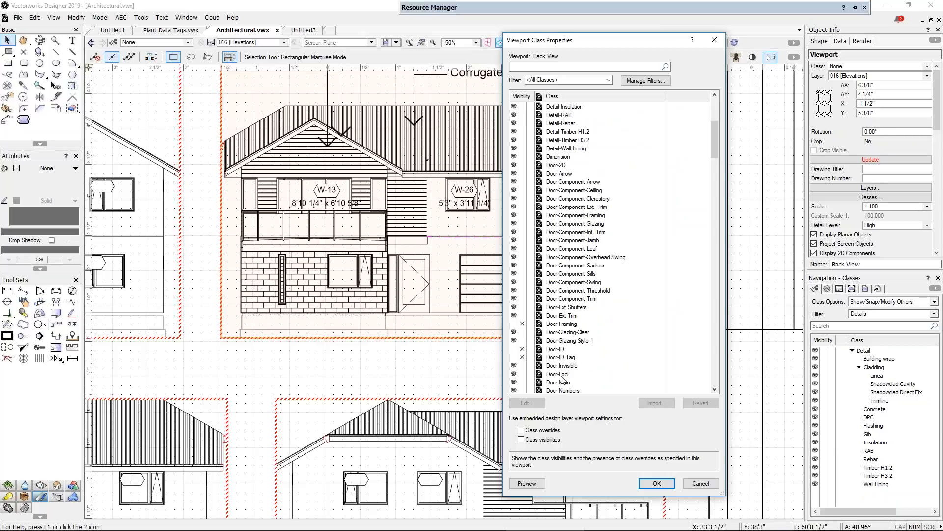
{"action": "scroll", "coordinate": [571, 344], "scroll_direction": "down", "scroll_amount": 2}
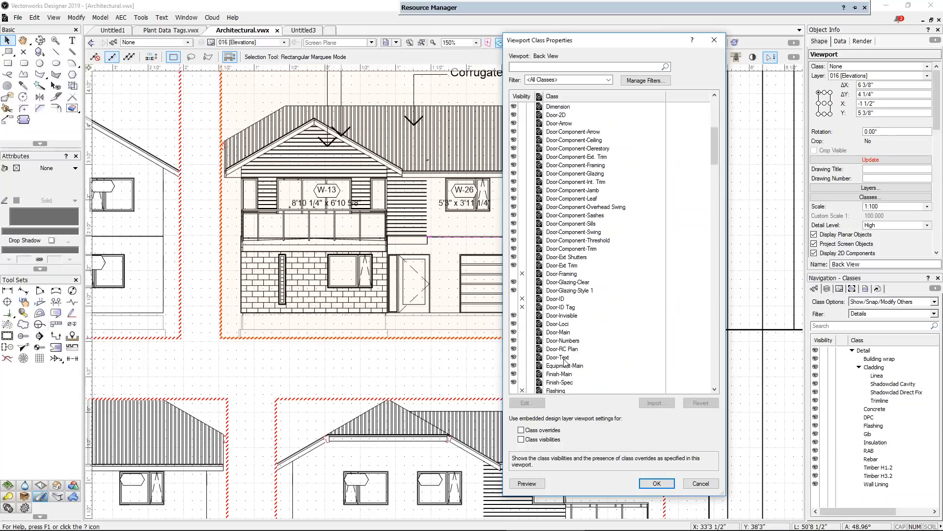
{"action": "left_click", "coordinate": [523, 358]}
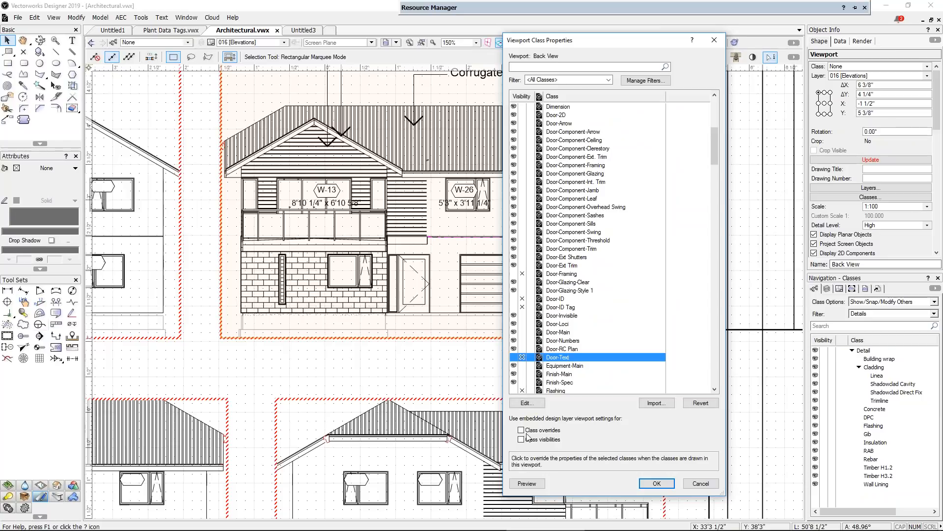
{"action": "left_click", "coordinate": [527, 484]}
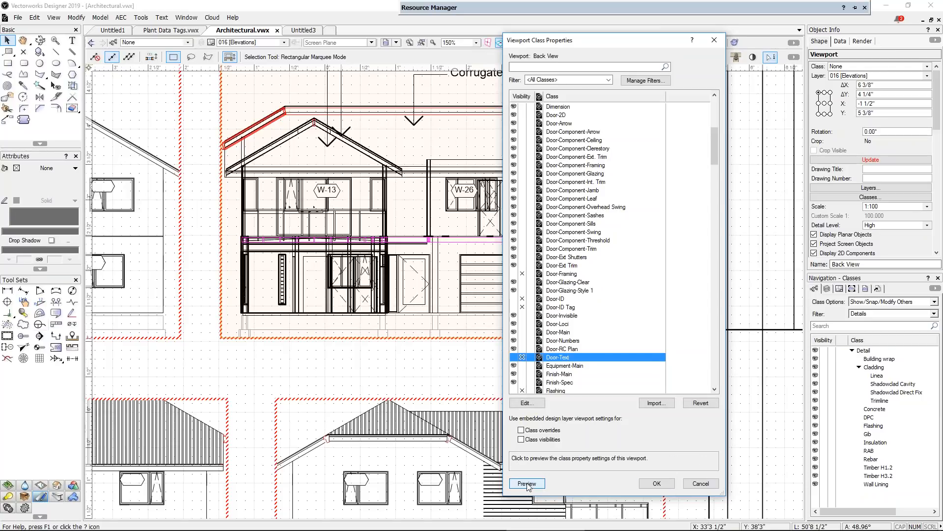
Make the Door-Text class visible again in the Back View viewport and update the viewport
{"action": "left_click", "coordinate": [513, 358]}
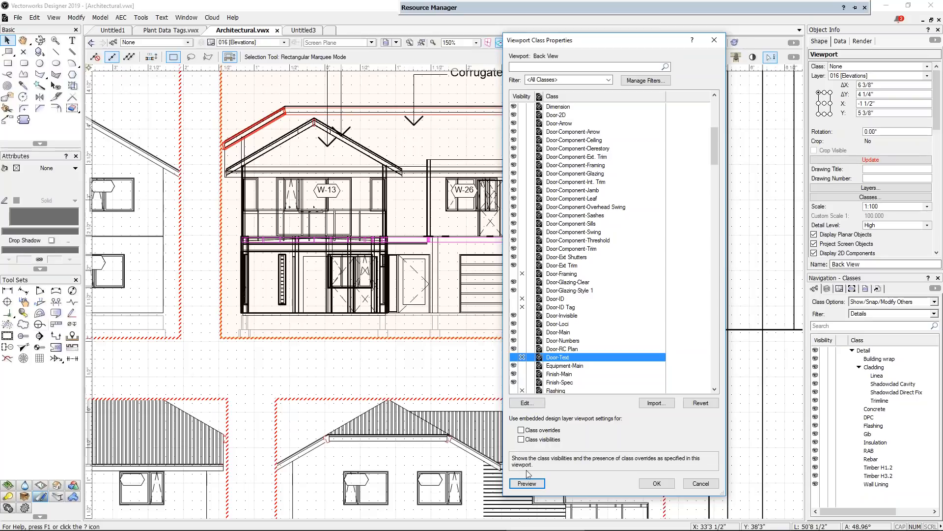
{"action": "left_click", "coordinate": [527, 484]}
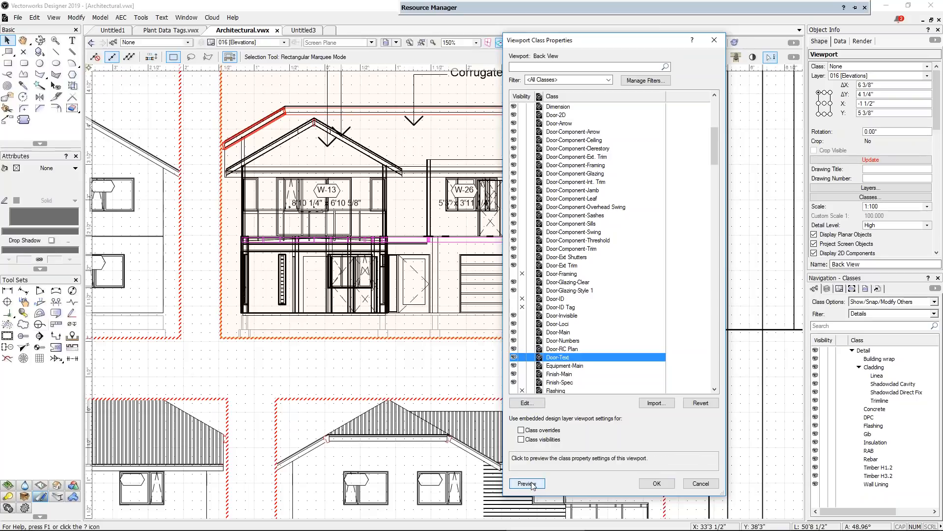
{"action": "left_click", "coordinate": [657, 483]}
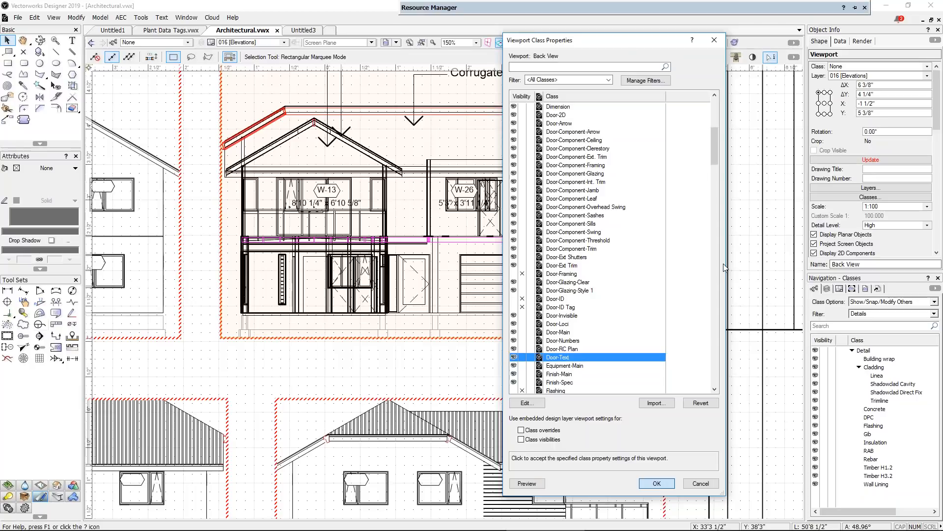
{"action": "left_click", "coordinate": [870, 159]}
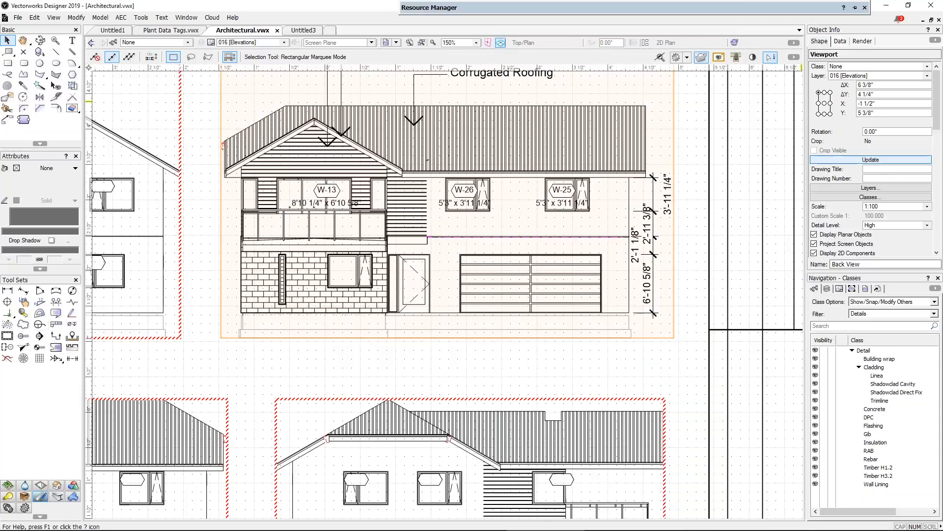
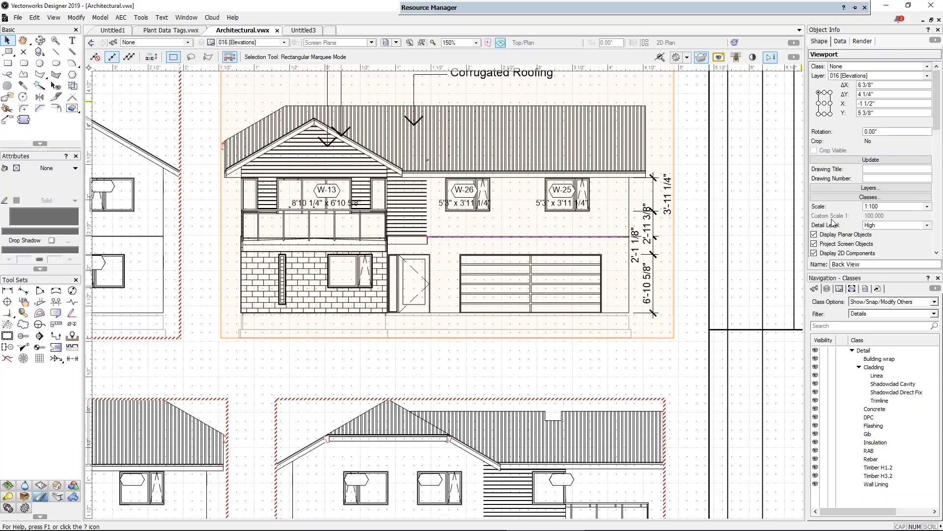
{"action": "right_click", "coordinate": [353, 266]}
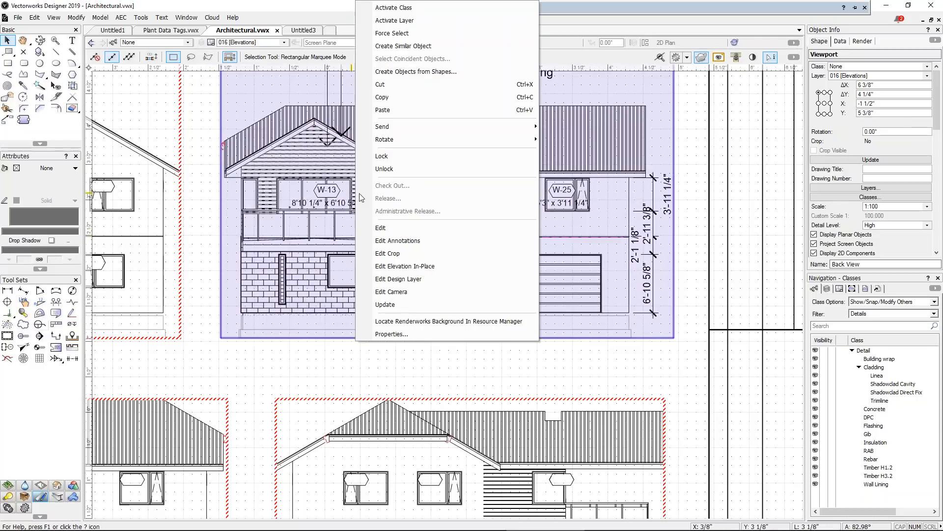
{"action": "left_click", "coordinate": [302, 245]}
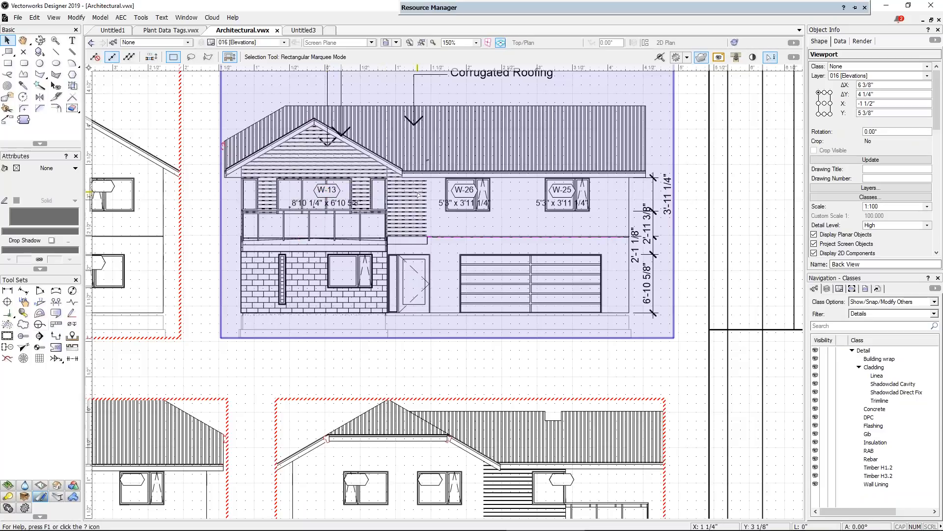
Reopen the Window Long Hex tag layout and place a copy of the width x height text directly below the original, at Y about -3/8"
{"action": "mouse_move", "coordinate": [601, 11]}
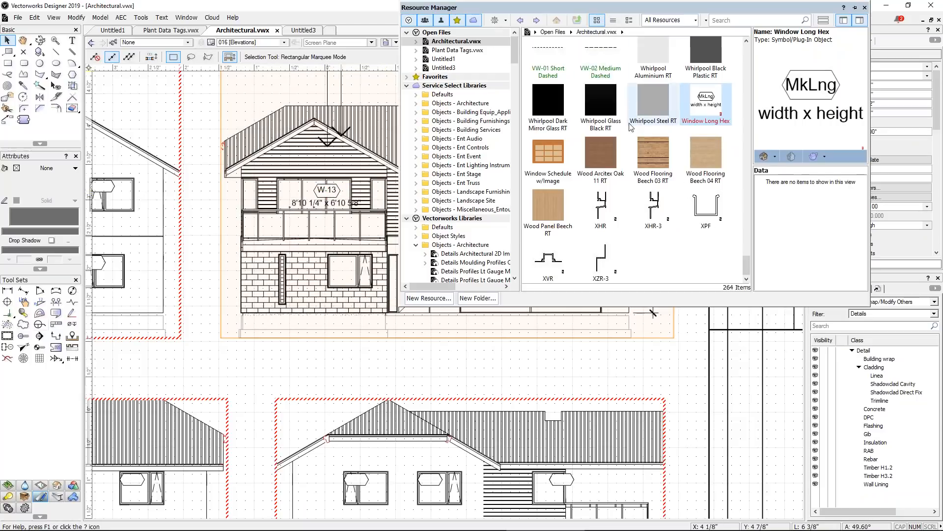
{"action": "right_click", "coordinate": [721, 98]}
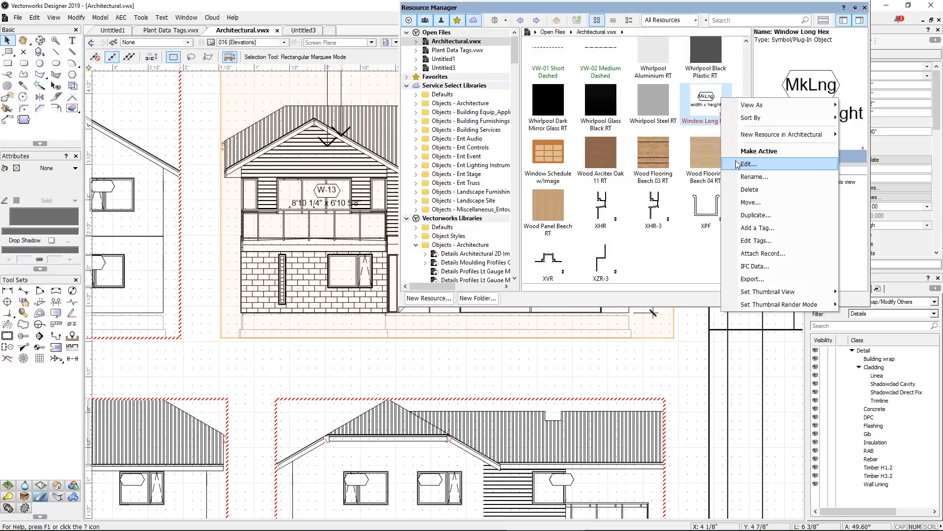
{"action": "left_click", "coordinate": [736, 162]}
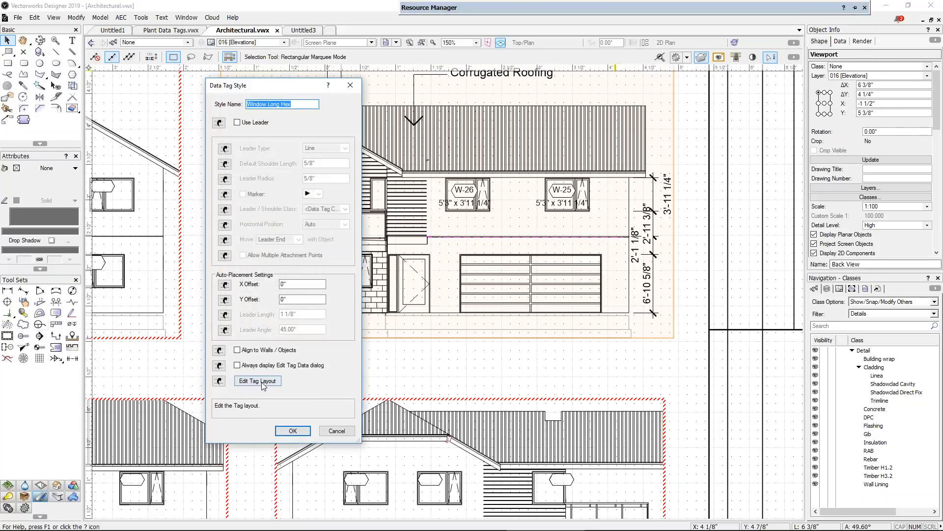
{"action": "left_click", "coordinate": [257, 381]}
{"action": "left_click_drag", "start_coordinate": [470, 380], "coordinate": [470, 418]}
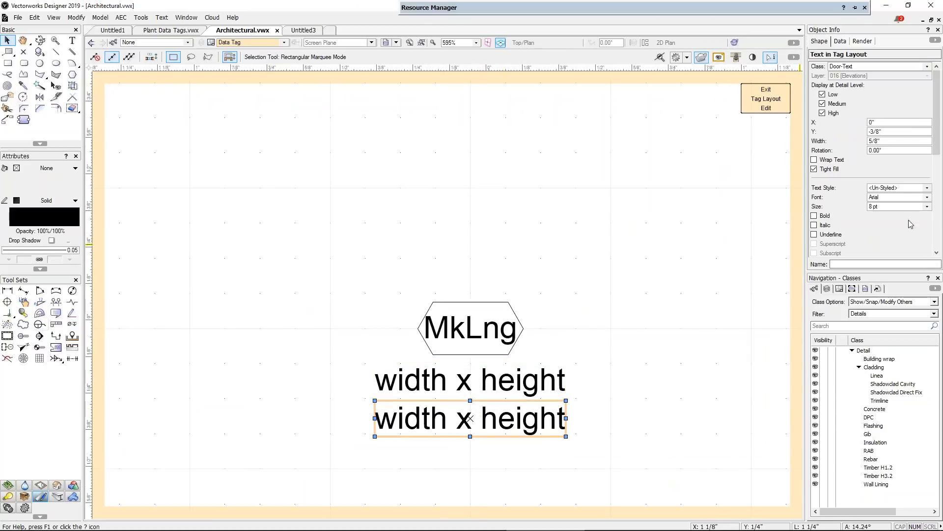
Open the tag field definition of the copied text and clear its current definition
{"action": "scroll", "coordinate": [880, 231], "scroll_direction": "down", "scroll_amount": 2}
{"action": "left_click", "coordinate": [868, 244]}
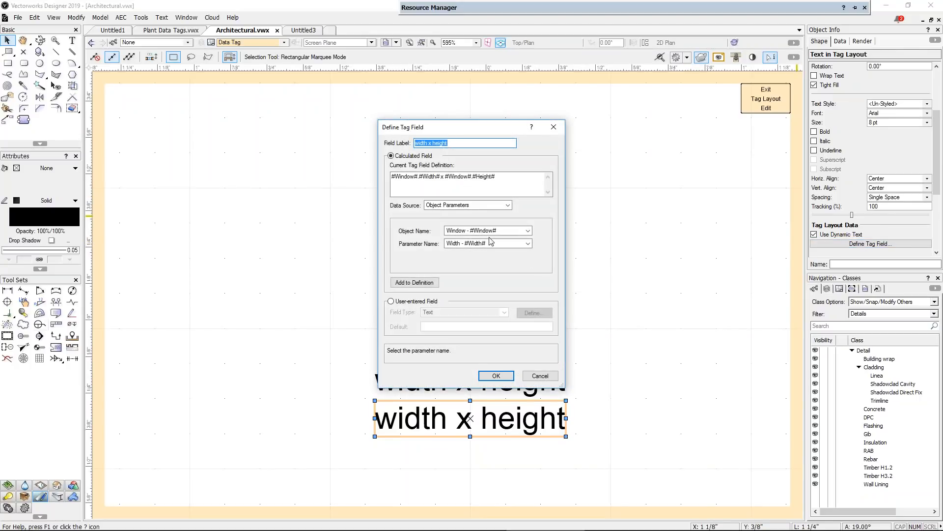
{"action": "key", "text": "Tab"}
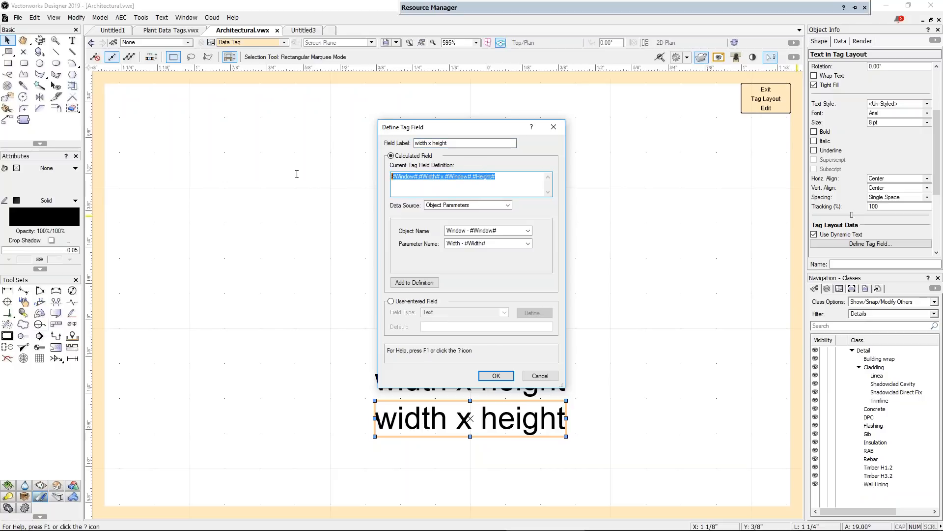
{"action": "key", "text": "BackSpace"}
Examine the Window object's parameters available for the copied text's tag field definition, and close the definition without changes
{"action": "left_click", "coordinate": [527, 243]}
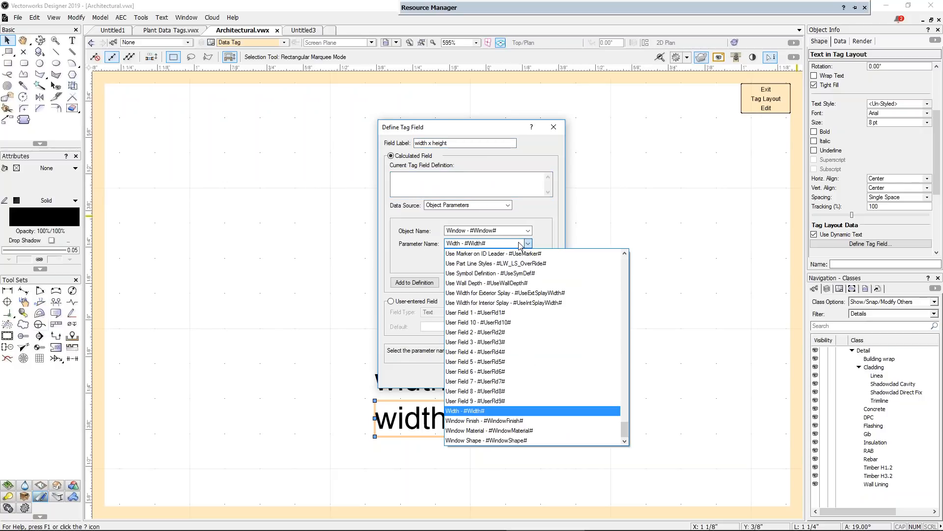
{"action": "scroll", "coordinate": [560, 327], "scroll_direction": "up", "scroll_amount": 5}
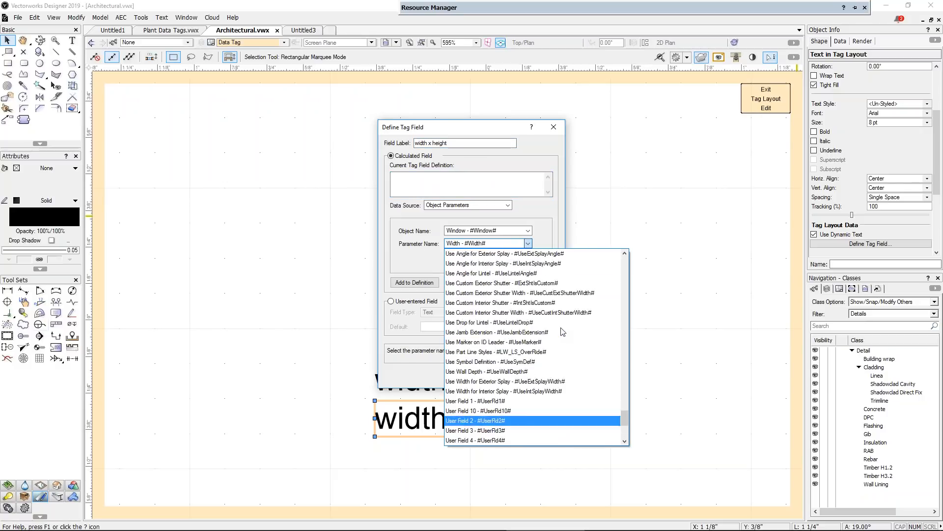
{"action": "key", "text": "g"}
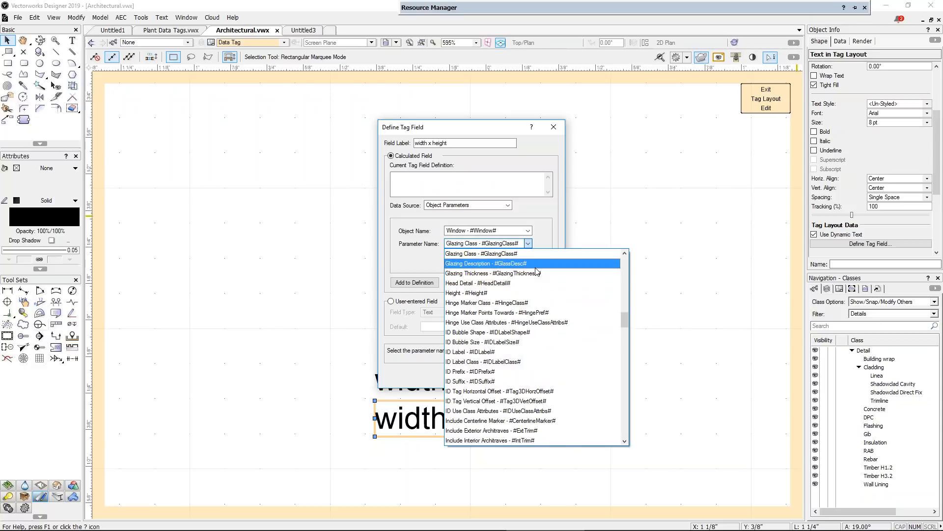
{"action": "scroll", "coordinate": [538, 280], "scroll_direction": "up", "scroll_amount": 1}
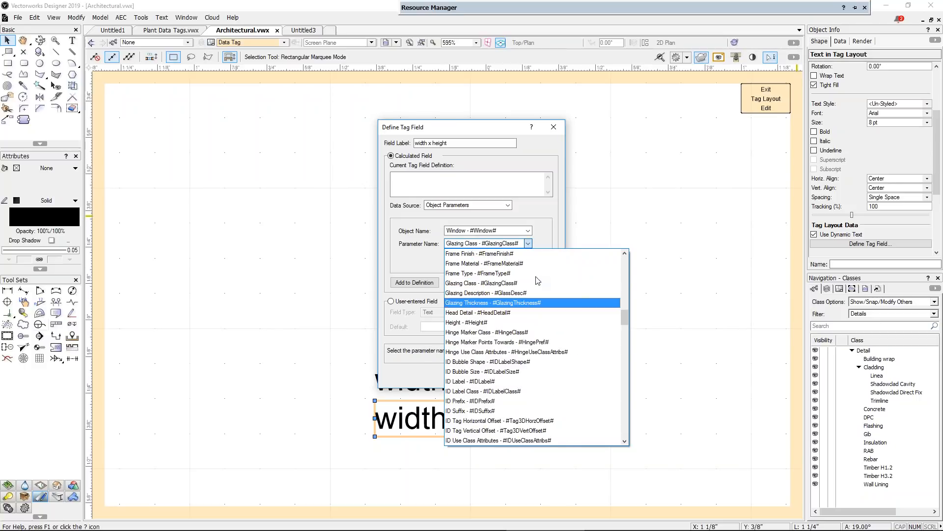
{"action": "scroll", "coordinate": [538, 280], "scroll_direction": "up", "scroll_amount": 1}
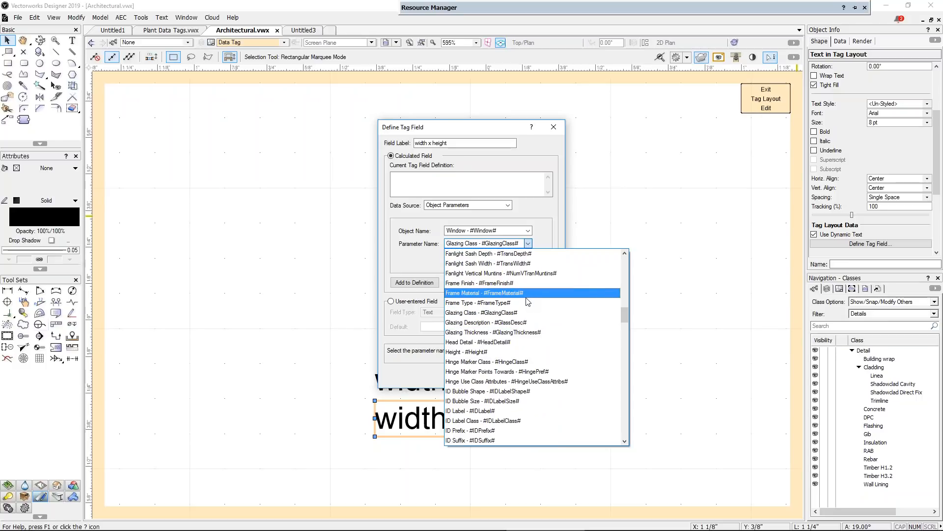
{"action": "scroll", "coordinate": [527, 303], "scroll_direction": "up", "scroll_amount": 1}
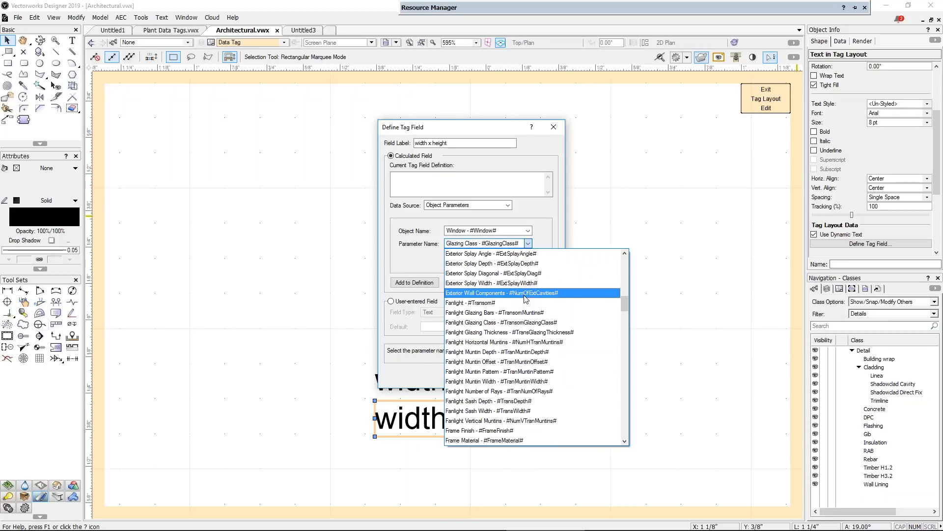
{"action": "scroll", "coordinate": [525, 299], "scroll_direction": "up", "scroll_amount": 8}
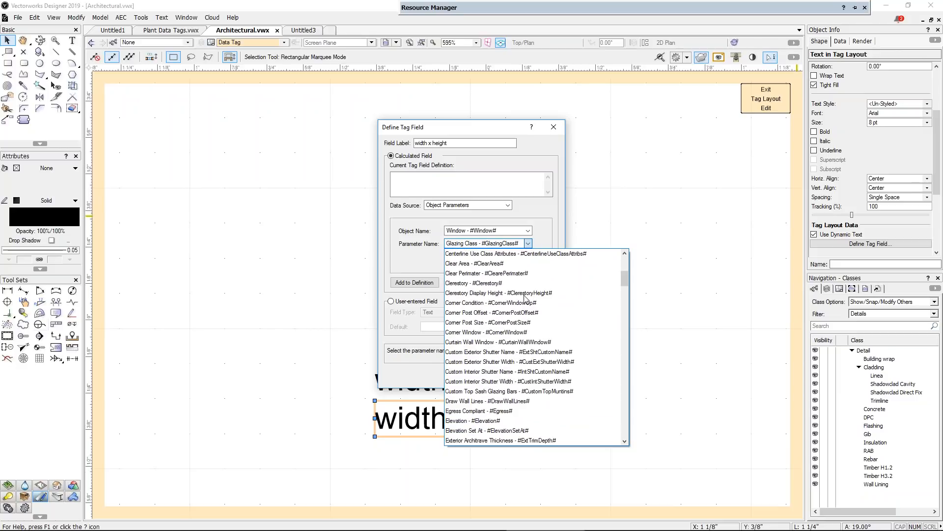
{"action": "scroll", "coordinate": [525, 298], "scroll_direction": "up", "scroll_amount": 5}
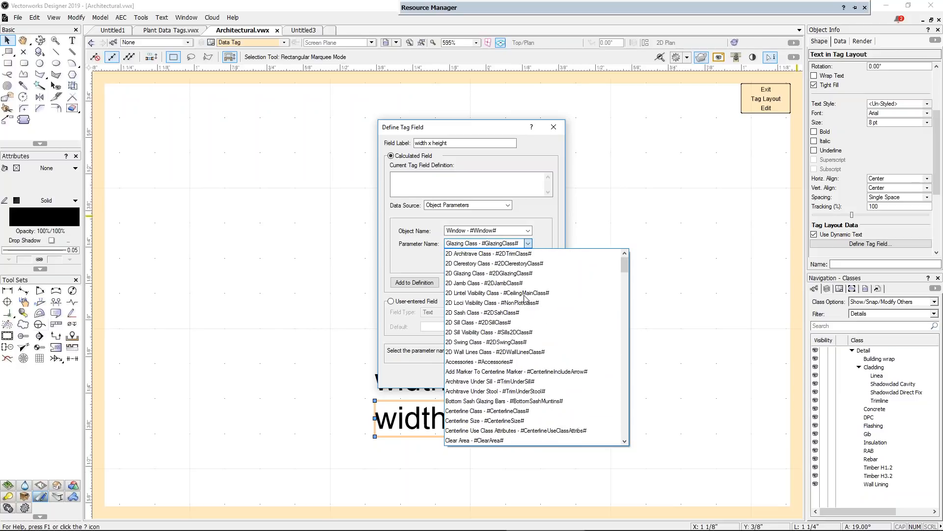
{"action": "scroll", "coordinate": [491, 293], "scroll_direction": "down", "scroll_amount": 4}
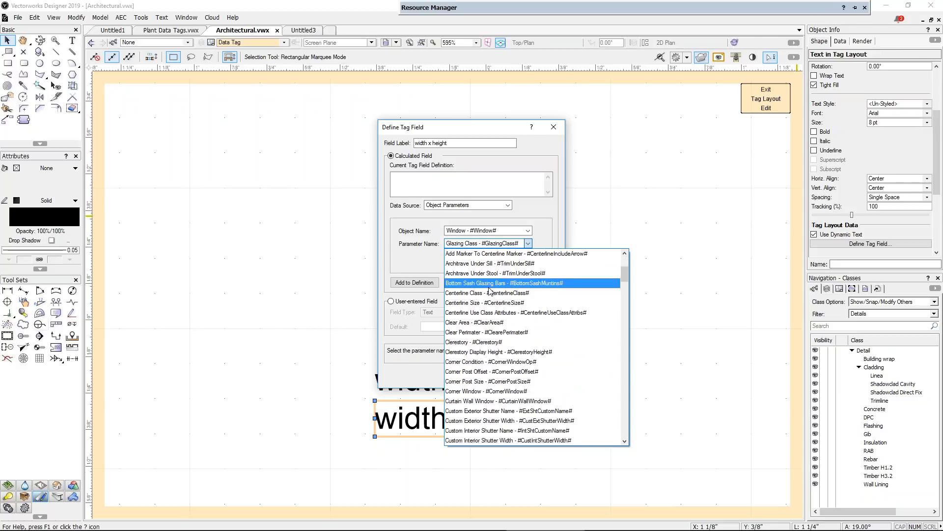
{"action": "scroll", "coordinate": [490, 291], "scroll_direction": "down", "scroll_amount": 3}
{"action": "scroll", "coordinate": [490, 291], "scroll_direction": "up", "scroll_amount": 7}
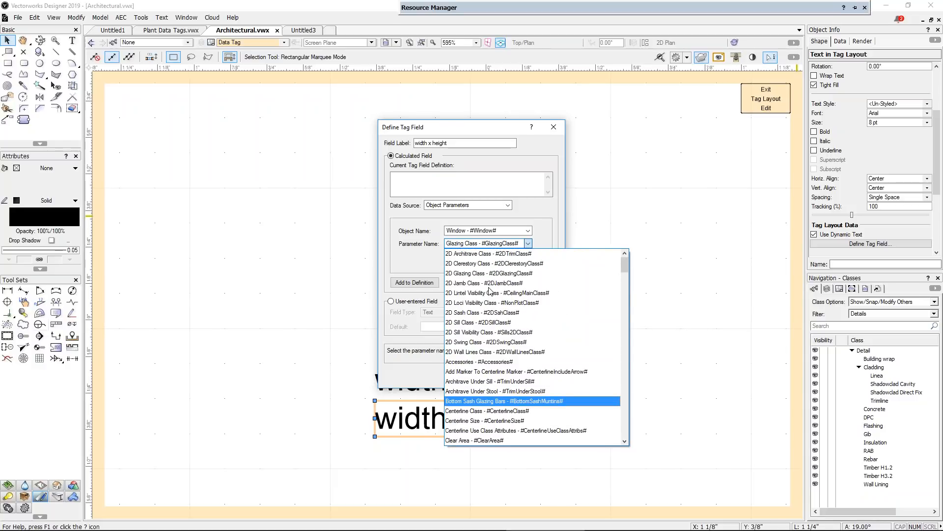
{"action": "scroll", "coordinate": [493, 358], "scroll_direction": "down", "scroll_amount": 7}
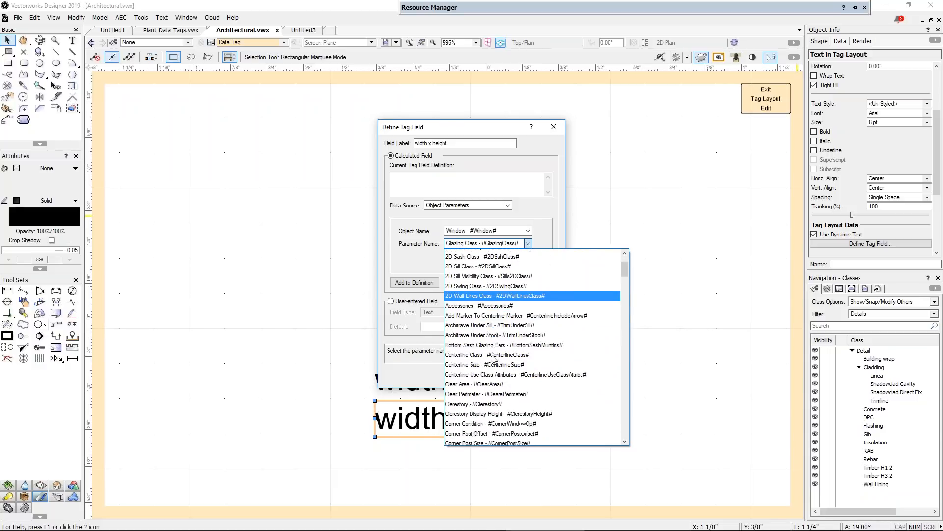
{"action": "scroll", "coordinate": [493, 358], "scroll_direction": "down", "scroll_amount": 7}
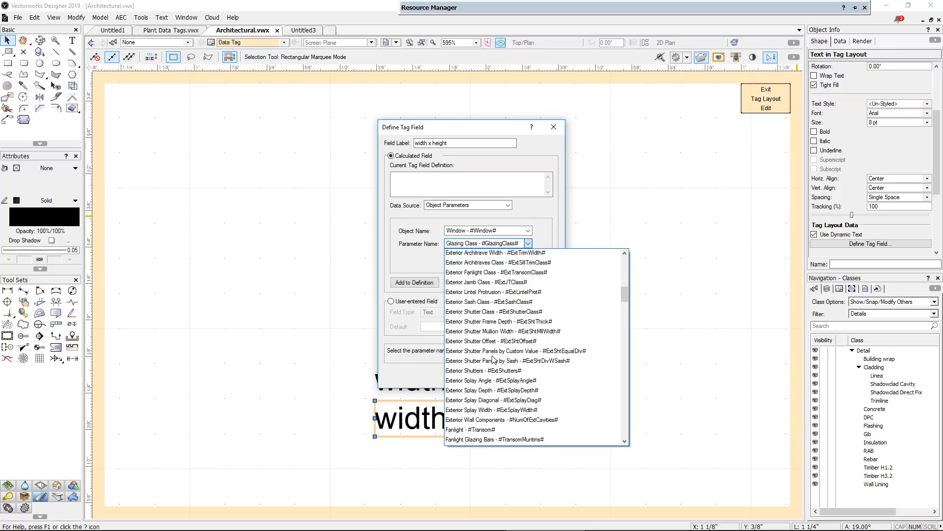
{"action": "scroll", "coordinate": [493, 358], "scroll_direction": "down", "scroll_amount": 7}
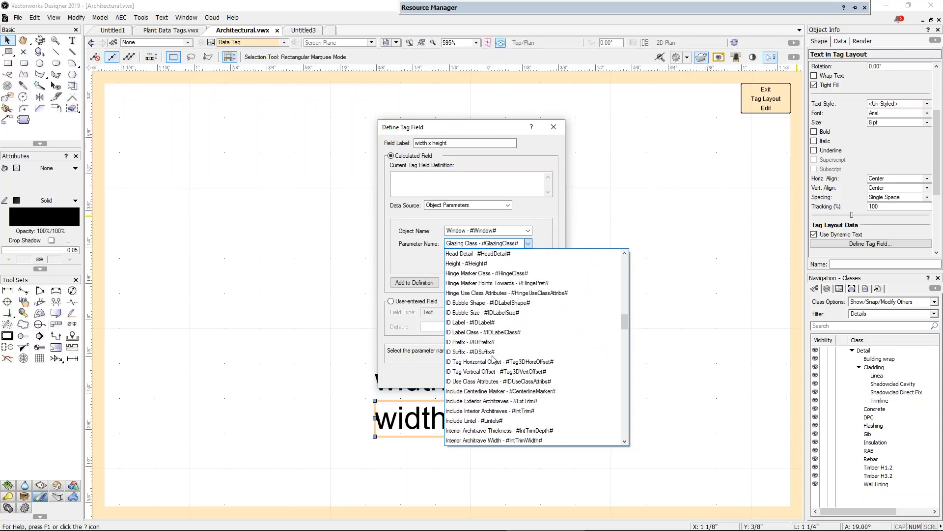
{"action": "scroll", "coordinate": [492, 358], "scroll_direction": "down", "scroll_amount": 3}
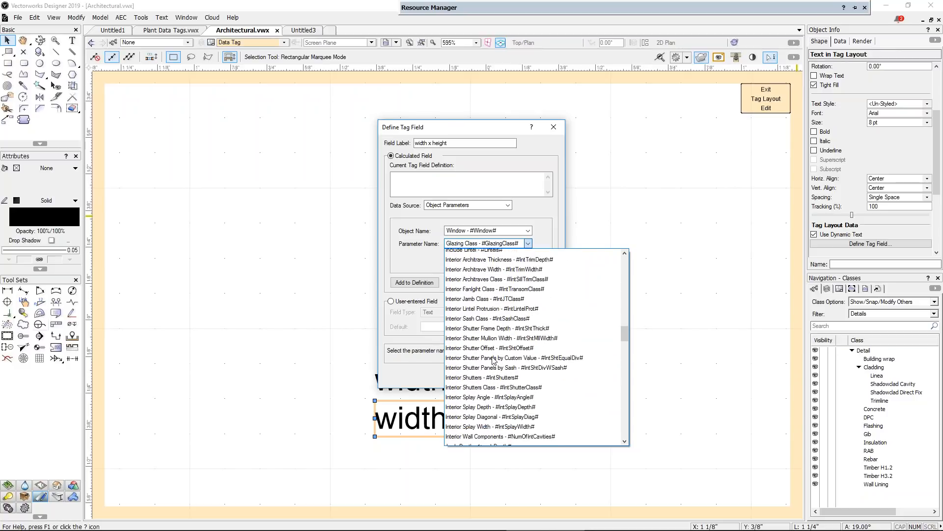
{"action": "scroll", "coordinate": [493, 360], "scroll_direction": "down", "scroll_amount": 5}
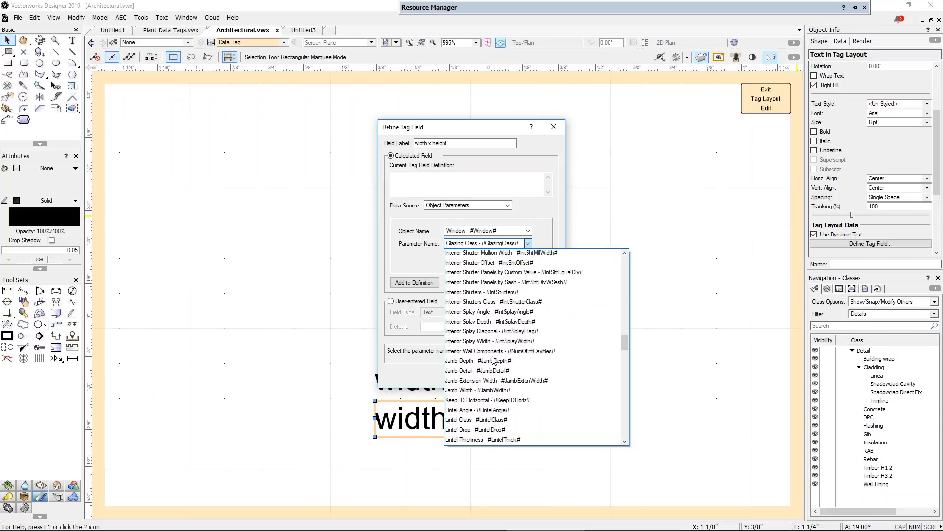
{"action": "scroll", "coordinate": [492, 360], "scroll_direction": "down", "scroll_amount": 3}
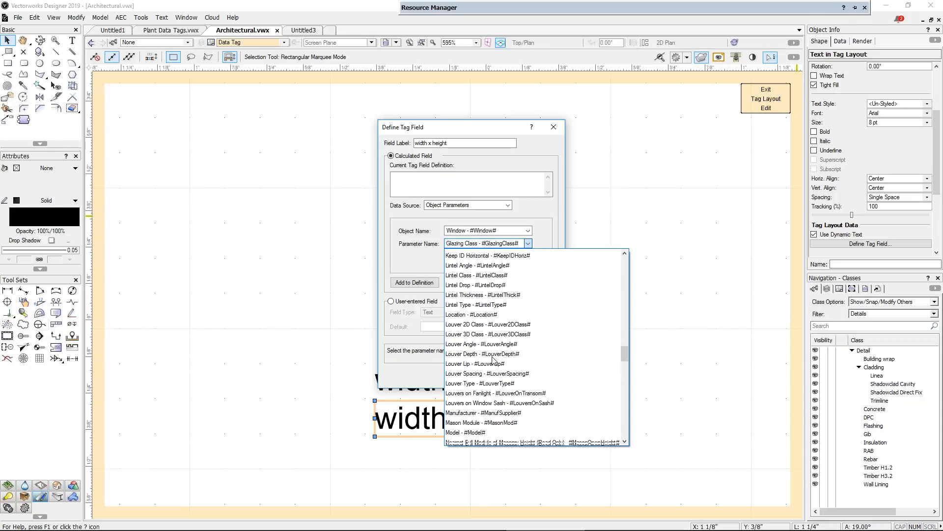
{"action": "scroll", "coordinate": [493, 360], "scroll_direction": "down", "scroll_amount": 3}
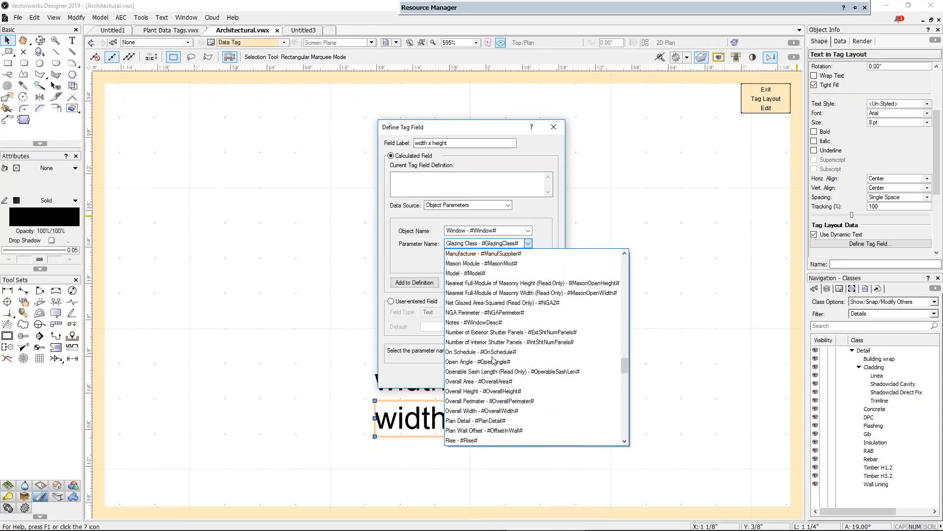
{"action": "scroll", "coordinate": [498, 281], "scroll_direction": "down", "scroll_amount": 4}
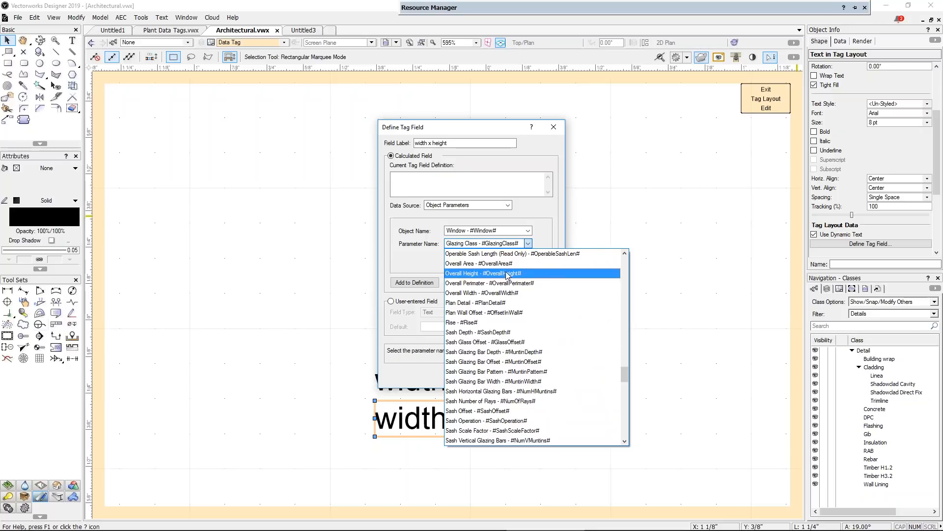
{"action": "scroll", "coordinate": [516, 265], "scroll_direction": "up", "scroll_amount": 2}
{"action": "scroll", "coordinate": [517, 267], "scroll_direction": "down", "scroll_amount": 3}
{"action": "scroll", "coordinate": [518, 267], "scroll_direction": "down", "scroll_amount": 1}
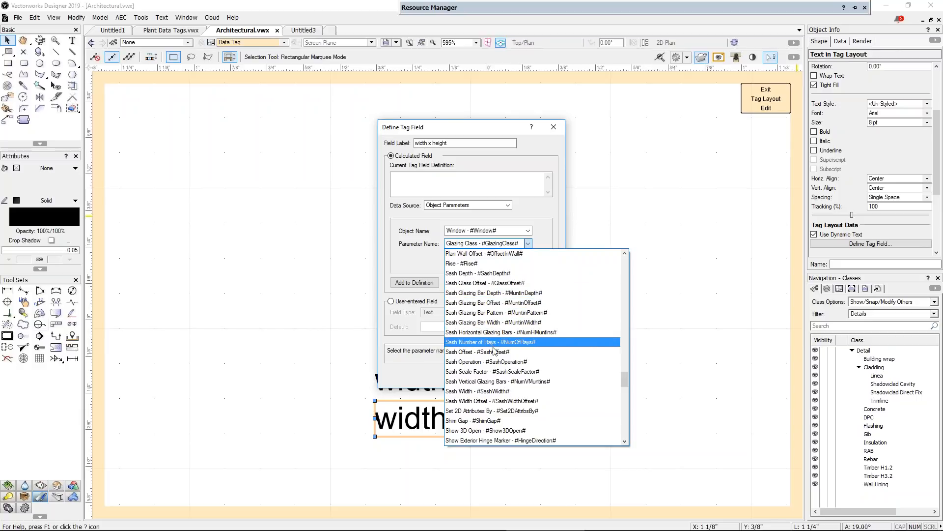
{"action": "scroll", "coordinate": [498, 364], "scroll_direction": "down", "scroll_amount": 4}
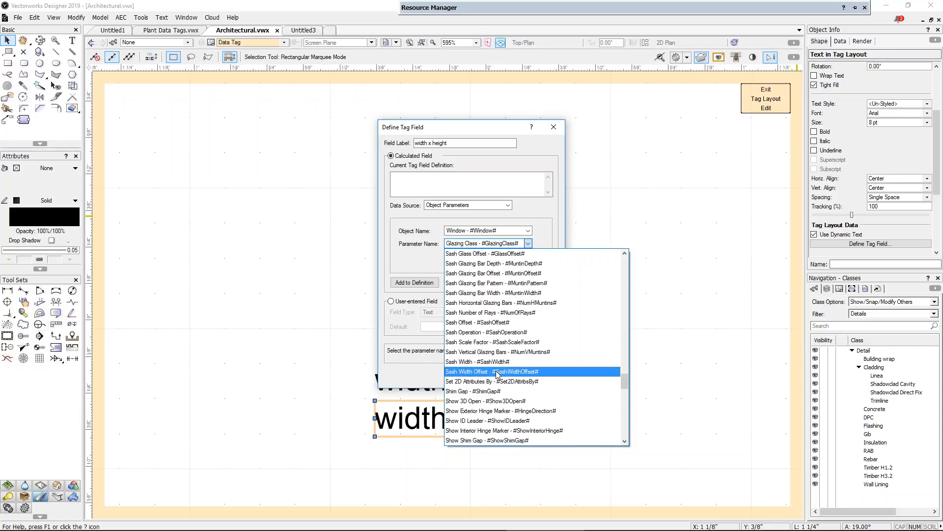
{"action": "scroll", "coordinate": [497, 375], "scroll_direction": "down", "scroll_amount": 4}
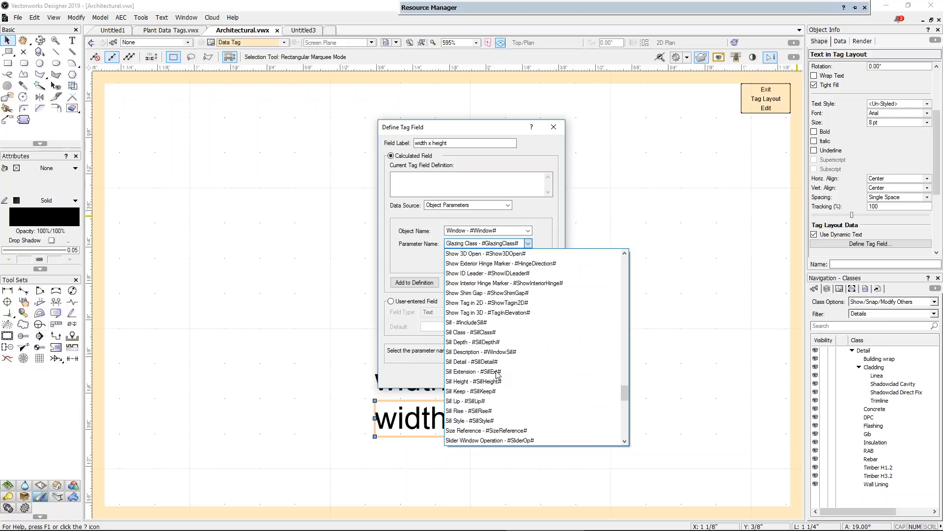
{"action": "scroll", "coordinate": [498, 374], "scroll_direction": "down", "scroll_amount": 6}
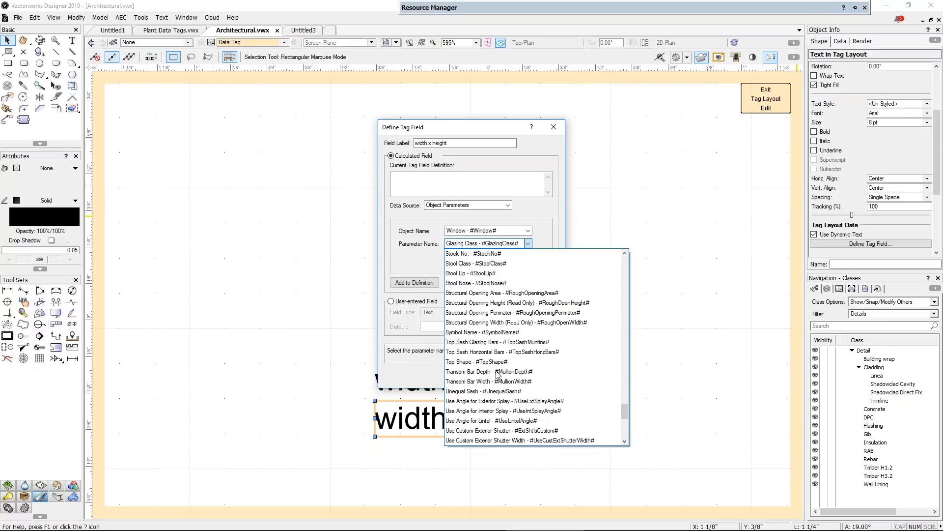
{"action": "left_click", "coordinate": [601, 117]}
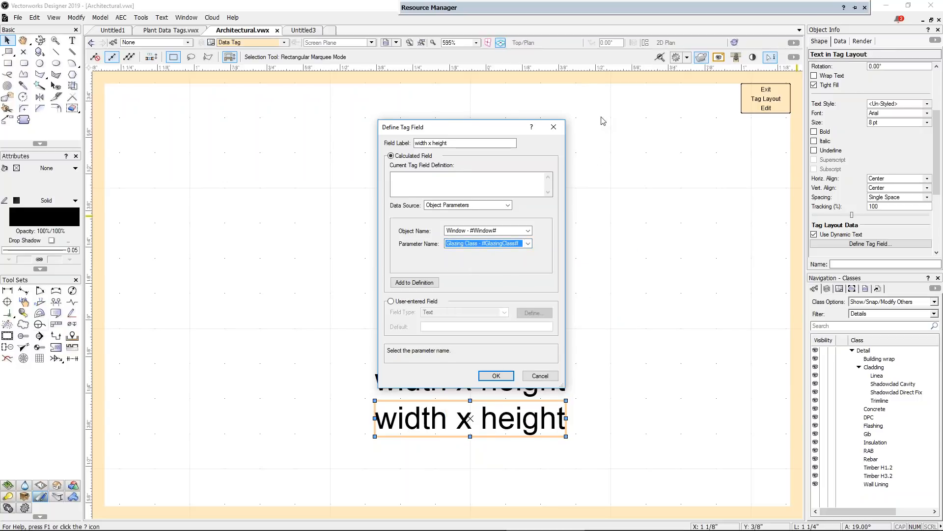
{"action": "left_click", "coordinate": [539, 376]}
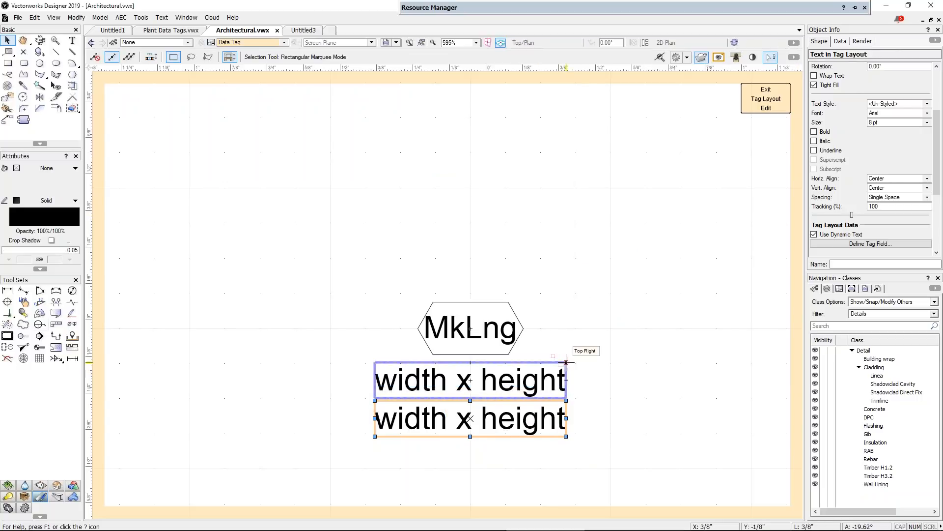
Undo the copying of the width x height text and the opening of the tag layout
{"action": "key", "text": "ctrl+z"}
{"action": "key", "text": "ctrl+z"}
{"action": "key", "text": "ctrl+z"}
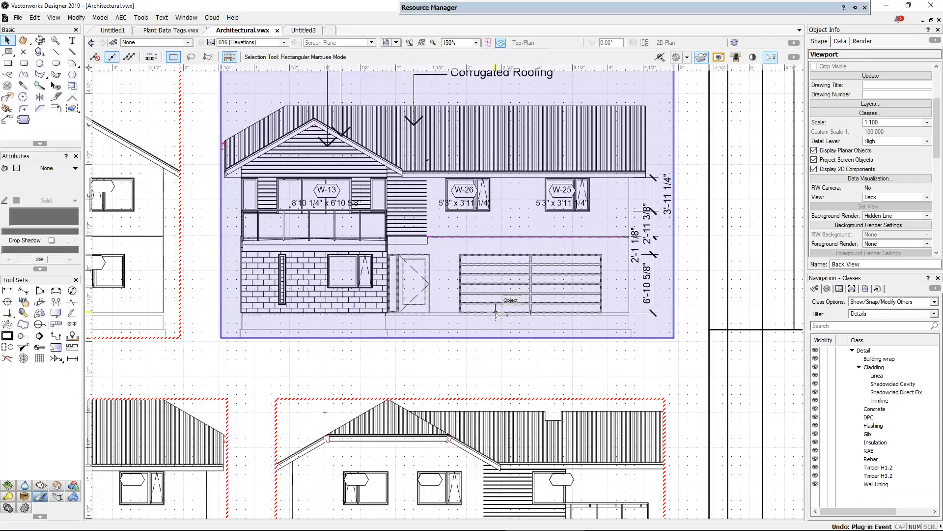
Edit the Back View elevation in place and move the upper-floor window with ID 25 toward the outer wall end
{"action": "right_click", "coordinate": [568, 216]}
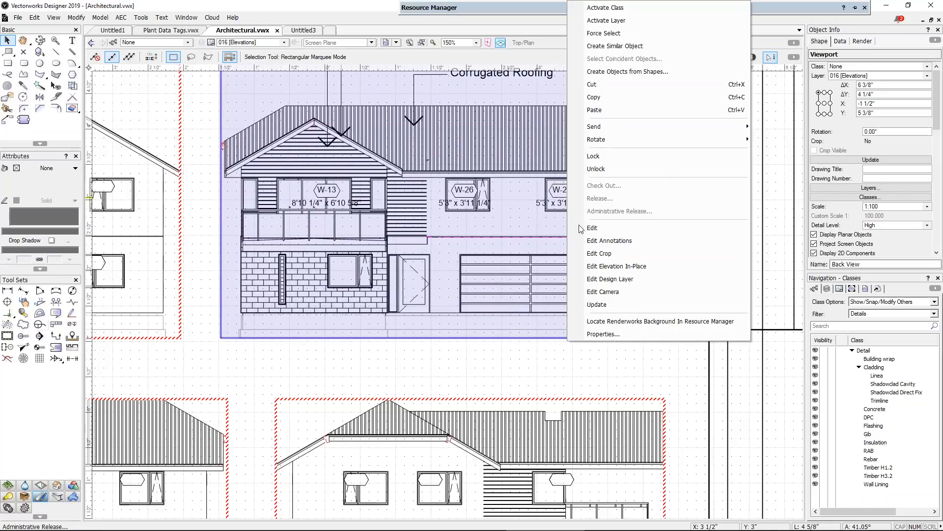
{"action": "left_click", "coordinate": [590, 269]}
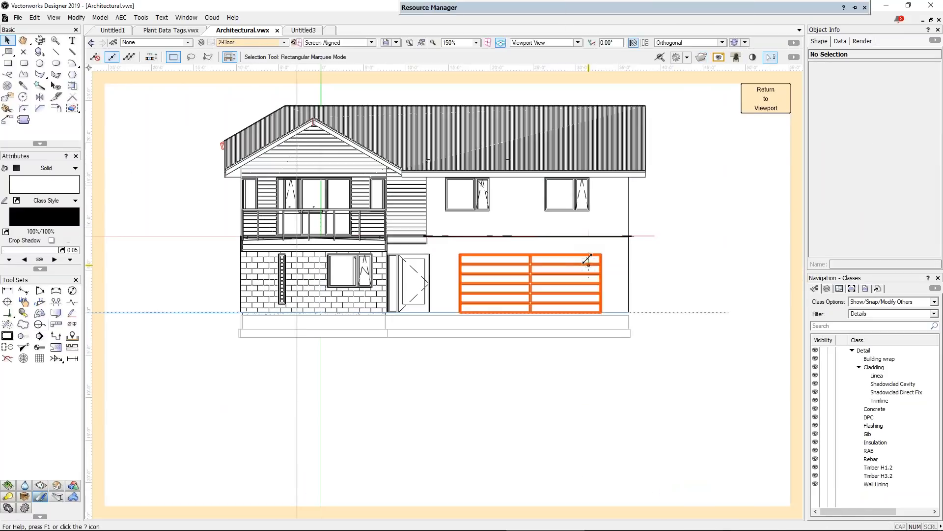
{"action": "left_click", "coordinate": [560, 209]}
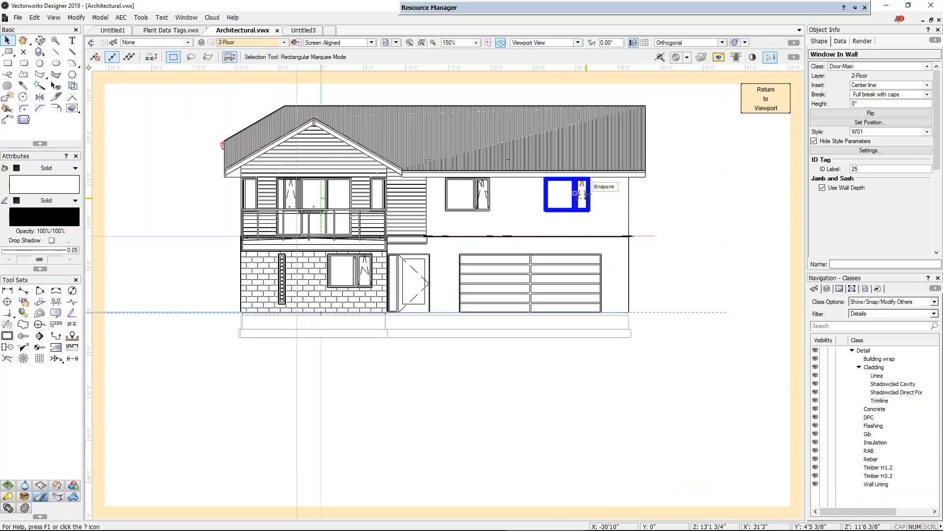
{"action": "scroll", "coordinate": [583, 202], "scroll_direction": "up", "scroll_amount": 2}
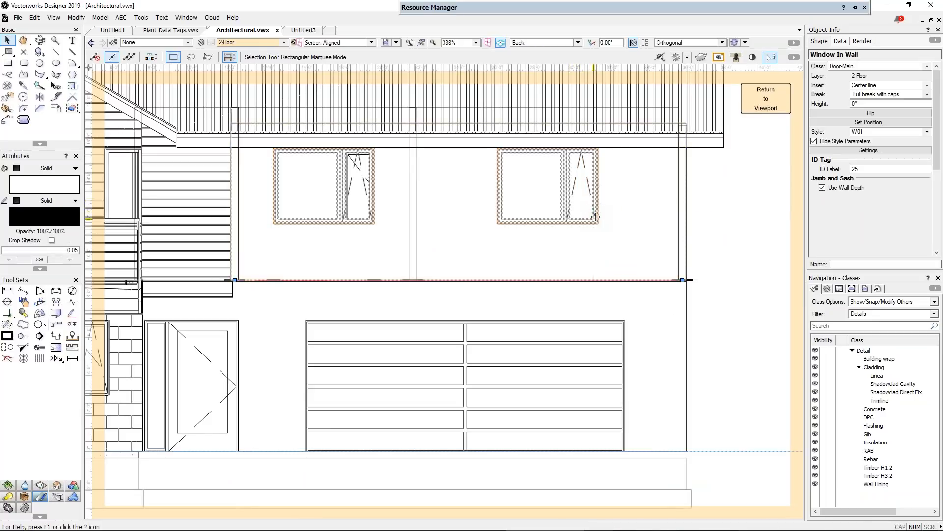
{"action": "left_click", "coordinate": [620, 201]}
{"action": "left_click_drag", "start_coordinate": [570, 203], "coordinate": [632, 204]}
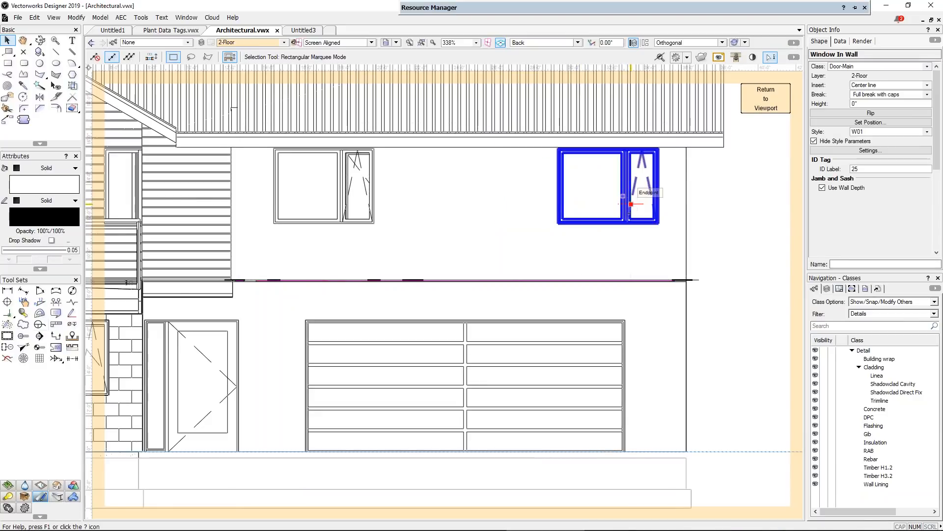
Move the upper-floor window with ID 26 against the horizontal cladding and return to the Back View viewport
{"action": "left_click", "coordinate": [358, 219]}
{"action": "left_click_drag", "start_coordinate": [358, 222], "coordinate": [326, 220]}
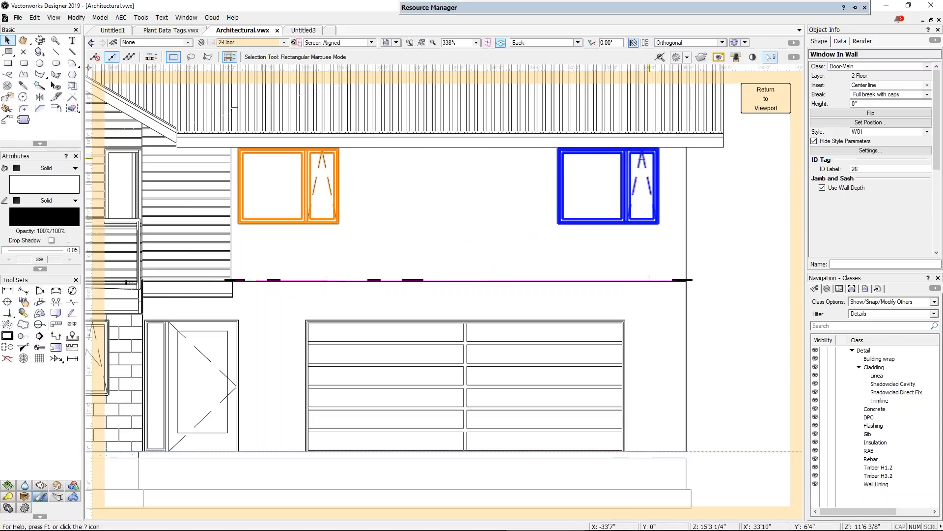
{"action": "left_click", "coordinate": [766, 98]}
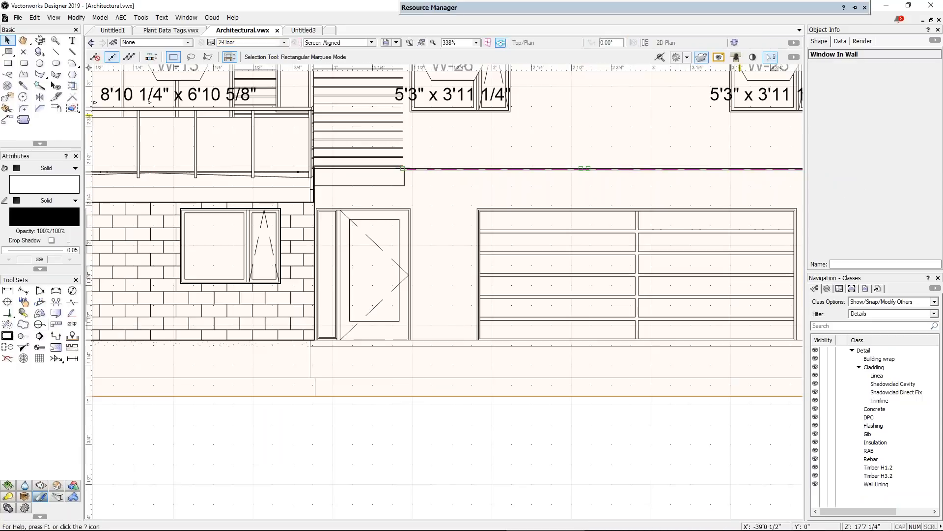
{"action": "key", "text": "space"}
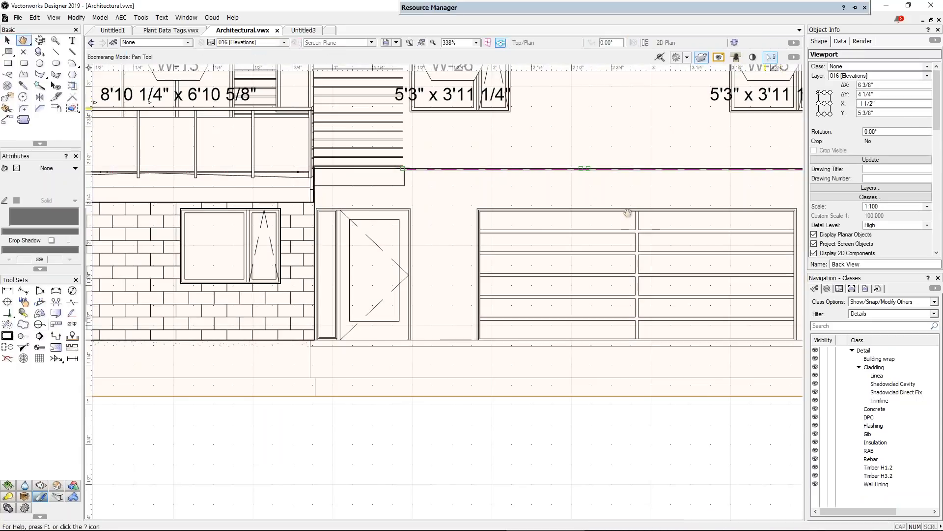
{"action": "middle_click_drag", "start_coordinate": [587, 149], "coordinate": [453, 326]}
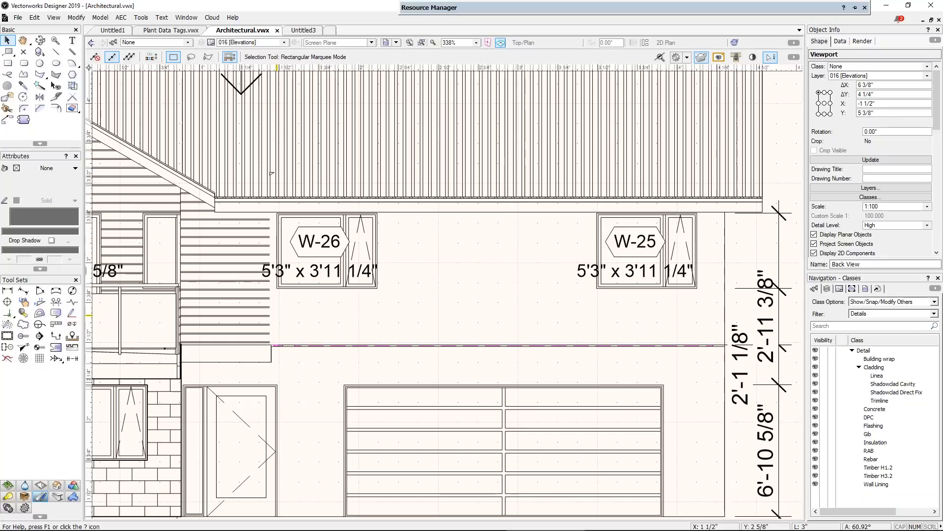
Open the Back View viewport's annotations and activate the Wall Tag w Leader data tag style from the Wall.vwx library
{"action": "double_click", "coordinate": [455, 234]}
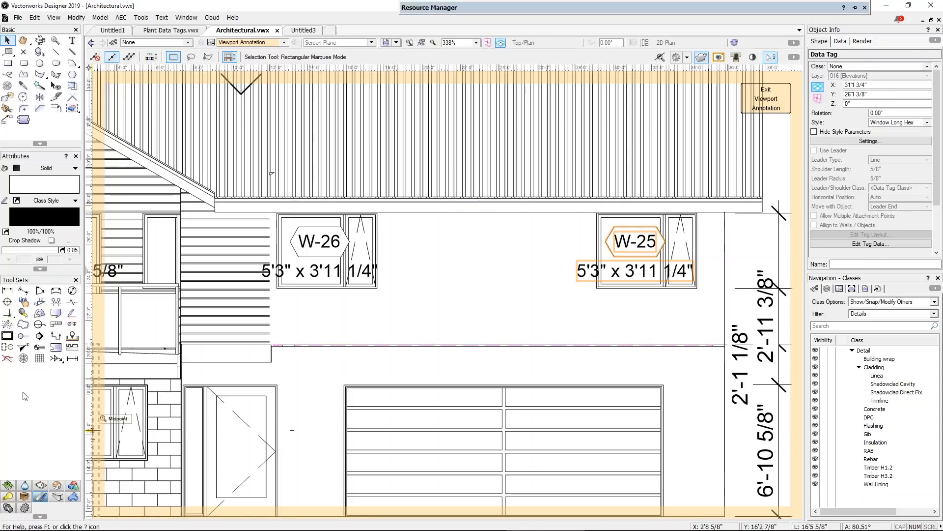
{"action": "left_click", "coordinate": [39, 325]}
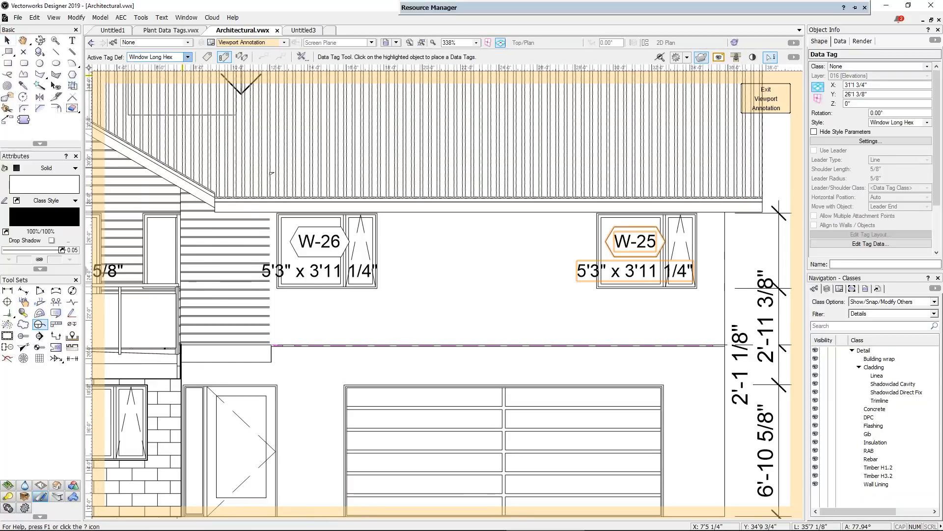
{"action": "left_click", "coordinate": [187, 57]}
{"action": "left_click", "coordinate": [188, 294]}
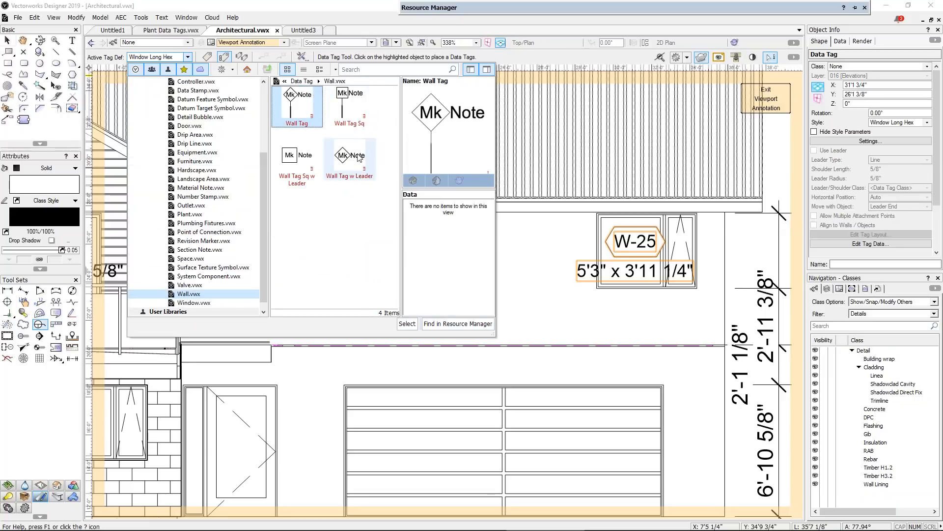
{"action": "left_click", "coordinate": [343, 159]}
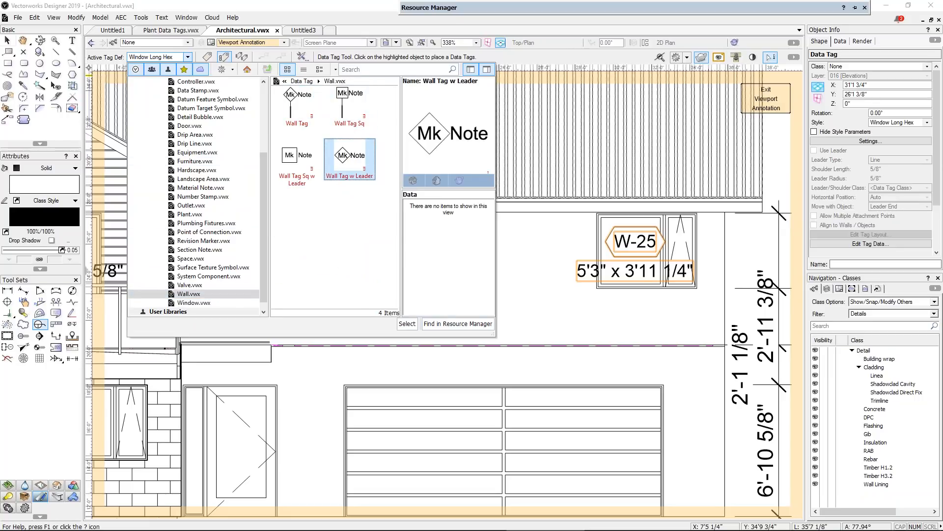
{"action": "left_click", "coordinate": [404, 325]}
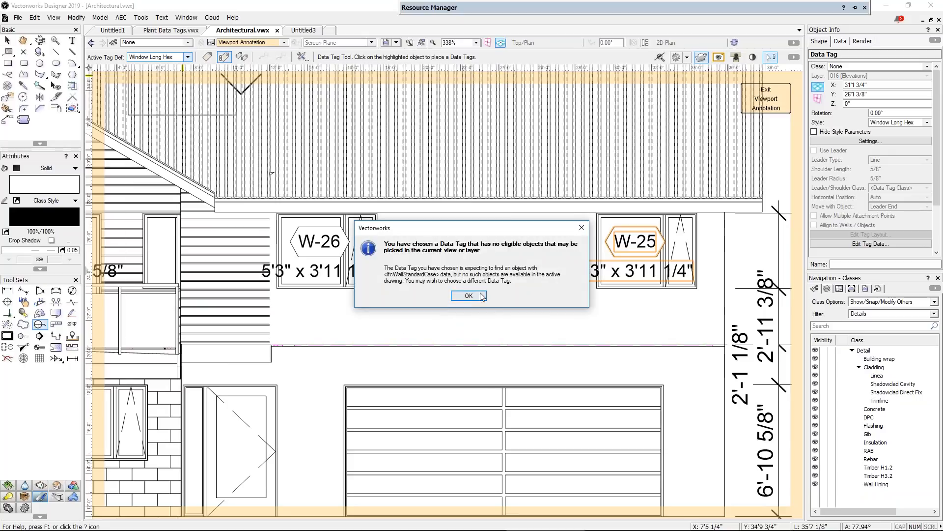
{"action": "left_click", "coordinate": [470, 295]}
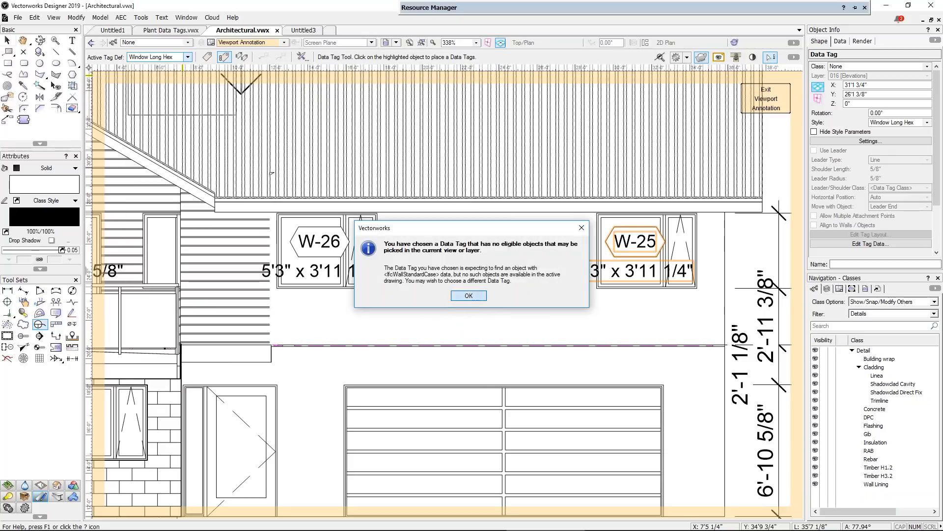
Try to place a Wall Tag w Leader data tag on the Back View's gable-side wall, and exit the viewport annotations
{"action": "scroll", "coordinate": [359, 253], "scroll_direction": "down", "scroll_amount": 4}
{"action": "middle_click_drag", "start_coordinate": [394, 258], "coordinate": [471, 271]}
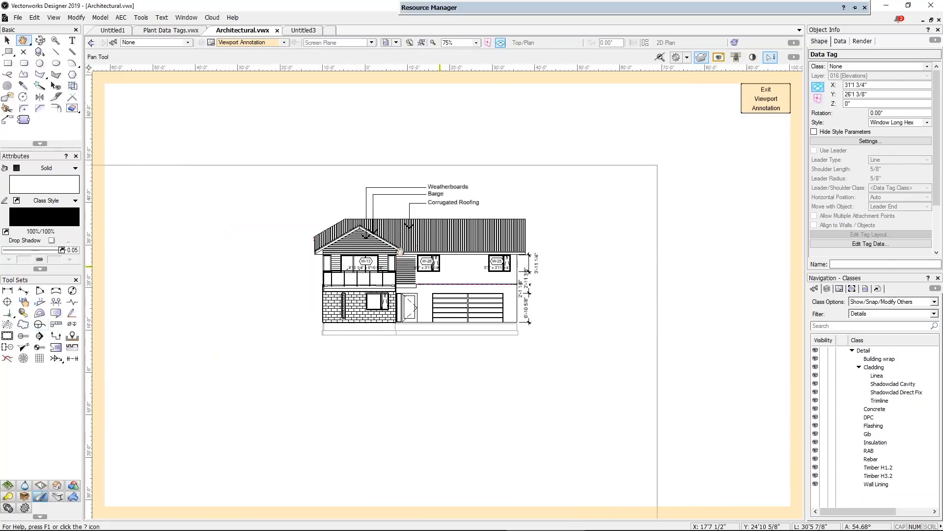
{"action": "left_click", "coordinate": [269, 252]}
{"action": "left_click", "coordinate": [344, 255]}
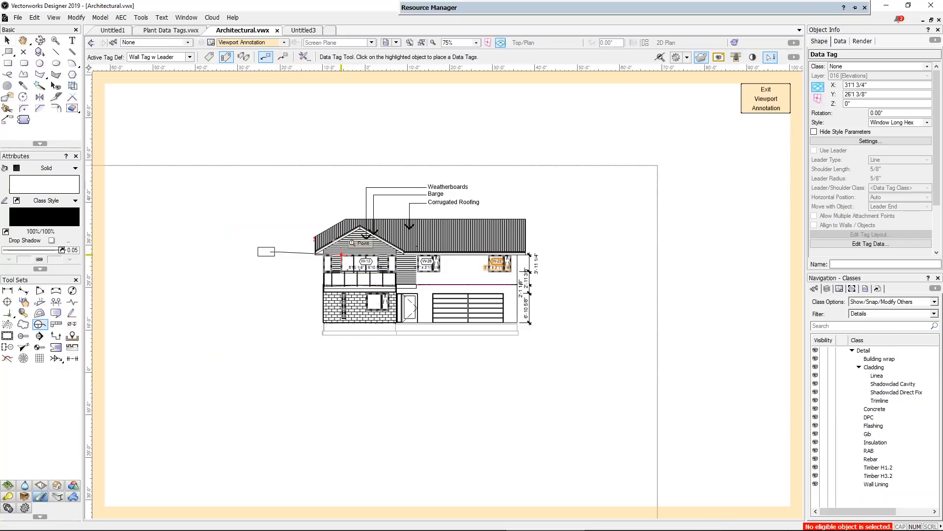
{"action": "scroll", "coordinate": [357, 242], "scroll_direction": "up", "scroll_amount": 1}
{"action": "scroll", "coordinate": [357, 242], "scroll_direction": "up", "scroll_amount": 2}
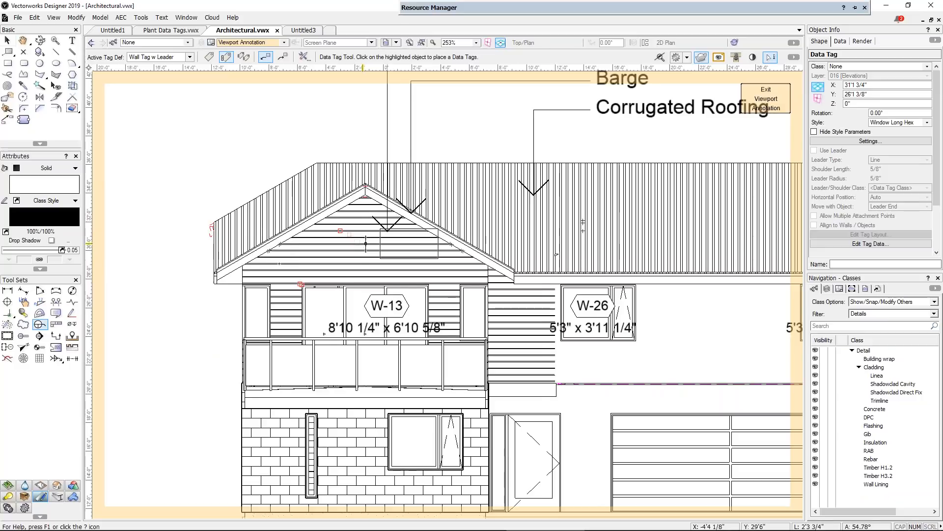
{"action": "left_click", "coordinate": [164, 273]}
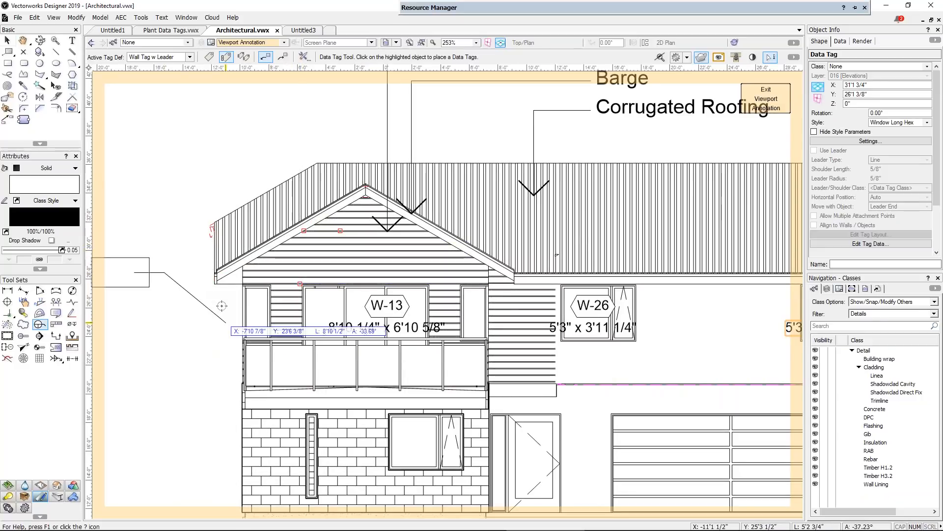
{"action": "key", "text": "Escape"}
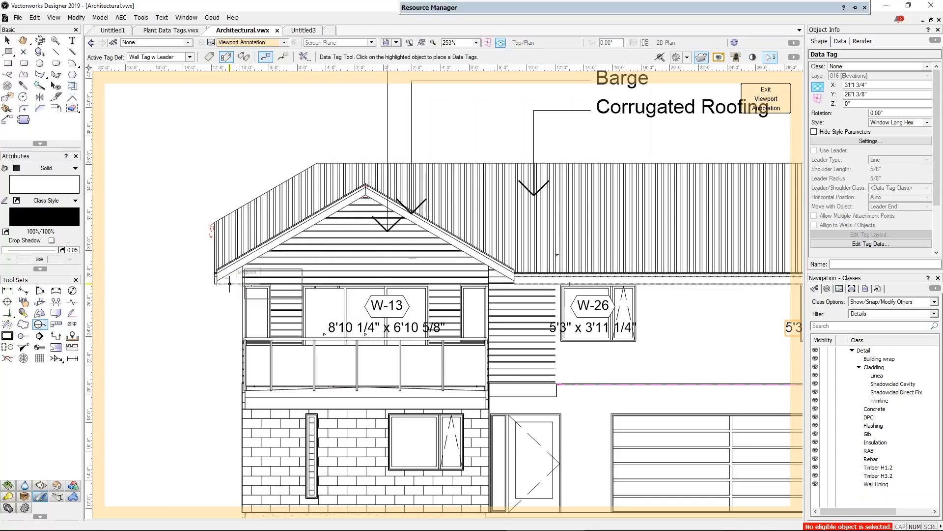
{"action": "key", "text": "1"}
{"action": "left_click", "coordinate": [766, 98]}
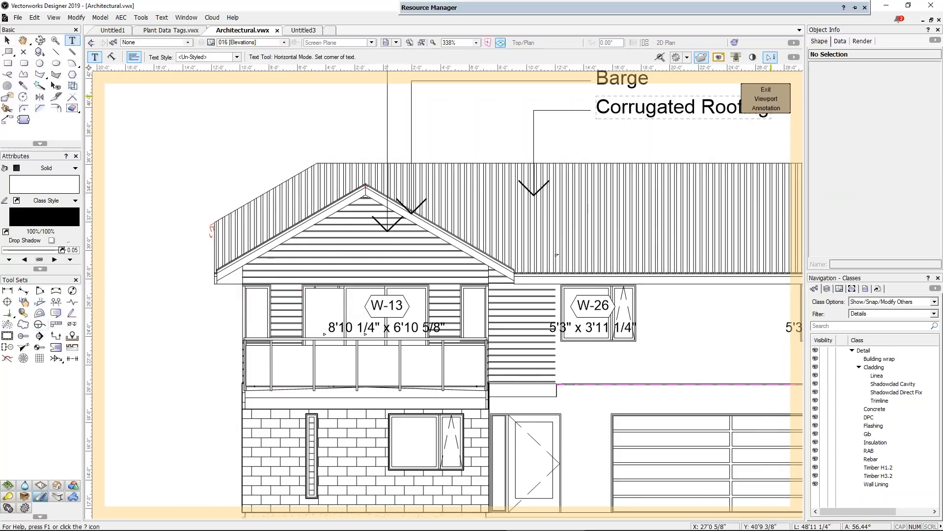
Make 2-Floor the active design layer and display it in the Top/Plan view
{"action": "scroll", "coordinate": [332, 253], "scroll_direction": "down", "scroll_amount": 4}
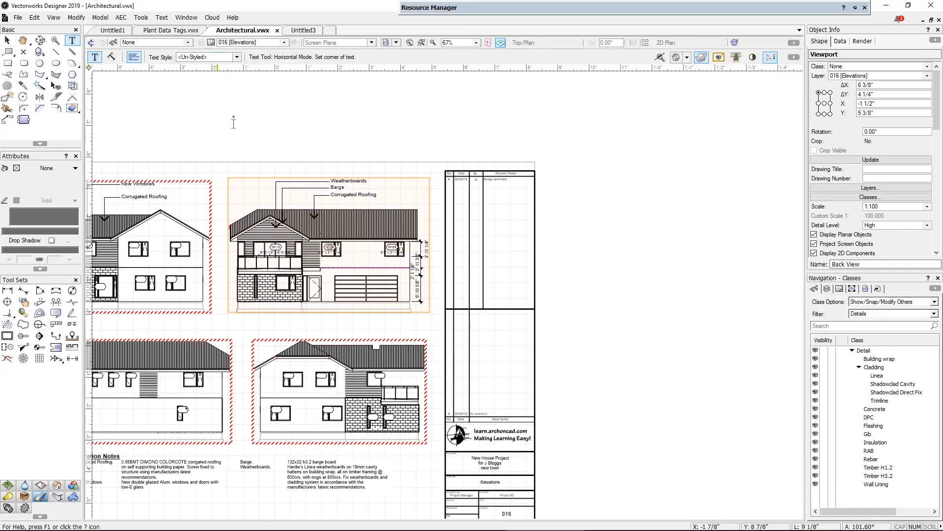
{"action": "middle_click_drag", "start_coordinate": [279, 240], "coordinate": [425, 214]}
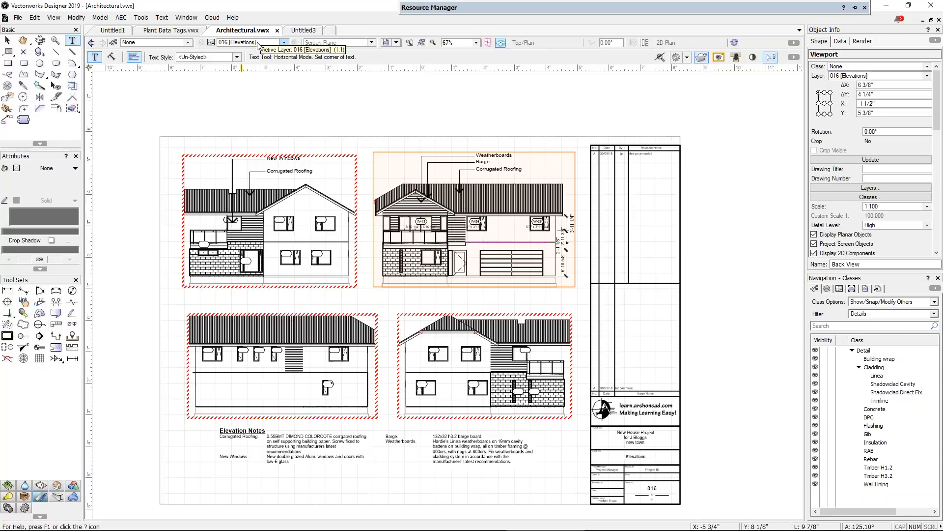
{"action": "left_click", "coordinate": [284, 43]}
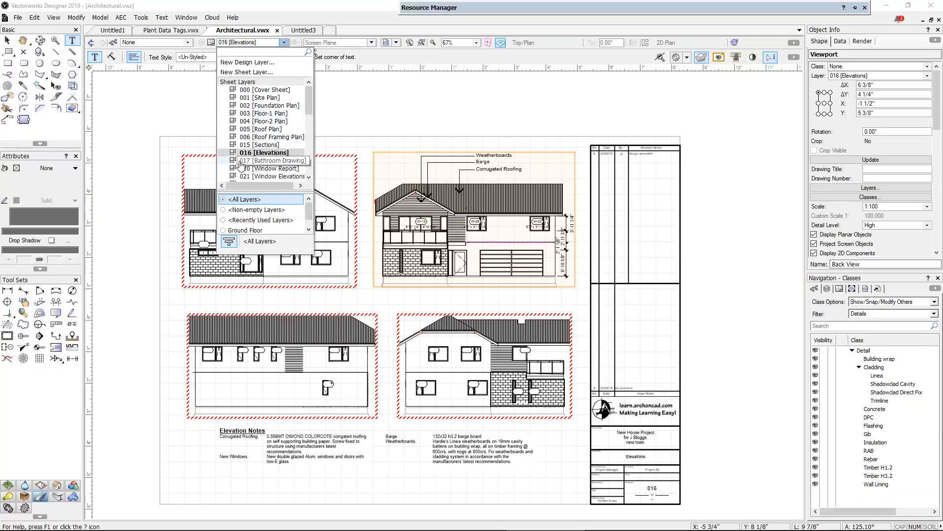
{"action": "scroll", "coordinate": [261, 163], "scroll_direction": "down", "scroll_amount": 3}
{"action": "scroll", "coordinate": [261, 164], "scroll_direction": "down", "scroll_amount": 2}
{"action": "left_click", "coordinate": [261, 146]}
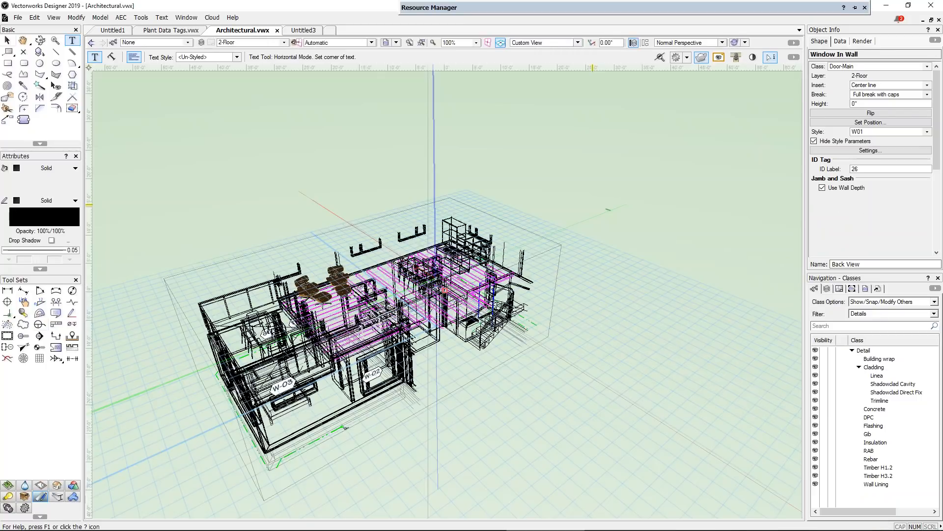
{"action": "scroll", "coordinate": [523, 208], "scroll_direction": "up", "scroll_amount": 6}
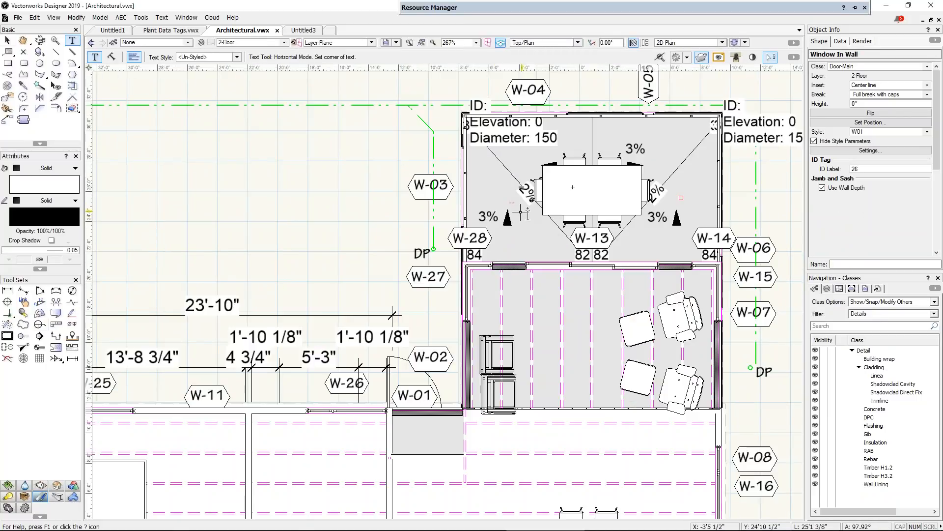
Try to tag the outer wall near window W-27 with Wall Tag w Leader, testing the single, multiple and unassociated placement modes
{"action": "left_click", "coordinate": [40, 324]}
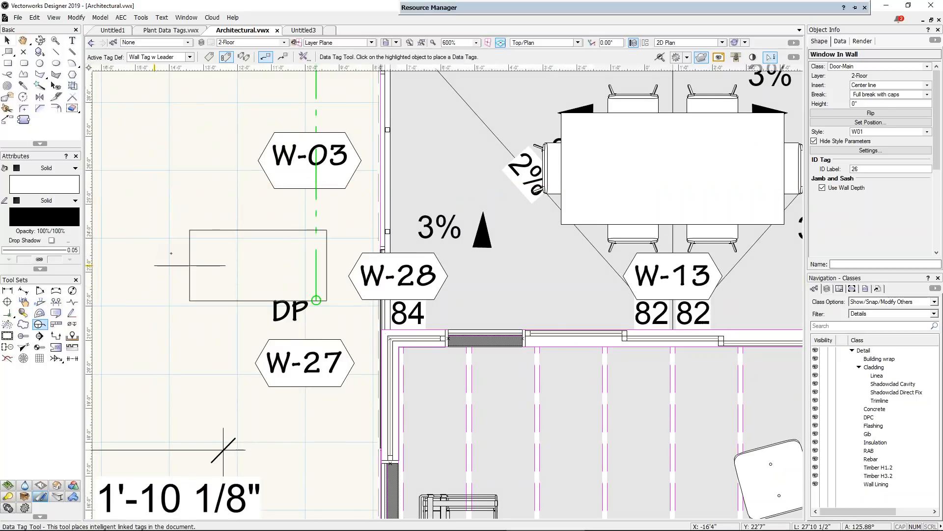
{"action": "left_click", "coordinate": [112, 305]}
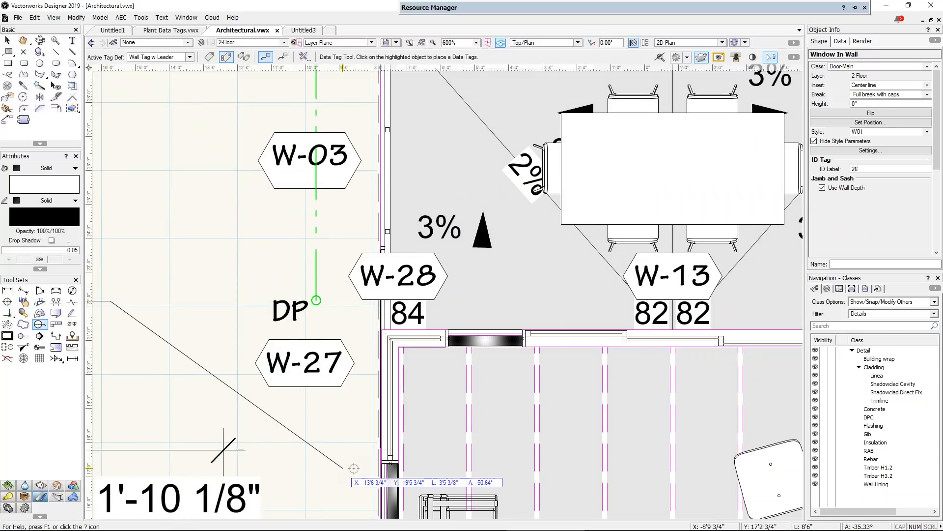
{"action": "left_click", "coordinate": [391, 475]}
{"action": "middle_click_drag", "start_coordinate": [391, 476], "coordinate": [548, 335]}
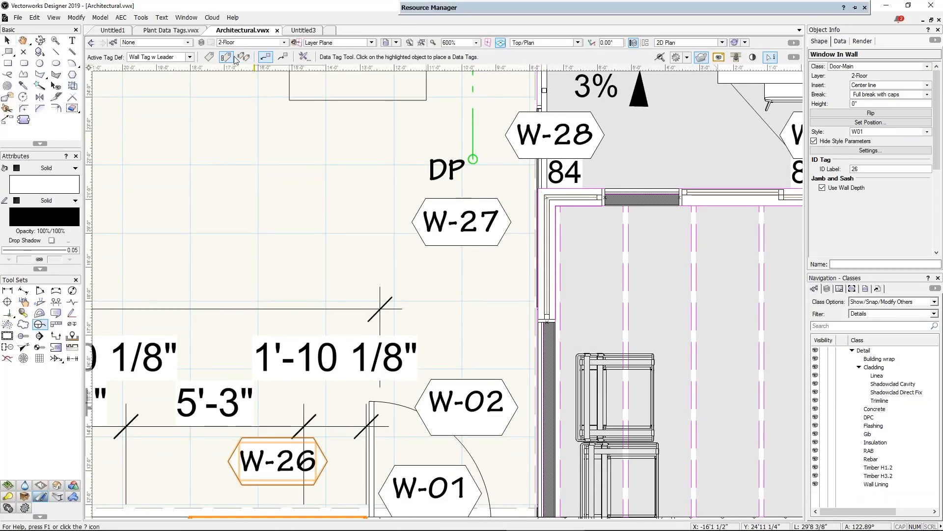
{"action": "left_click", "coordinate": [244, 57]}
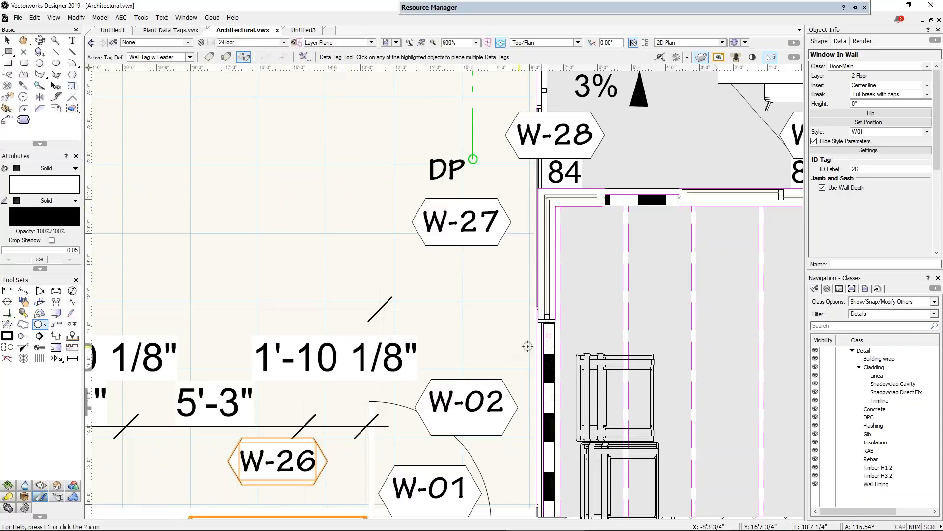
{"action": "left_click", "coordinate": [210, 57]}
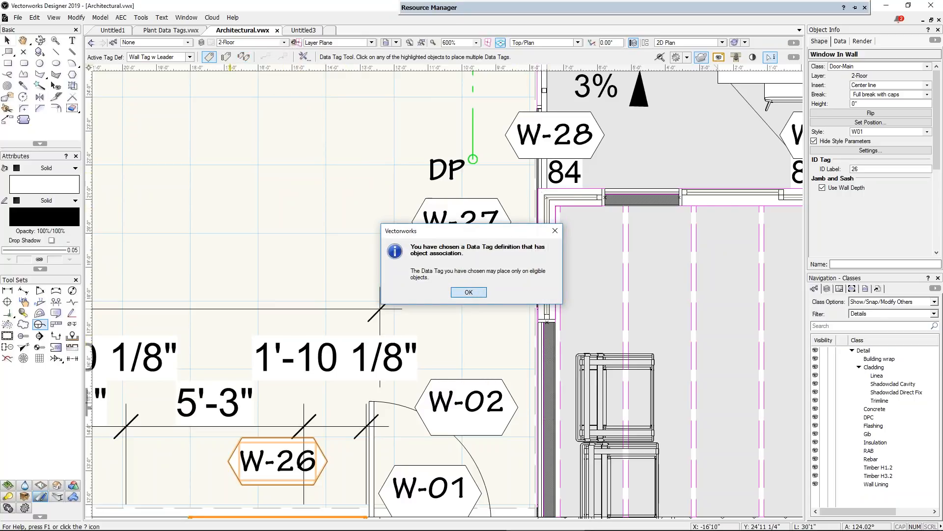
{"action": "left_click", "coordinate": [469, 292]}
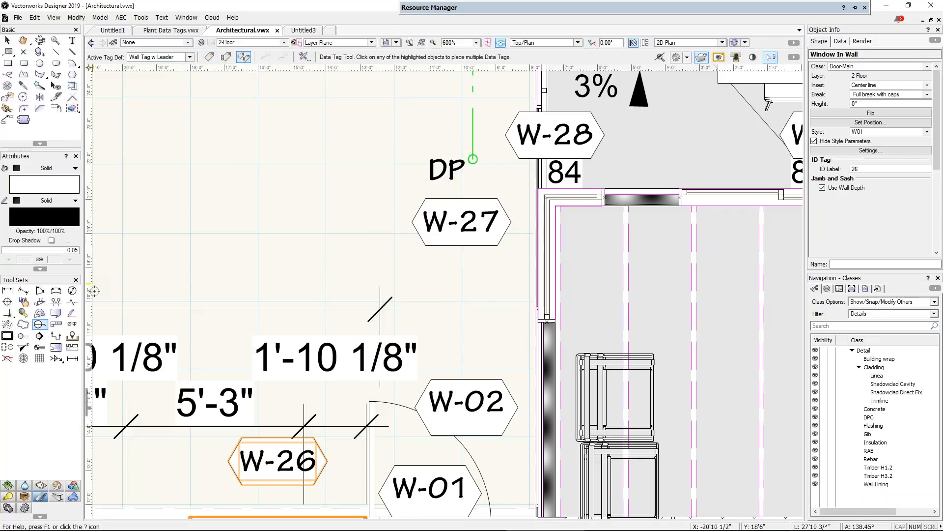
Set the active data tag definition to Window Long Hex from the Architectural.vwx file
{"action": "scroll", "coordinate": [135, 259], "scroll_direction": "down", "scroll_amount": 2}
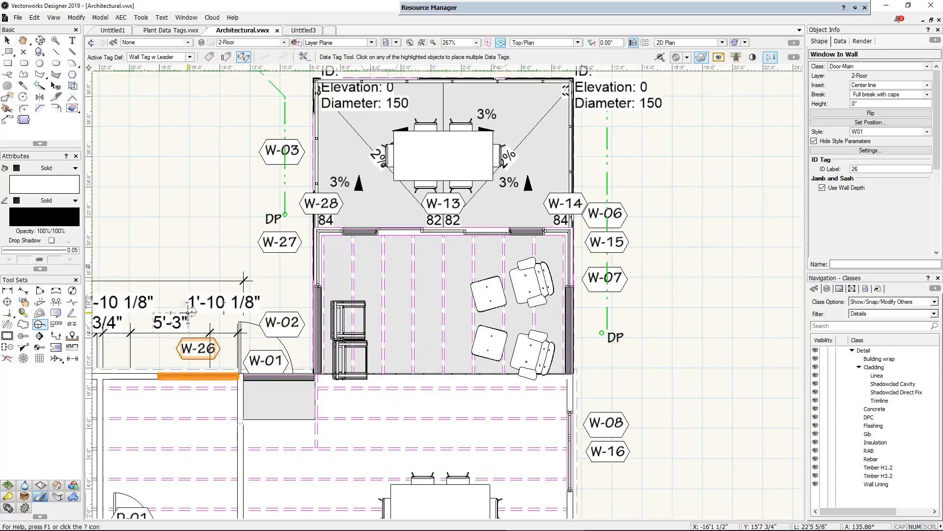
{"action": "middle_click_drag", "start_coordinate": [197, 376], "coordinate": [364, 252]}
{"action": "left_click", "coordinate": [190, 57]}
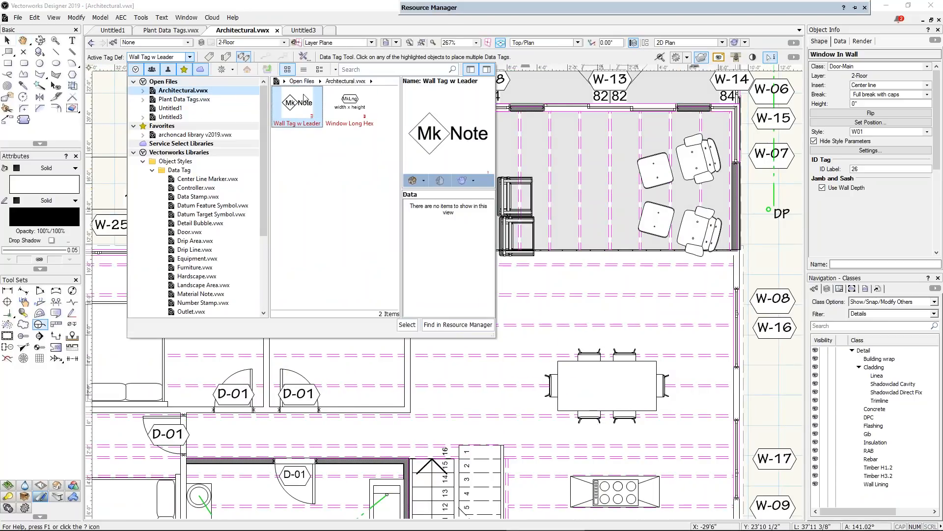
{"action": "left_click", "coordinate": [347, 102]}
{"action": "double_click", "coordinate": [346, 102]}
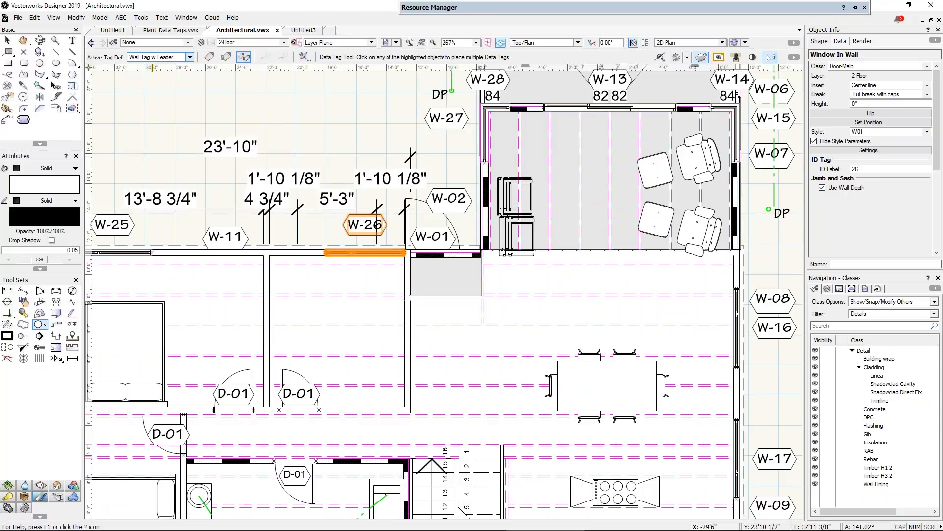
Place a single Window Long Hex data tag on the window with ID 24 in the 2-Floor plan
{"action": "middle_click_drag", "start_coordinate": [230, 168], "coordinate": [704, 66]}
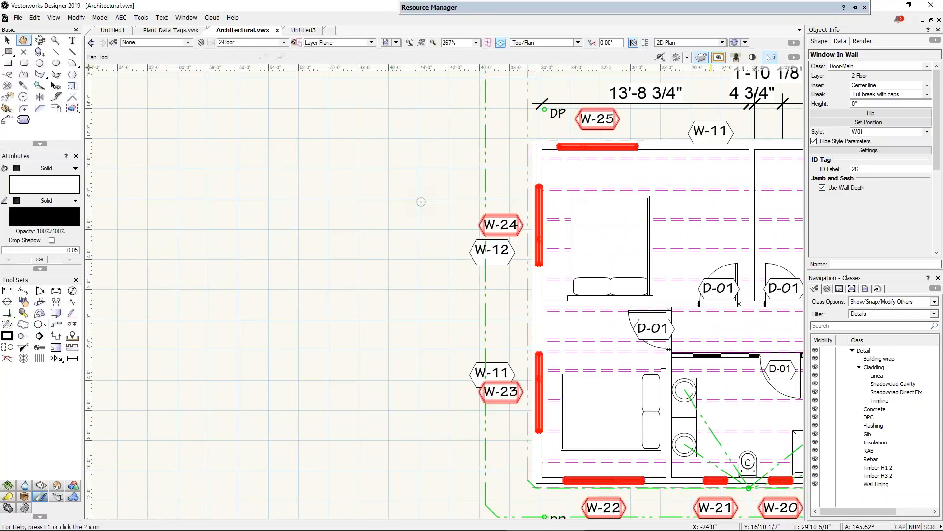
{"action": "left_click", "coordinate": [7, 40]}
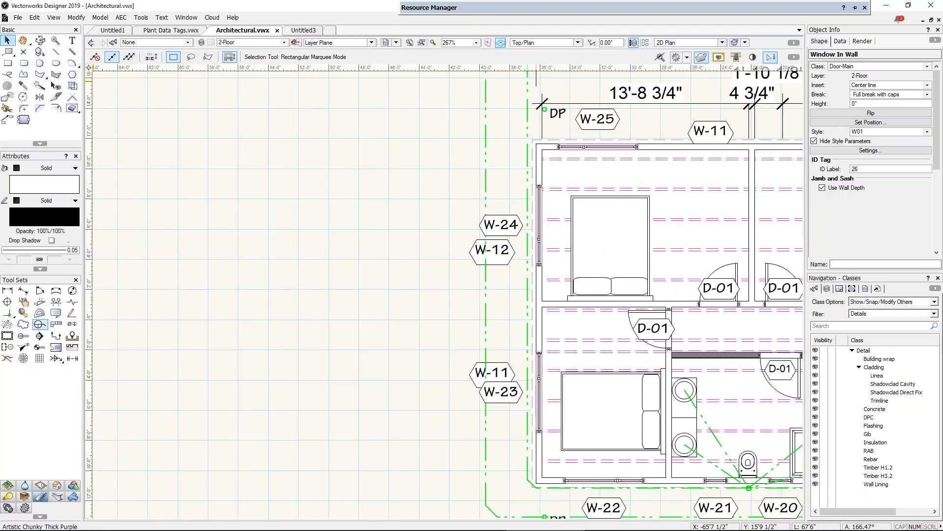
{"action": "left_click", "coordinate": [396, 160]}
{"action": "left_click", "coordinate": [503, 215]}
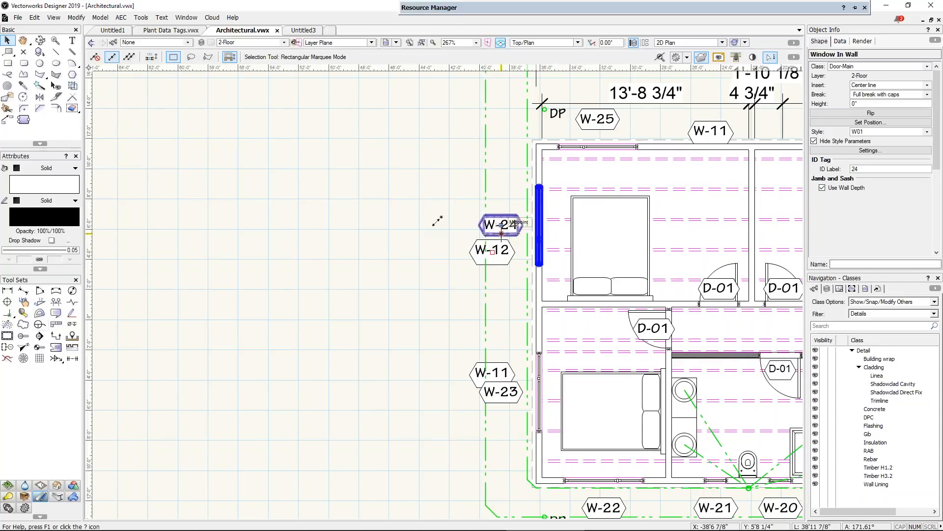
{"action": "left_click", "coordinate": [39, 326]}
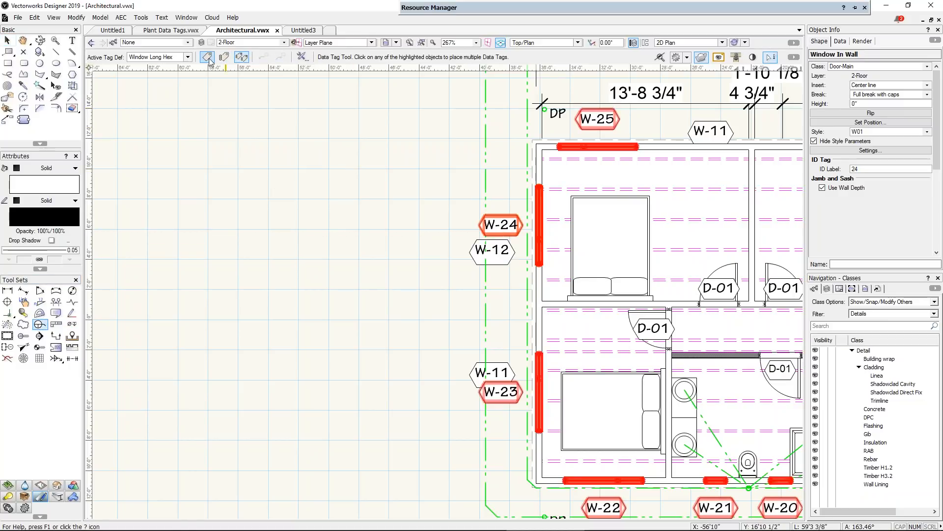
{"action": "left_click", "coordinate": [224, 57]}
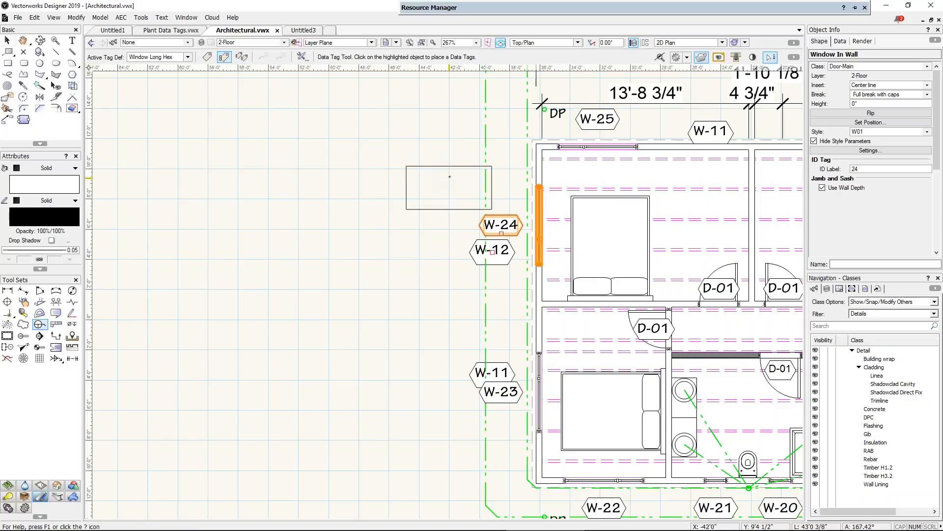
{"action": "left_click", "coordinate": [537, 189]}
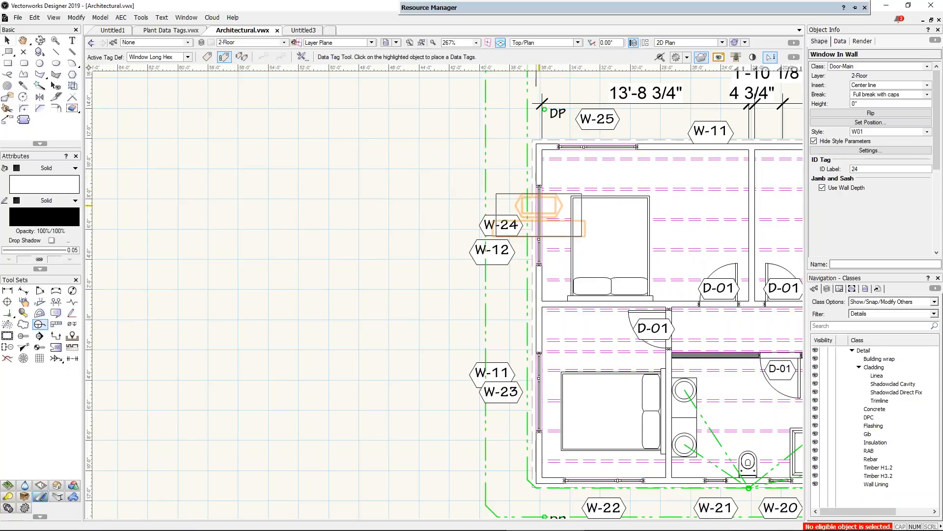
Move the new Window Long Hex tag for window 24 horizontally into the clear area outside the building, and deselect it
{"action": "middle_click_drag", "start_coordinate": [486, 143], "coordinate": [378, 160]}
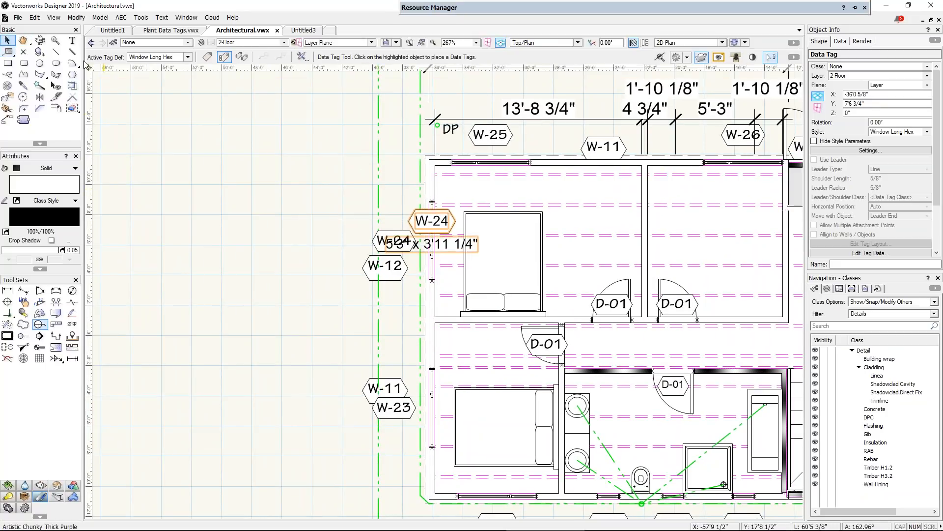
{"action": "left_click", "coordinate": [7, 40]}
{"action": "left_click", "coordinate": [438, 216]}
{"action": "left_click_drag", "start_coordinate": [437, 216], "coordinate": [318, 217]}
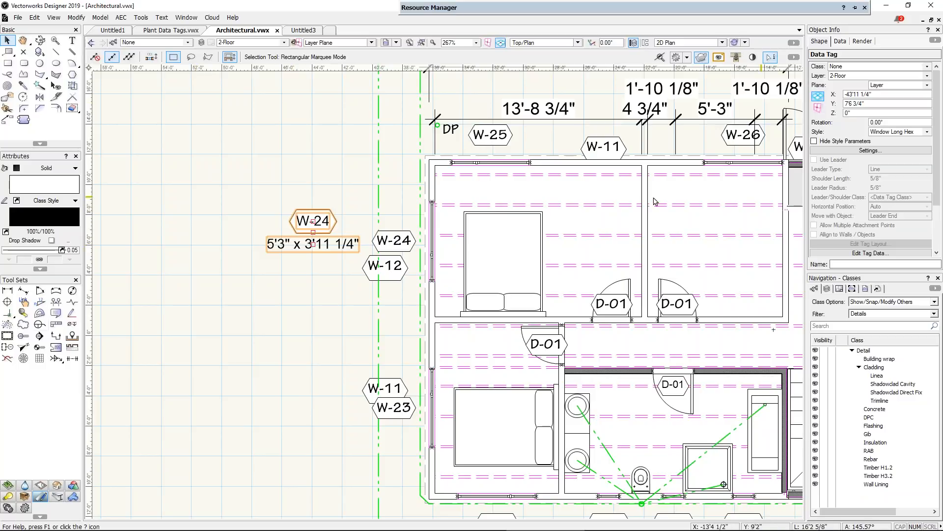
{"action": "key", "text": "Escape"}
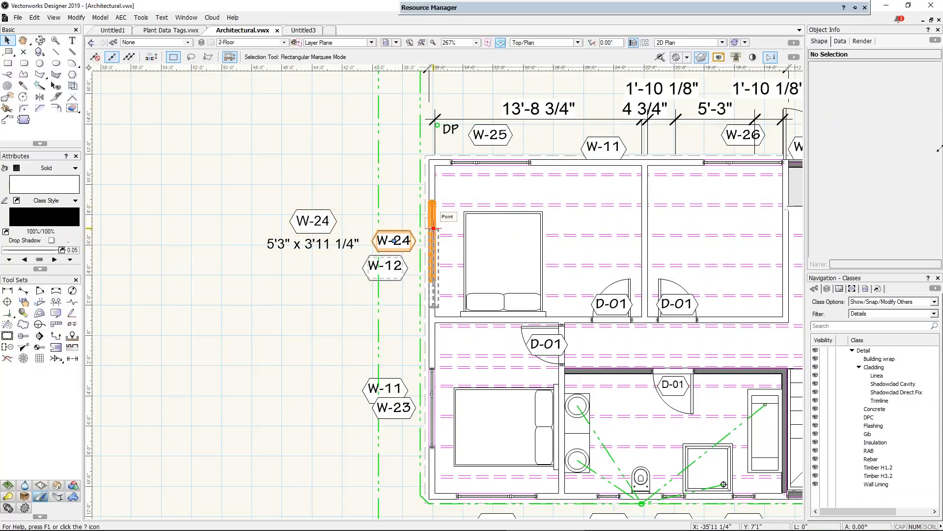
Set the ID label of the window tagged W-24 in the 2-Floor plan to 30
{"action": "left_click", "coordinate": [887, 131]}
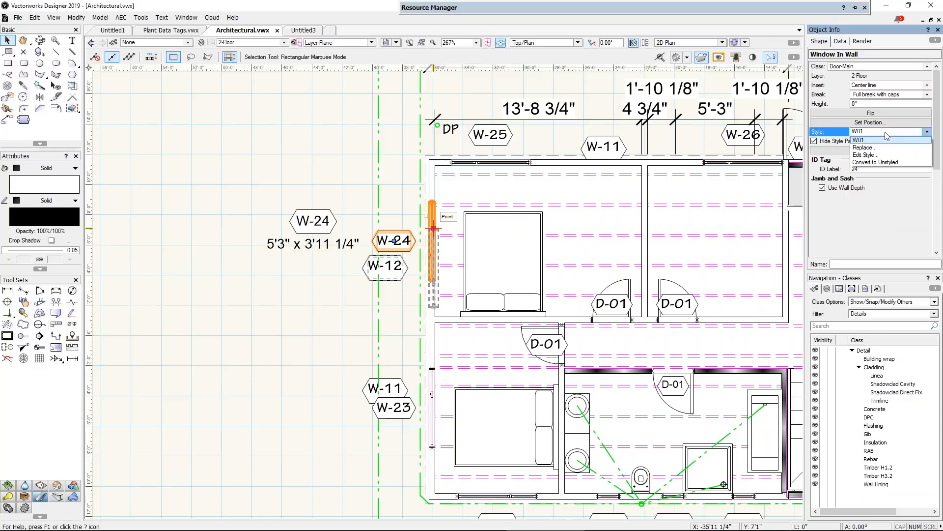
{"action": "left_click", "coordinate": [872, 139]}
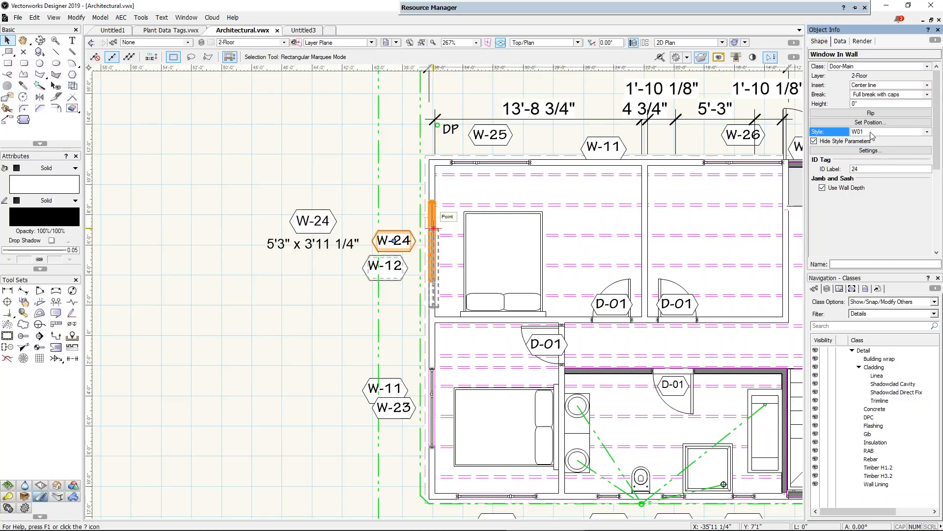
{"action": "left_click", "coordinate": [865, 169]}
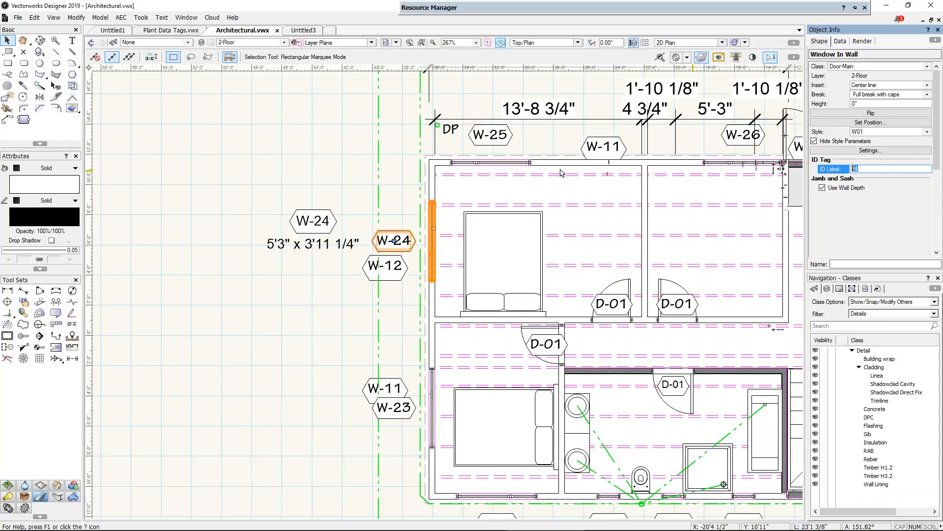
{"action": "type", "text": "30"}
{"action": "key", "text": "Return"}
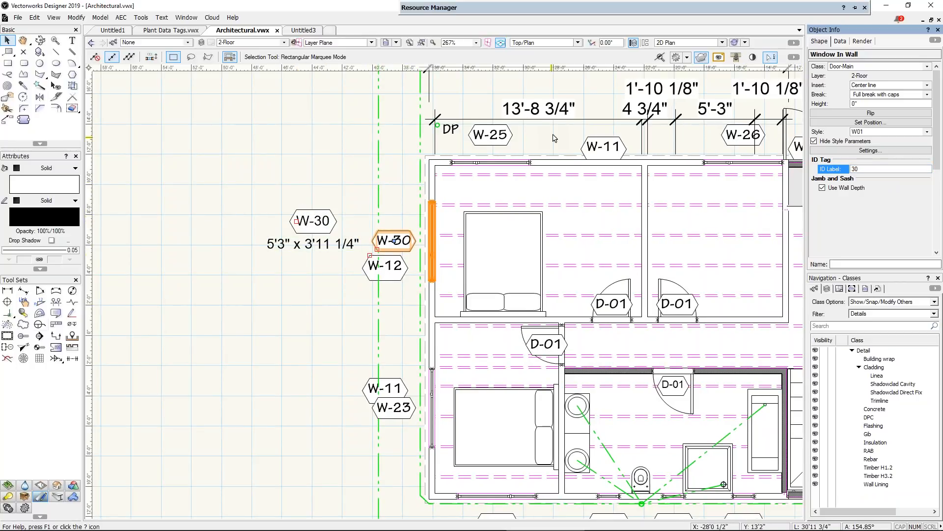
Change the ID label of the window tagged W-25 in the upper wall to 31
{"action": "left_click", "coordinate": [490, 135]}
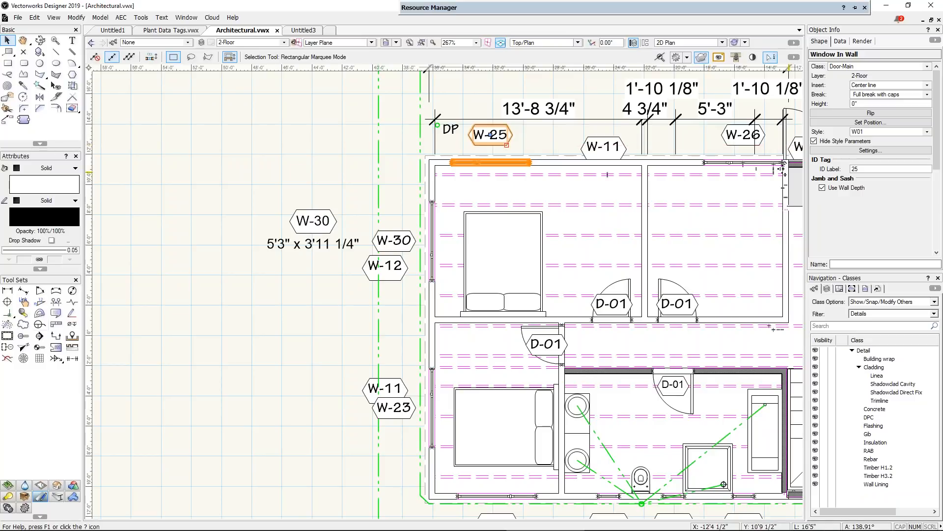
{"action": "double_click", "coordinate": [855, 168]}
{"action": "type", "text": "31"}
{"action": "key", "text": "Return"}
Go to sheet layer 016 [Elevations] and check the renumbered window's data tag in the back view elevation
{"action": "left_click", "coordinate": [266, 43]}
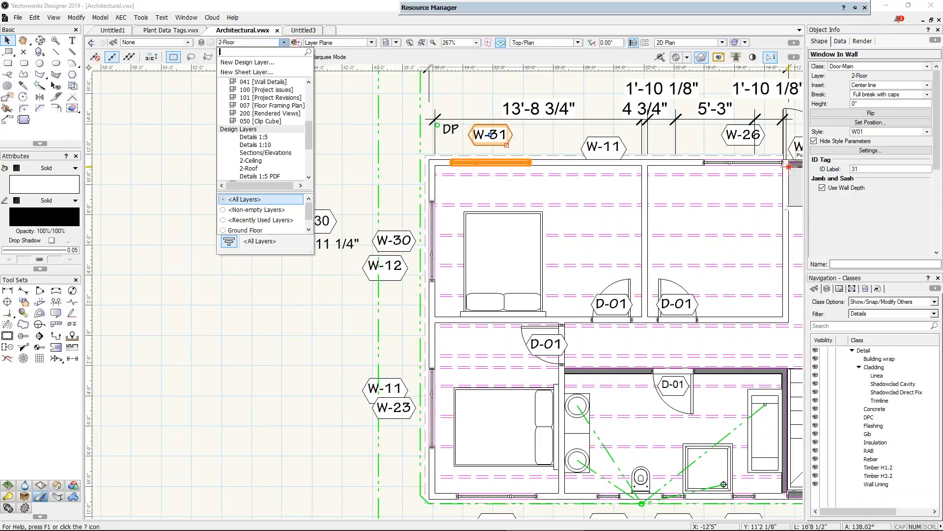
{"action": "scroll", "coordinate": [266, 105], "scroll_direction": "up", "scroll_amount": 3}
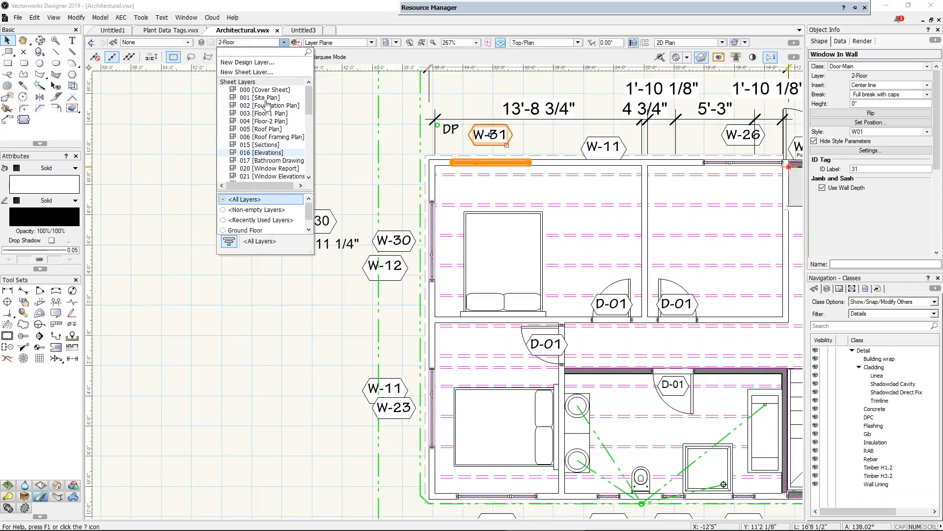
{"action": "left_click", "coordinate": [263, 153]}
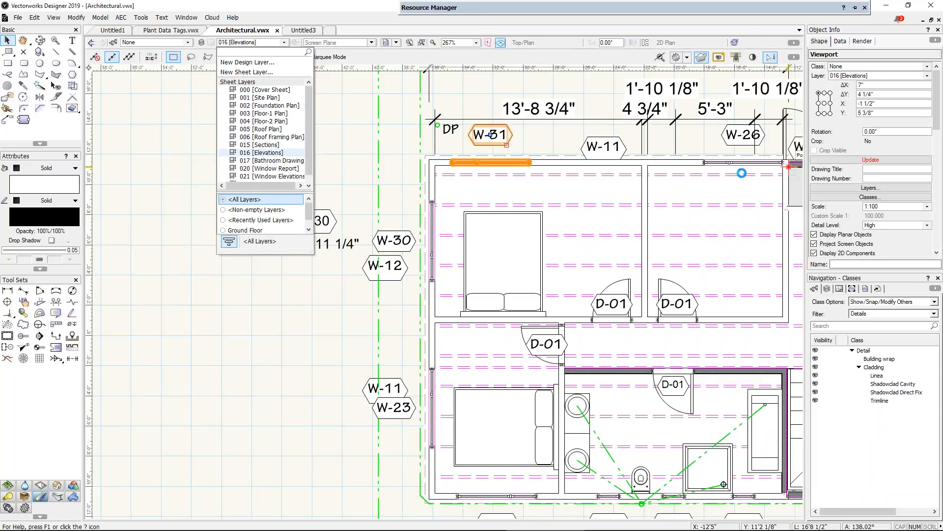
{"action": "middle_click_drag", "start_coordinate": [742, 173], "coordinate": [102, 462]}
{"action": "middle_click_drag", "start_coordinate": [791, 215], "coordinate": [506, 225]}
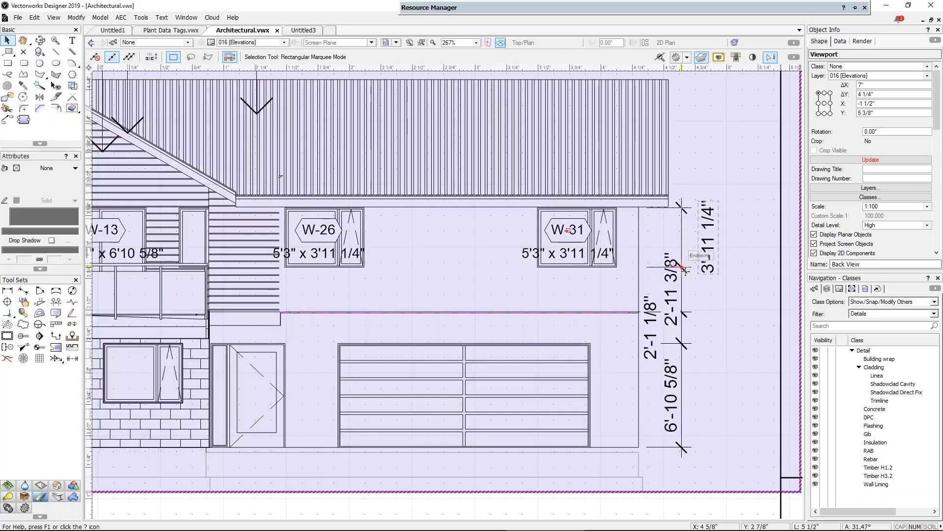
{"action": "scroll", "coordinate": [668, 295], "scroll_direction": "down", "scroll_amount": 5}
{"action": "middle_click_drag", "start_coordinate": [675, 306], "coordinate": [609, 205]}
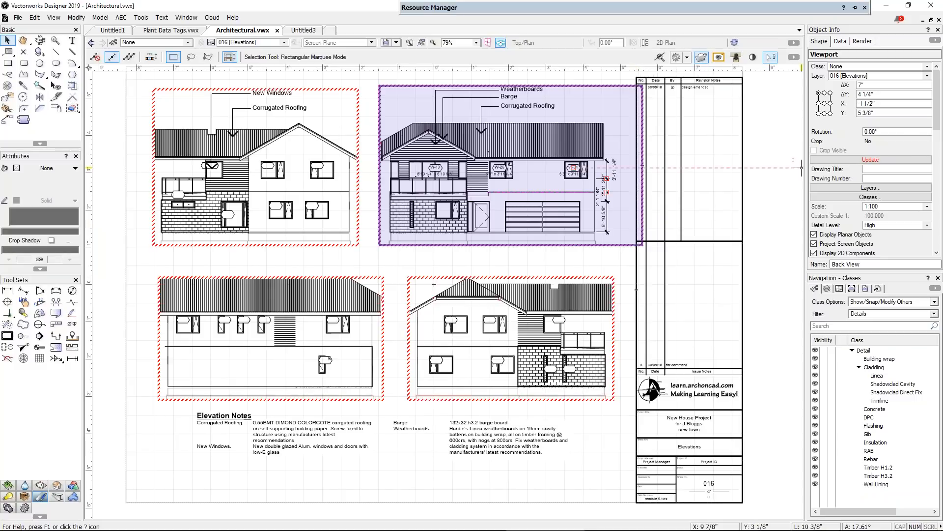
Select the Elevations sheet's title block border and open the Title Block Manager with all opened files loaded
{"action": "left_click", "coordinate": [681, 79]}
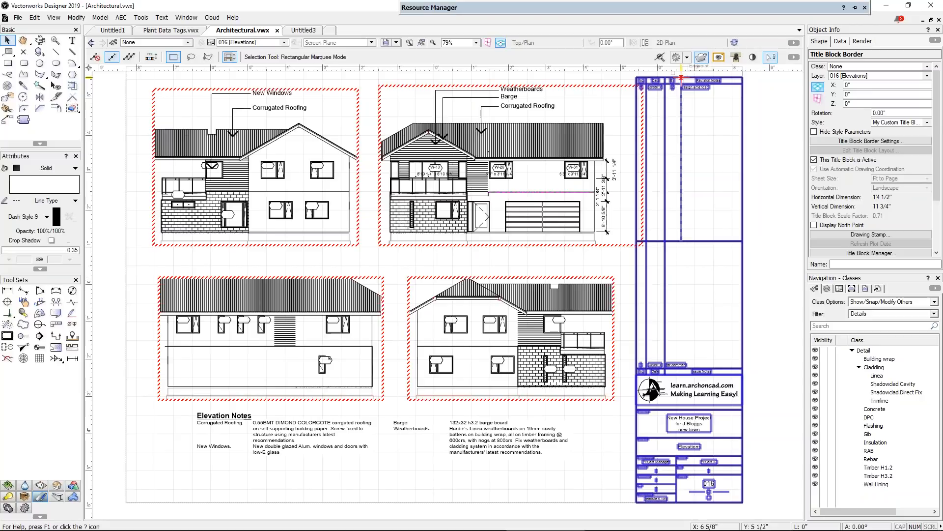
{"action": "left_click", "coordinate": [18, 17]}
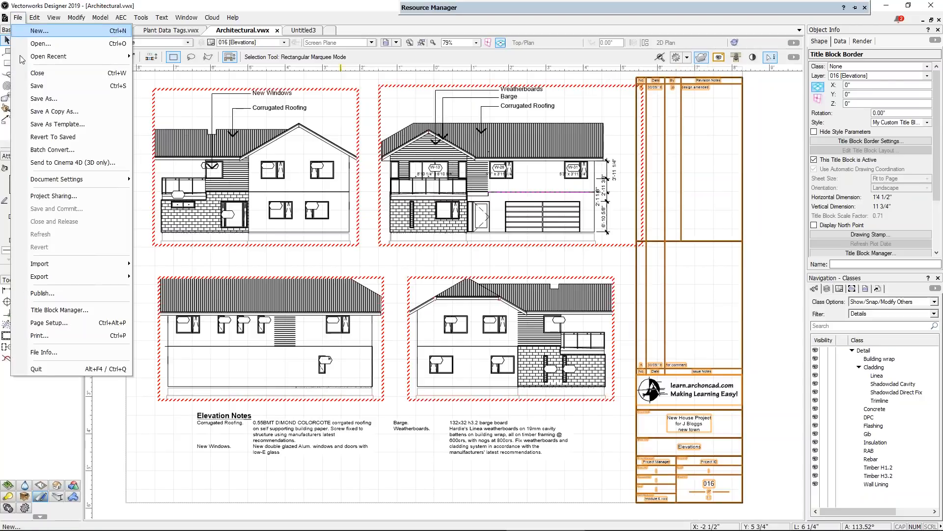
{"action": "left_click", "coordinate": [63, 312]}
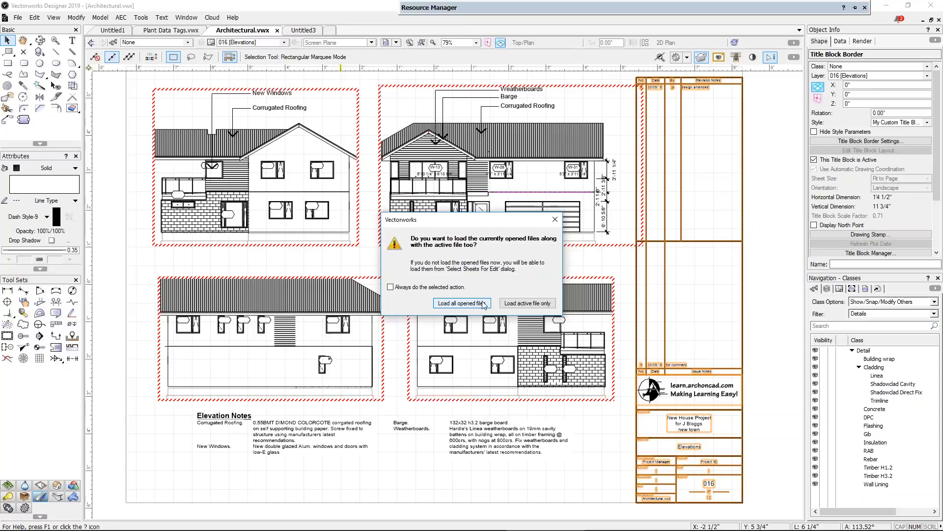
{"action": "left_click", "coordinate": [485, 303]}
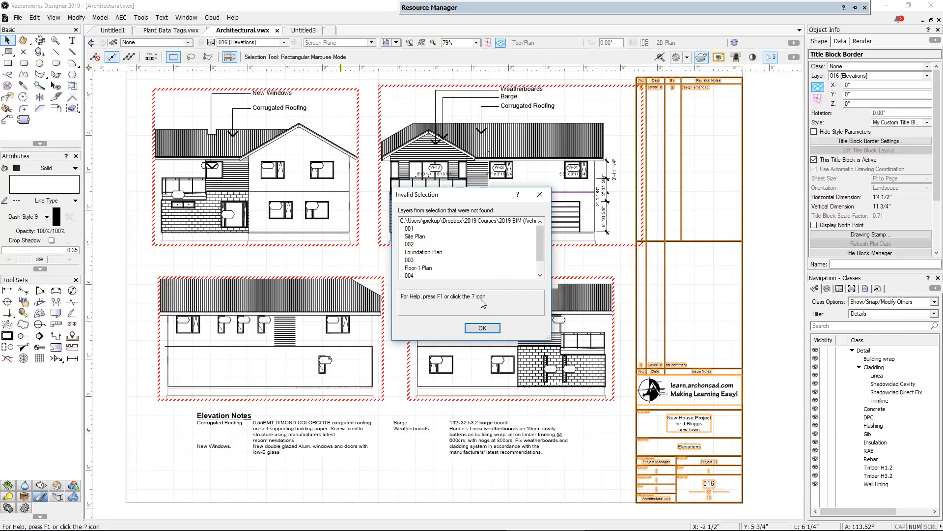
{"action": "left_click", "coordinate": [482, 328]}
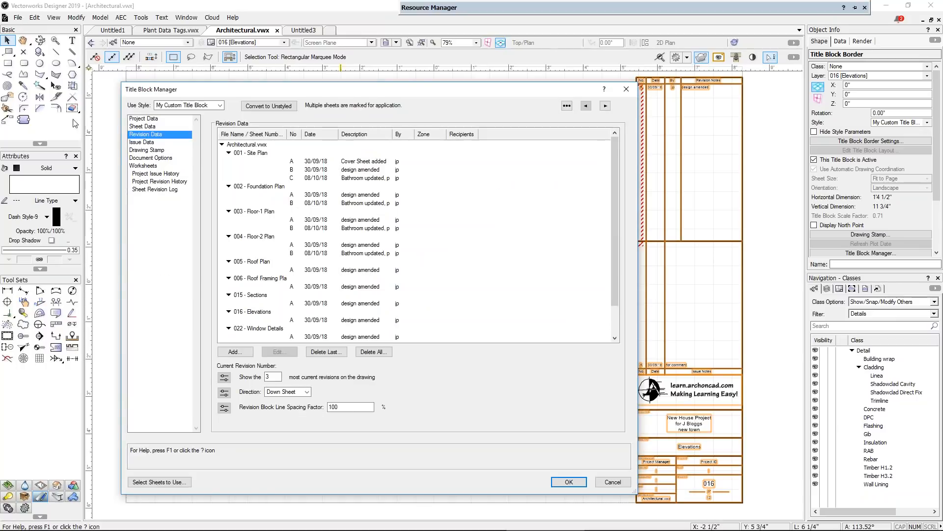
Review the Project Data, Sheet Data and Revision Data settings, and open the selection of sheets to use
{"action": "left_click", "coordinate": [157, 119]}
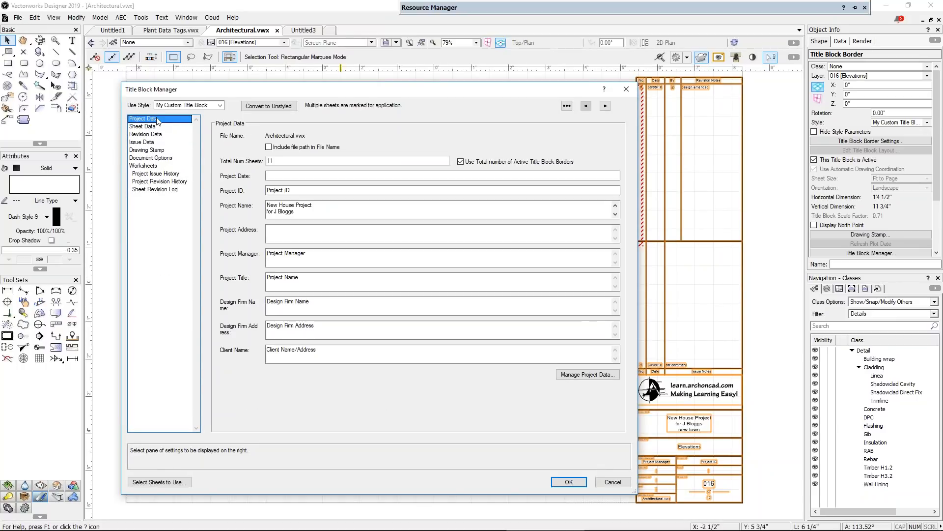
{"action": "left_click", "coordinate": [145, 127]}
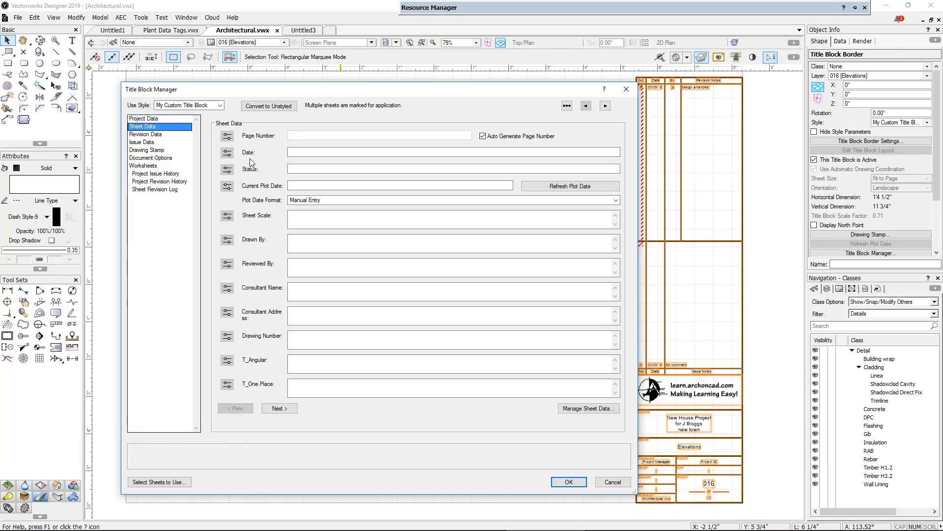
{"action": "left_click_drag", "start_coordinate": [285, 94], "coordinate": [301, 74]}
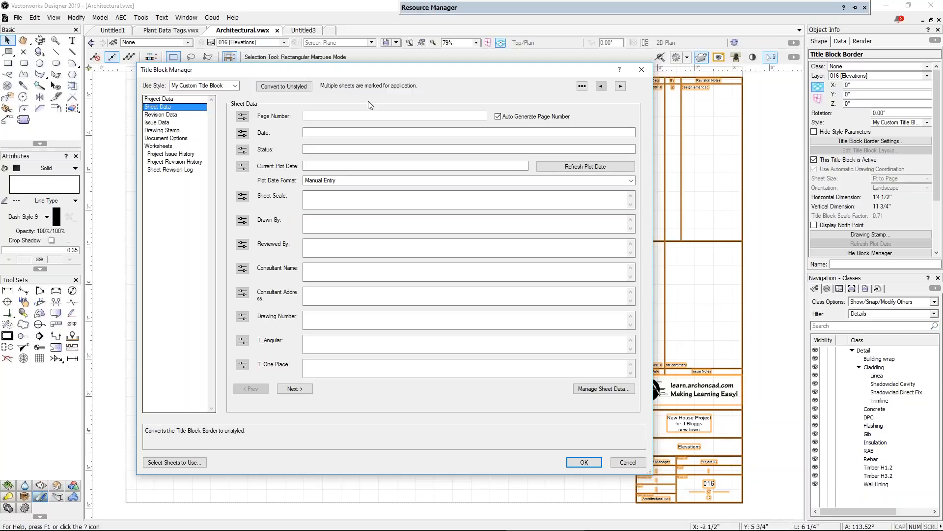
{"action": "left_click", "coordinate": [161, 99]}
{"action": "left_click", "coordinate": [163, 107]}
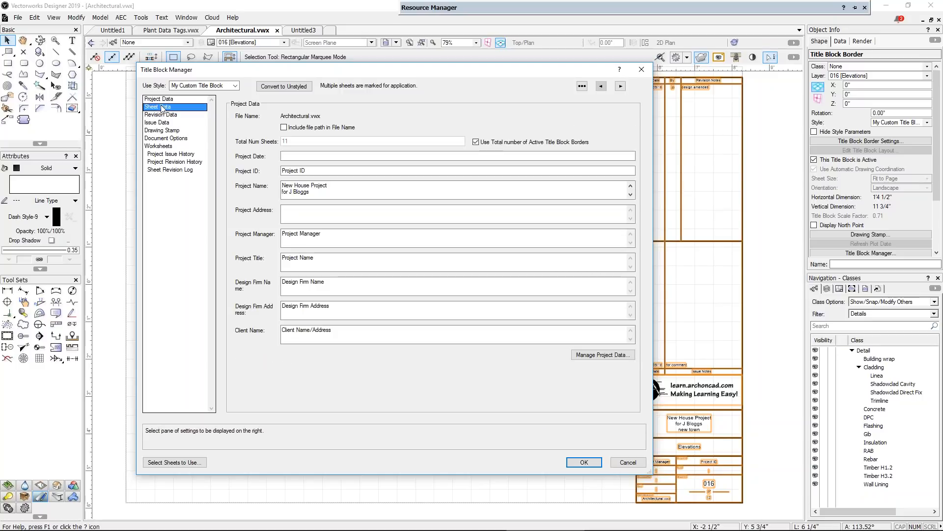
{"action": "left_click", "coordinate": [168, 115]}
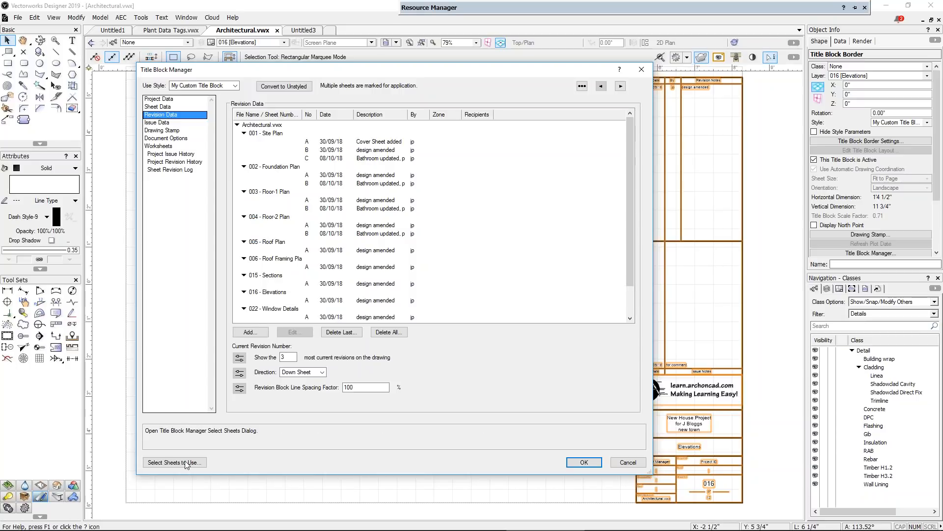
{"action": "left_click", "coordinate": [168, 463]}
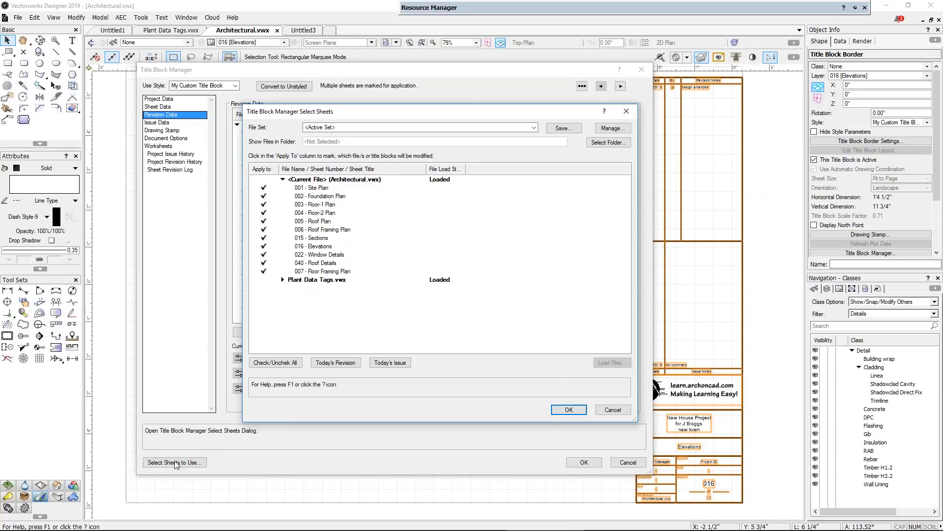
Try including the four Plant Data Tags.vwx sheets in the title block changes, and exclude them again
{"action": "left_click", "coordinate": [282, 280]}
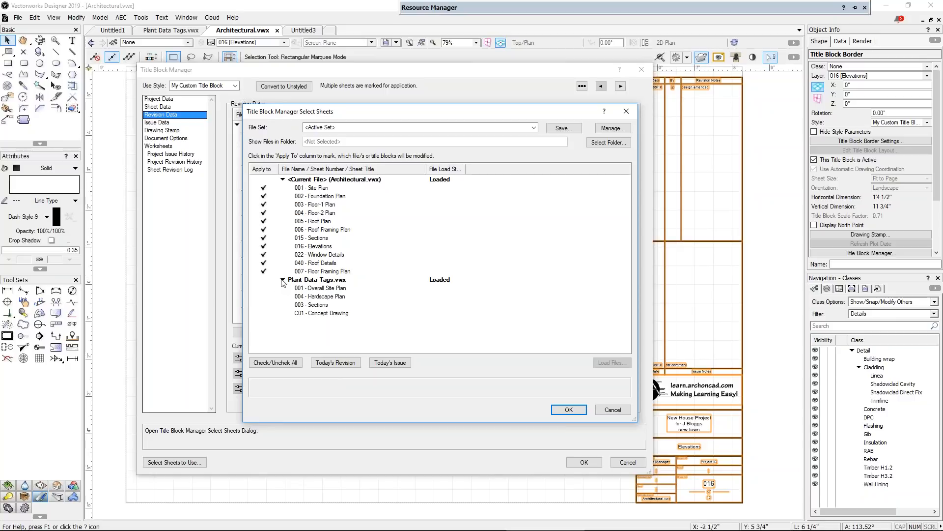
{"action": "left_click", "coordinate": [273, 288]}
{"action": "left_click", "coordinate": [273, 297]}
{"action": "left_click", "coordinate": [273, 305]}
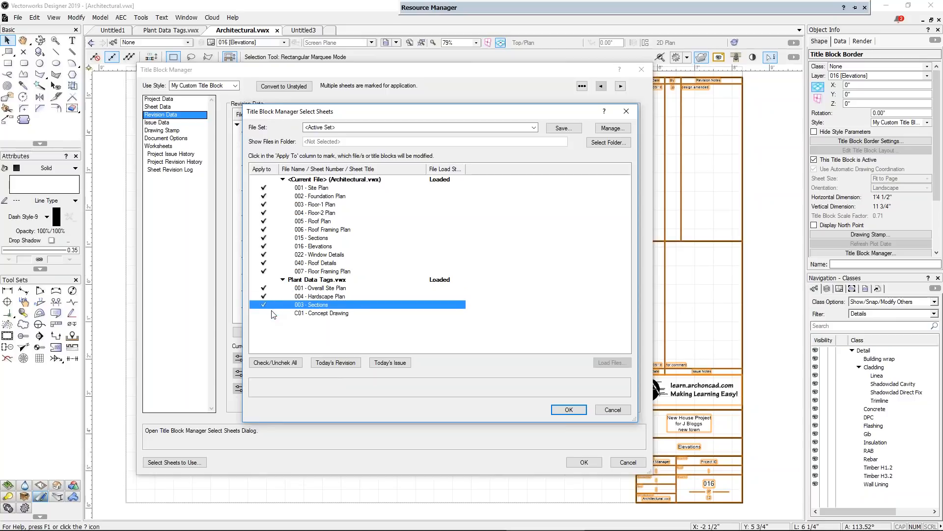
{"action": "left_click", "coordinate": [273, 313]}
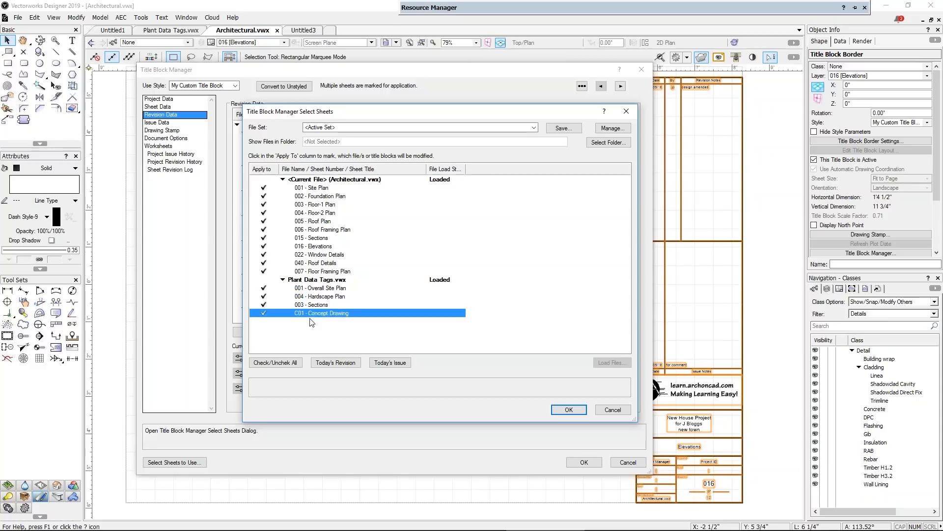
{"action": "left_click", "coordinate": [264, 289]}
{"action": "left_click", "coordinate": [264, 297]}
{"action": "left_click", "coordinate": [265, 304]}
{"action": "left_click", "coordinate": [266, 313]}
Limit the sheets to use to 001 Site Plan, 002 Foundation Plan and 003 Floor-1 Plan
{"action": "left_click", "coordinate": [264, 215]}
{"action": "left_click", "coordinate": [264, 221]}
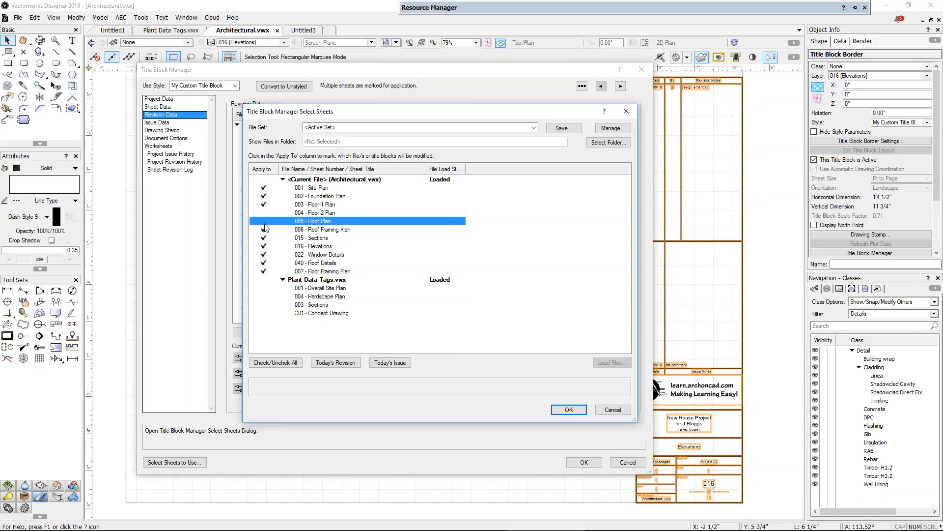
{"action": "left_click", "coordinate": [266, 238]}
{"action": "left_click", "coordinate": [266, 229]}
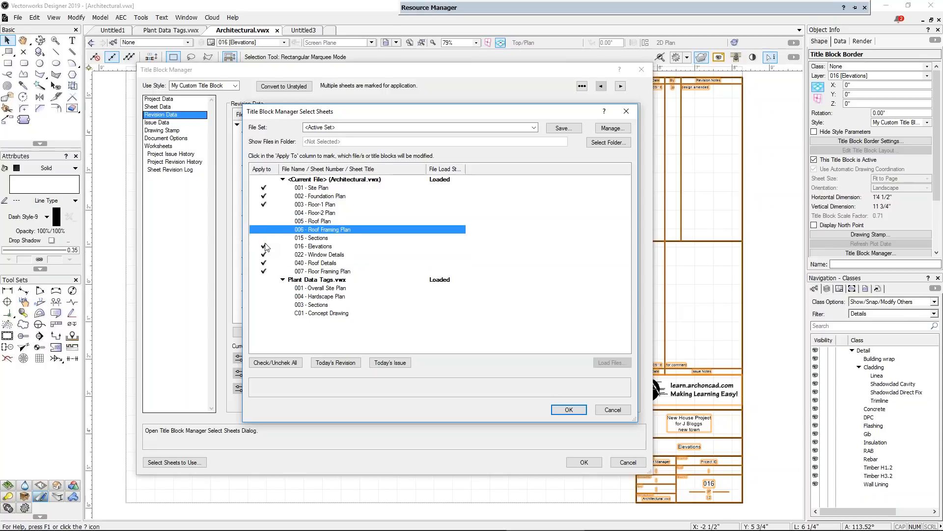
{"action": "left_click", "coordinate": [264, 246]}
{"action": "left_click", "coordinate": [263, 255]}
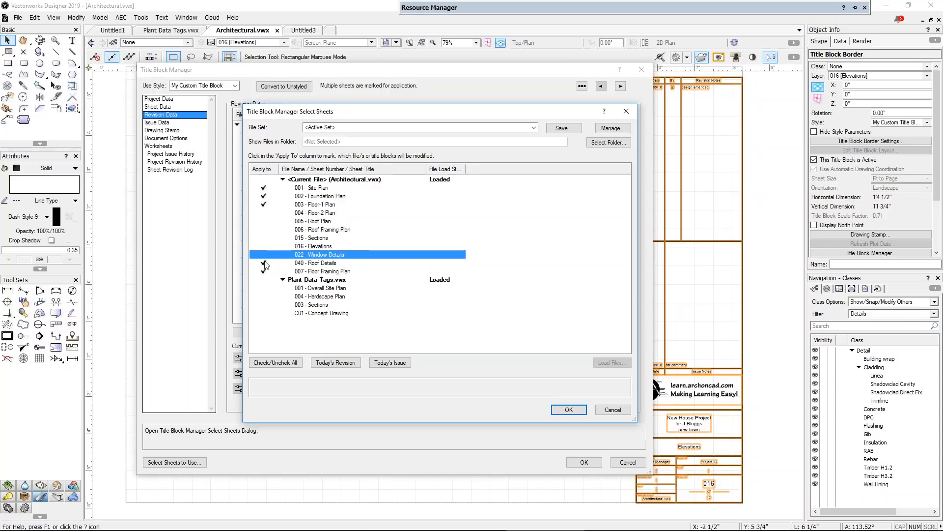
{"action": "left_click", "coordinate": [264, 263]}
{"action": "left_click", "coordinate": [263, 271]}
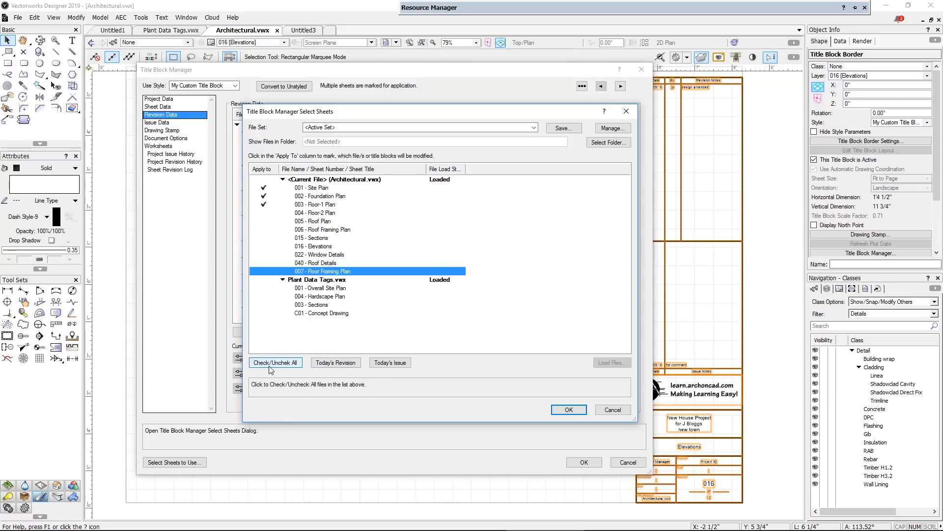
{"action": "left_click", "coordinate": [577, 410]}
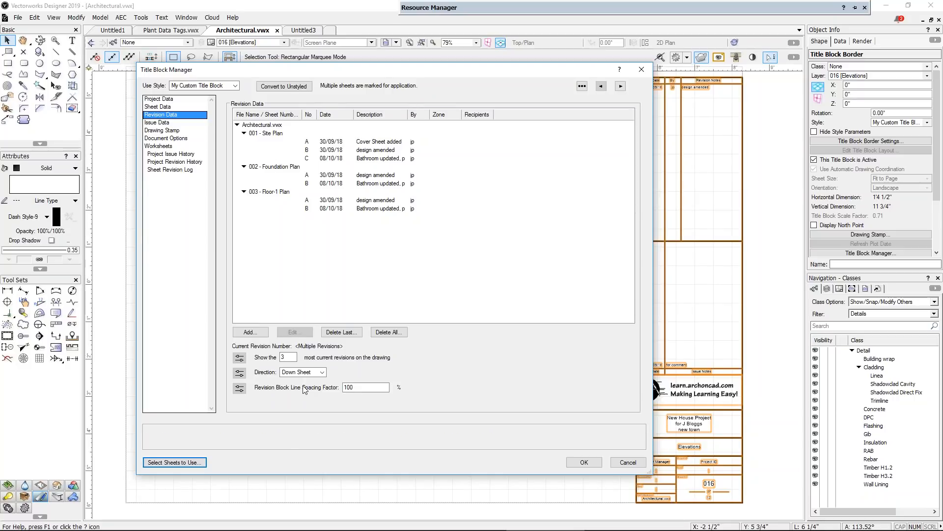
Add a revision by BZ with the description "Bathroom Revised" to the selected sheets and apply the Title Block Manager changes
{"action": "left_click", "coordinate": [262, 333]}
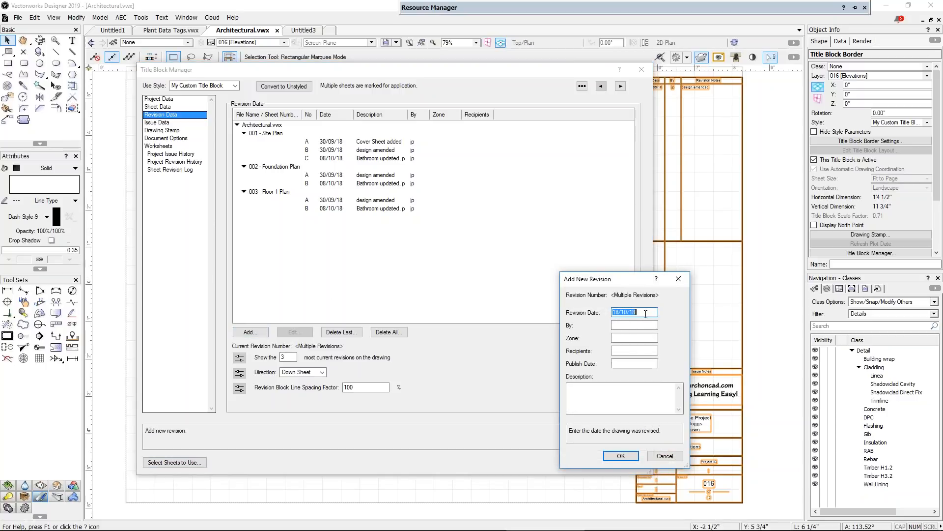
{"action": "key", "text": "Tab"}
{"action": "type", "text": "BZ"}
{"action": "key", "text": "Tab"}
{"action": "key", "text": "Tab"}
{"action": "key", "text": "Tab"}
{"action": "key", "text": "Tab"}
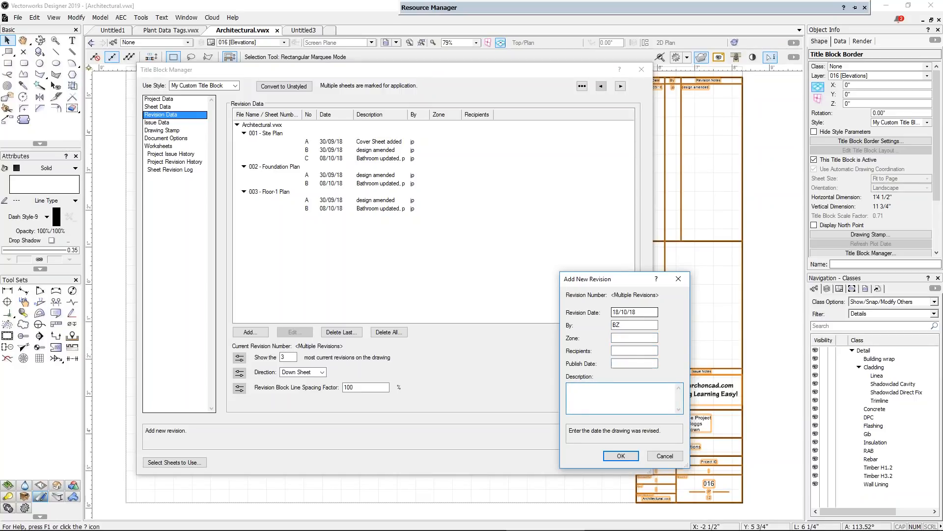
{"action": "type", "text": "Bathroom Revised"}
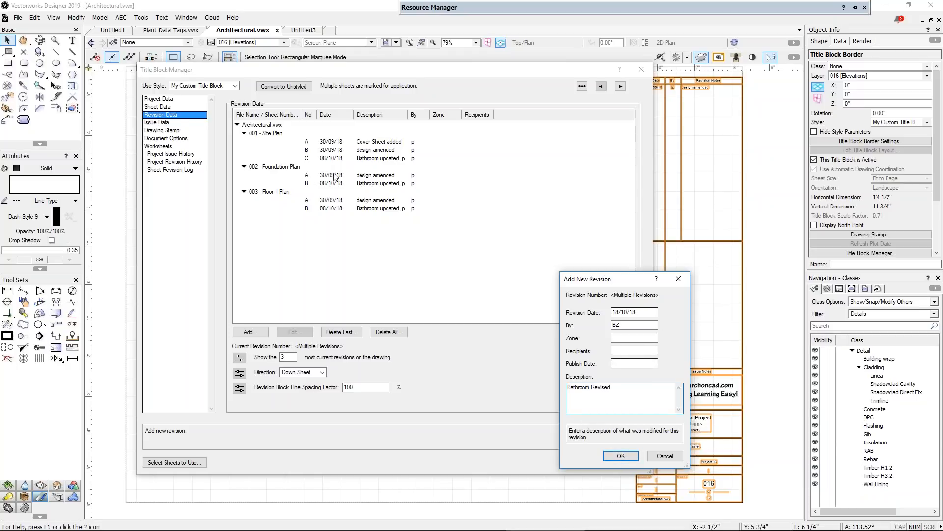
{"action": "left_click", "coordinate": [621, 456]}
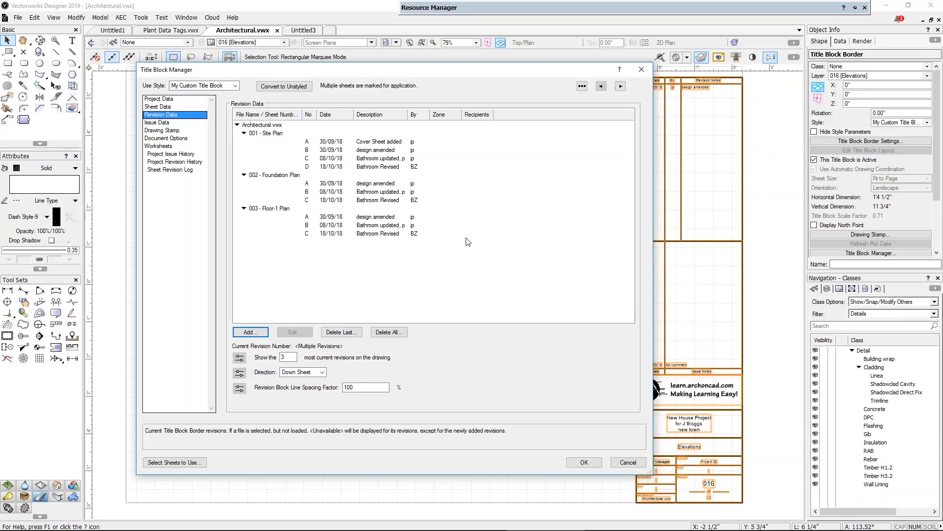
{"action": "left_click", "coordinate": [583, 462]}
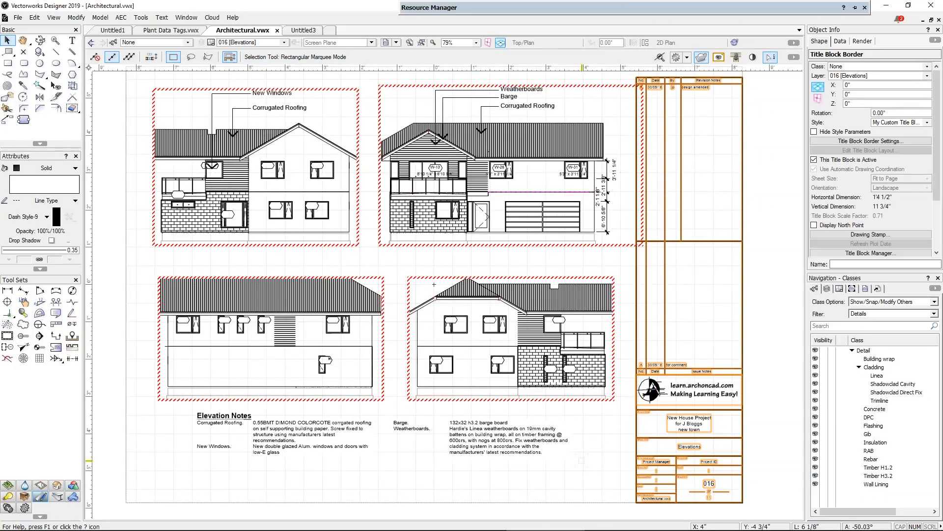
Open sheet layer 001 [Site Plan] and check the revision notes in its title block
{"action": "left_click", "coordinate": [283, 42]}
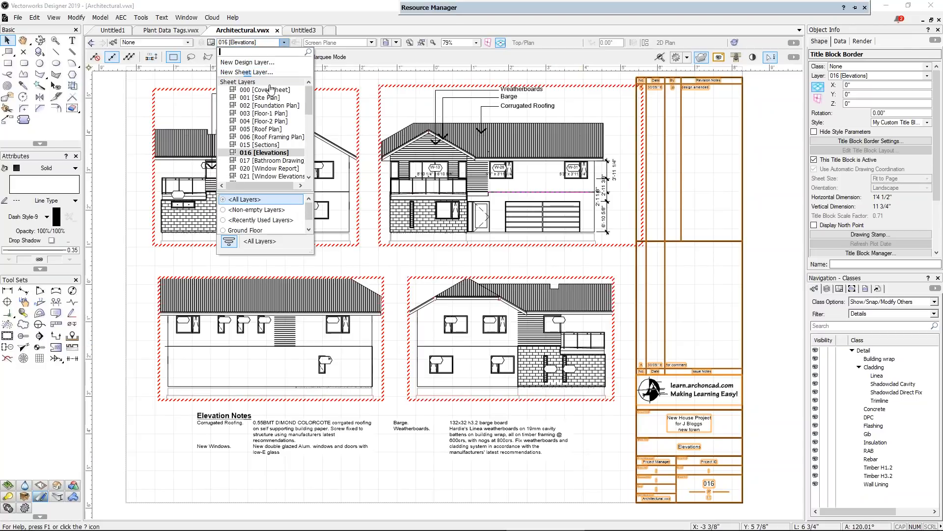
{"action": "left_click", "coordinate": [265, 97]}
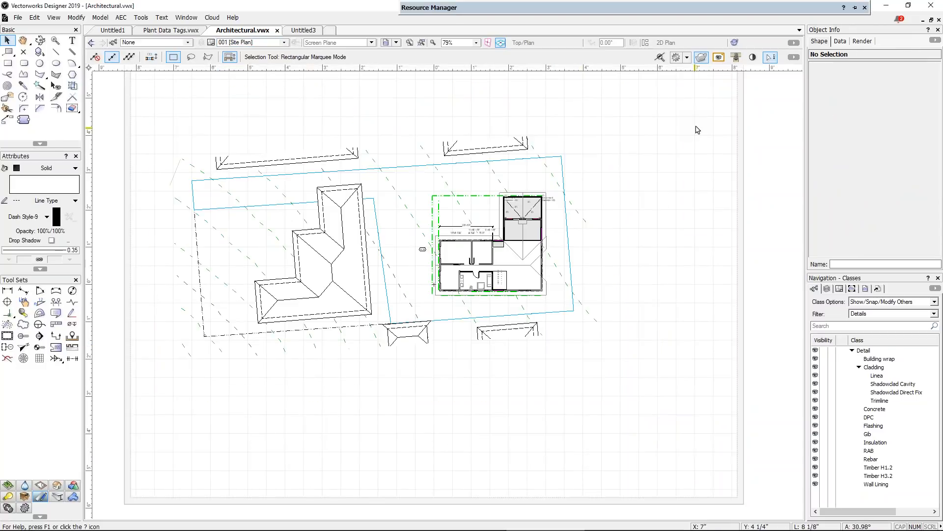
{"action": "scroll", "coordinate": [691, 95], "scroll_direction": "up", "scroll_amount": 4}
{"action": "middle_click_drag", "start_coordinate": [696, 122], "coordinate": [550, 305]}
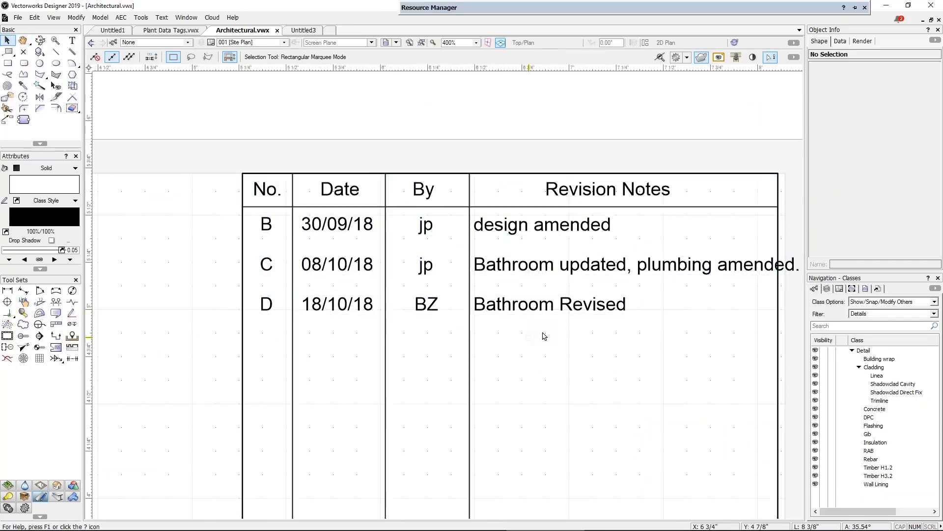
{"action": "scroll", "coordinate": [564, 325], "scroll_direction": "down", "scroll_amount": 2}
{"action": "scroll", "coordinate": [564, 325], "scroll_direction": "down", "scroll_amount": 3}
{"action": "middle_click_drag", "start_coordinate": [564, 326], "coordinate": [608, 127]}
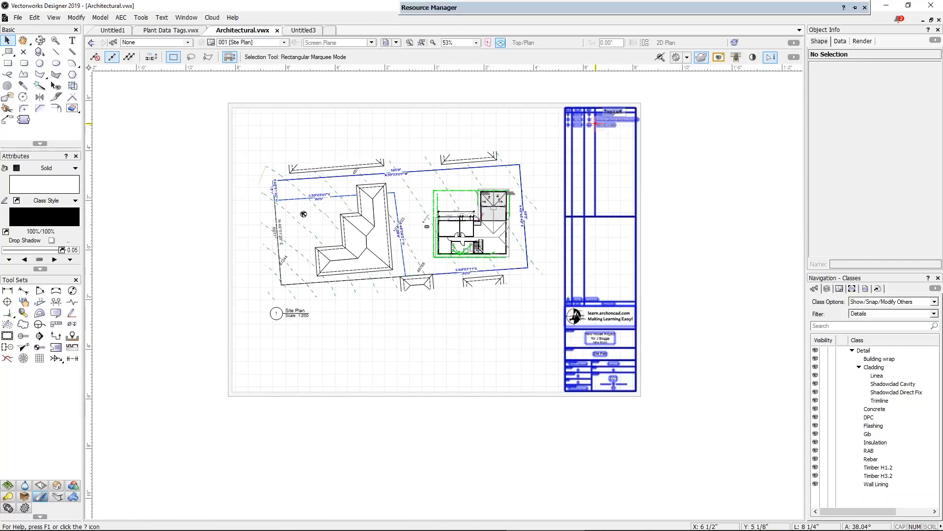
Switch to Chrome, view the Archoncad store's course list, and bring up the learn.archoncad.com home page
{"action": "key", "text": "super+Tab"}
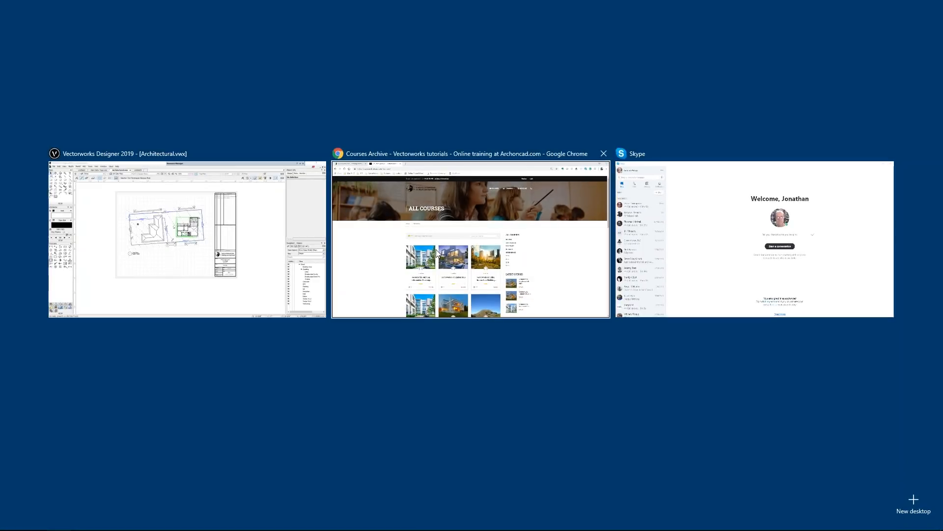
{"action": "left_click", "coordinate": [379, 229]}
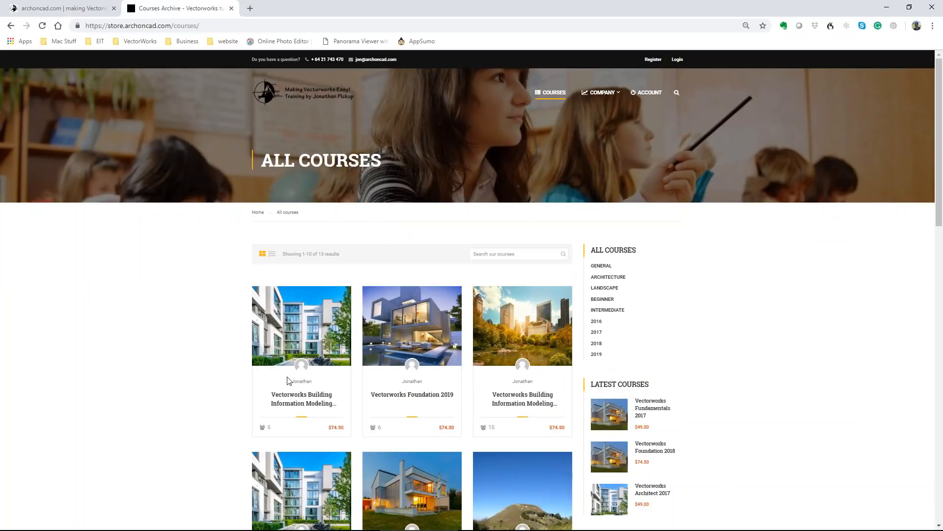
{"action": "mouse_move", "coordinate": [401, 350]}
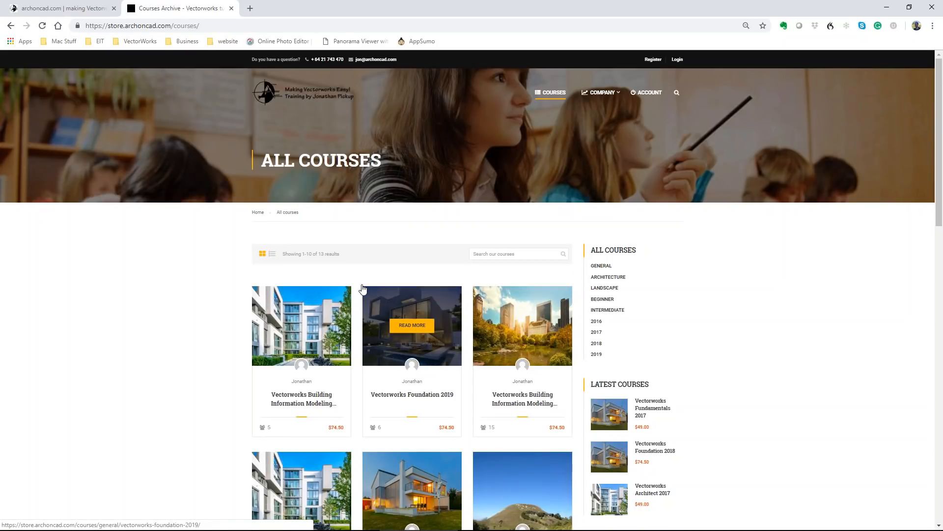
{"action": "left_click", "coordinate": [71, 6]}
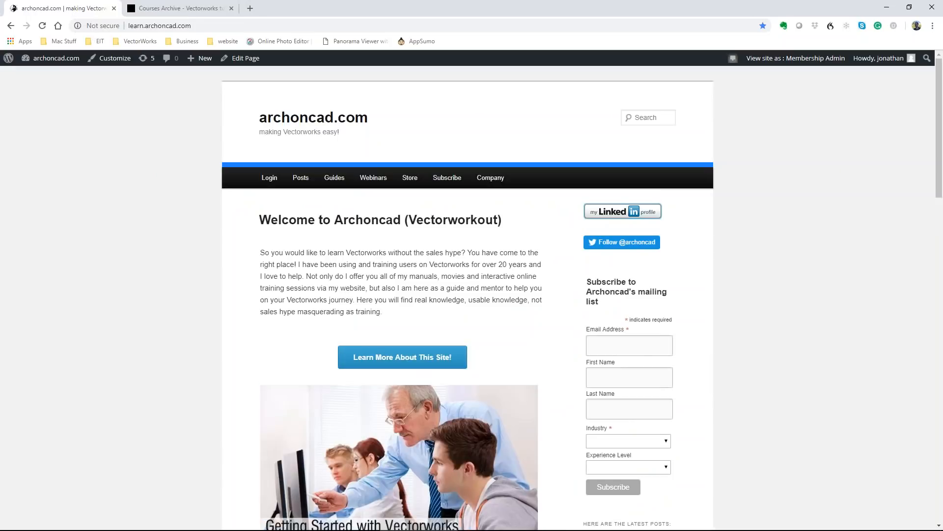